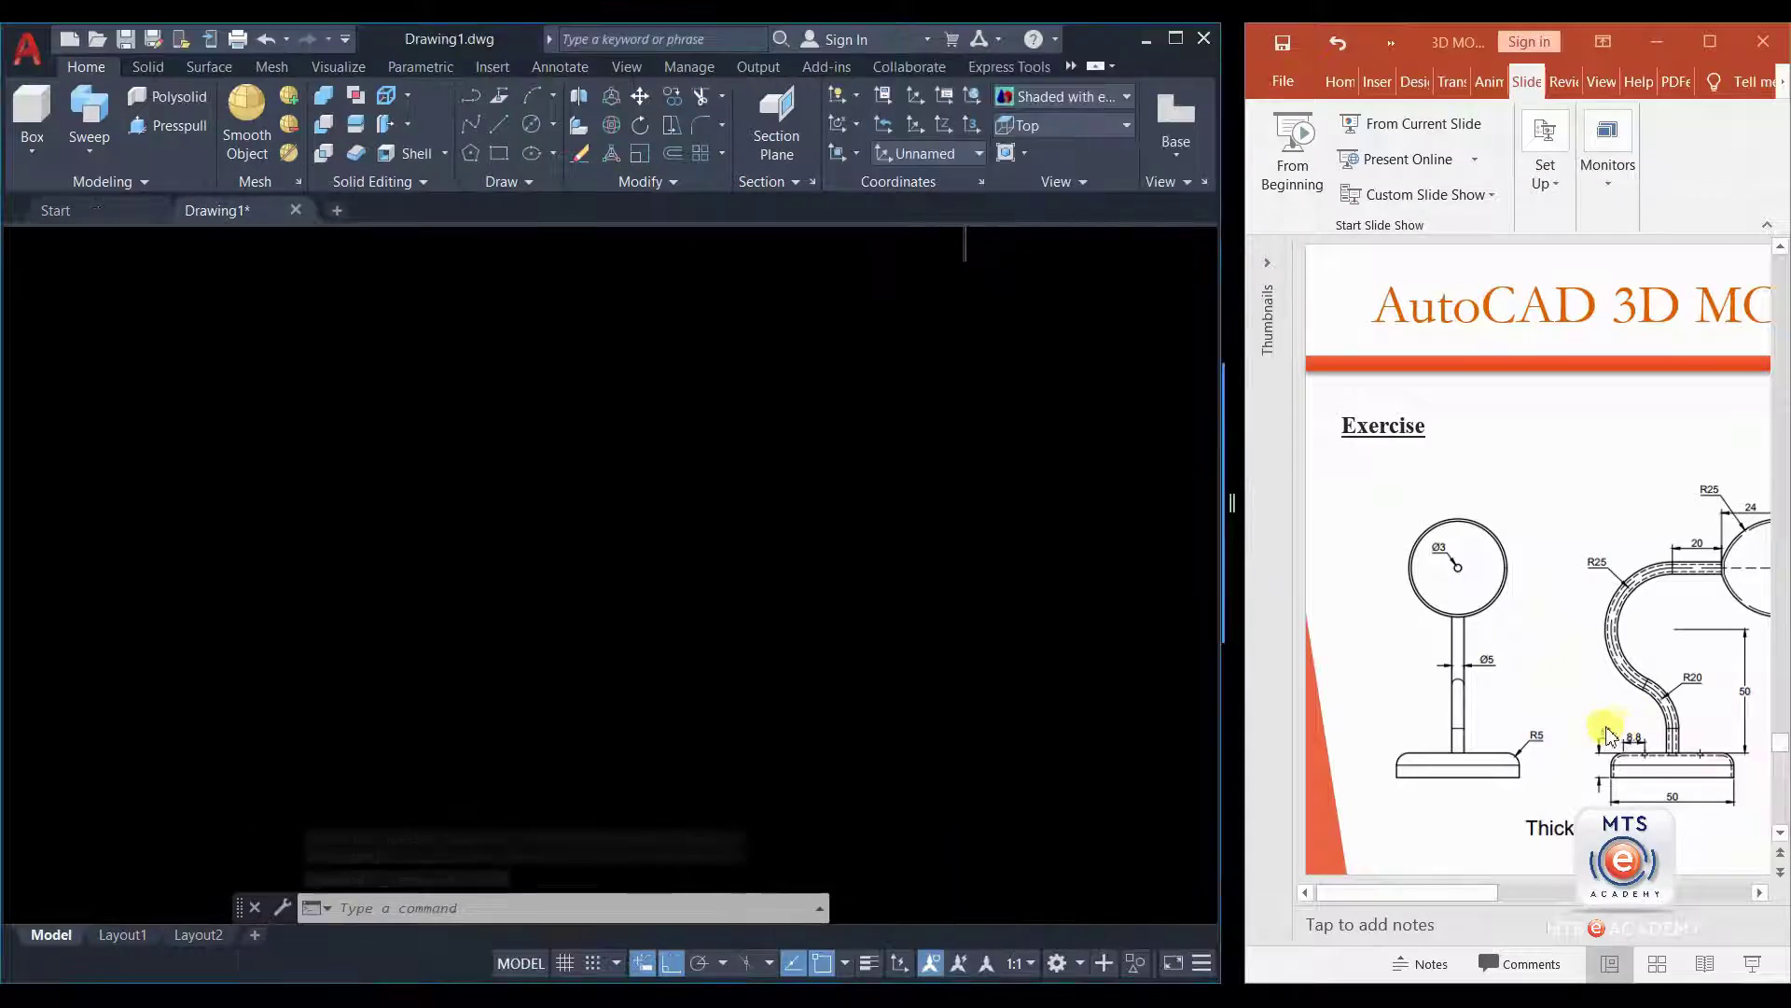
# - Check the lamp exercise drawing for its dimensions and switch the model to the Front view
pyautogui.keyDown('ctrl'); pyautogui.scroll(3, 1623, 736); pyautogui.keyUp('ctrl')
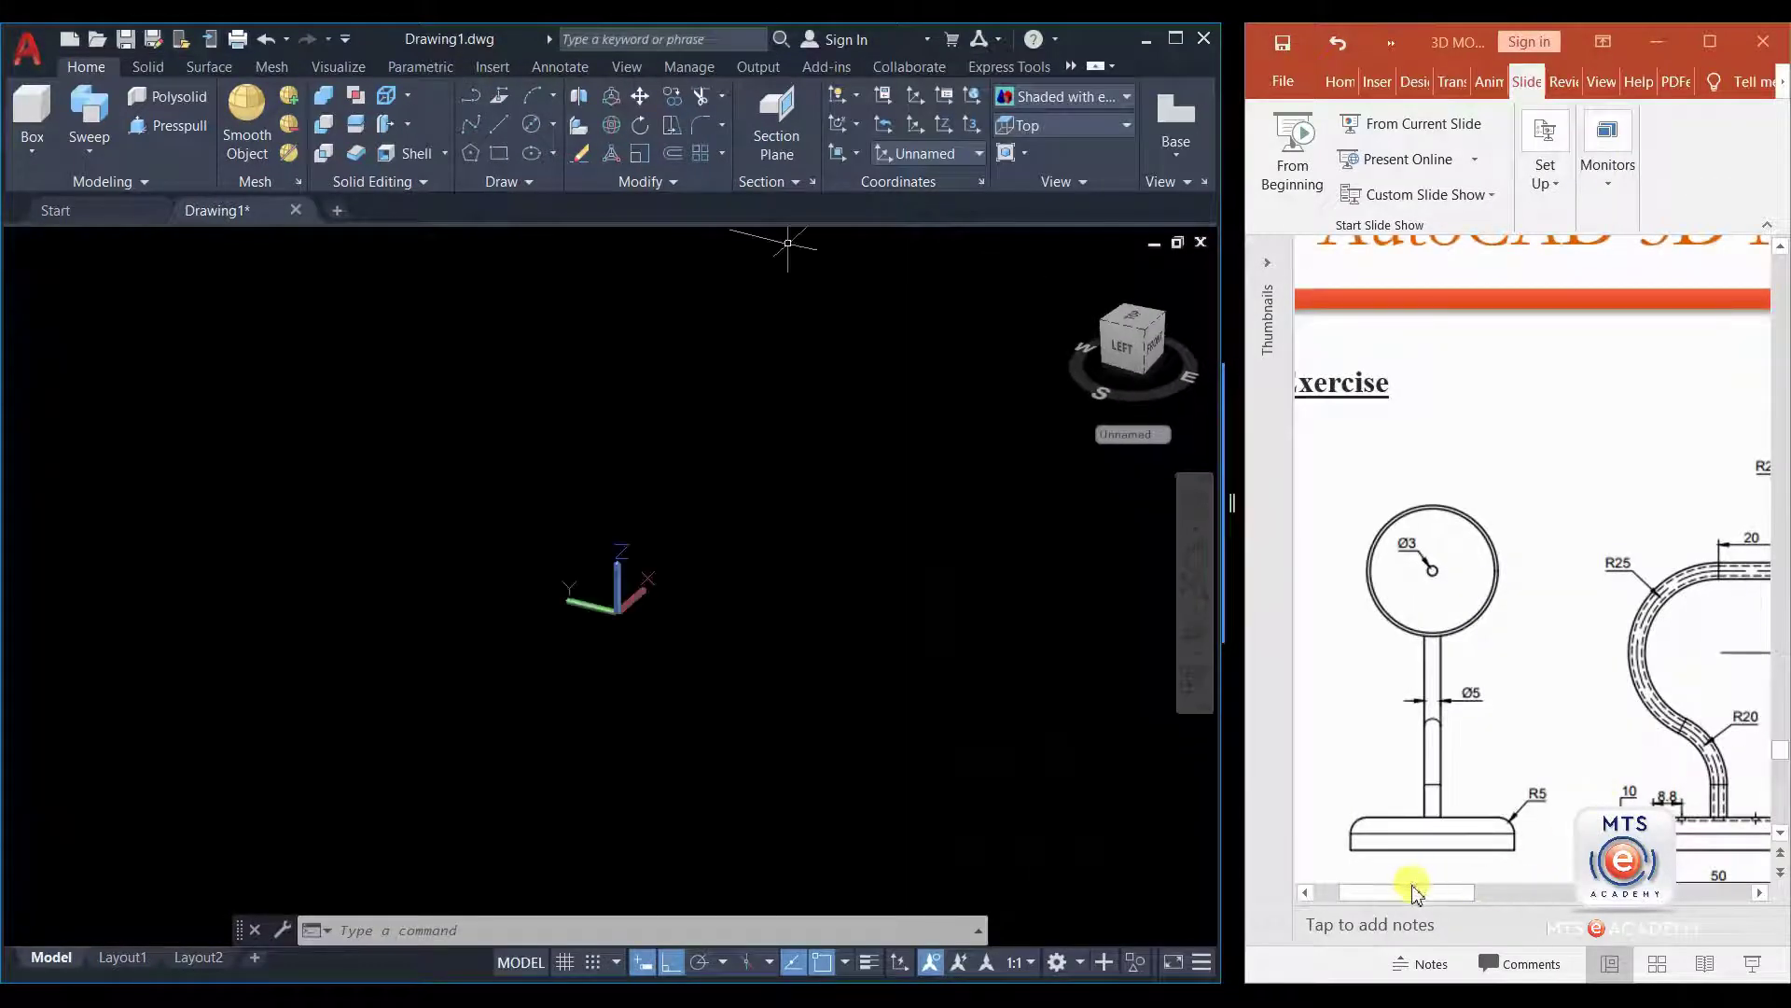
pyautogui.click(1461, 897)
pyautogui.moveTo(1434, 898); pyautogui.dragTo(1470, 899)
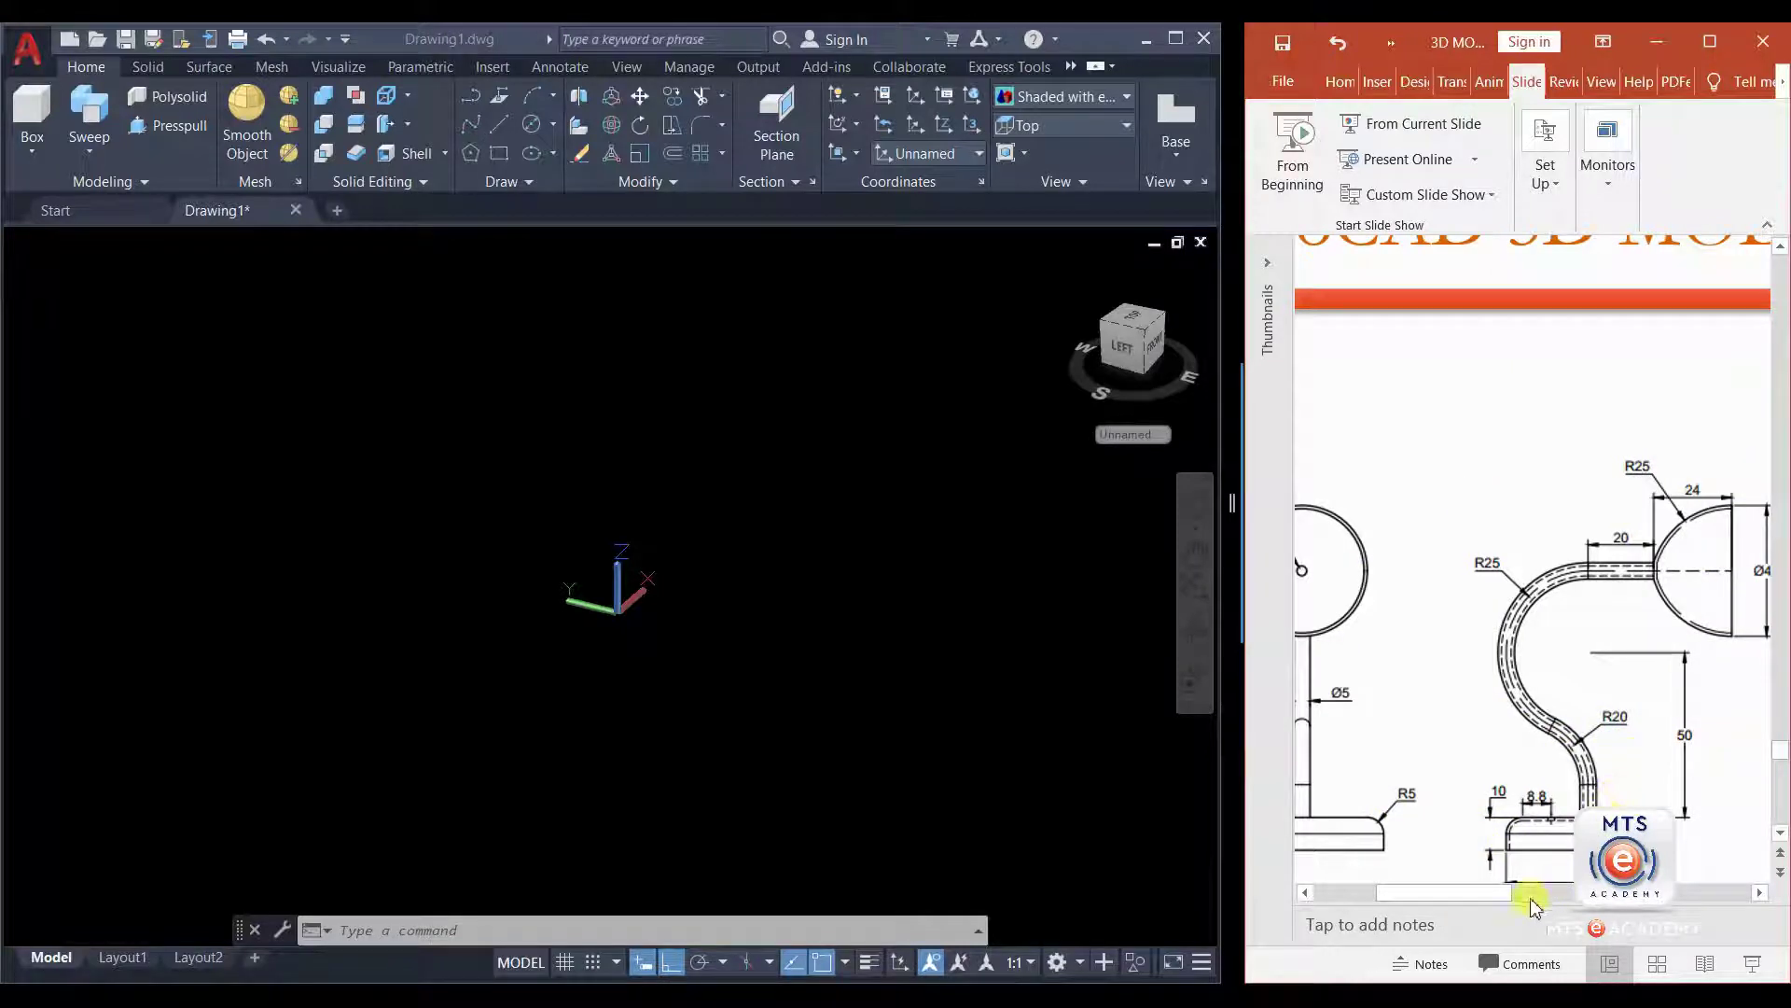
pyautogui.moveTo(1468, 895); pyautogui.dragTo(1495, 896)
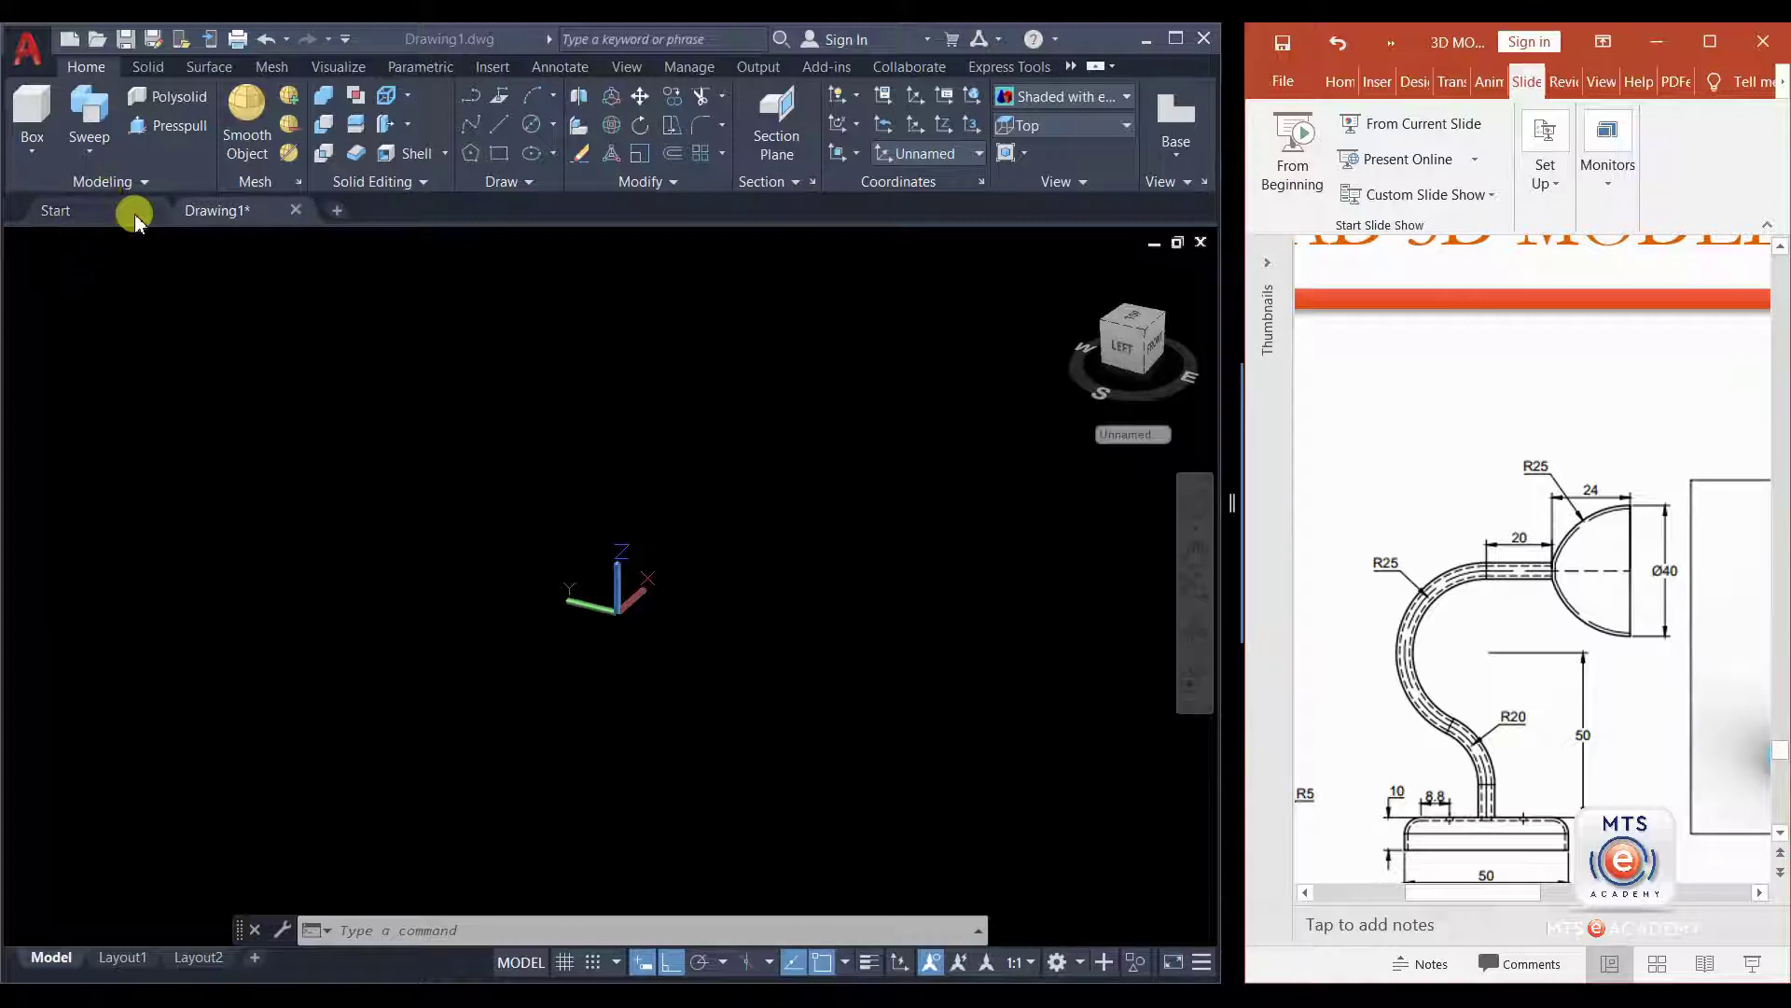
pyautogui.click(42, 241)
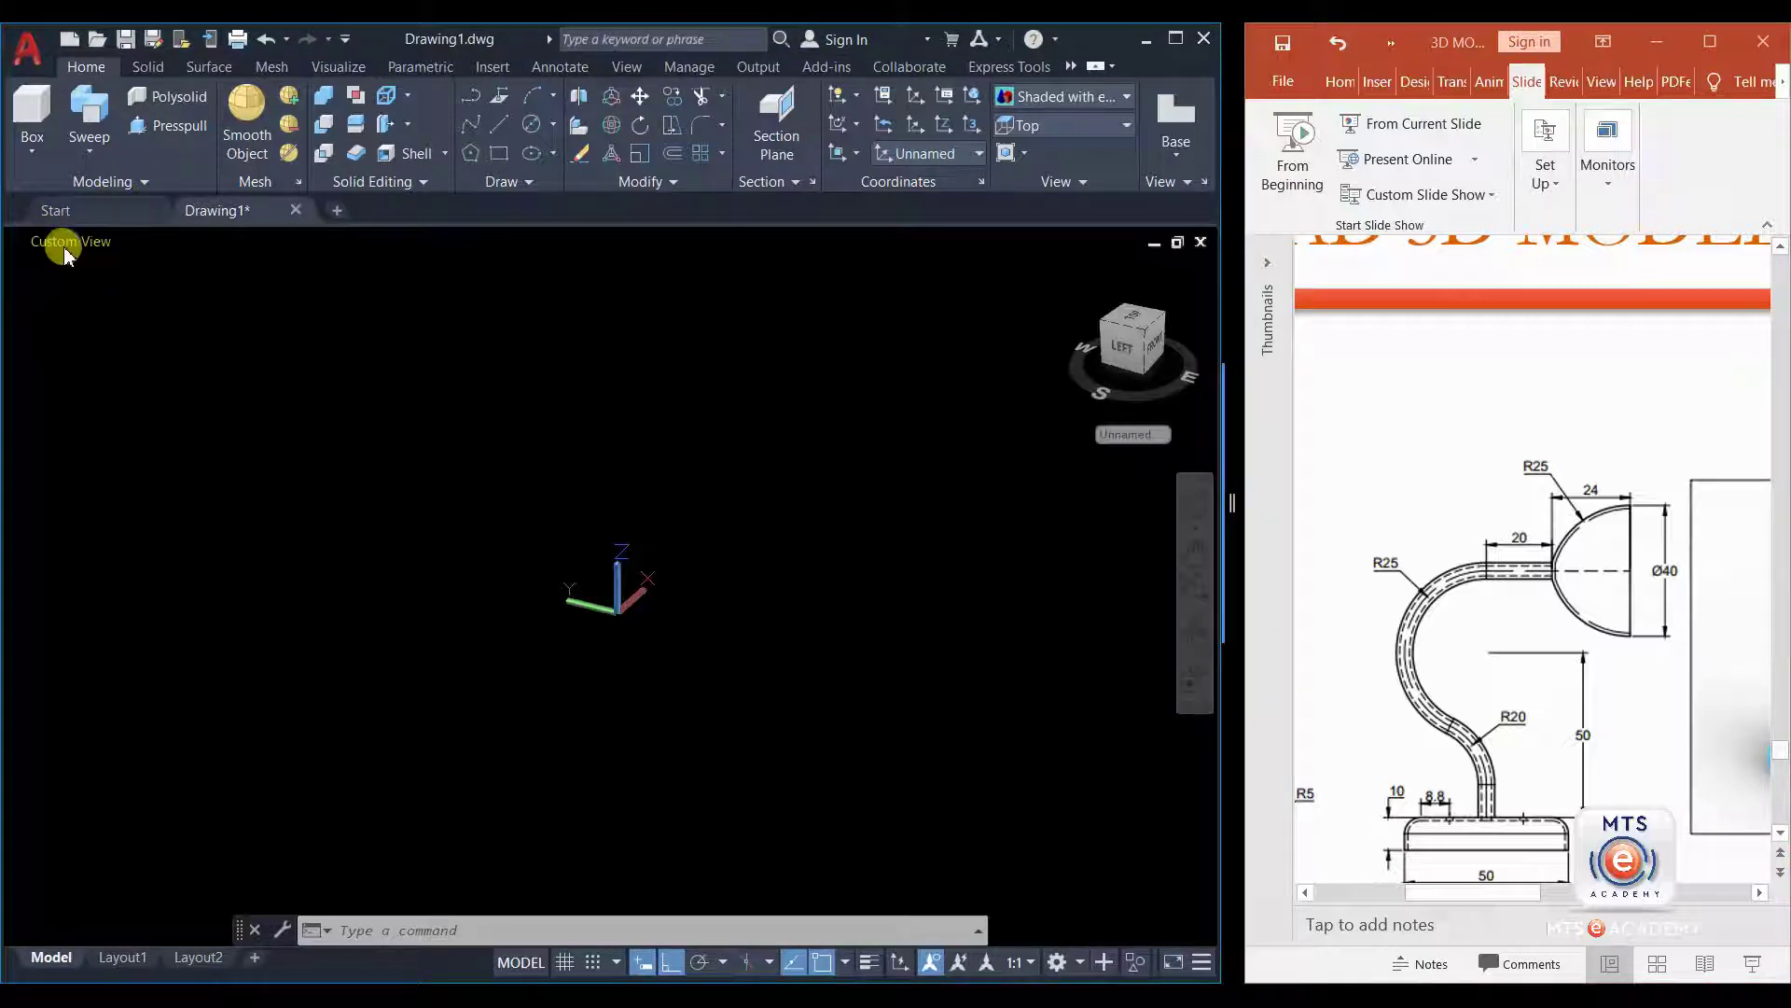
pyautogui.click(62, 242)
pyautogui.click(117, 387)
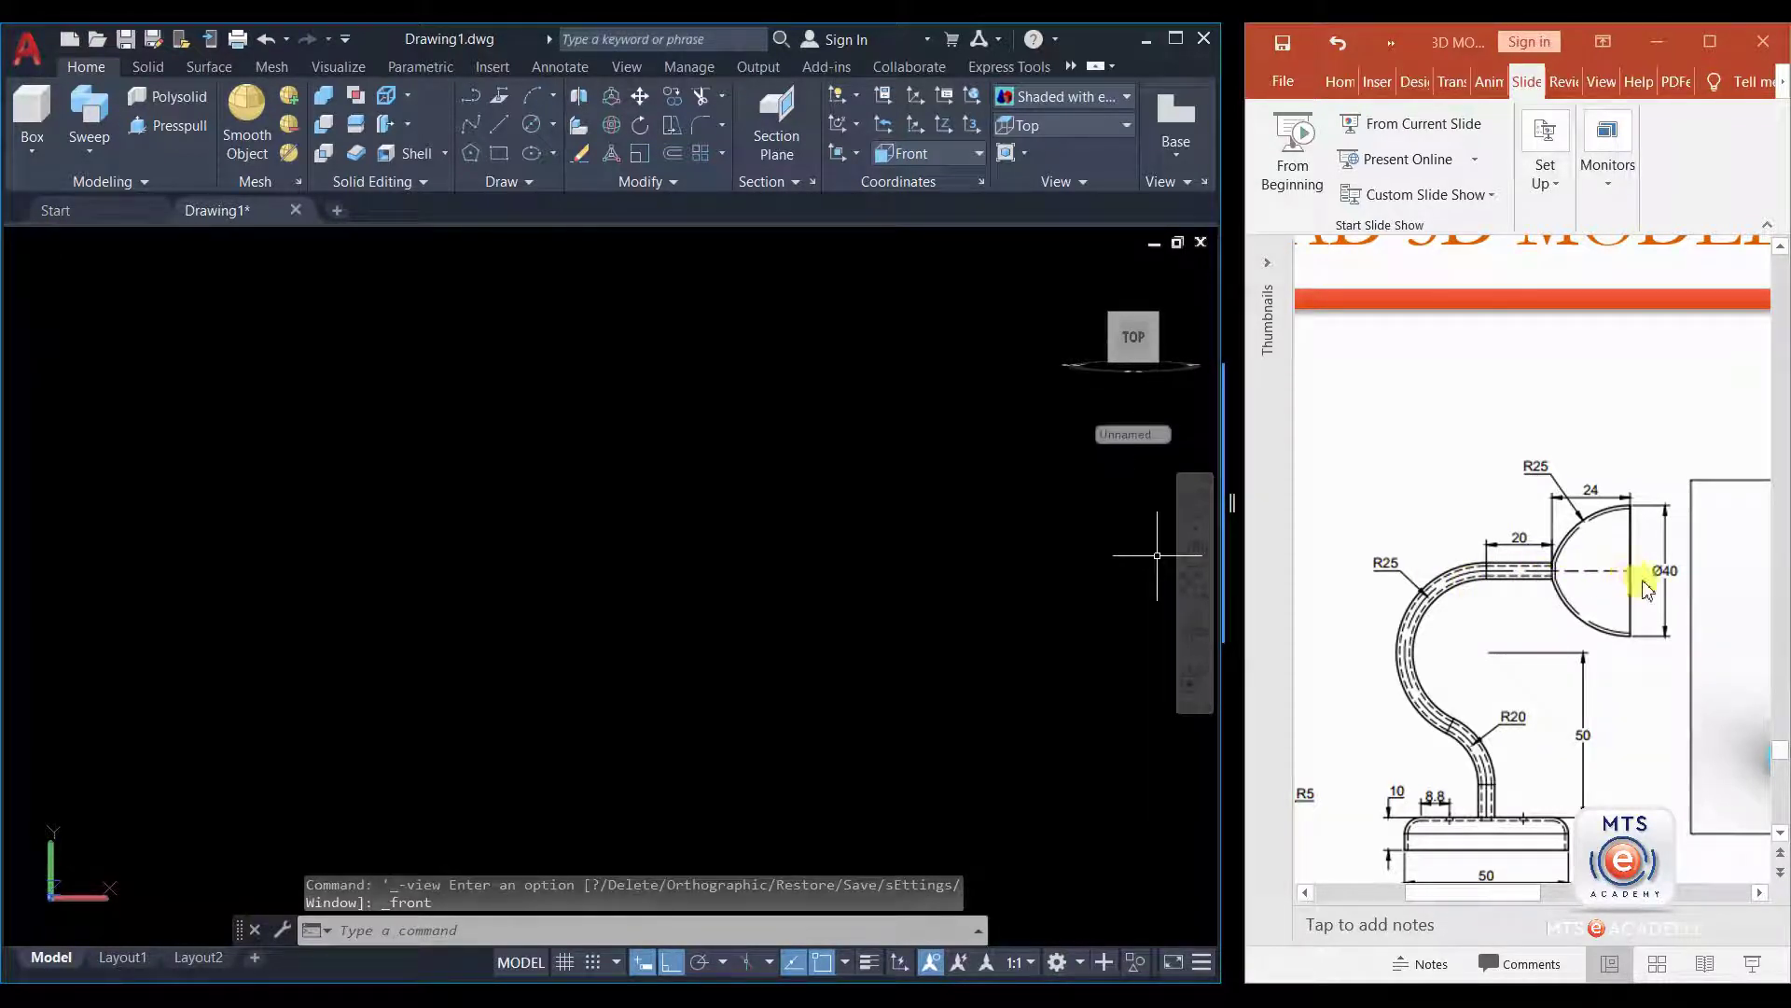
# - Draw a 24 mm horizontal line leftward as the base of the lamp shade's half profile
pyautogui.click(501, 124)
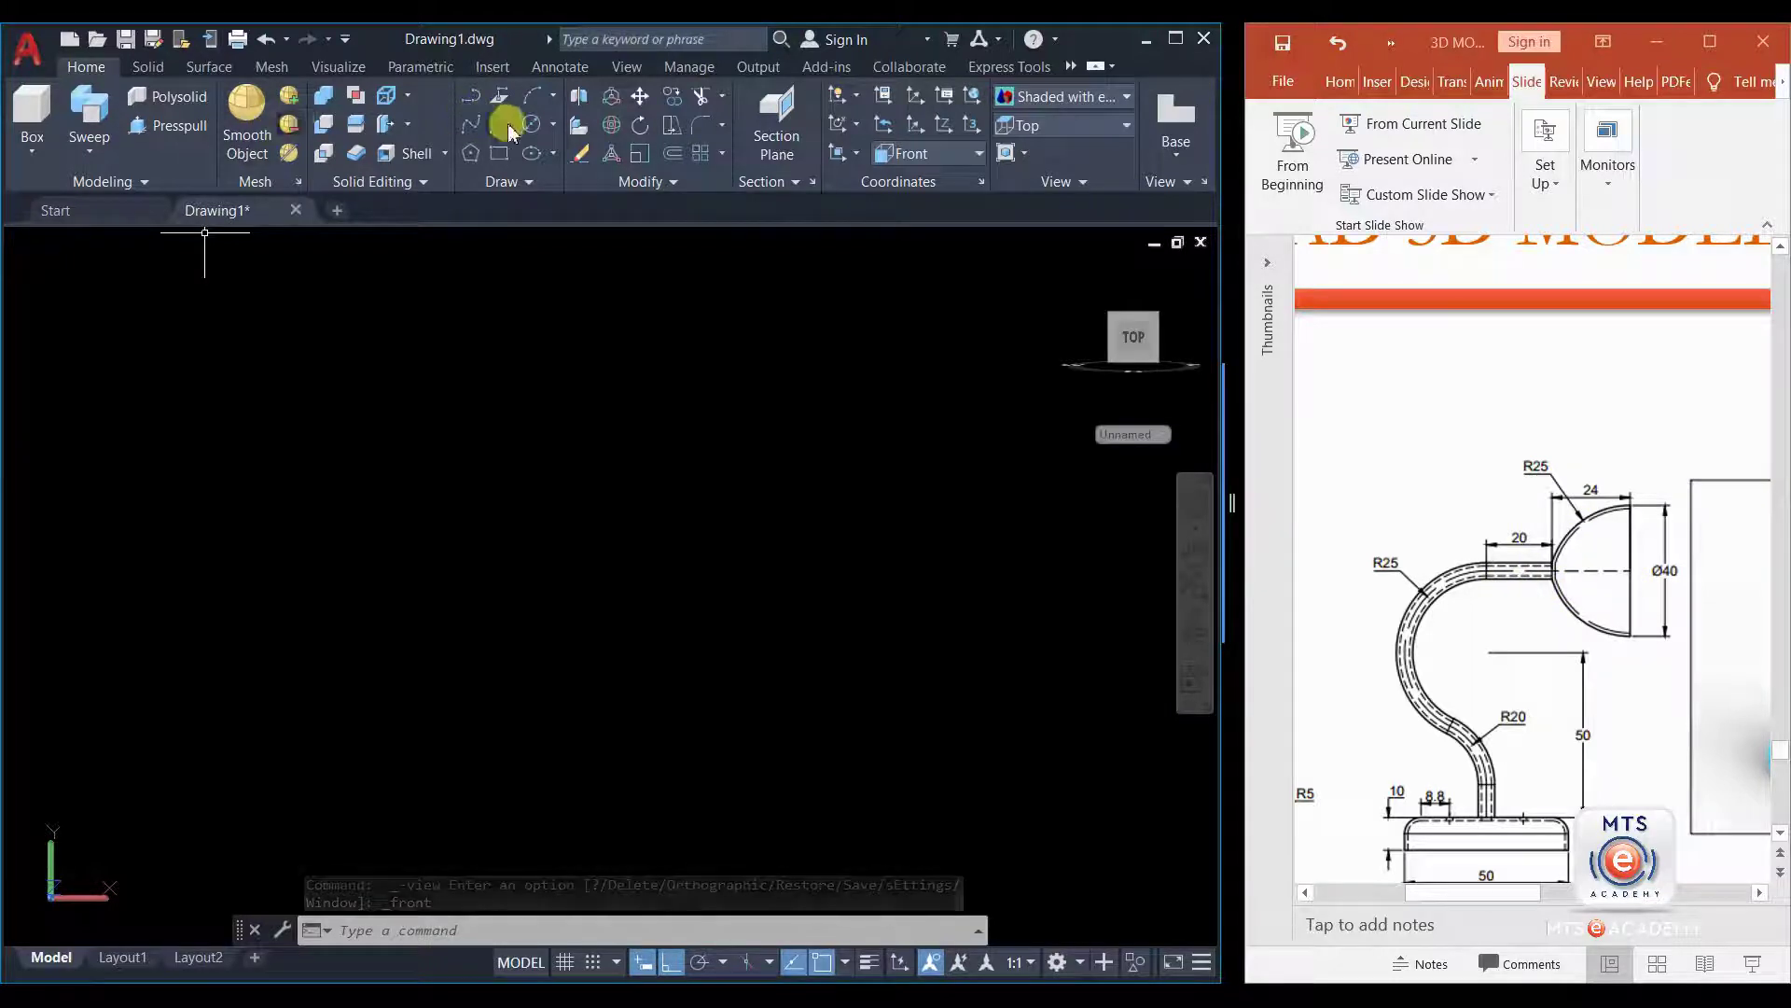
pyautogui.click(688, 466)
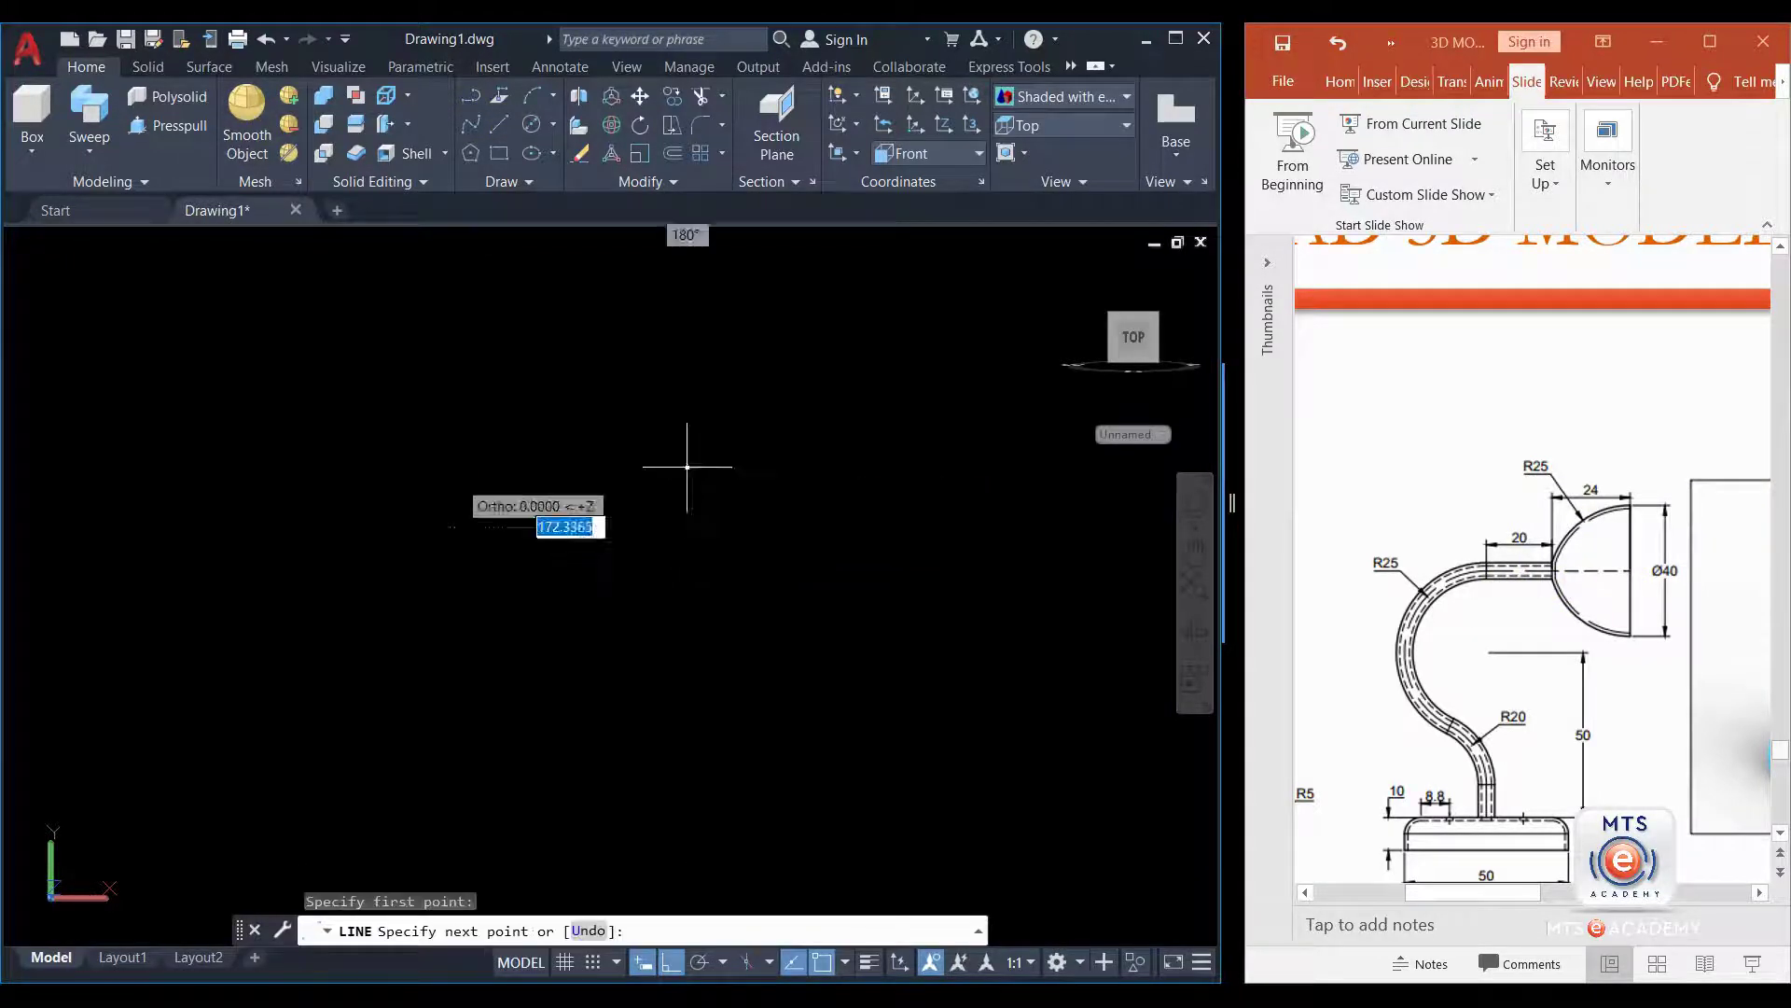
pyautogui.write('24')
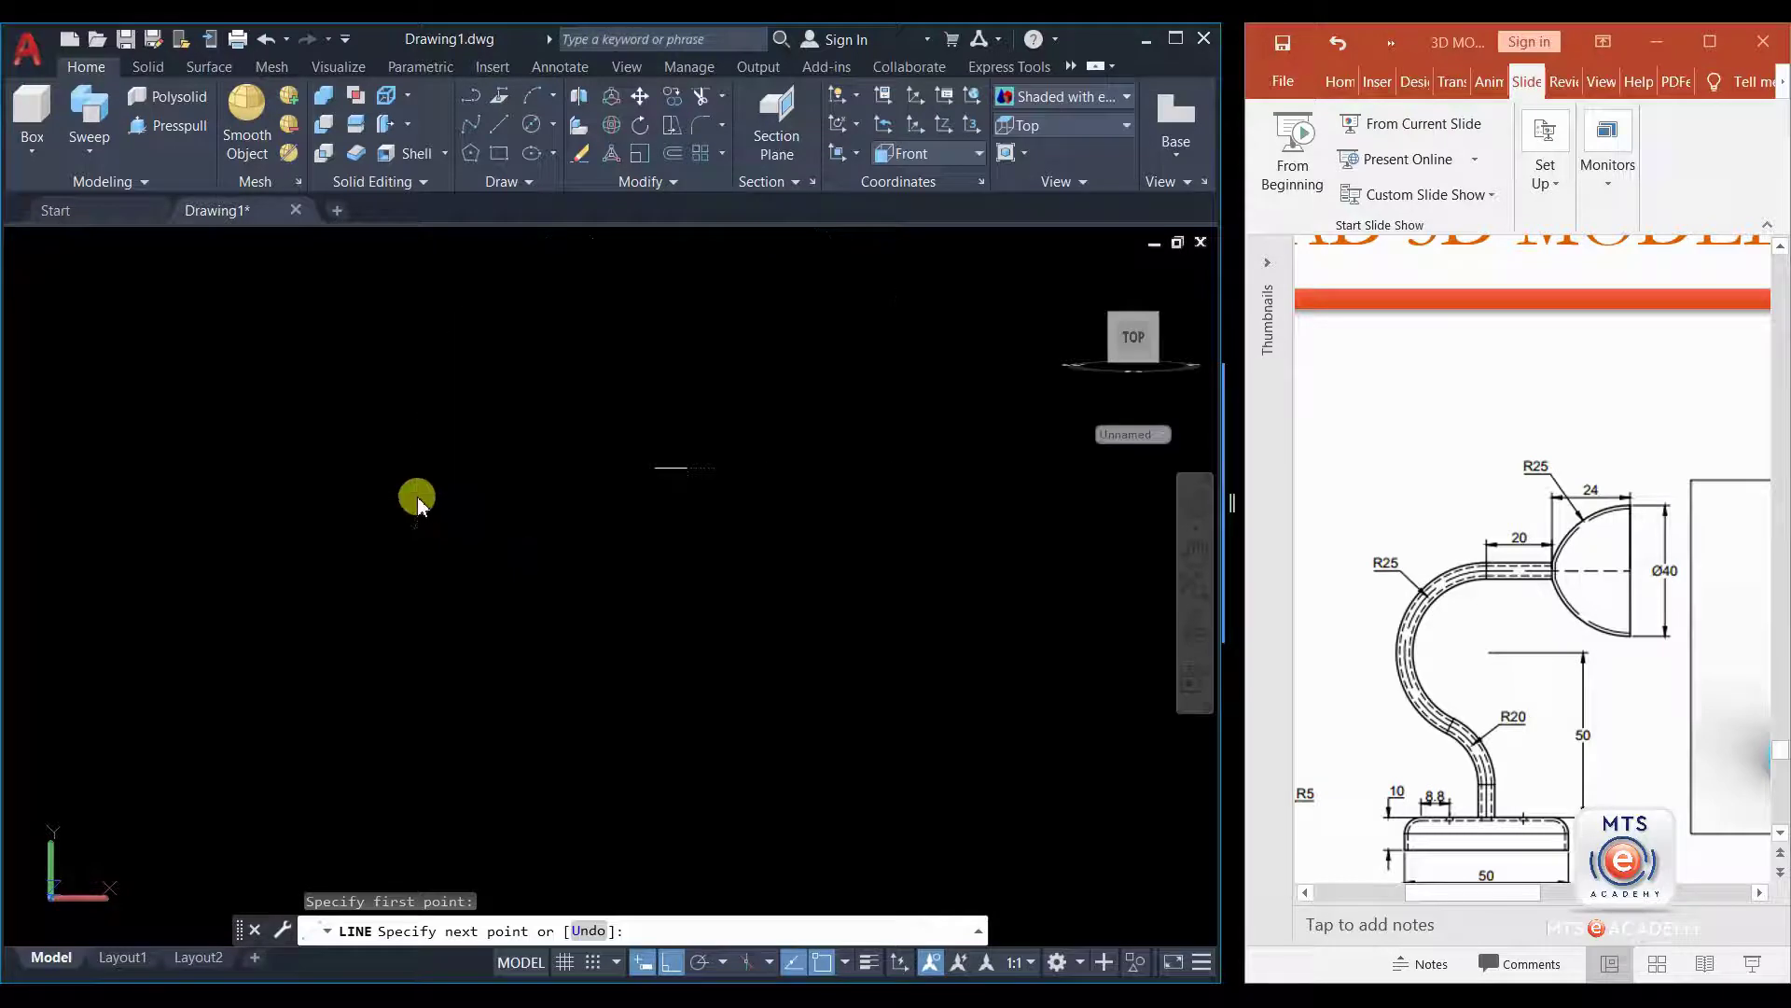
pyautogui.press('Return')
pyautogui.scroll(1, 688, 451)
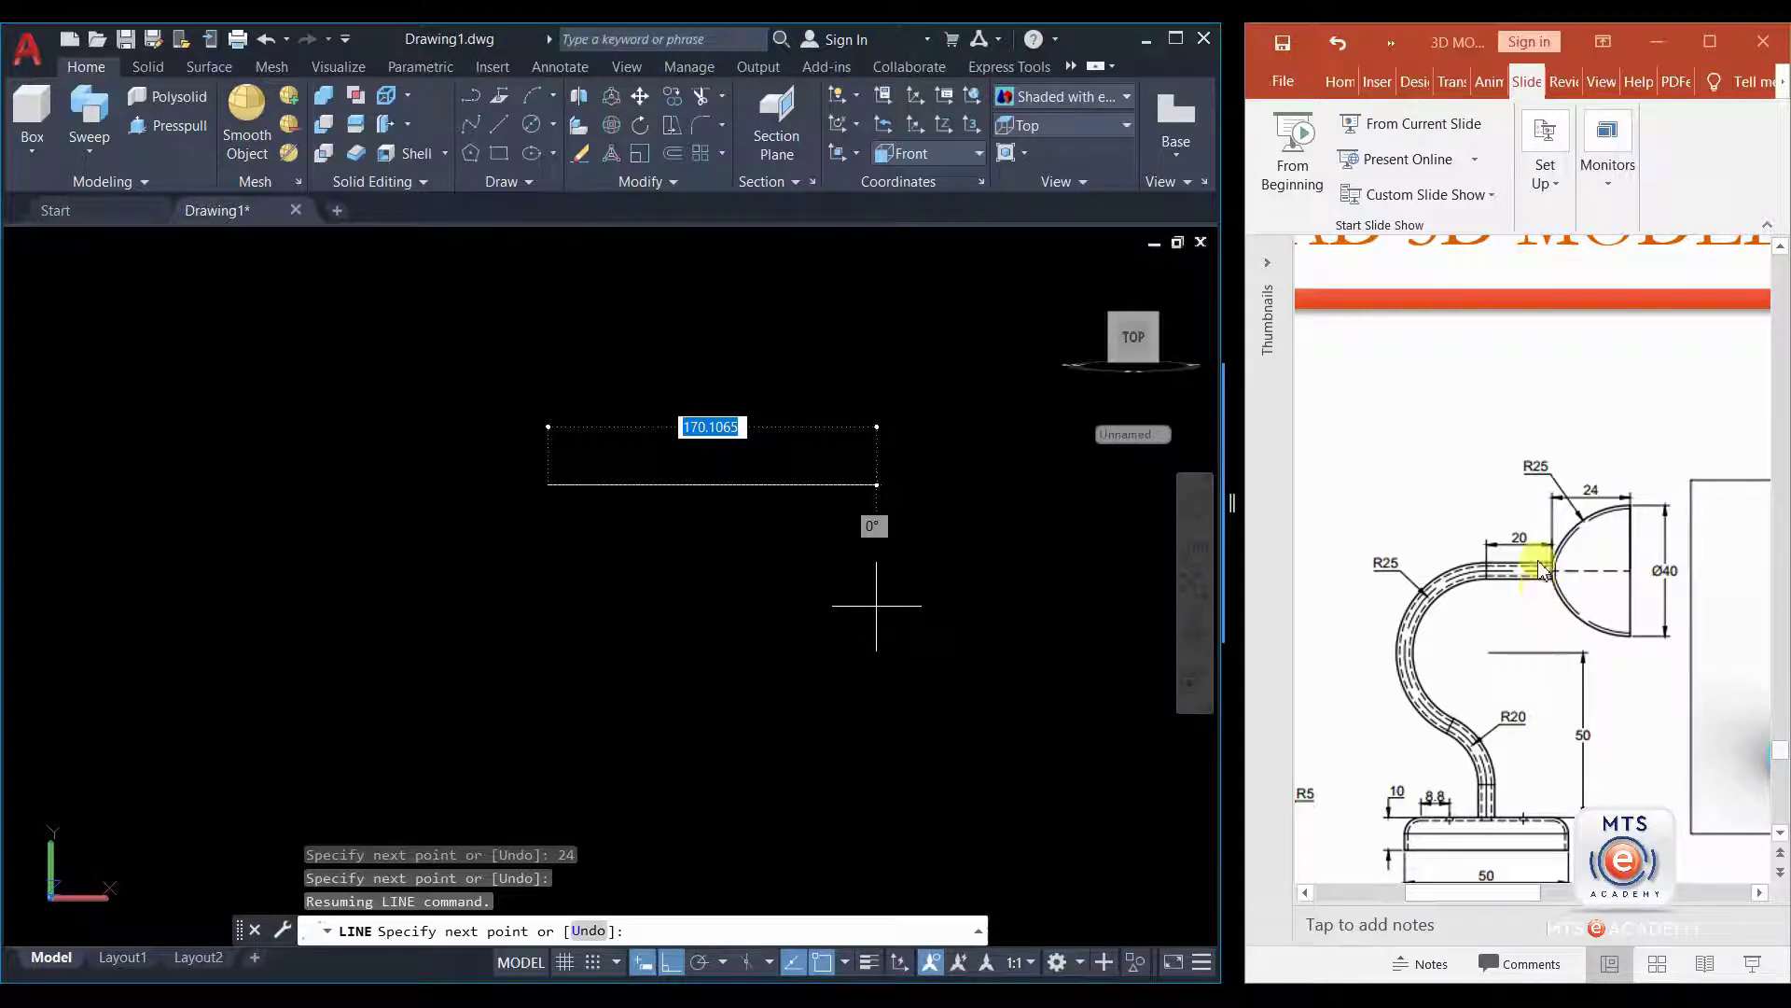
# - Check the tube diameter in the exercise drawing and add a short vertical line upward from the base line's left end
pyautogui.click(1427, 892)
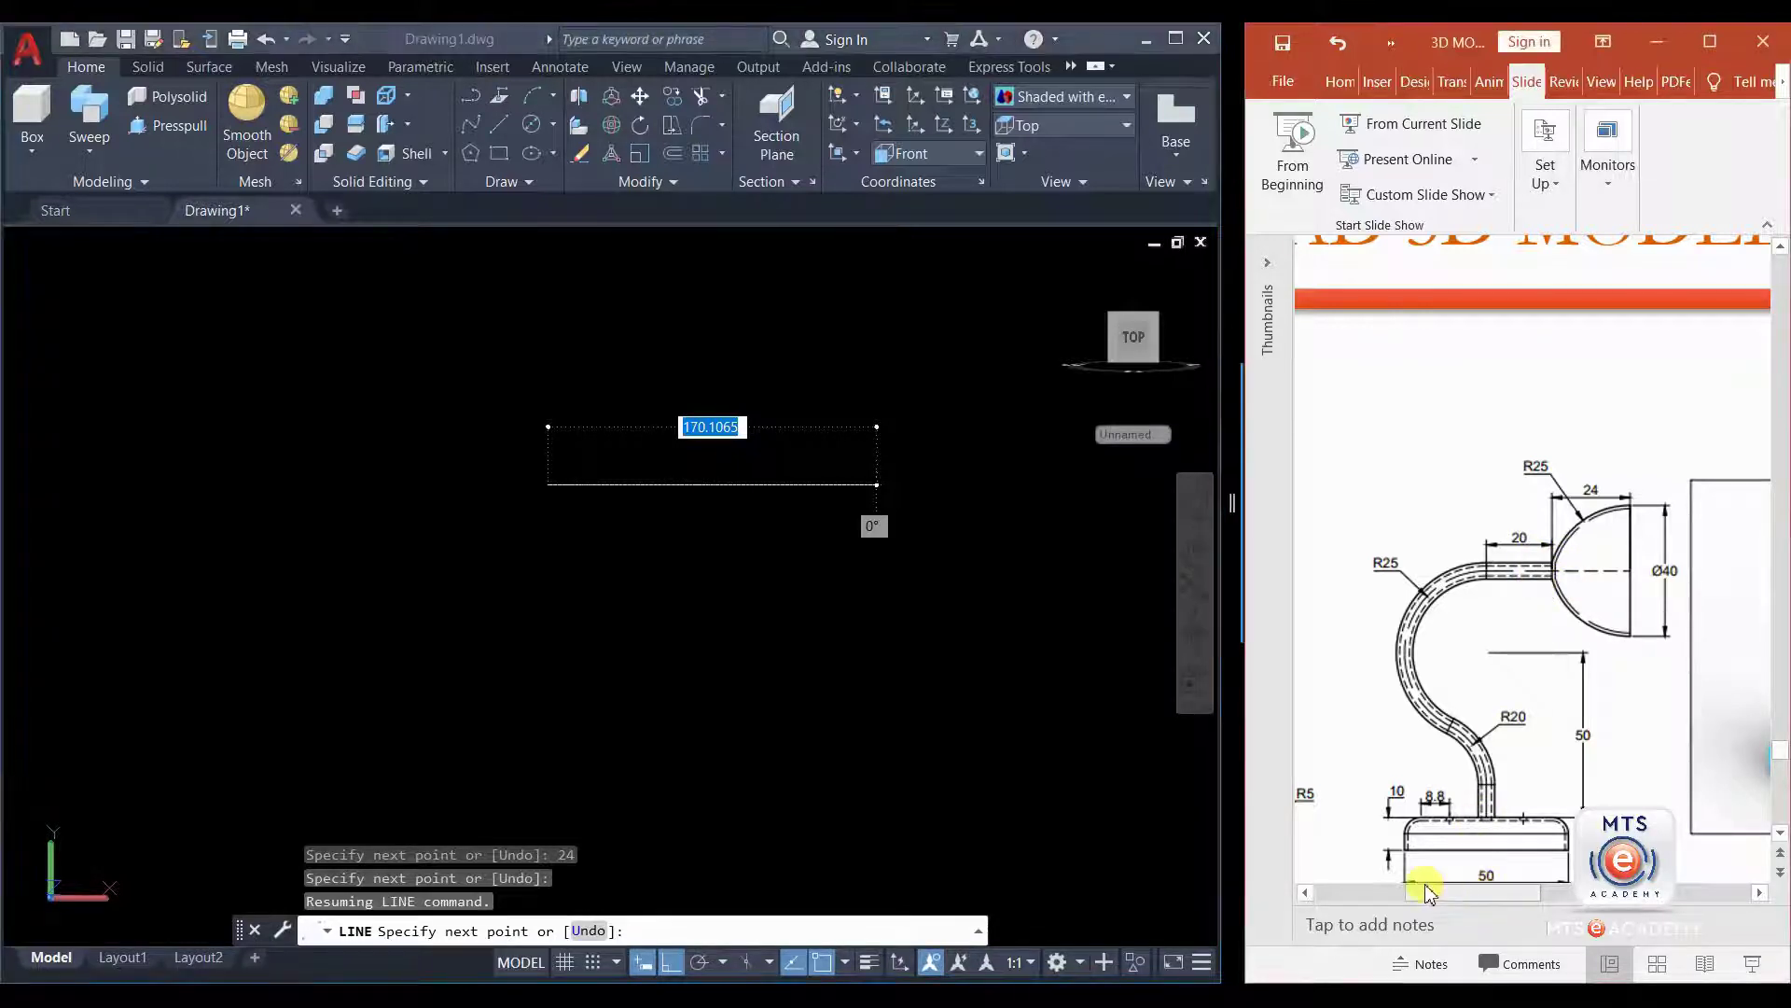
pyautogui.hscroll(-5, 1380, 892)
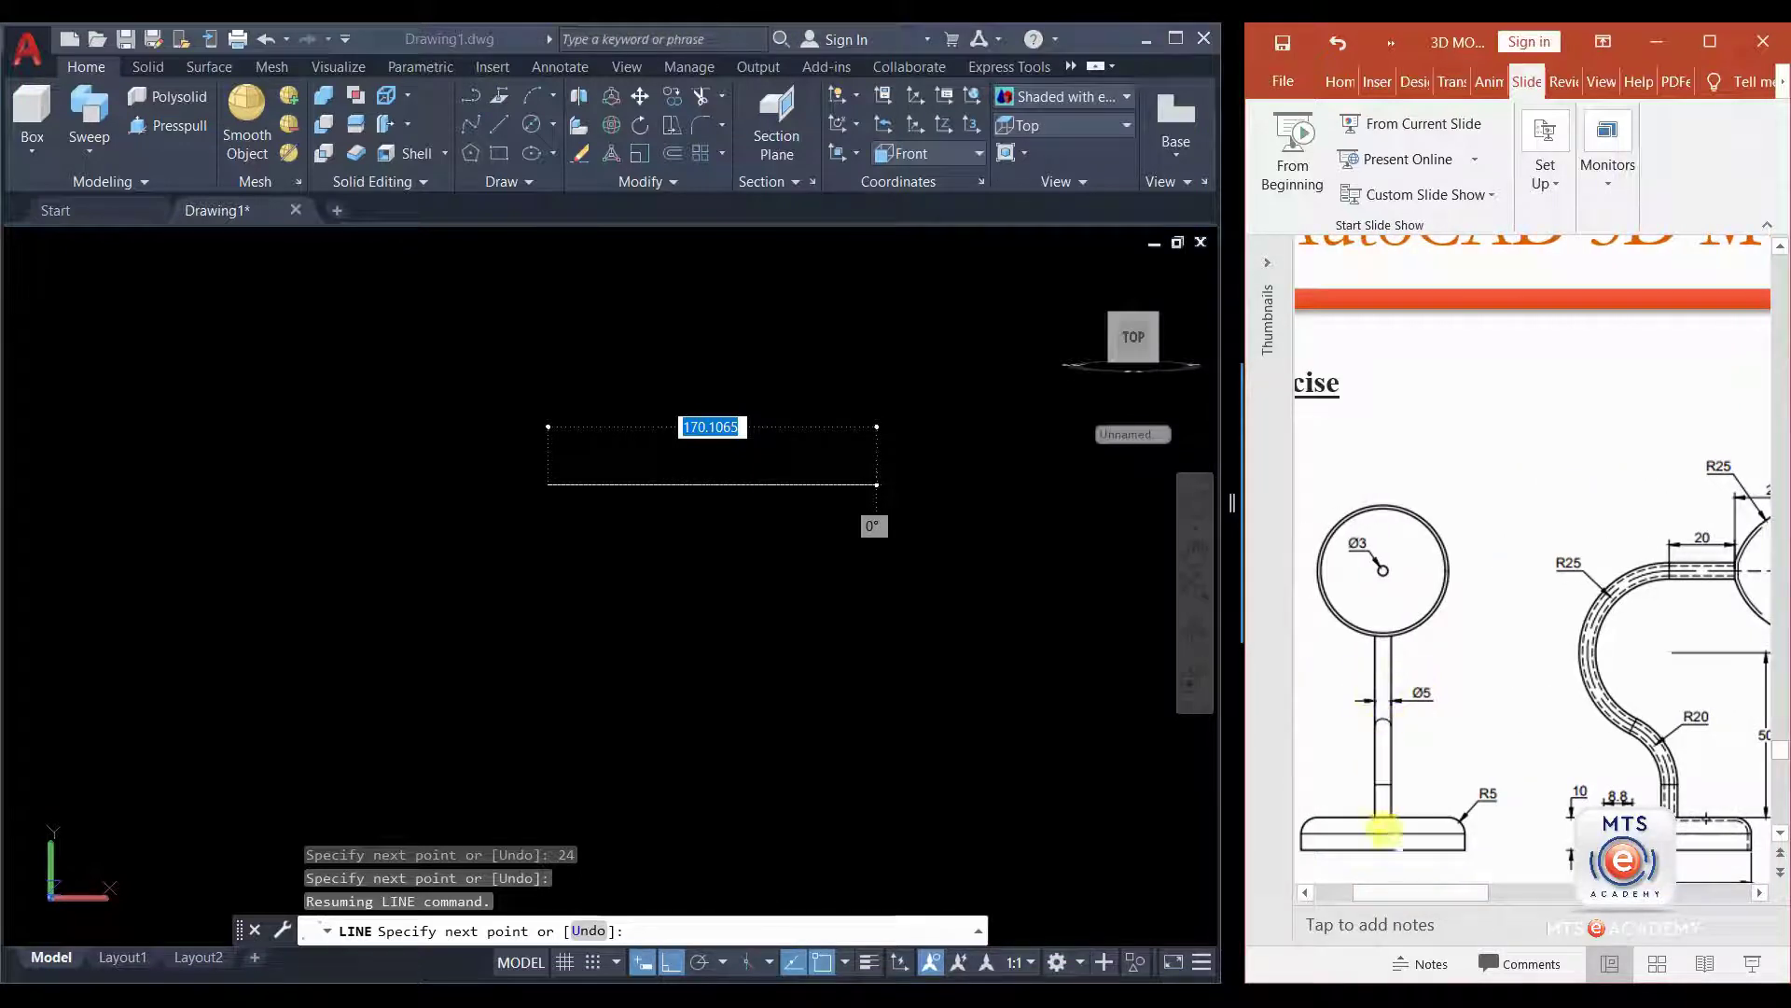
pyautogui.click(1490, 893)
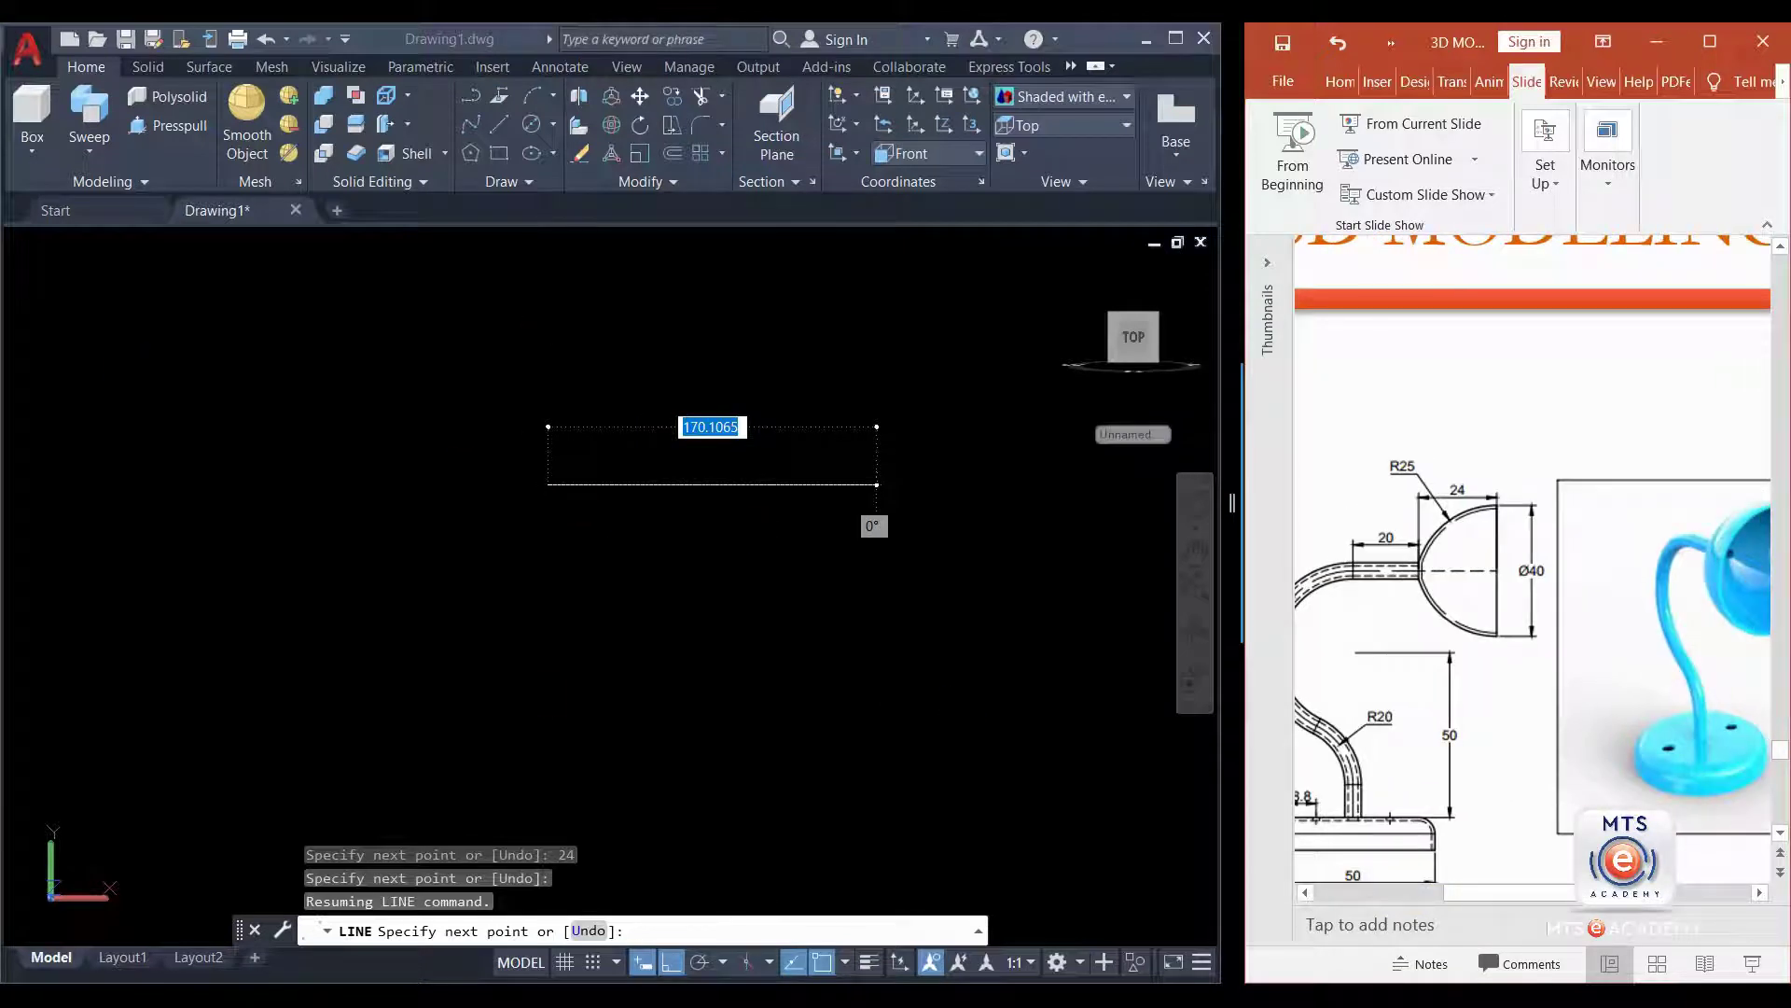
pyautogui.click(549, 408)
pyautogui.click(541, 377)
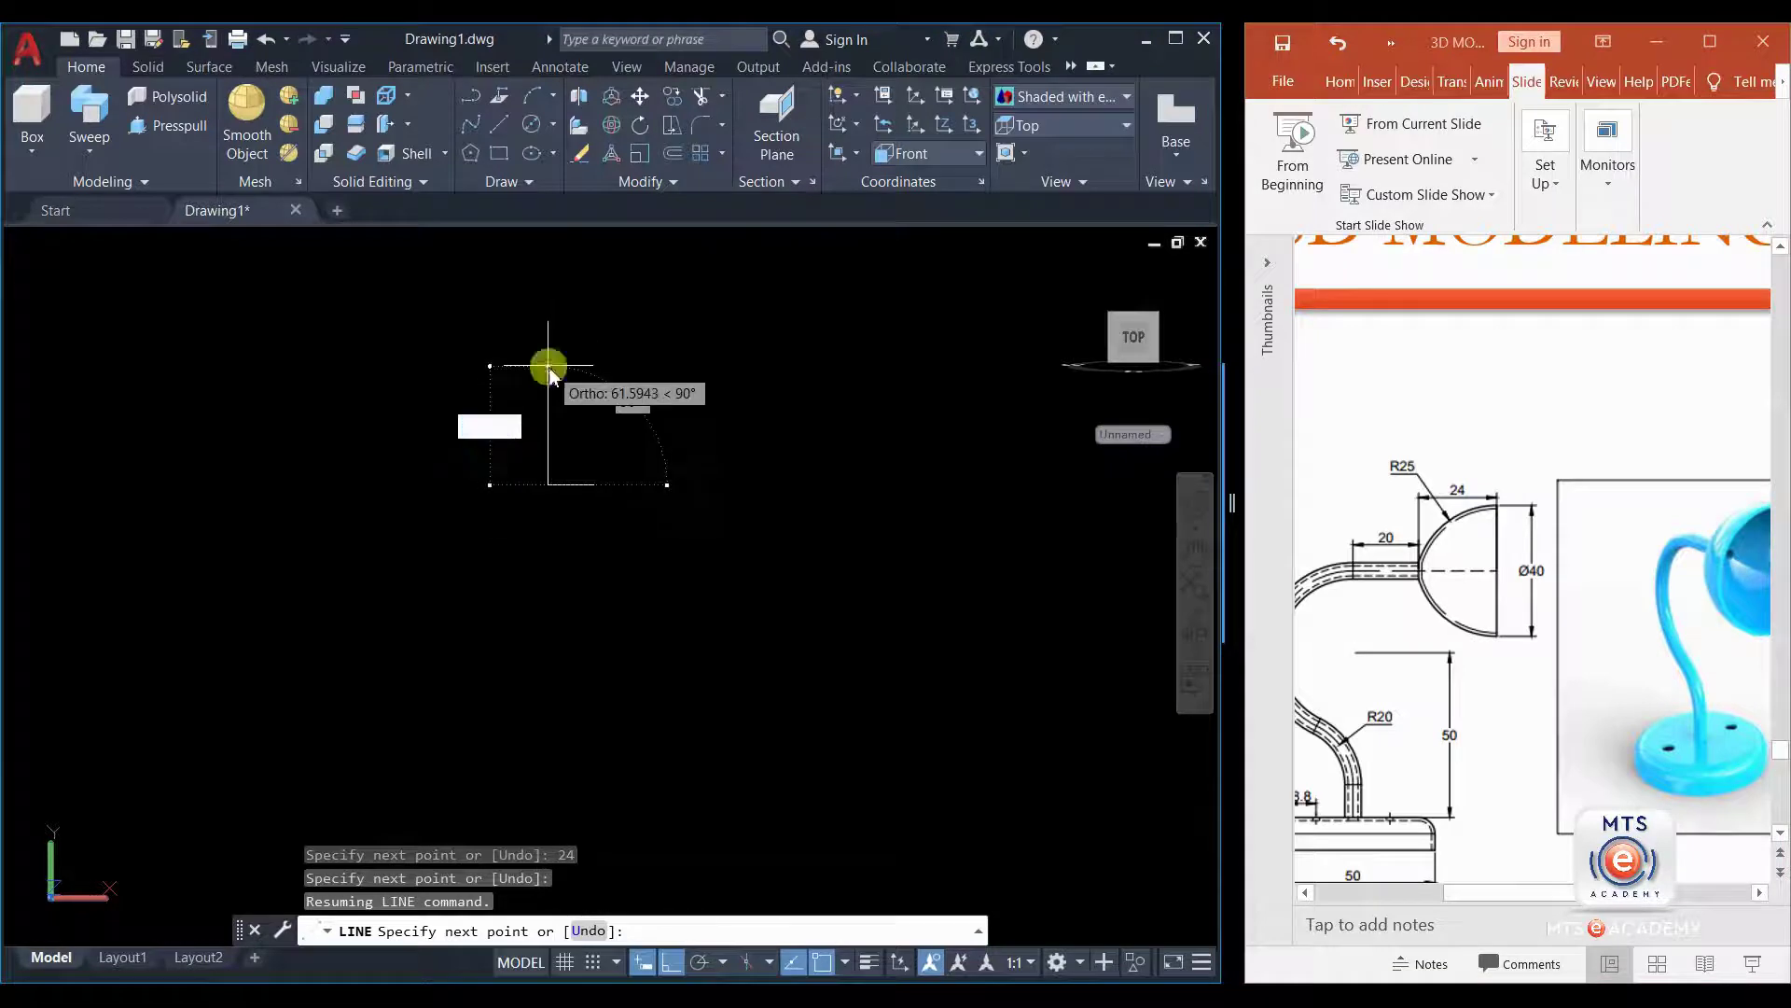
pyautogui.click(548, 367)
pyautogui.press('Return')
# - Draw a 20 mm vertical line upward from the right end of the 24 mm base line
pyautogui.press('Return')
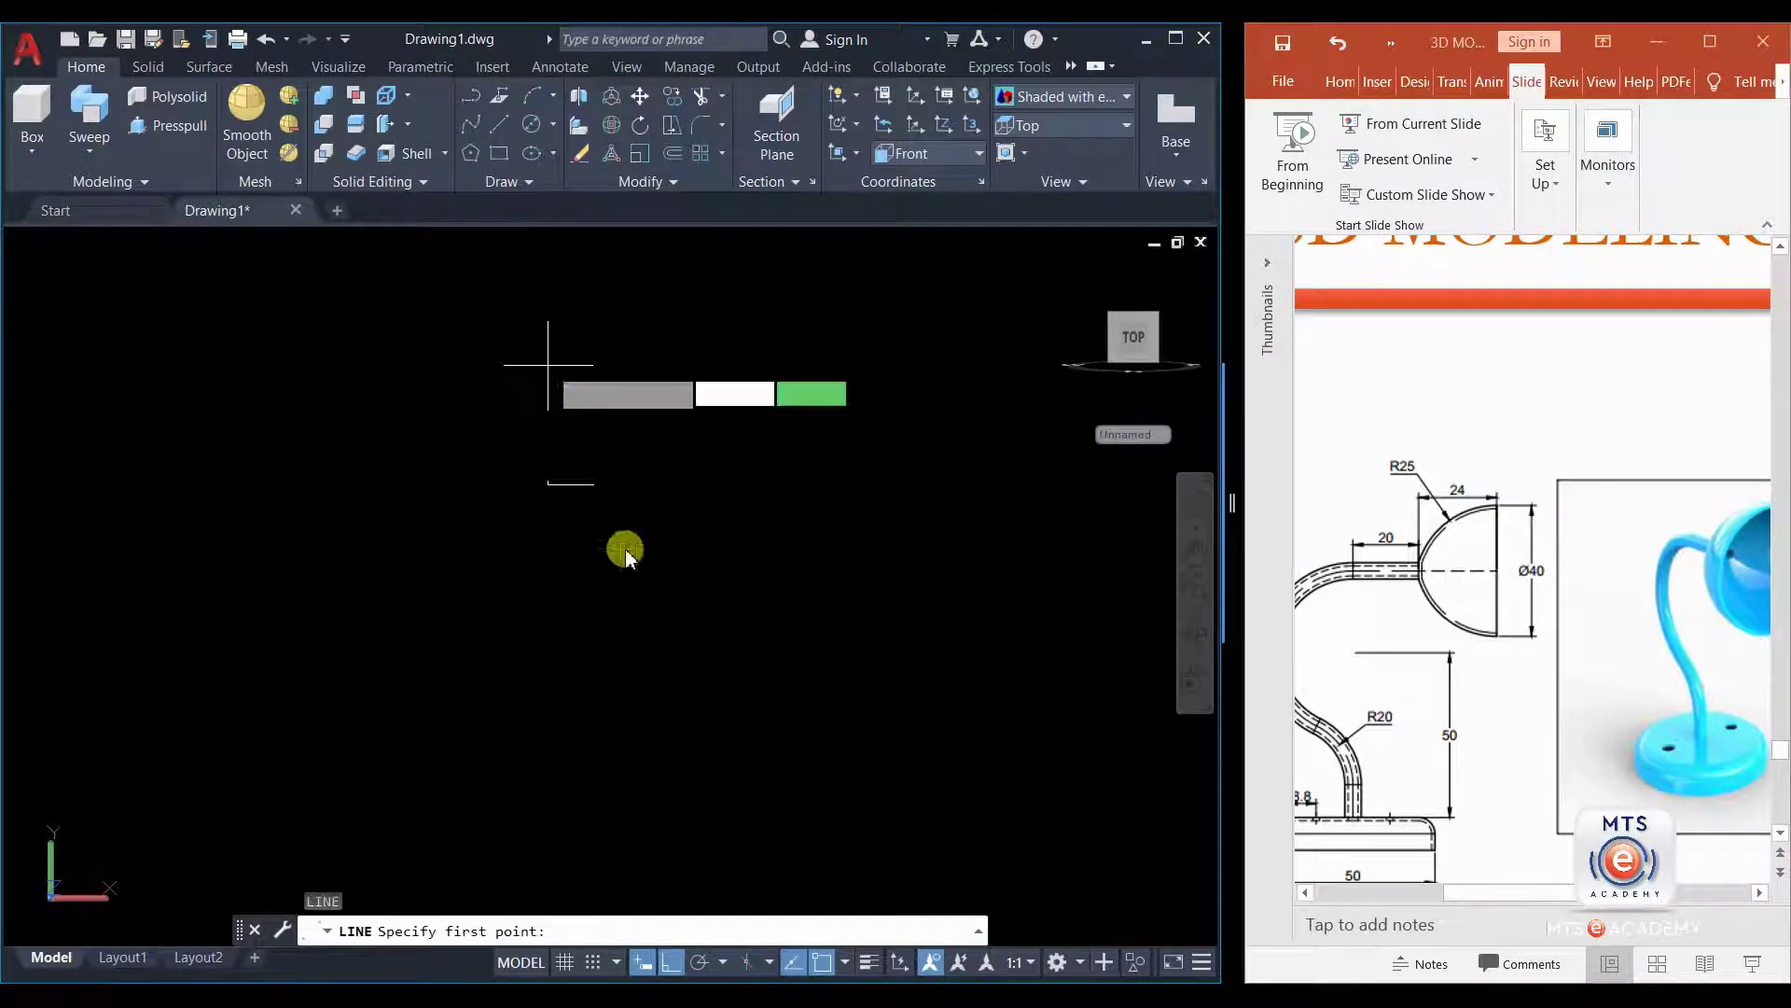
pyautogui.click(593, 475)
pyautogui.write('20')
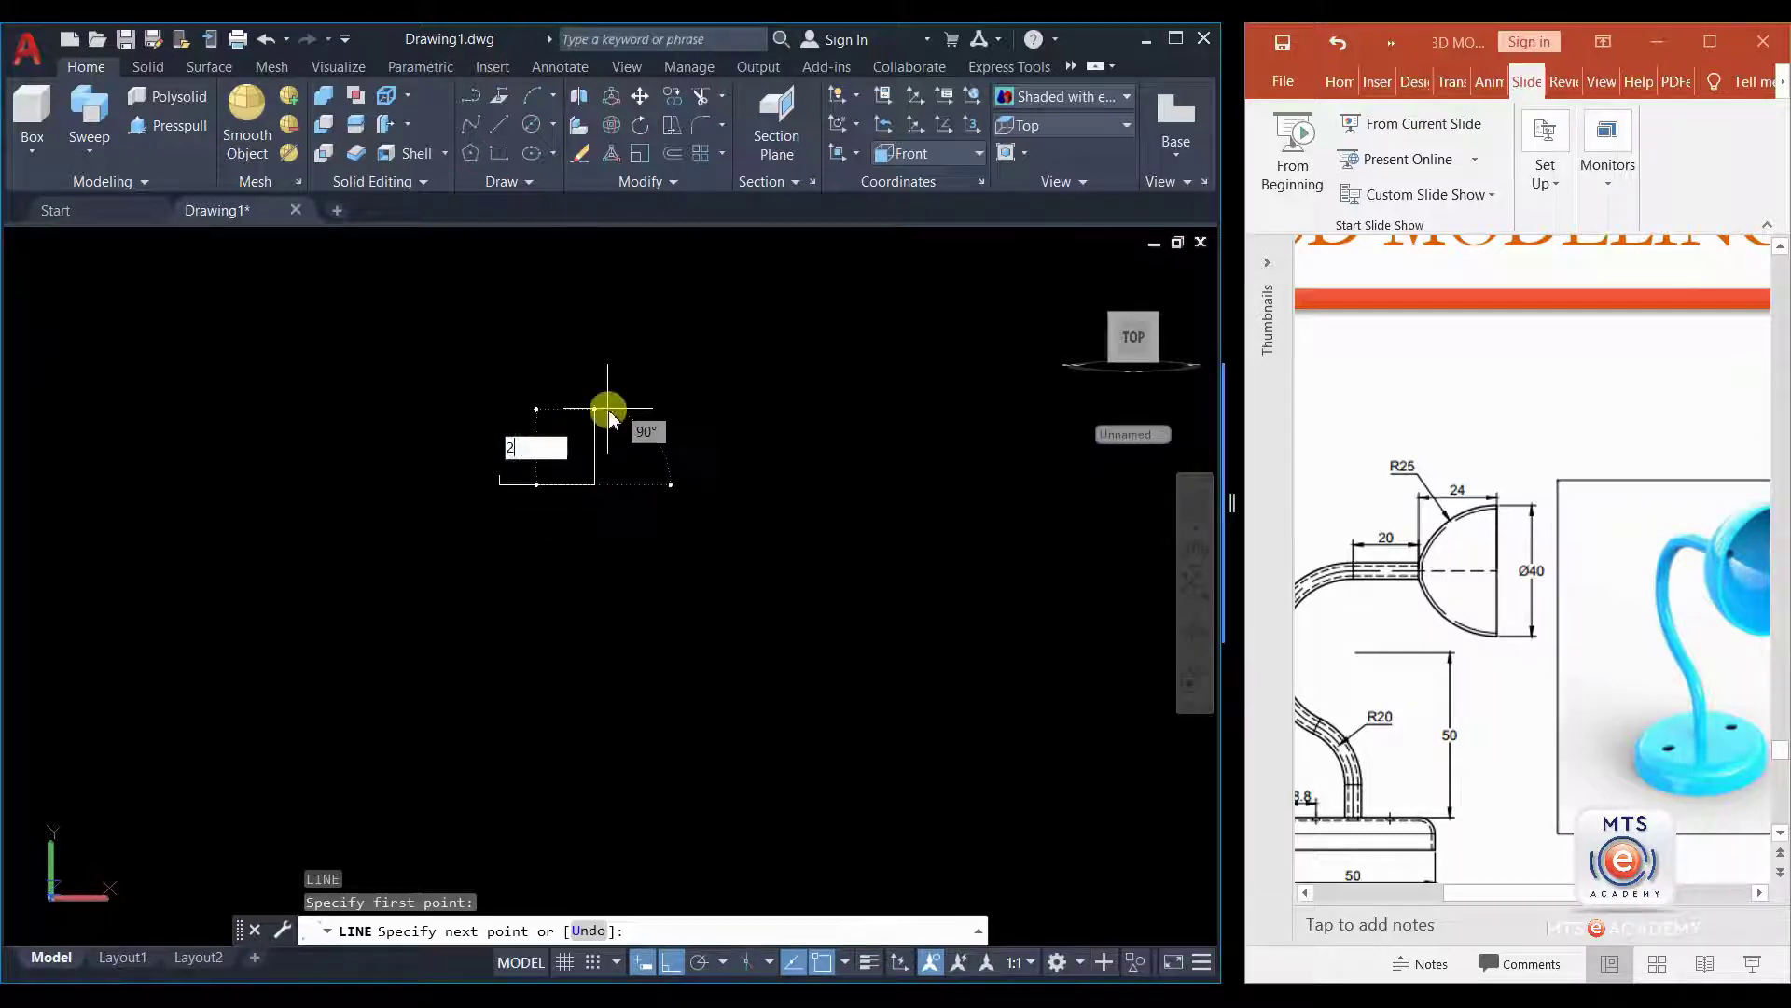
pyautogui.press('Return')
pyautogui.rightClick(607, 408)
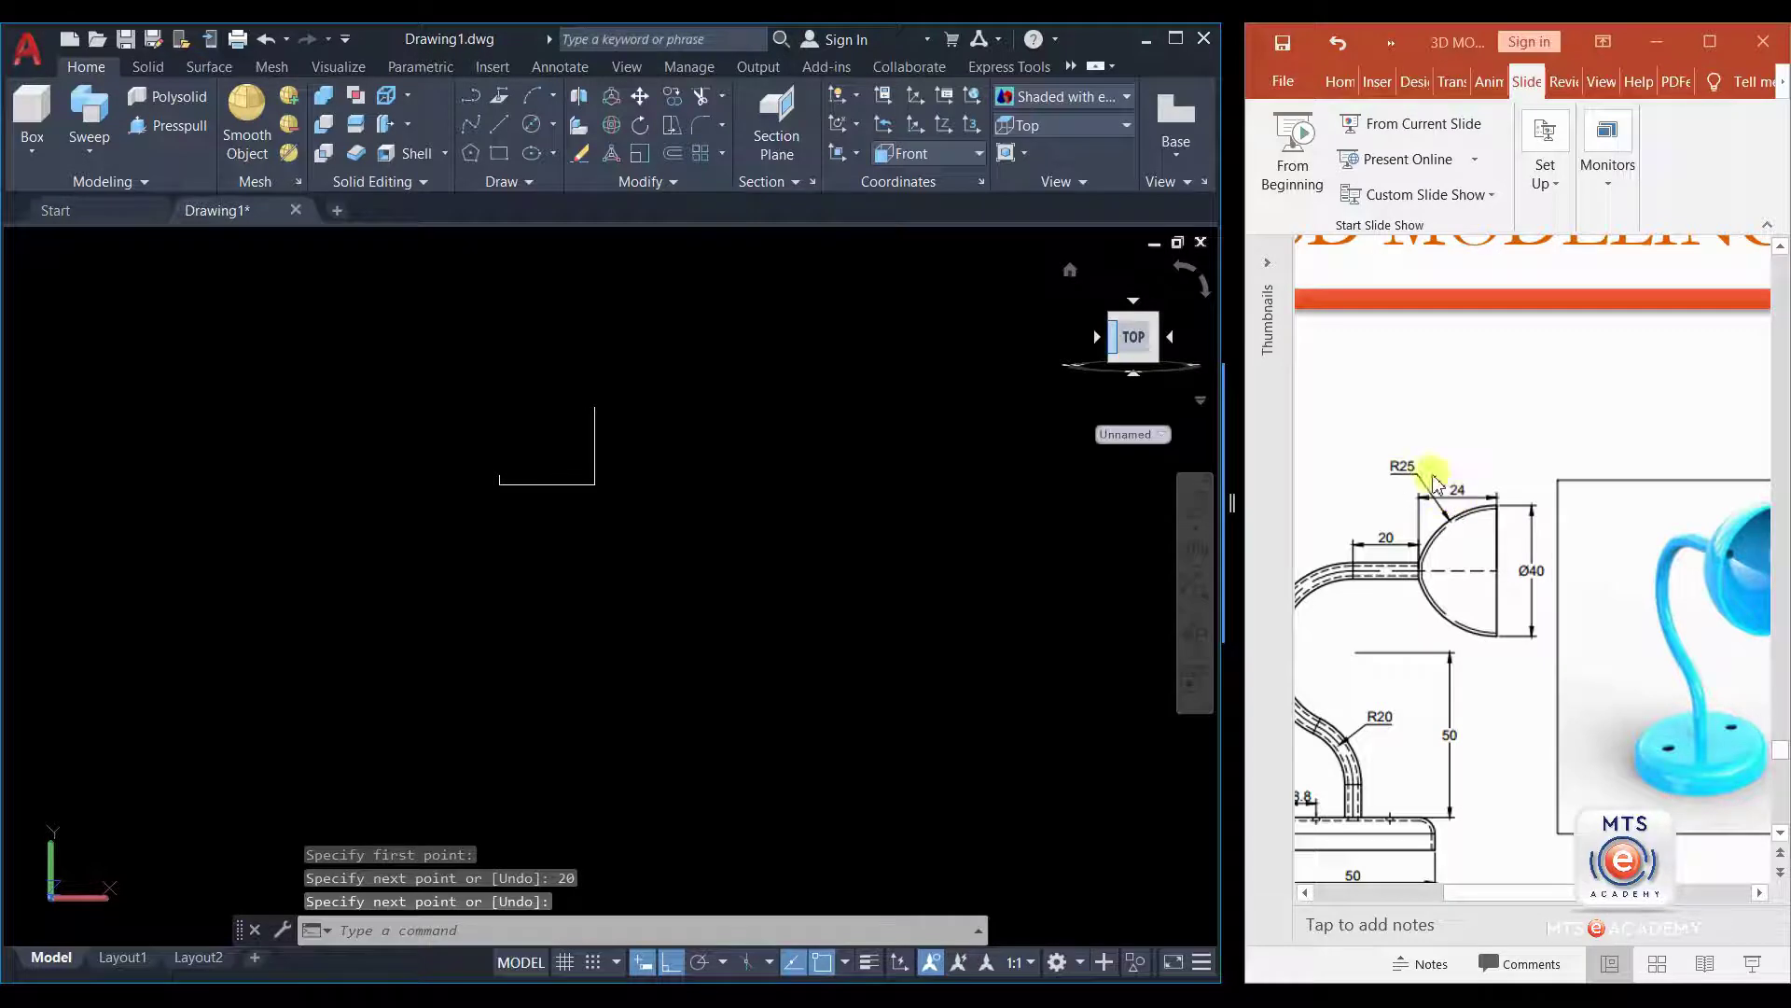
# - Close the shade profile with a Start, End, Radius arc of radius 25 from the tall line's top to the short line's top
pyautogui.click(553, 96)
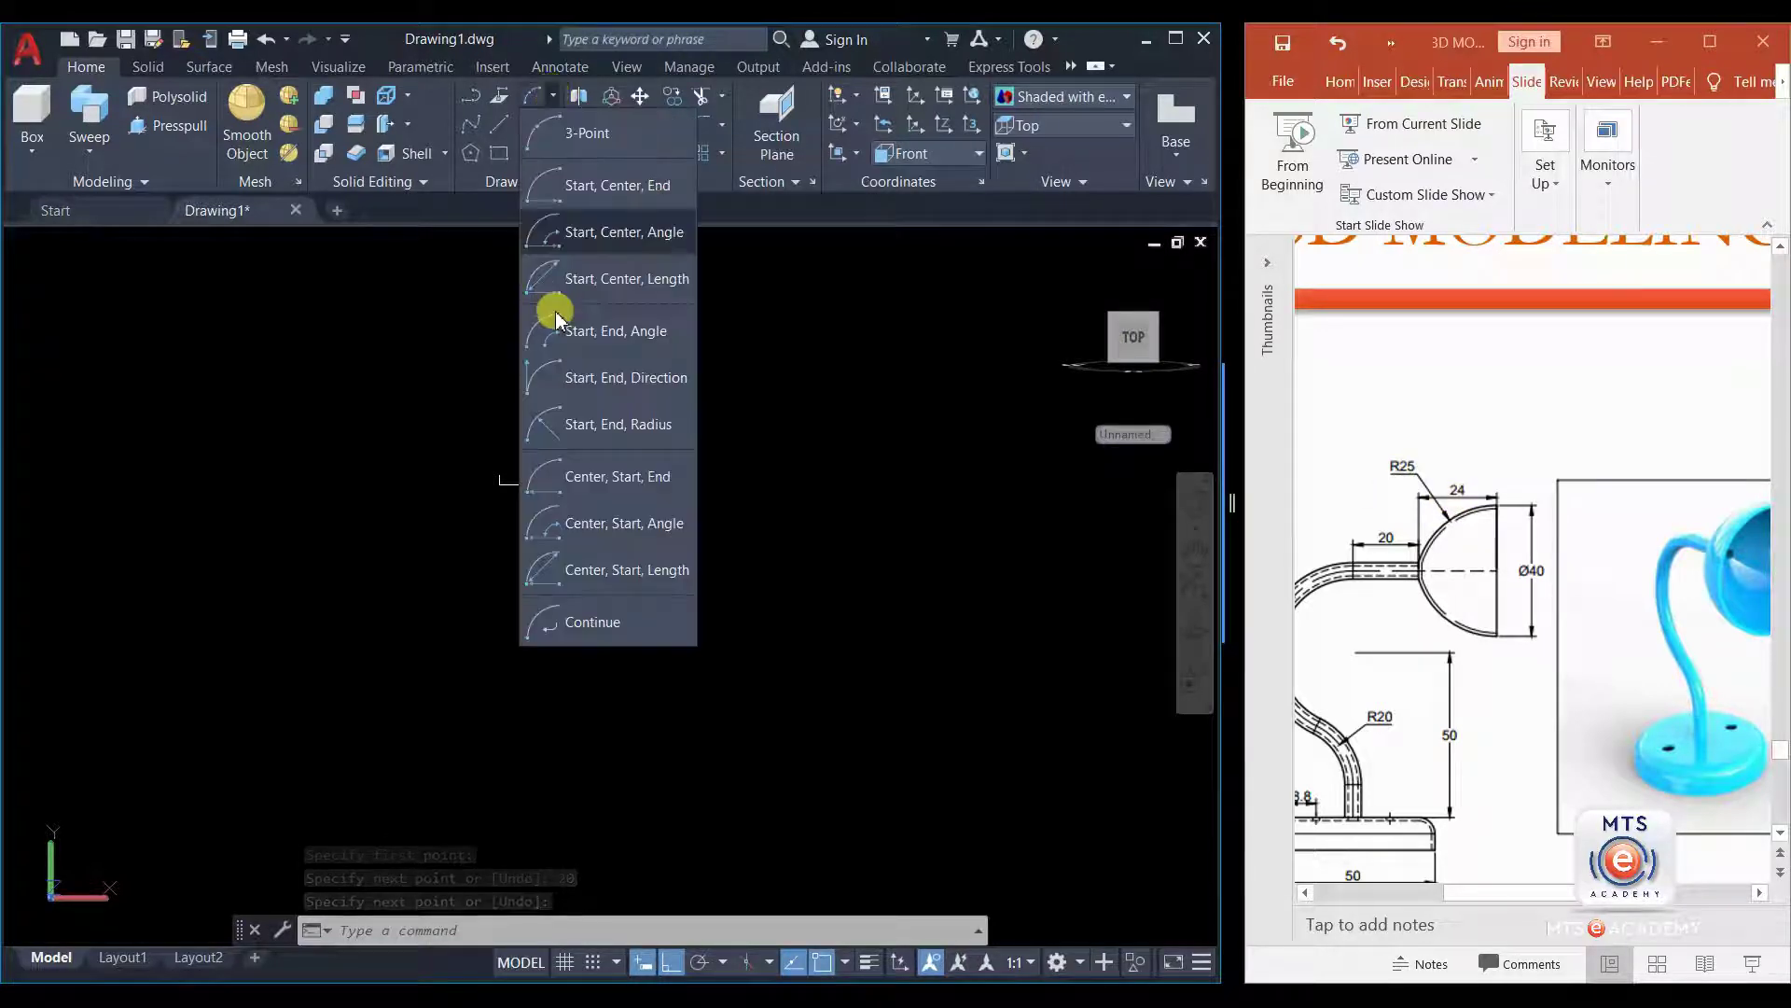
pyautogui.click(615, 426)
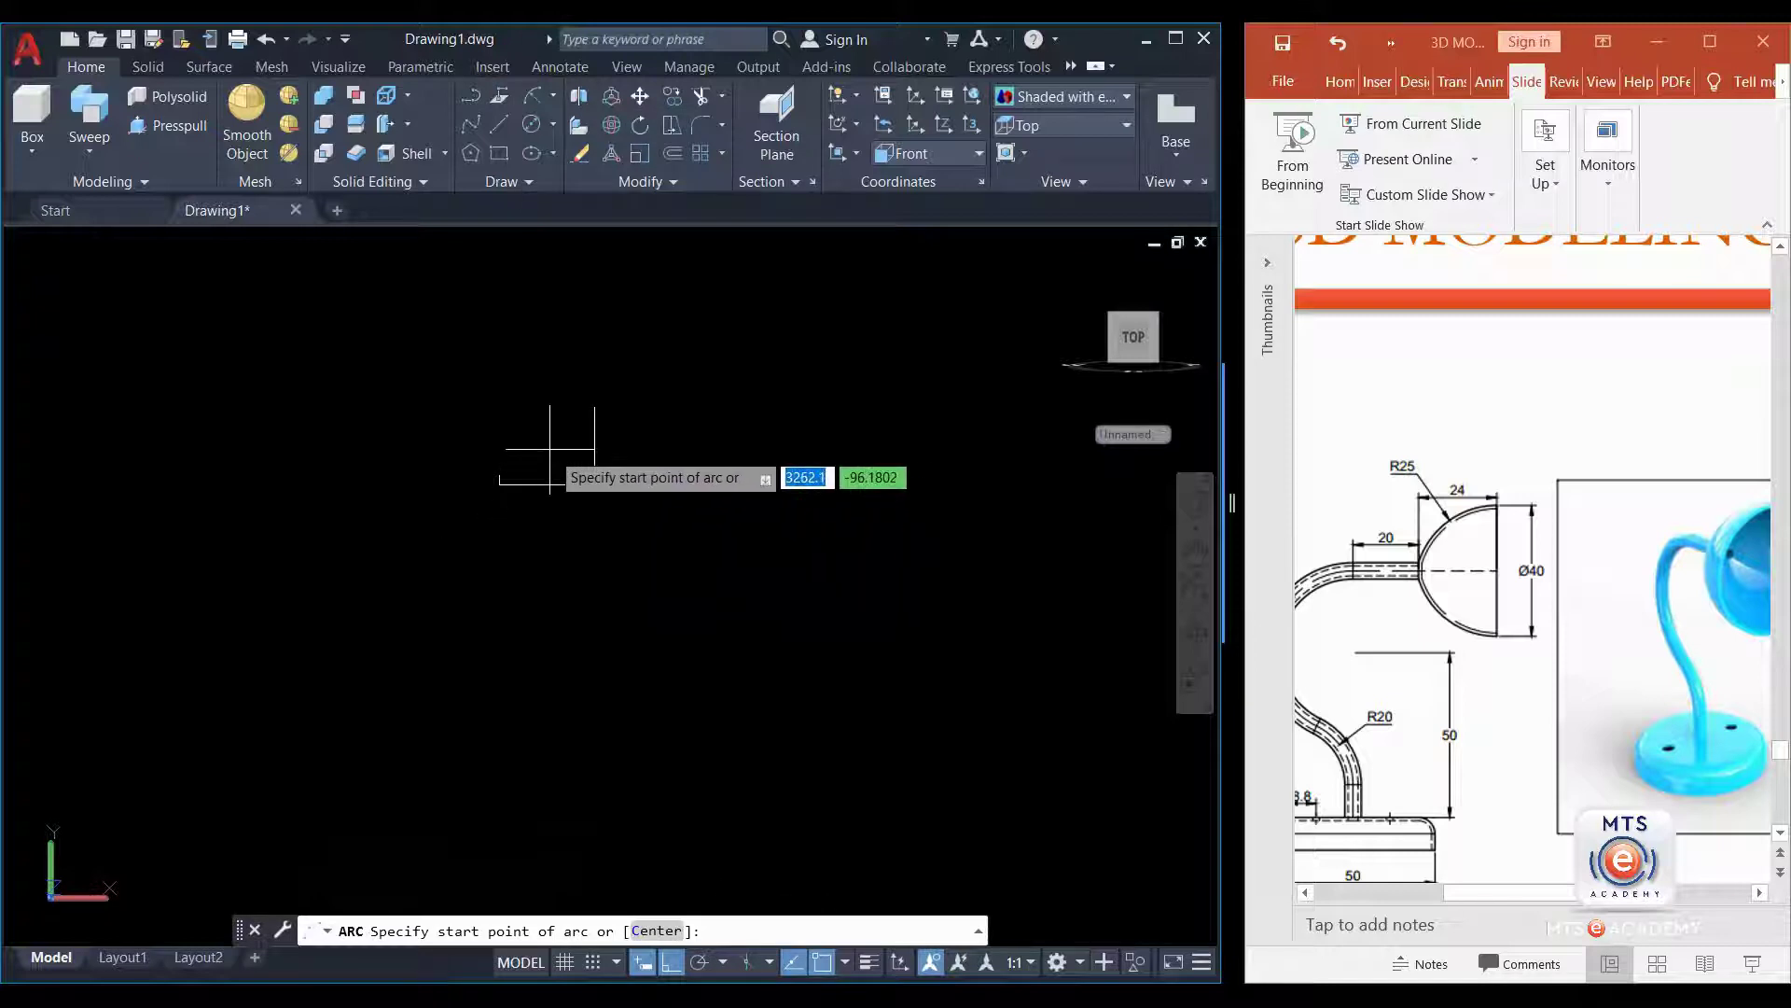
pyautogui.click(595, 407)
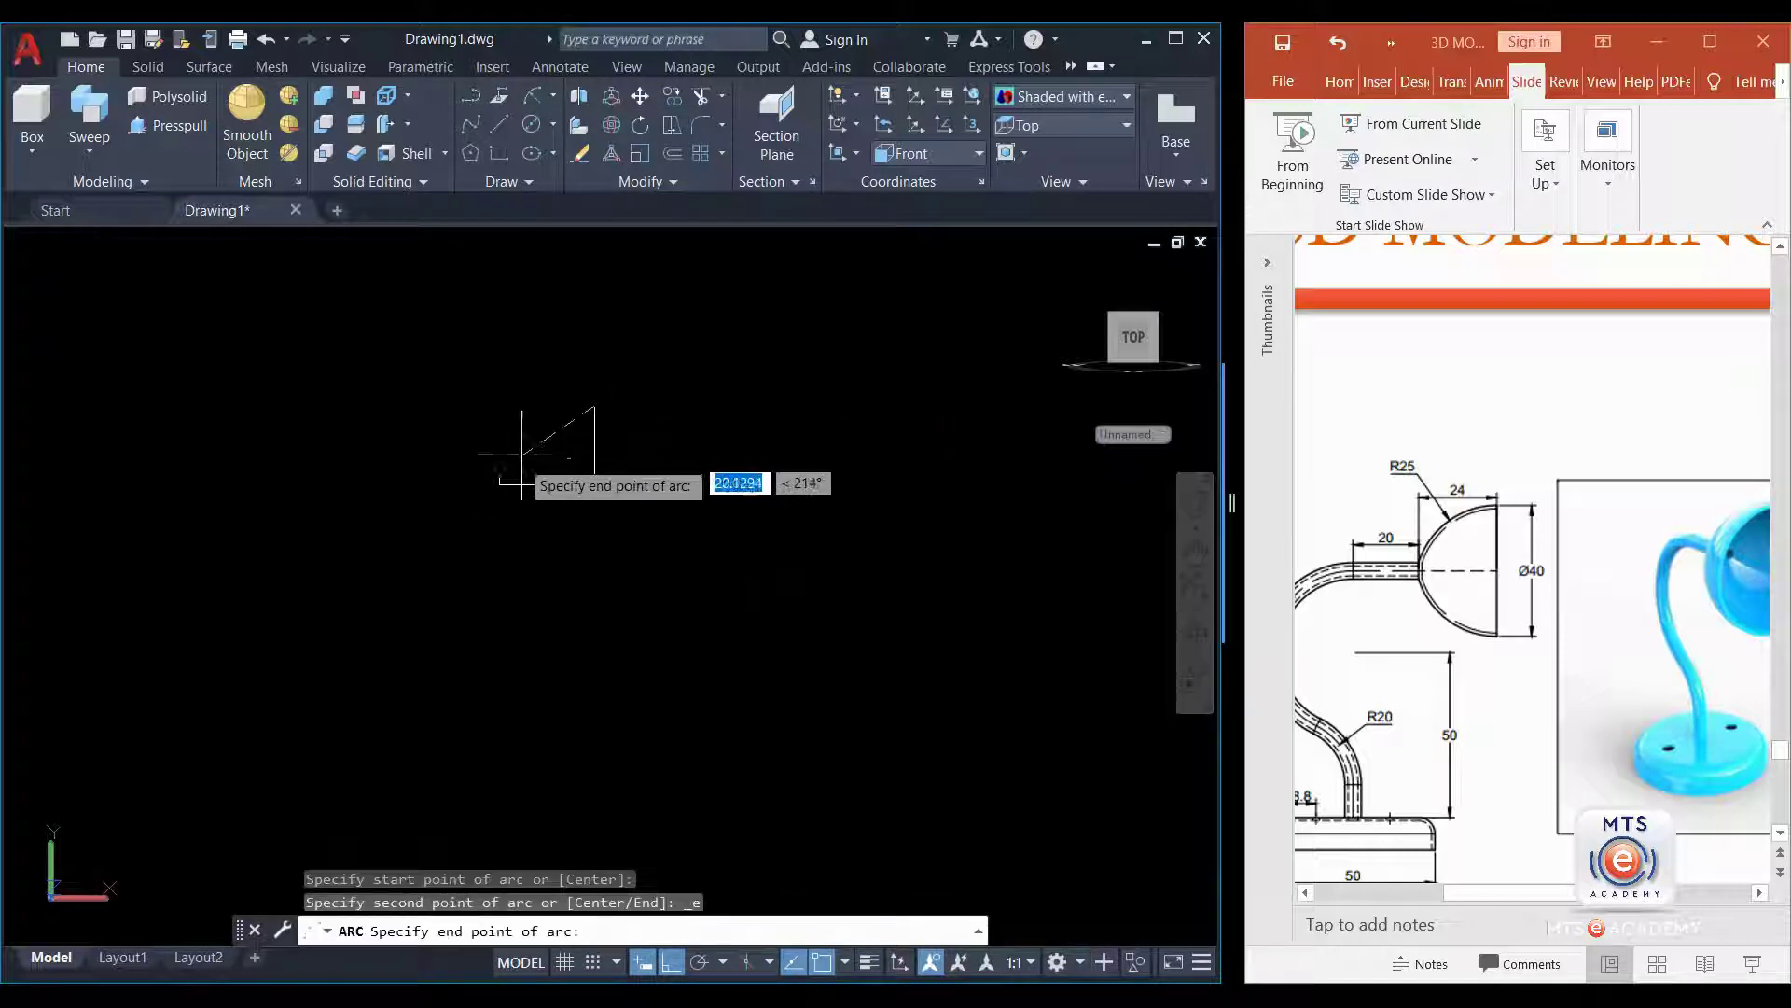
pyautogui.click(500, 484)
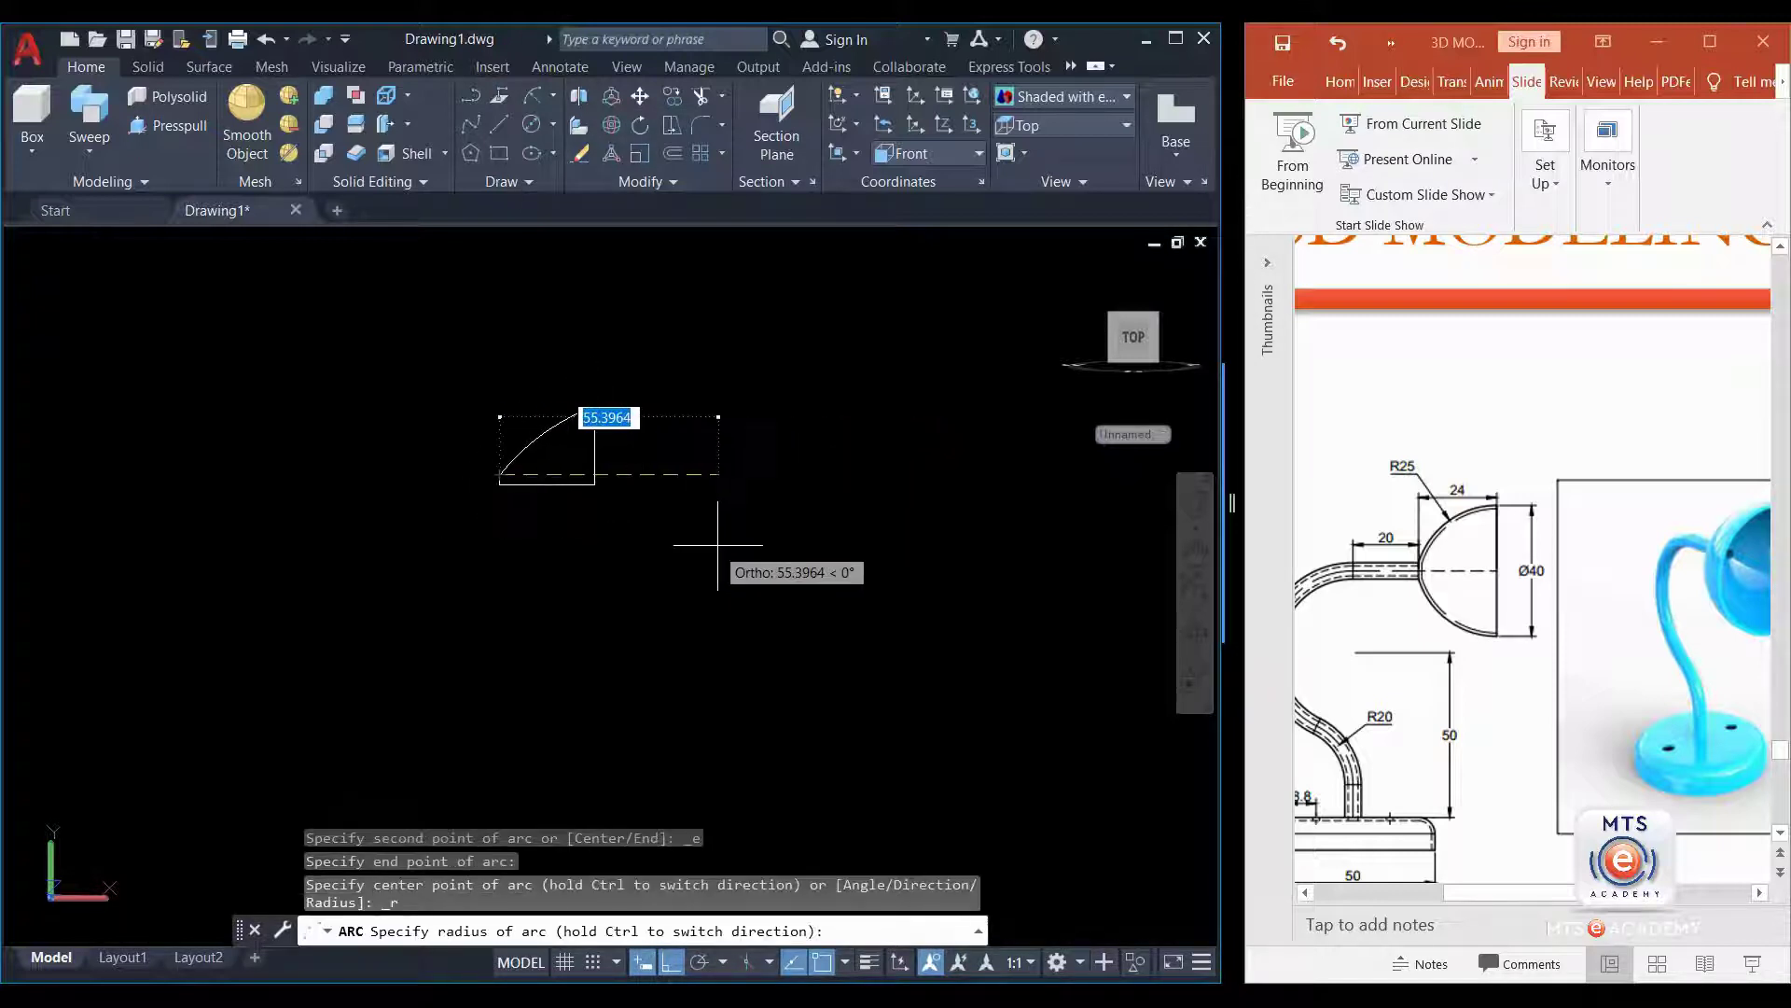
pyautogui.write('25')
pyautogui.press('Return')
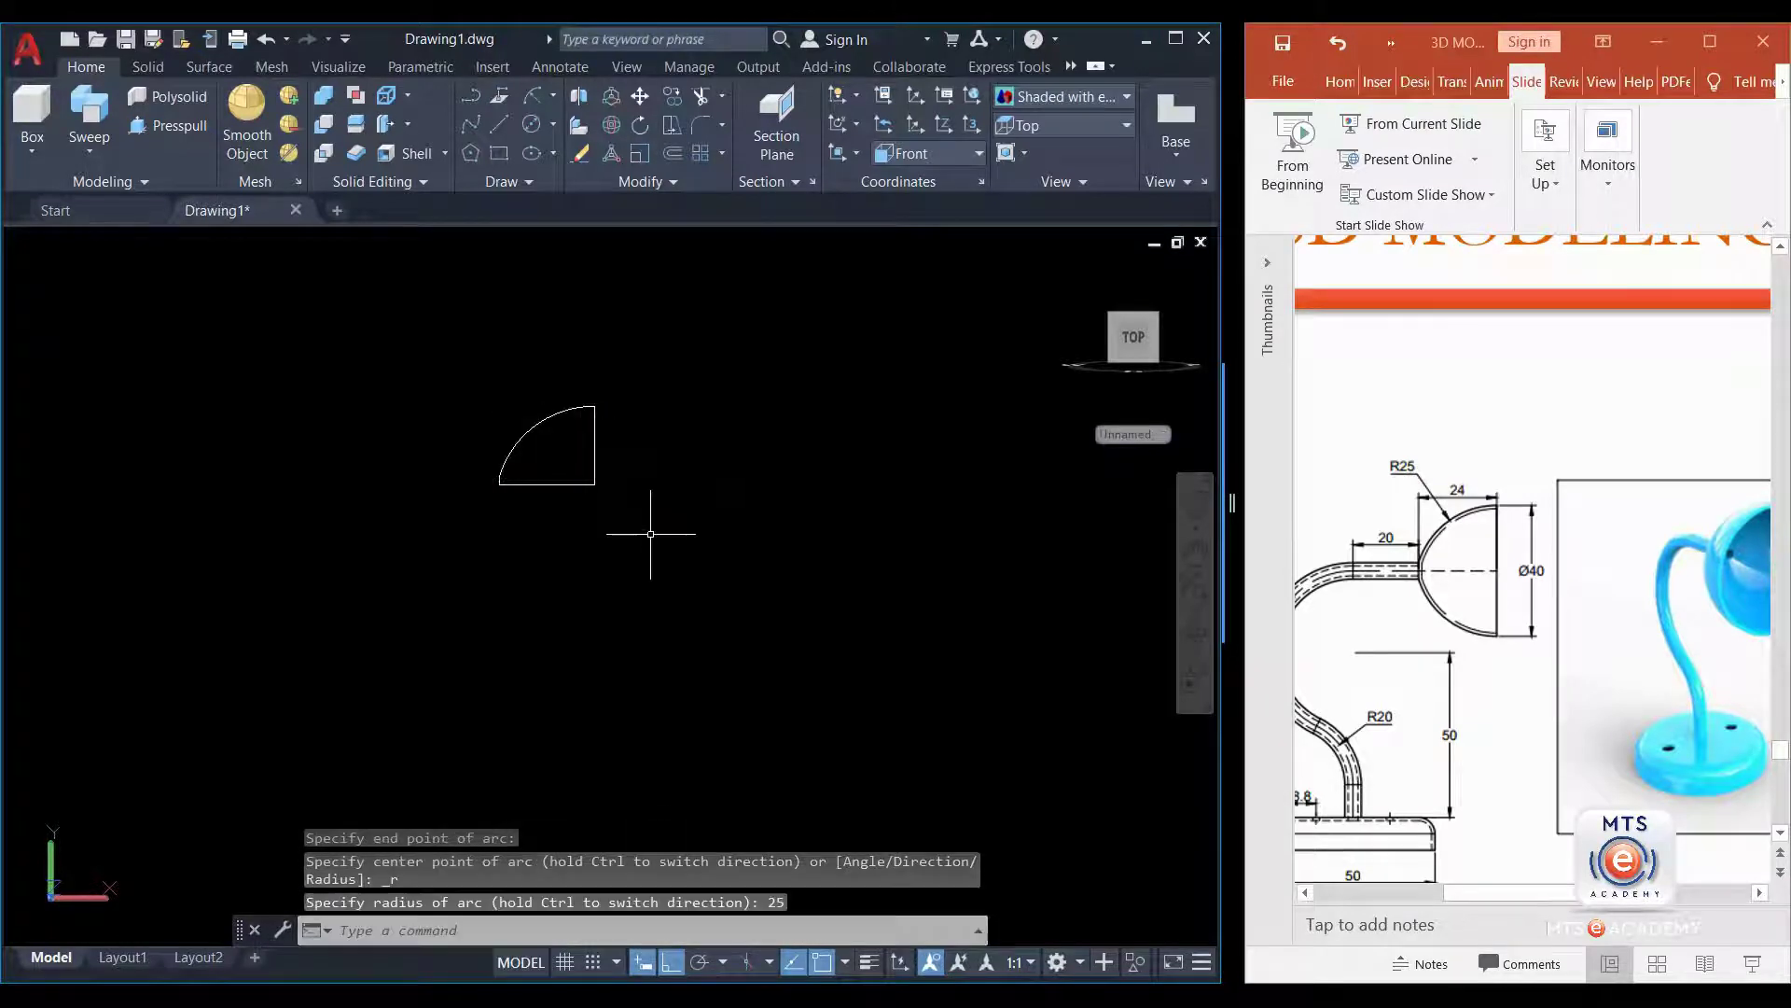
# - Draw a 20 mm horizontal line leftward from the lower-left corner of the shade profile as the start of the arm path
pyautogui.moveTo(508, 556); pyautogui.dragTo(671, 500, button='middle')
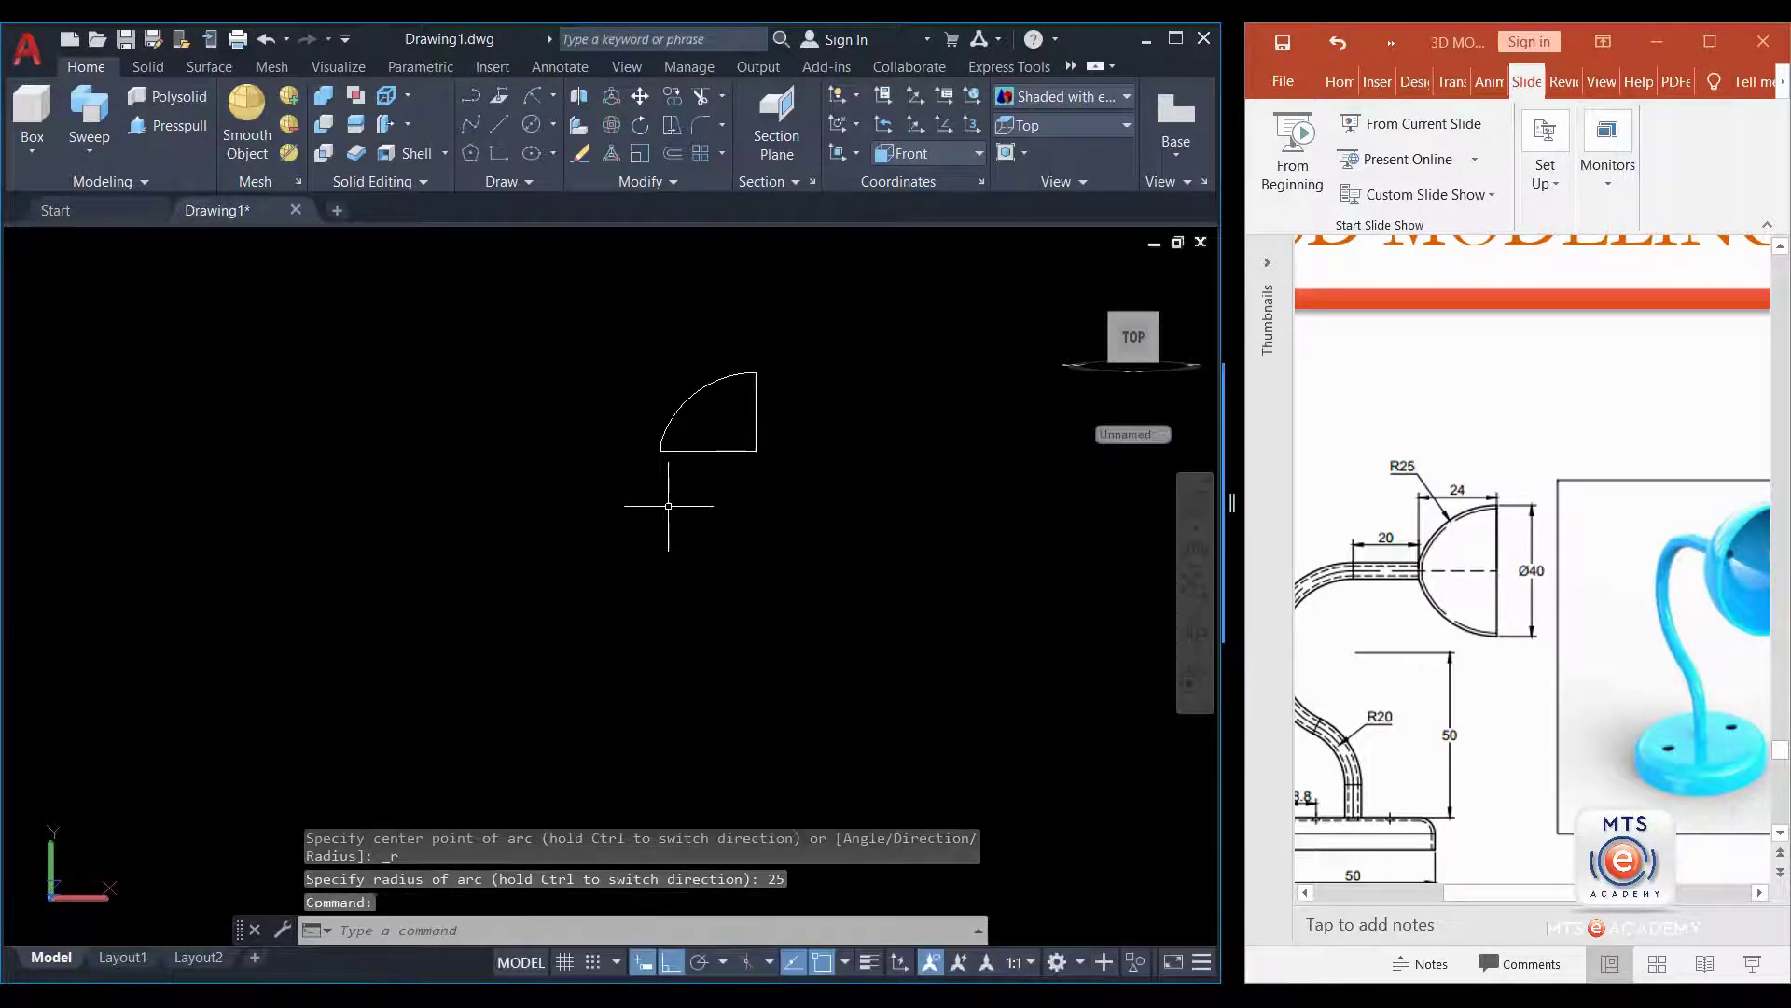
pyautogui.scroll(2, 661, 468)
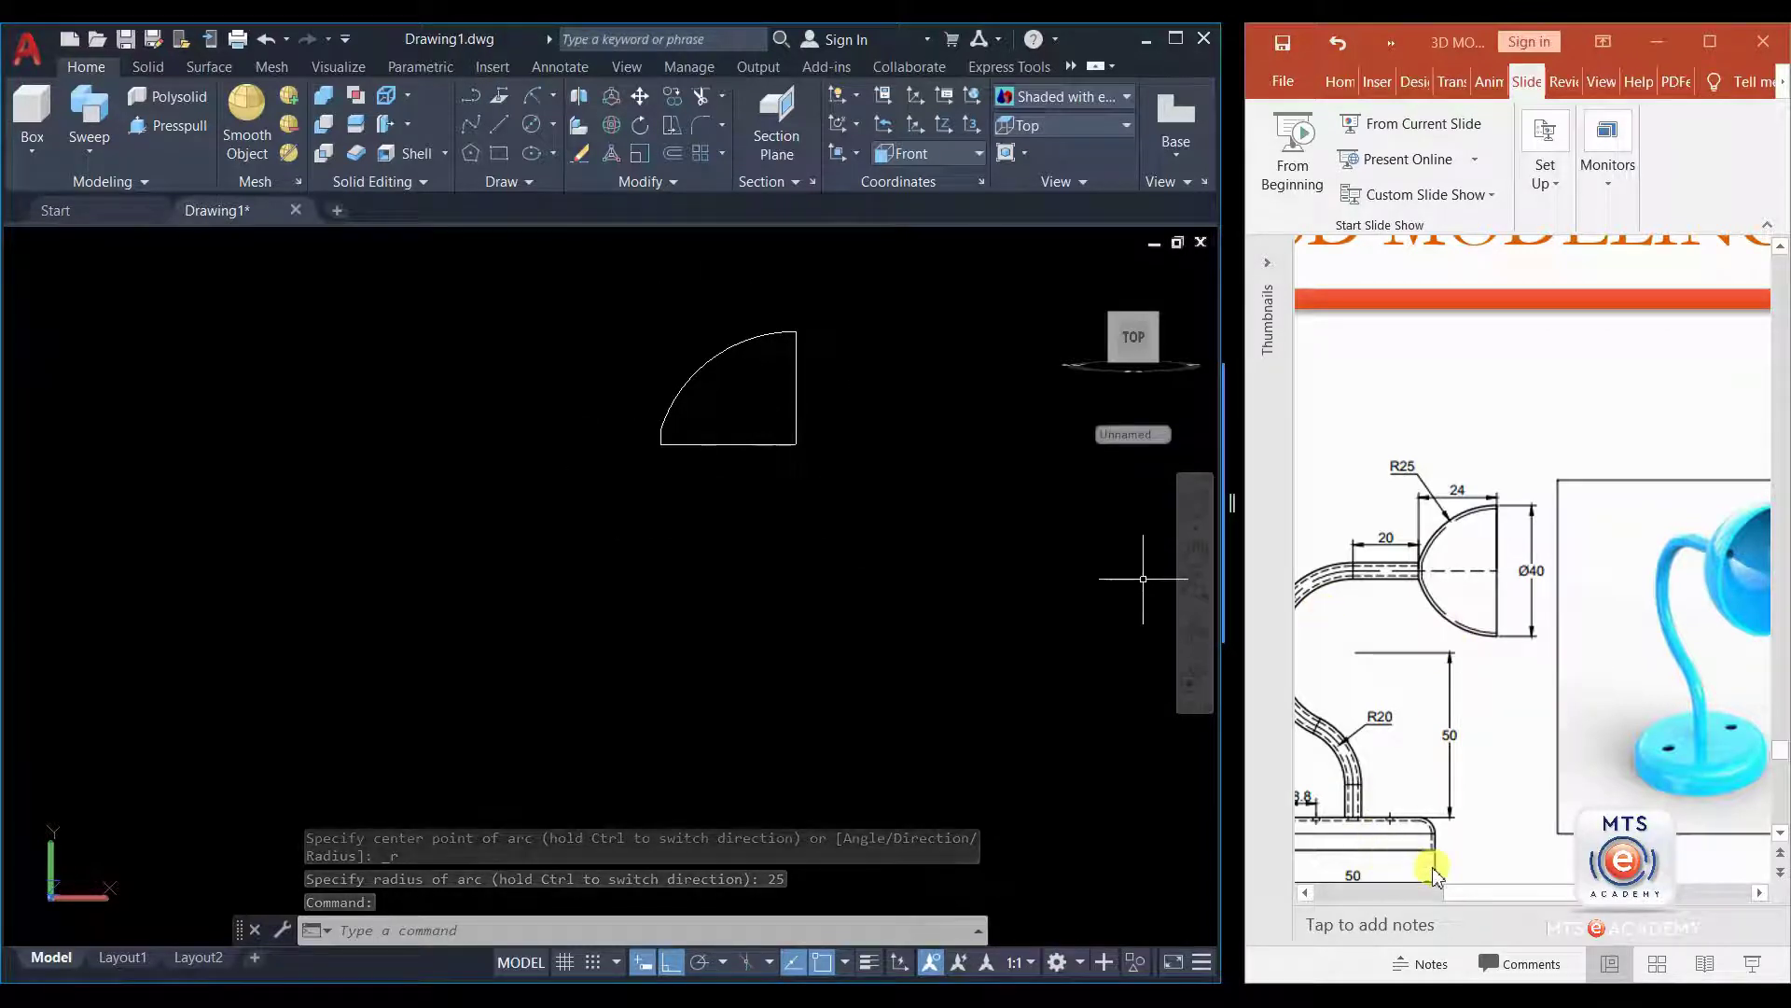
pyautogui.moveTo(1455, 893); pyautogui.dragTo(1407, 898)
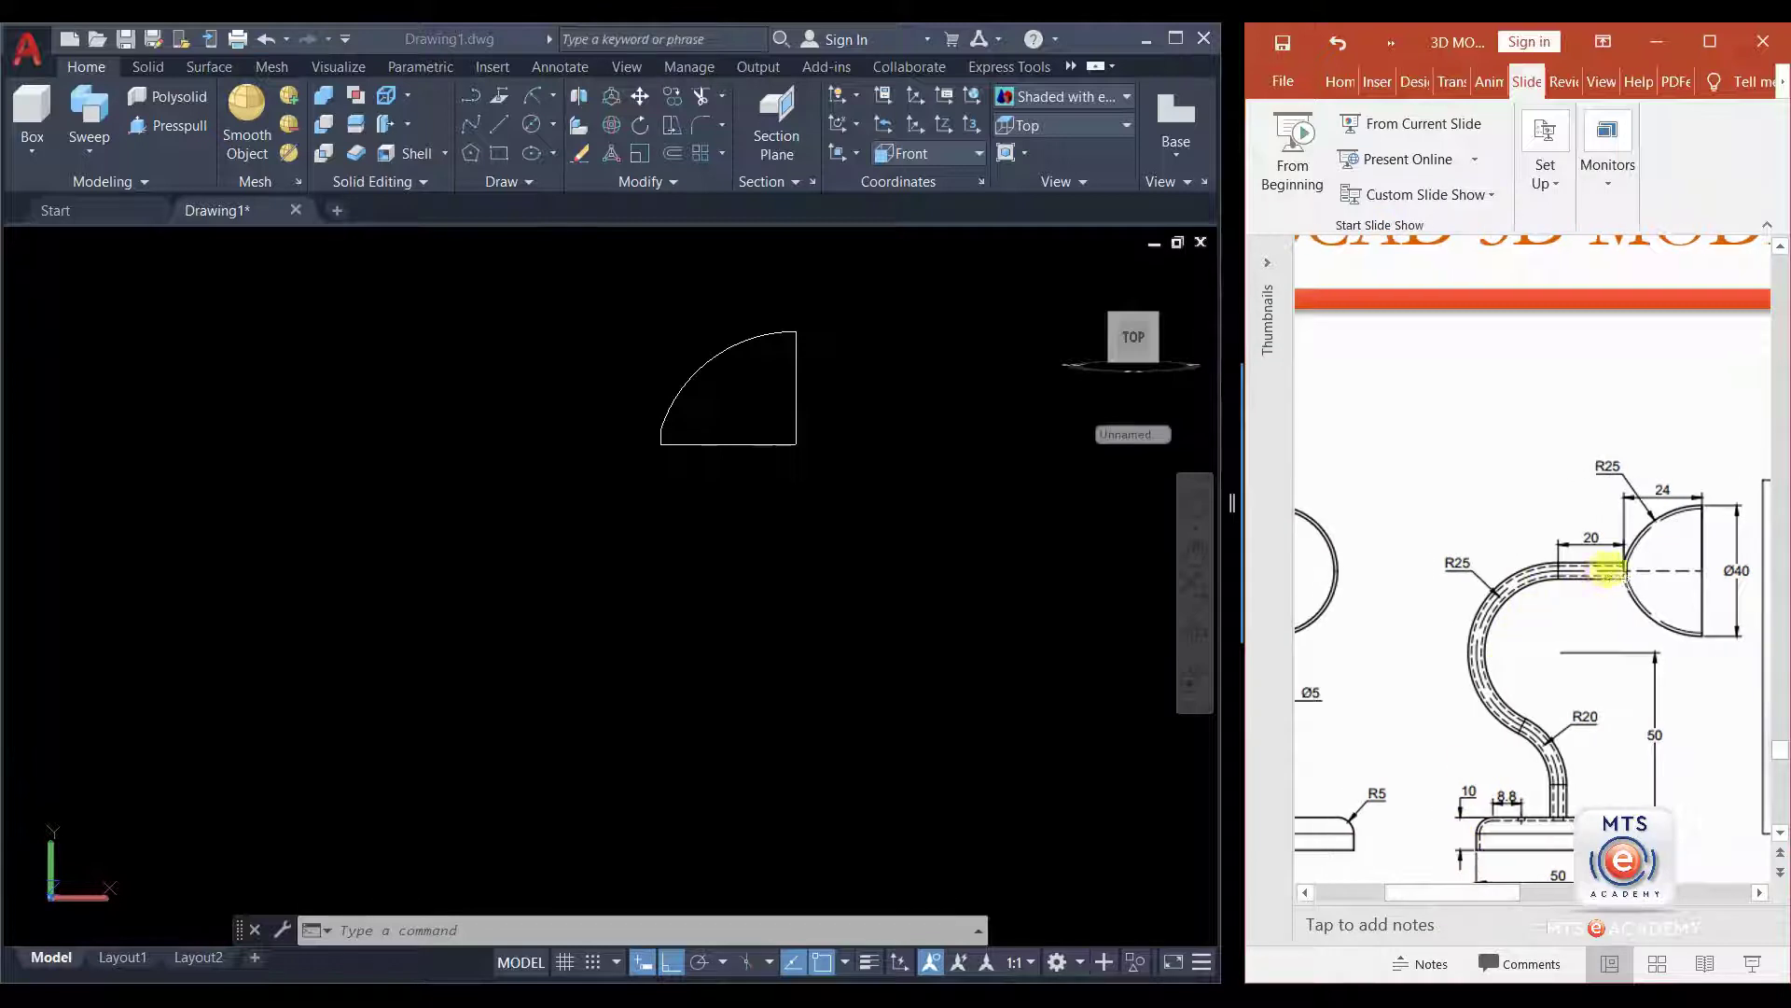
pyautogui.click(500, 124)
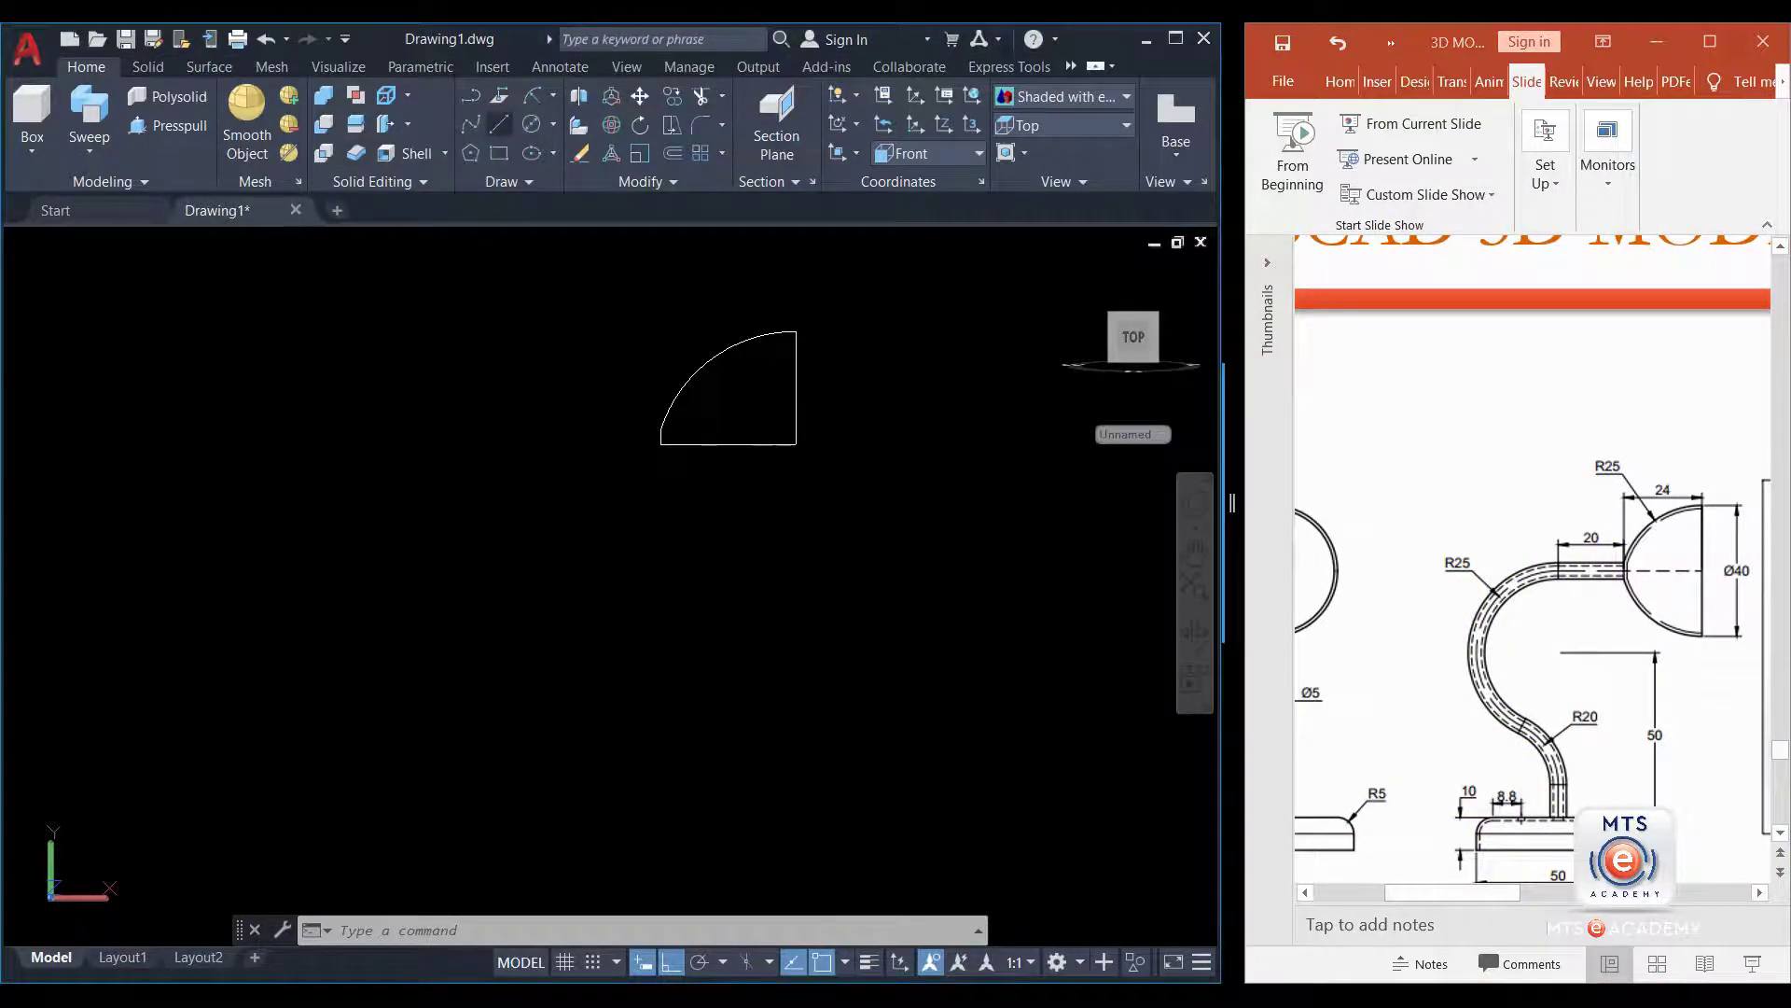
pyautogui.click(499, 124)
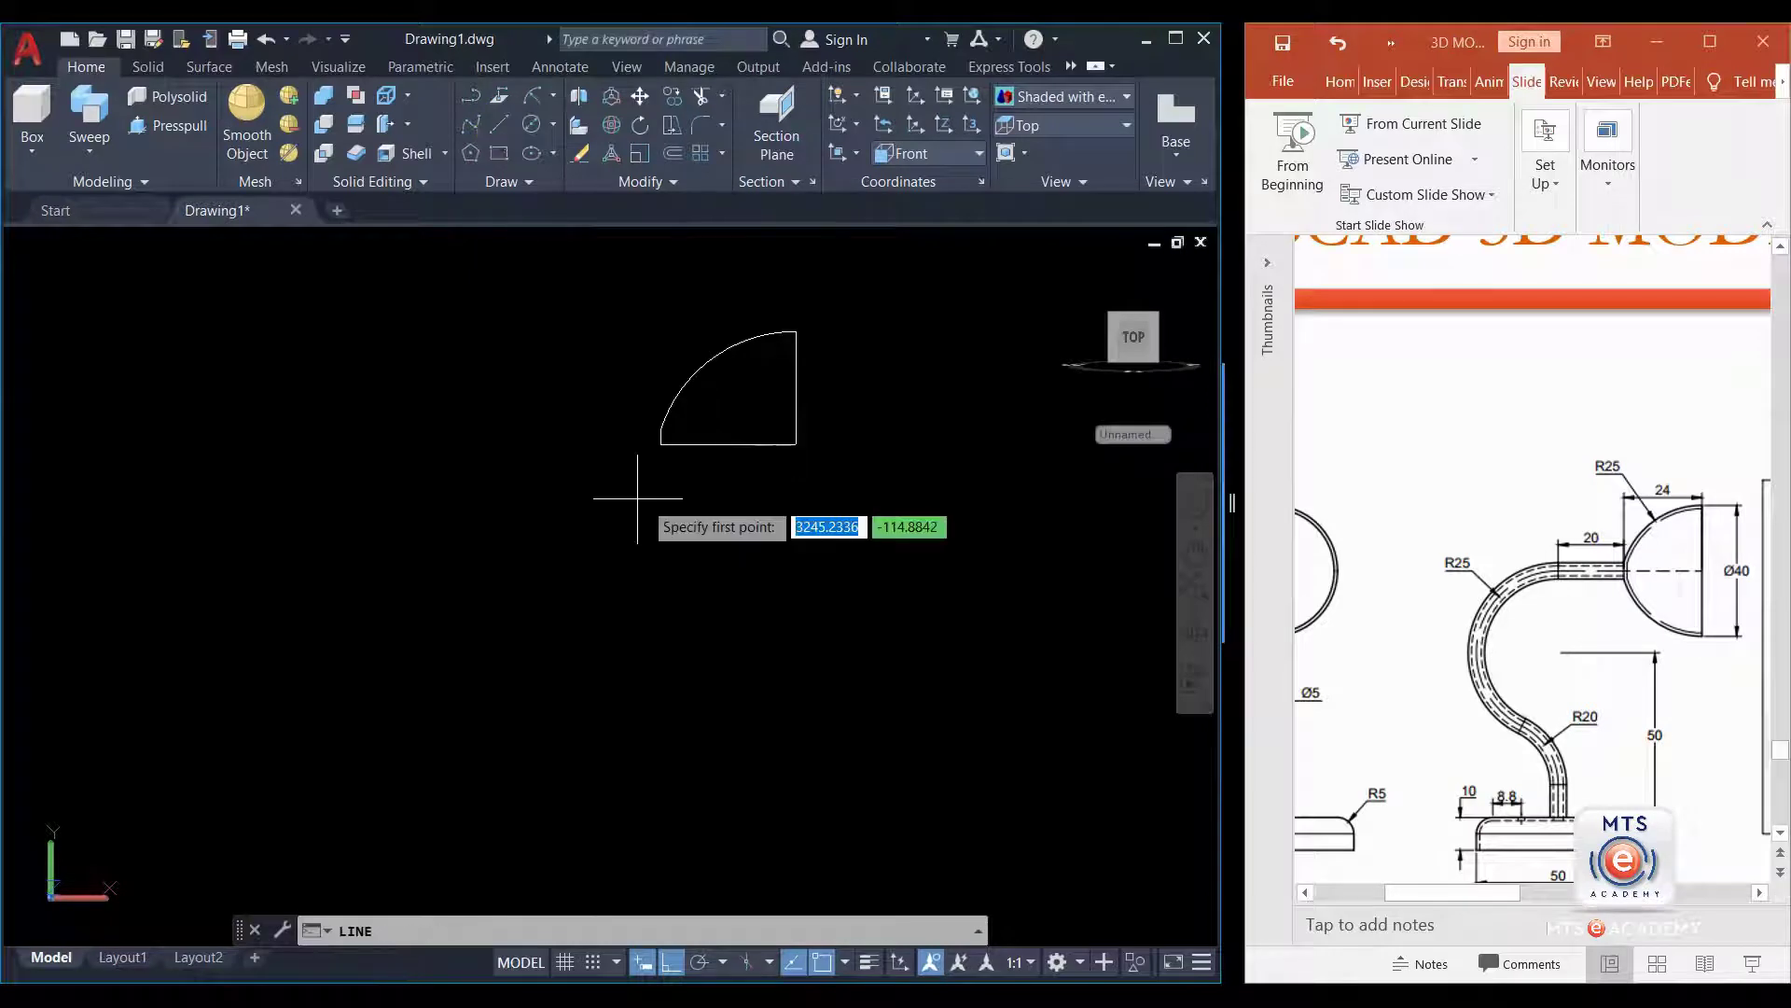
pyautogui.click(661, 444)
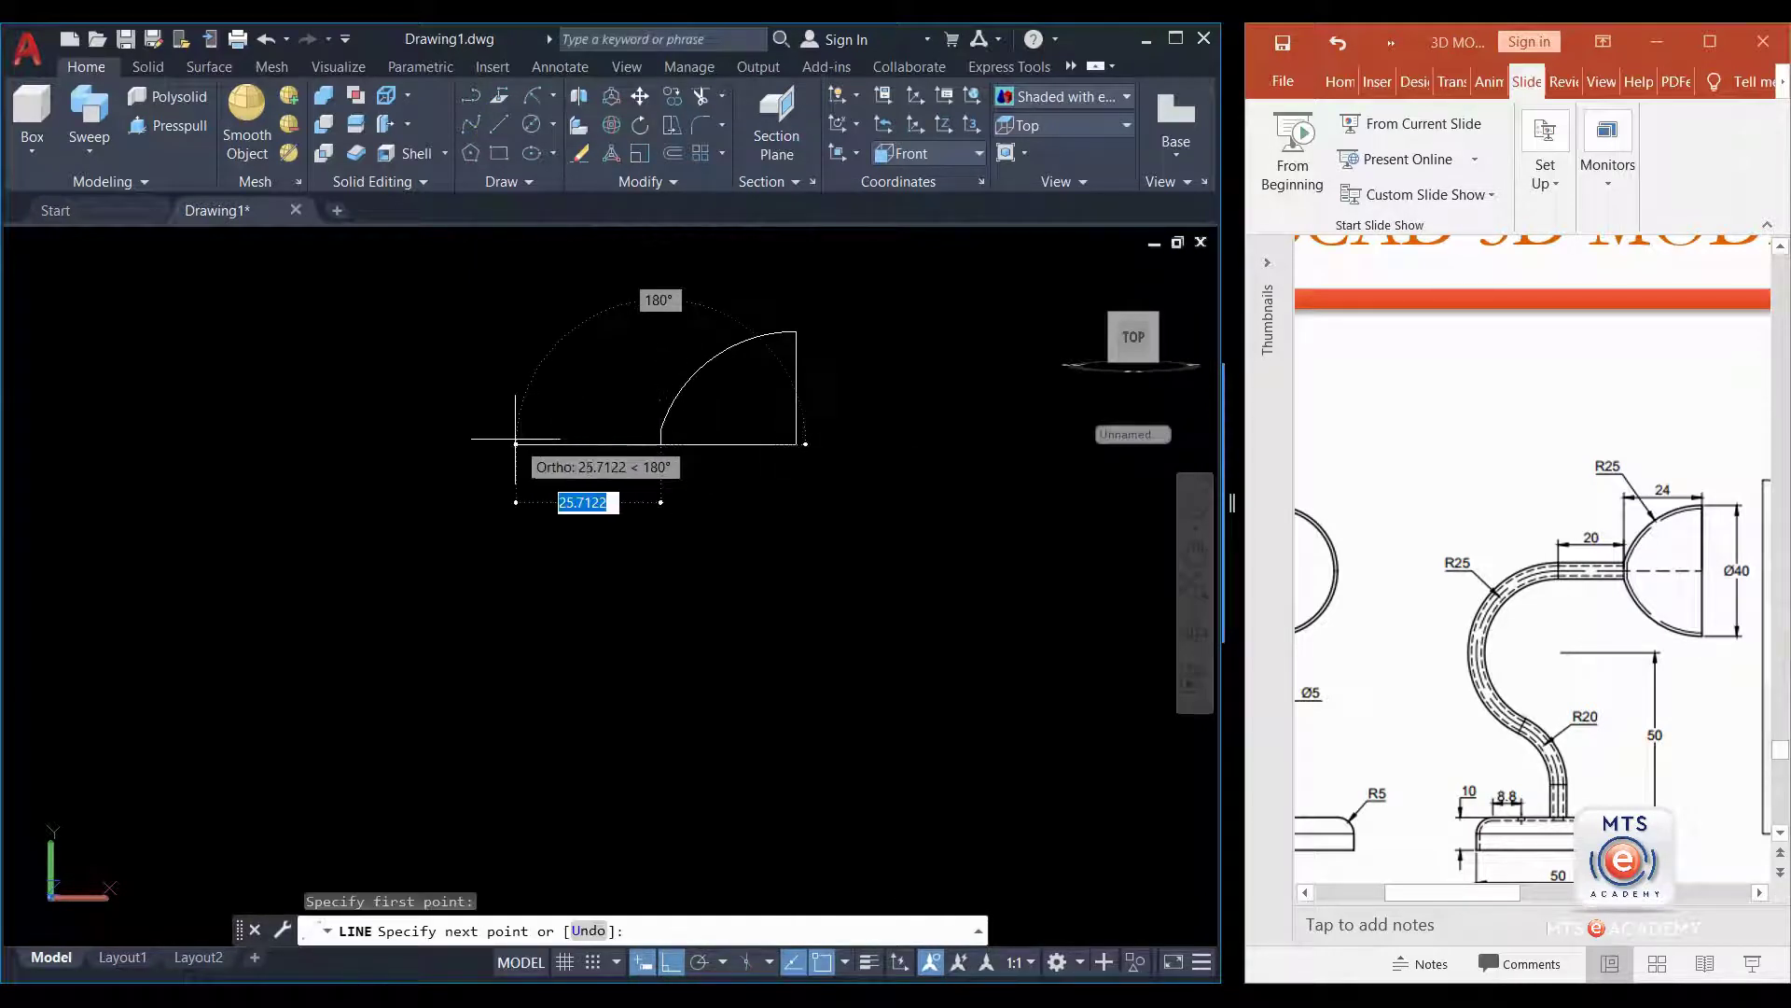
pyautogui.write('0')
pyautogui.press('Return')
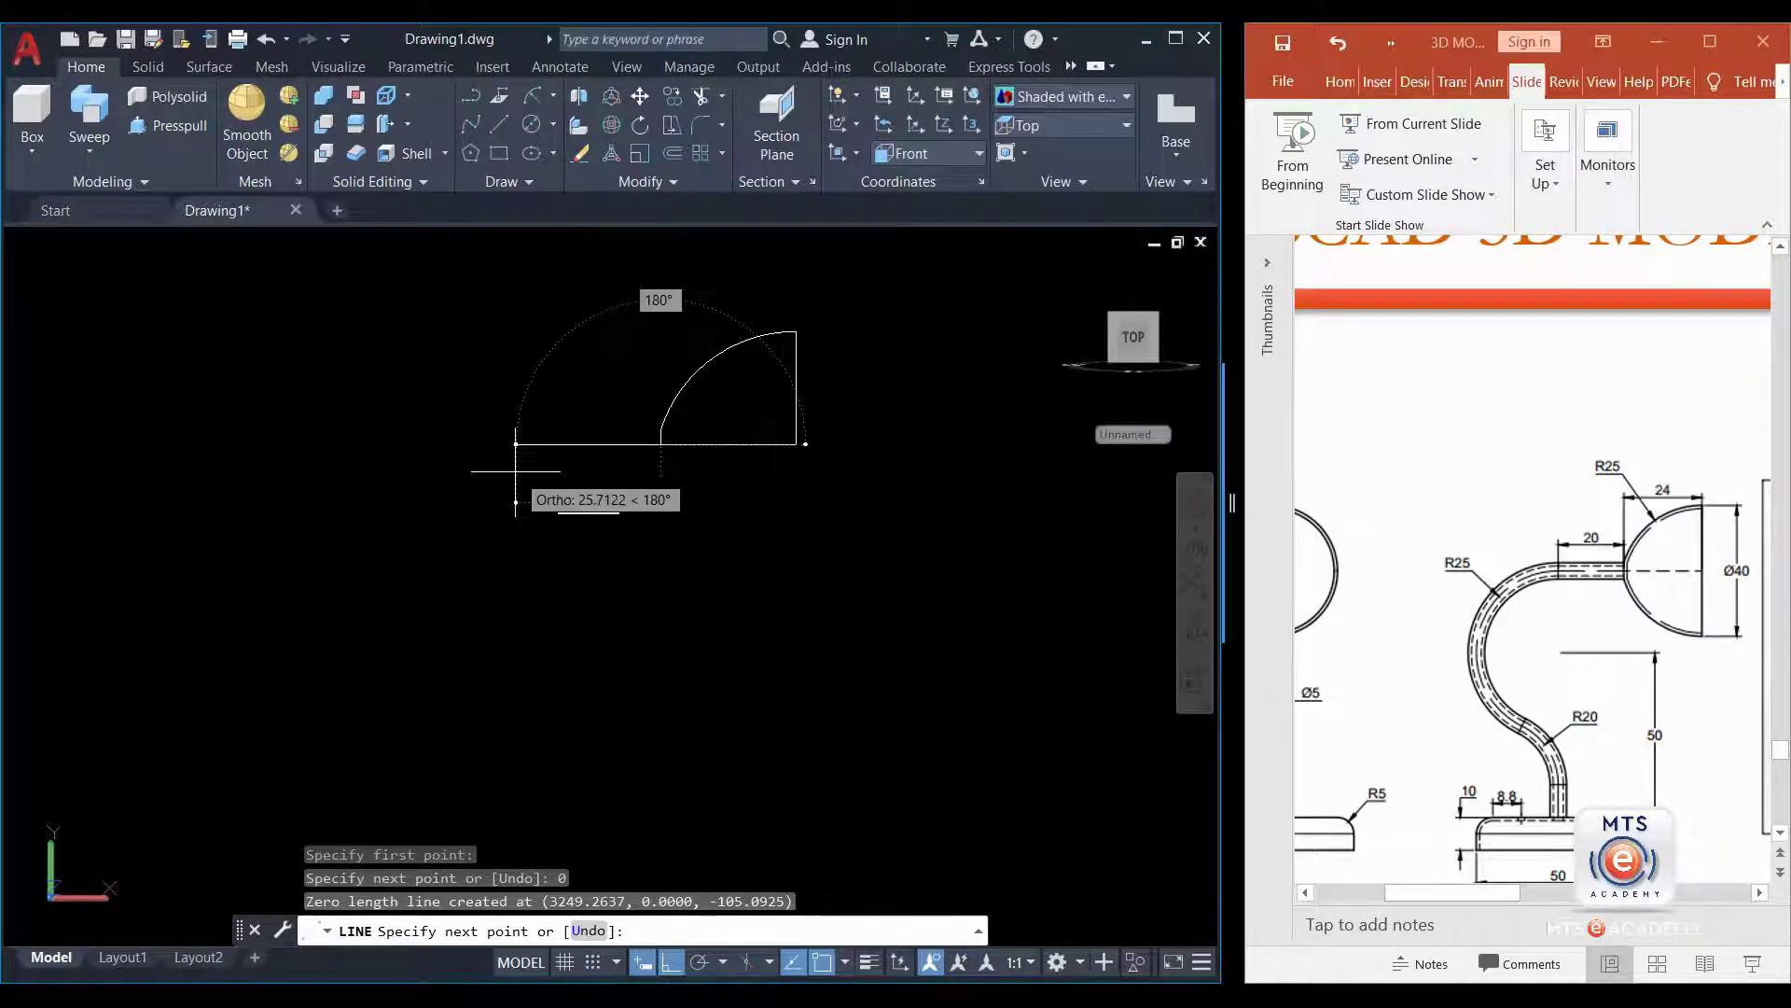
pyautogui.hotkey('ctrl', 'z')
pyautogui.write('20')
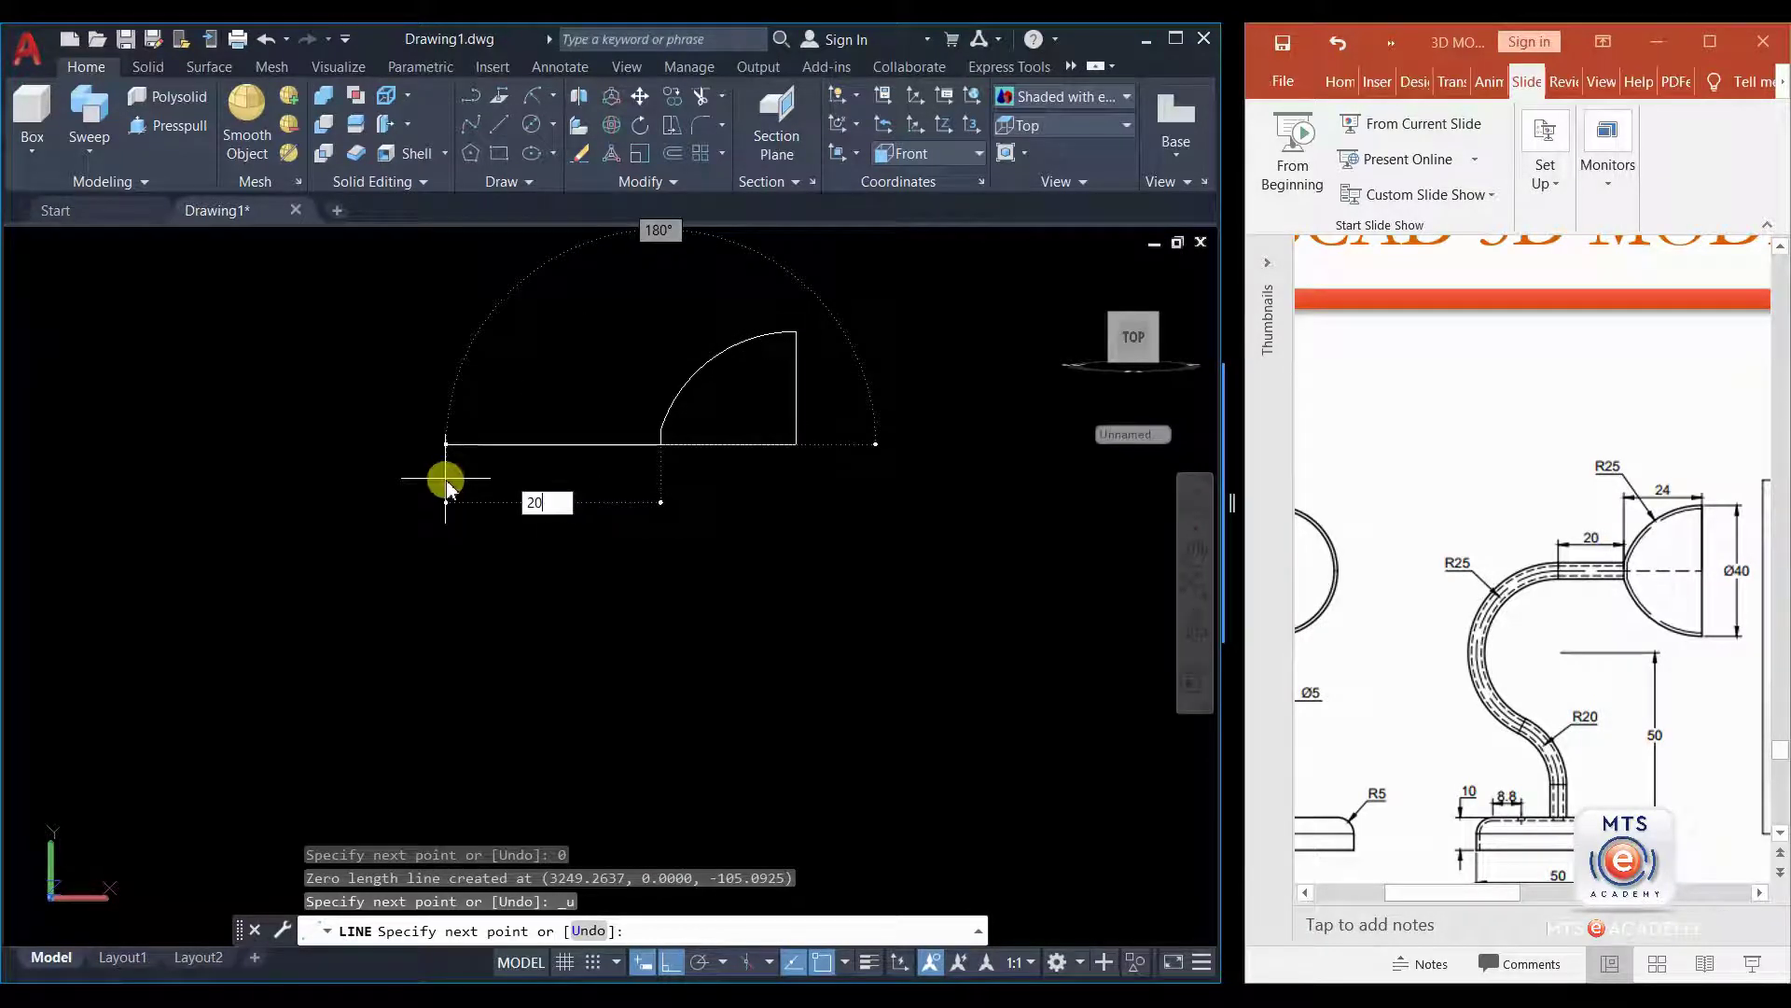
pyautogui.press('Return')
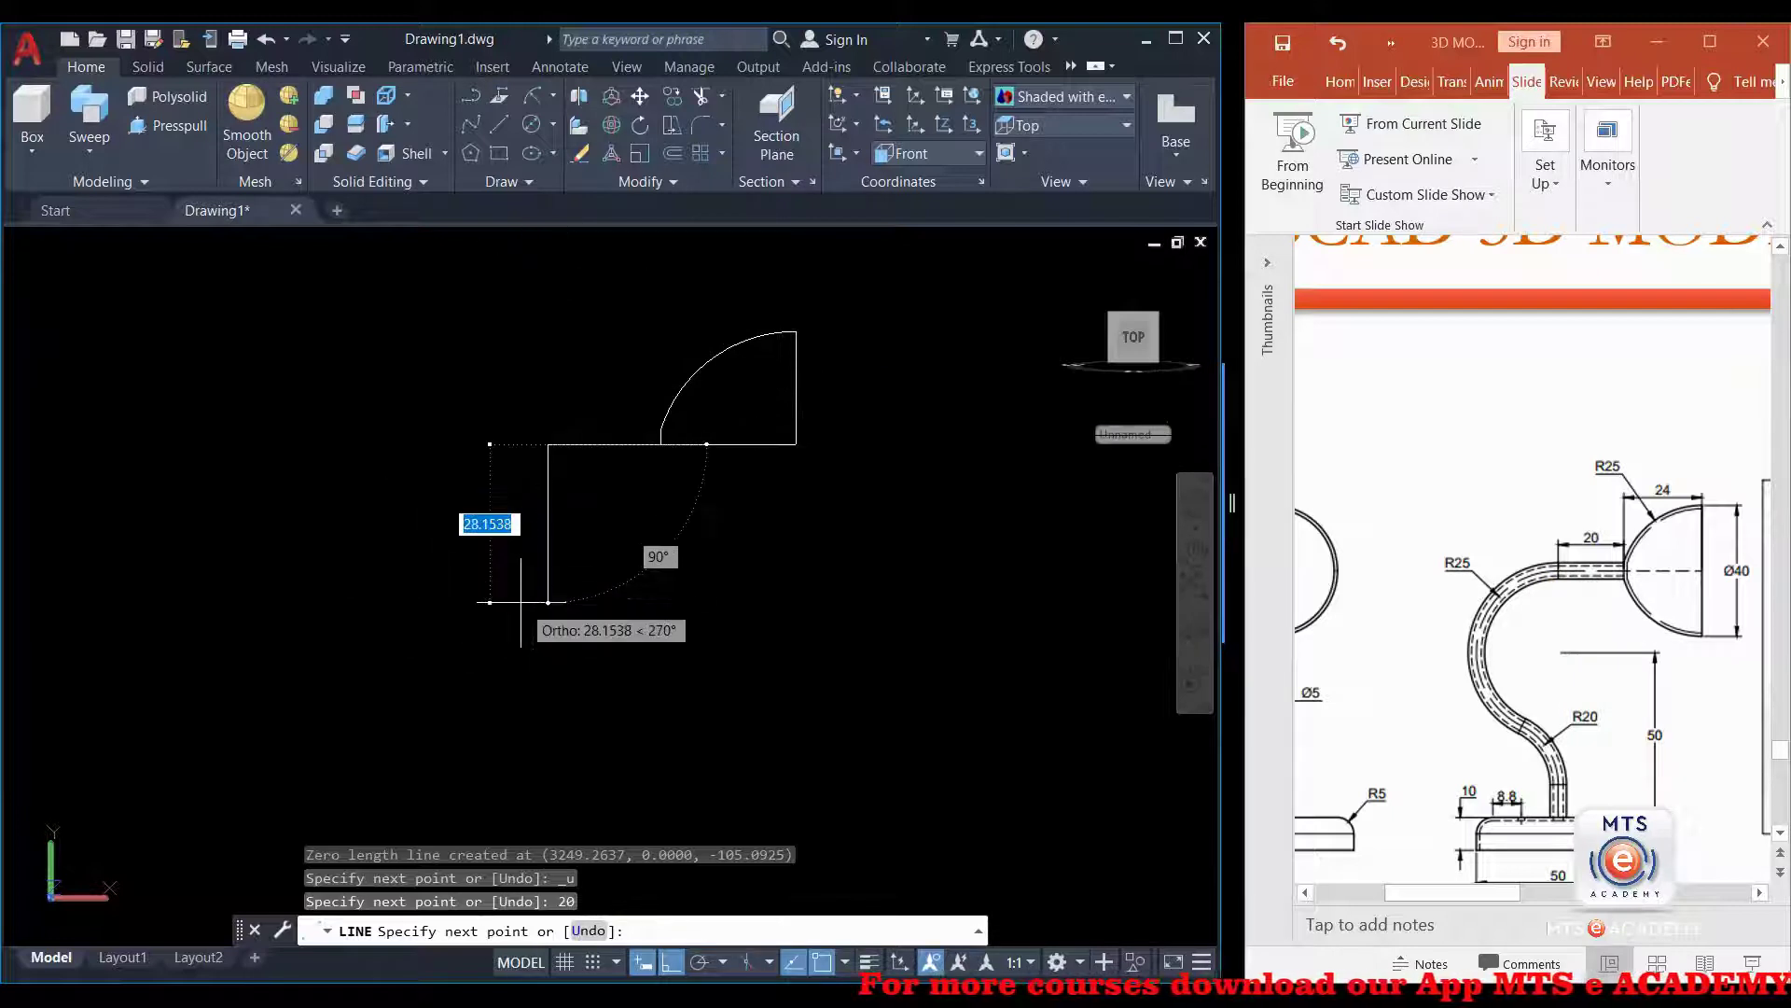
# - Continue the arm construction with a 25 mm vertical line downward and finish the Line command
pyautogui.write('25')
pyautogui.press('Return')
pyautogui.press('Return')
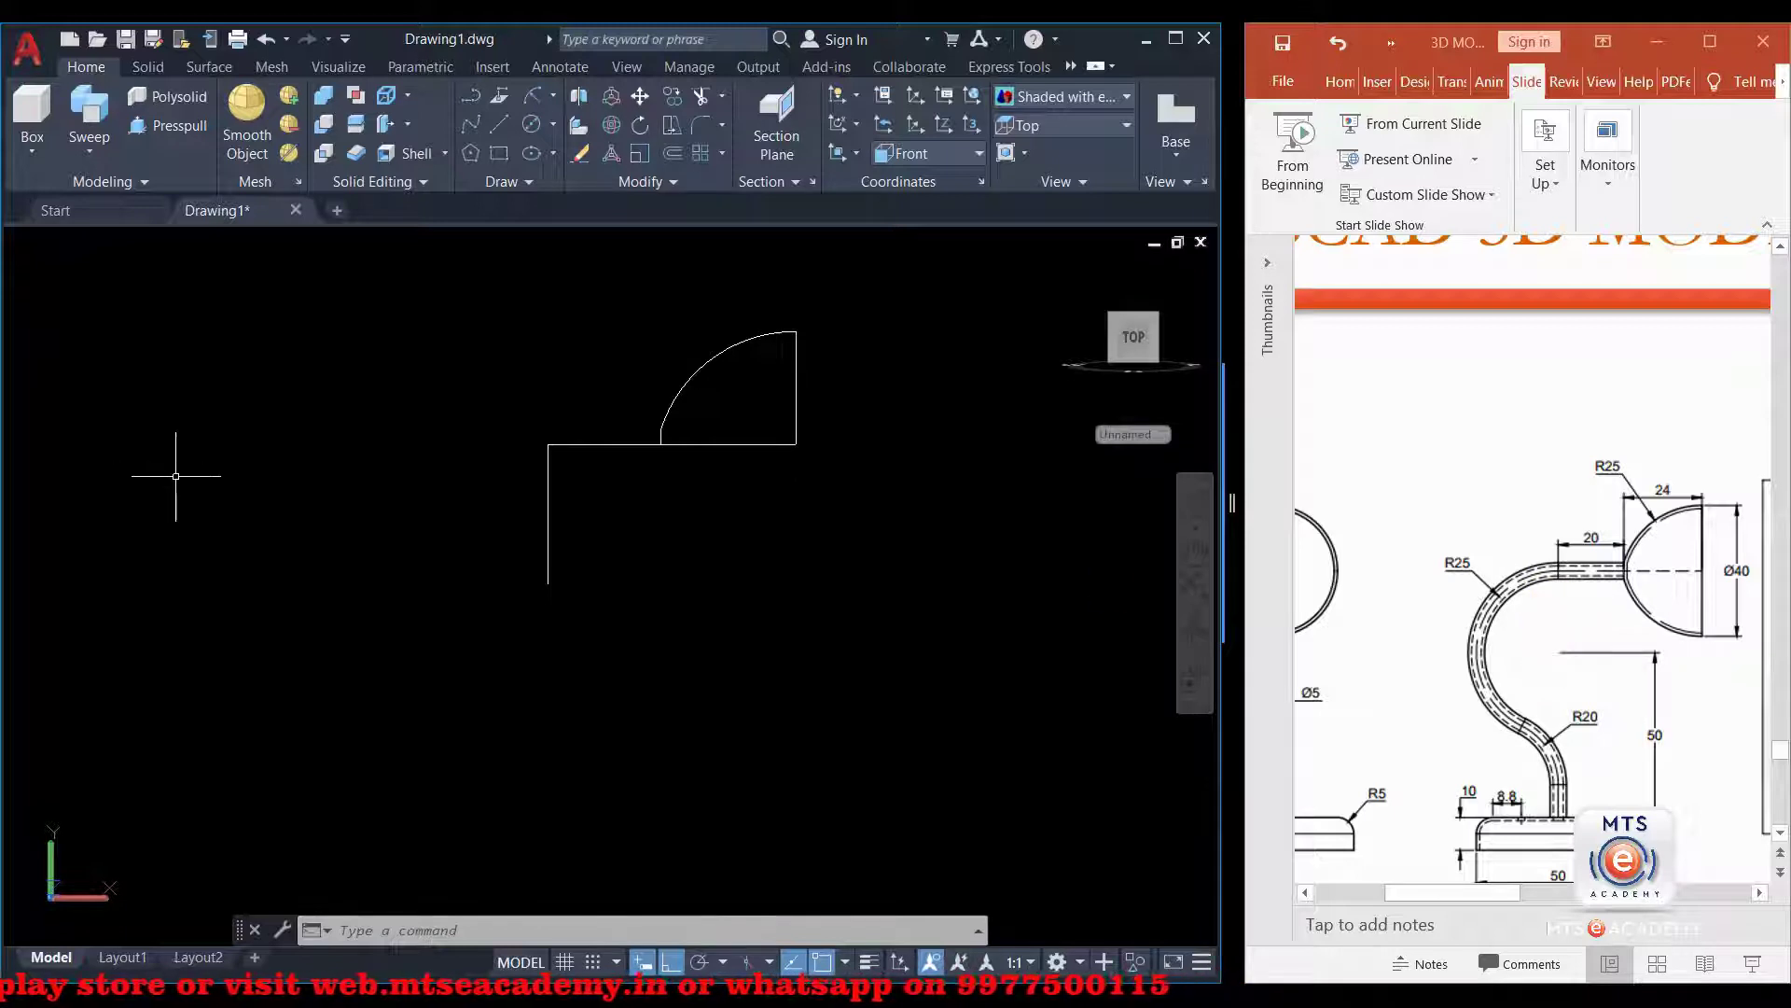
# - Draw a circle of radius 25 centred on the lower end of the 25 mm vertical construction line
pyautogui.click(553, 125)
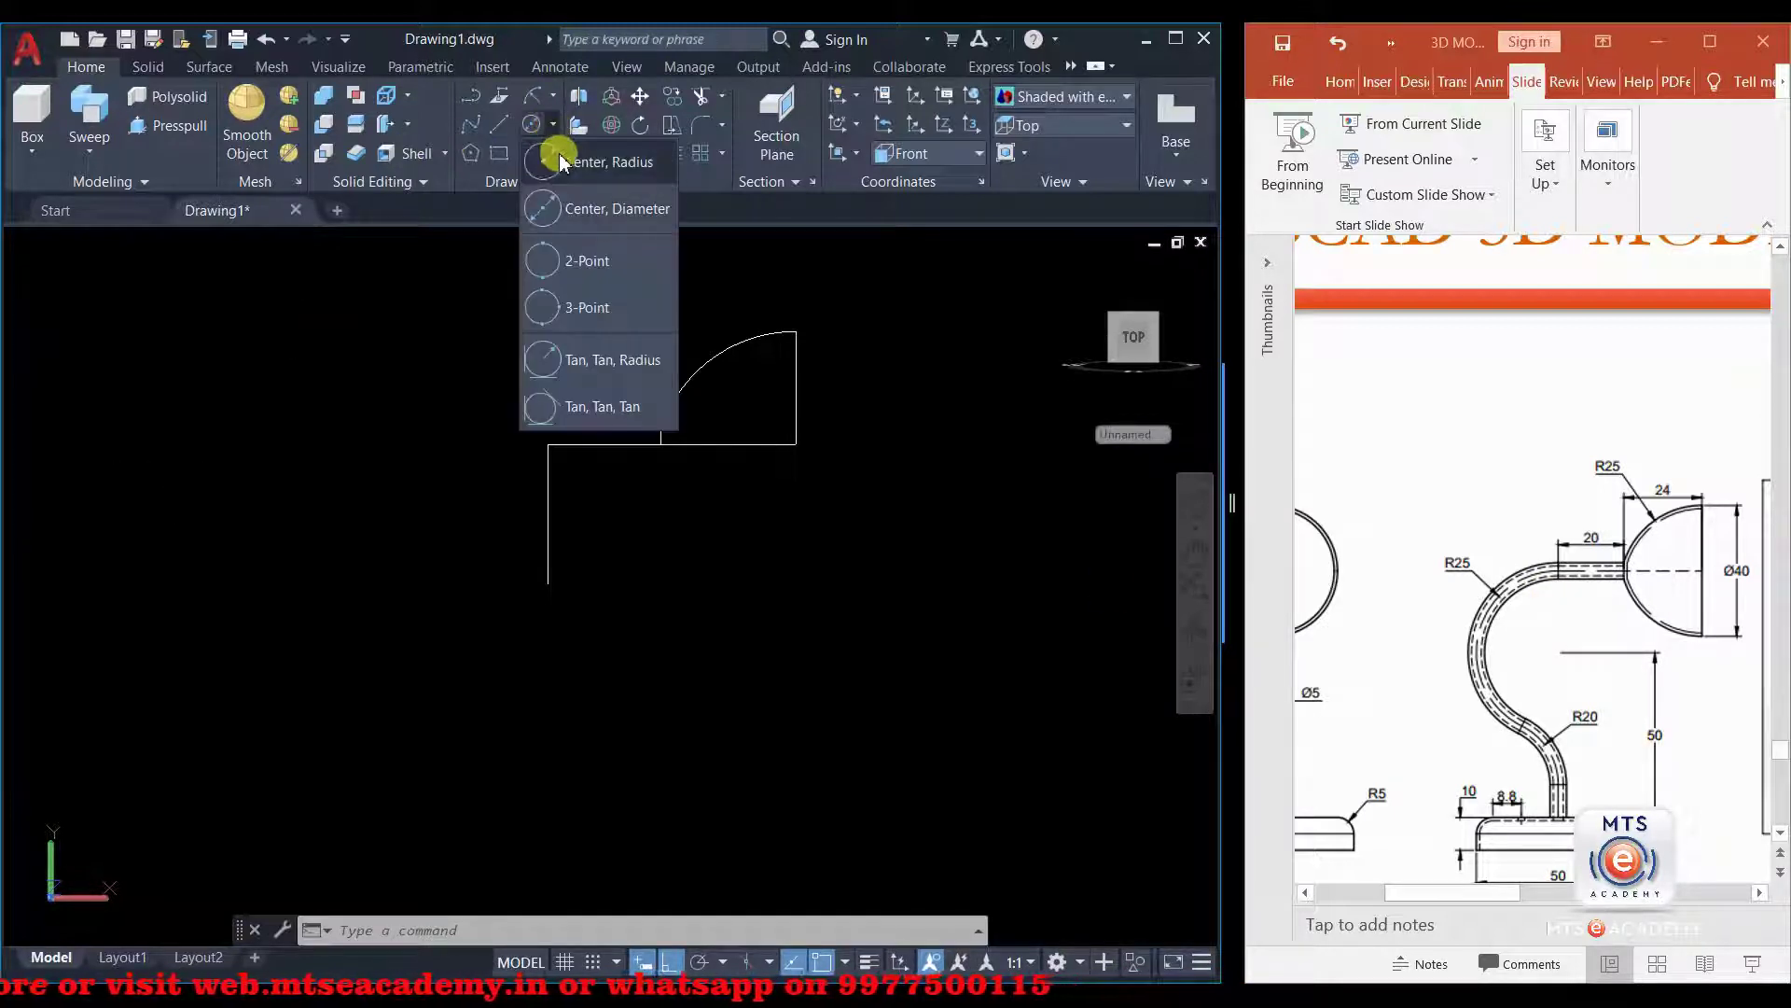
pyautogui.click(550, 252)
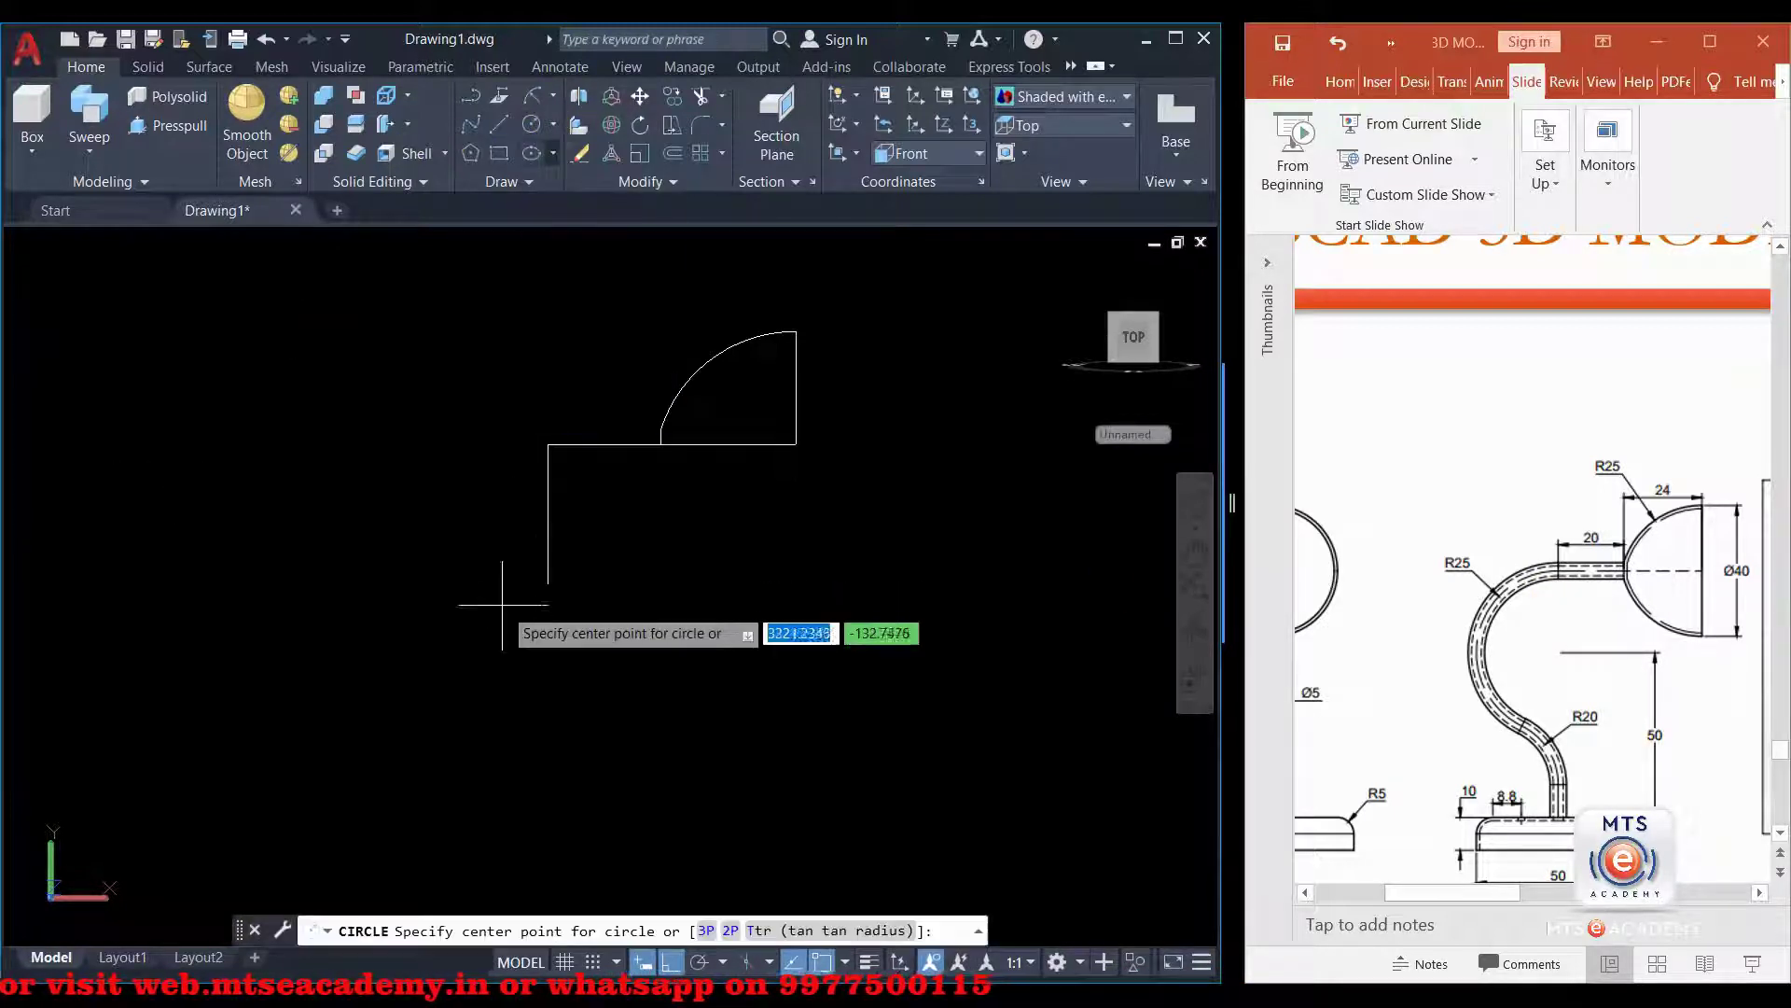
pyautogui.click(549, 586)
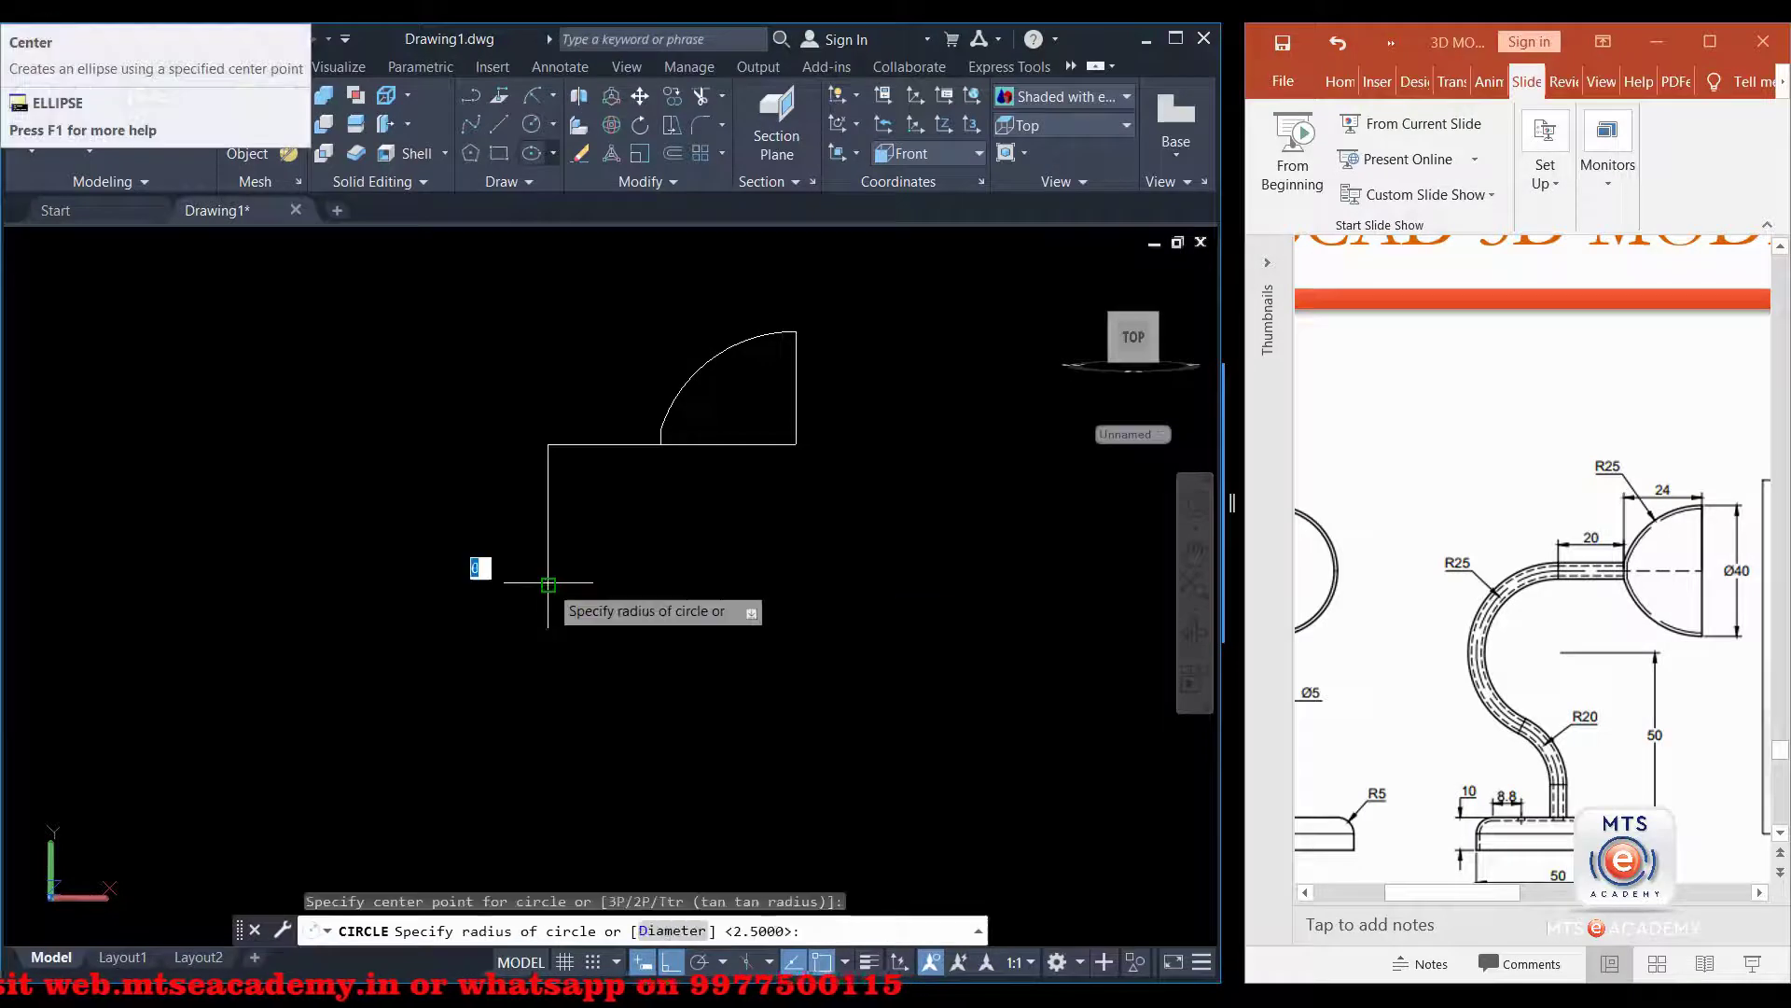
pyautogui.click(618, 484)
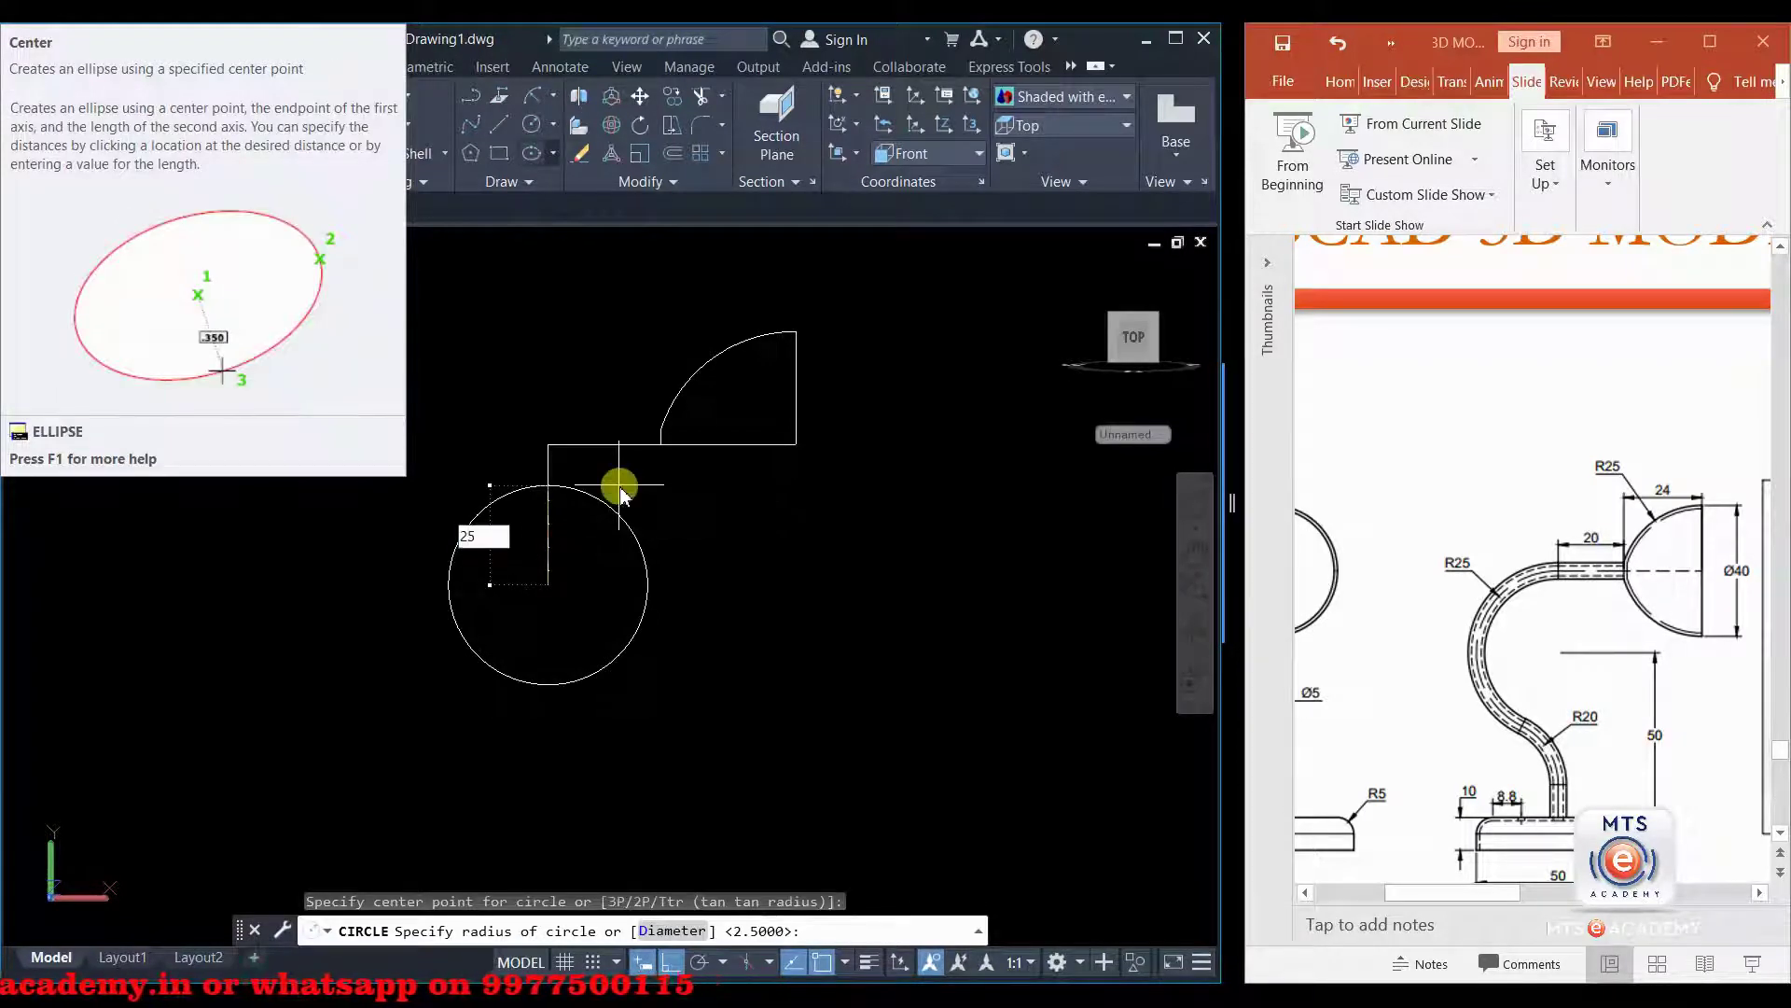
pyautogui.press('Return')
# - Draw a 50 mm vertical line downward from the centre of the radius 25 circle and finish the Line command
pyautogui.scroll(-2, 595, 510)
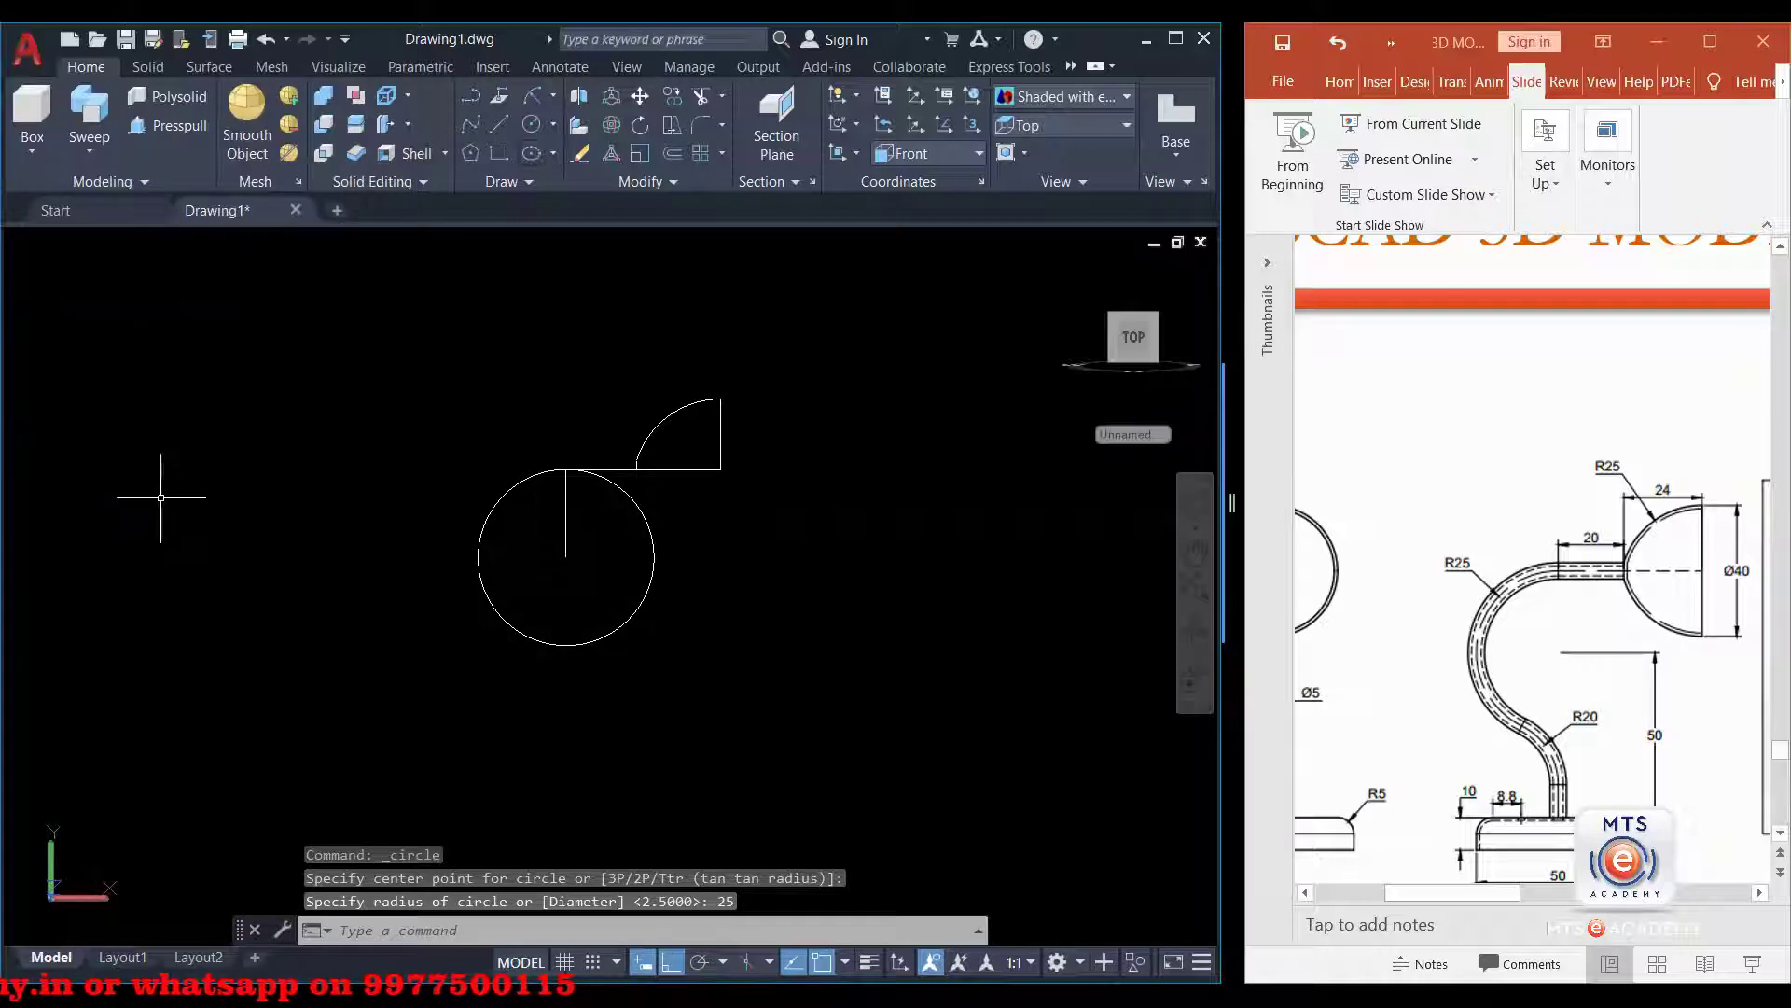
pyautogui.moveTo(656, 659); pyautogui.dragTo(627, 557, button='middle')
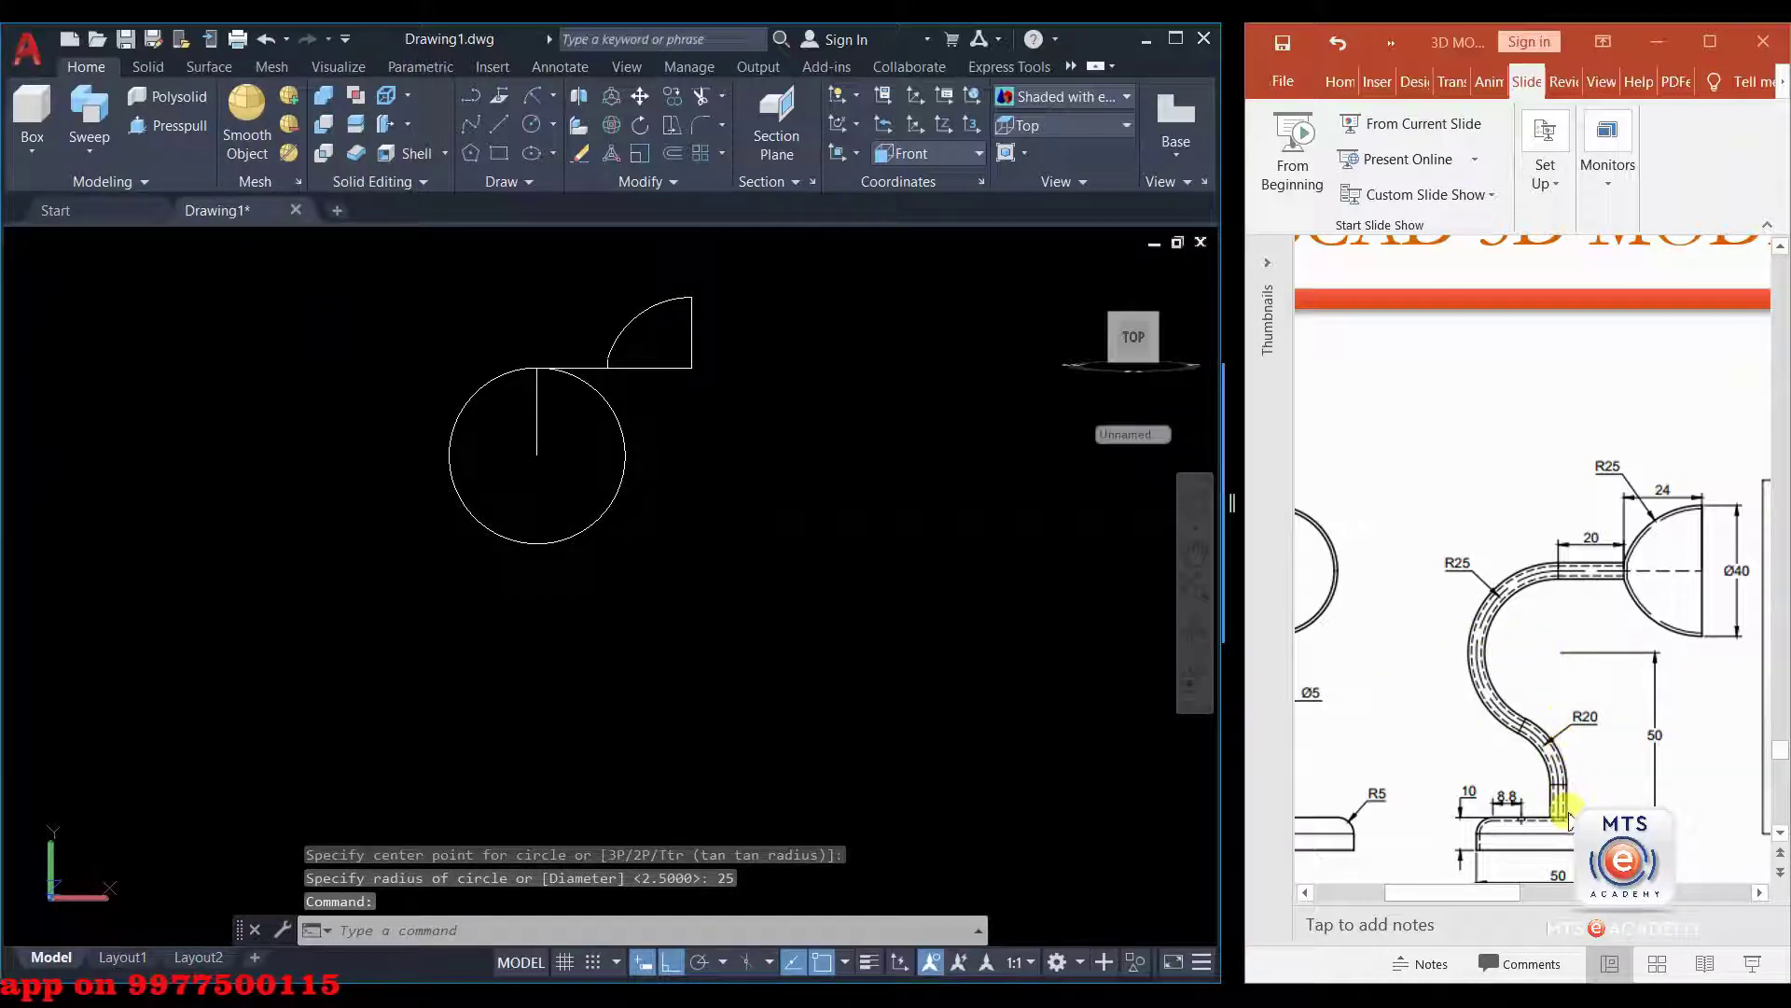
pyautogui.click(499, 124)
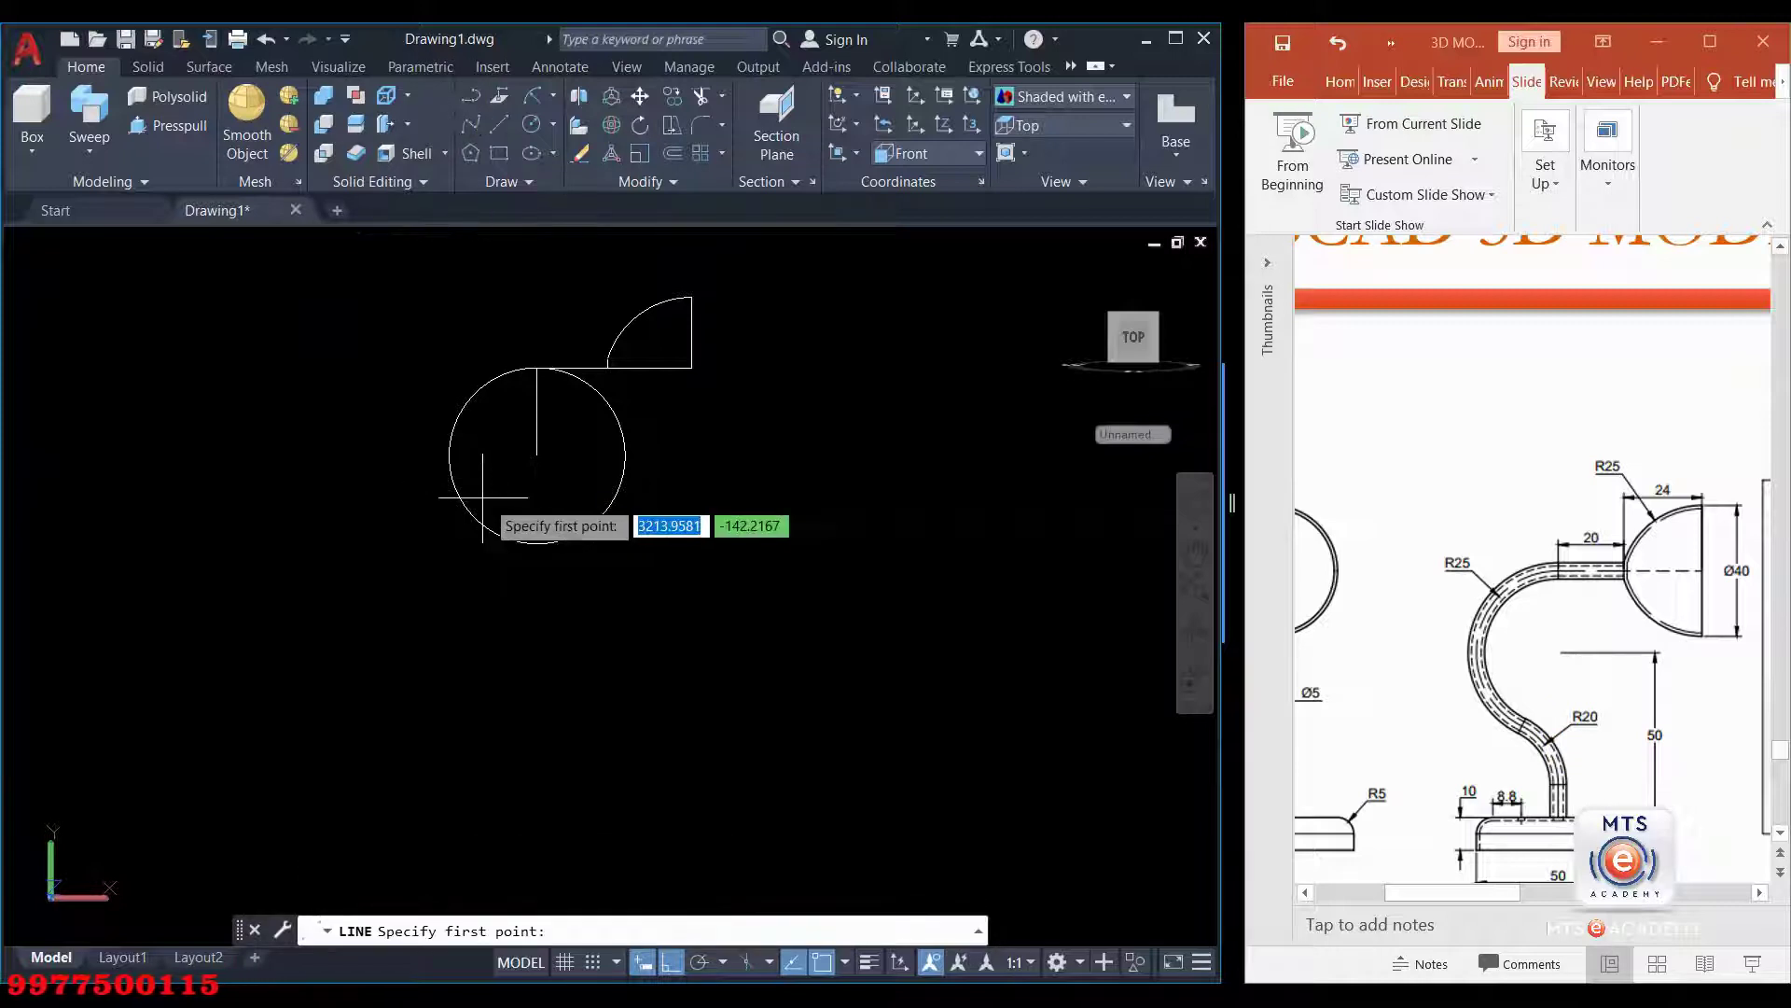
pyautogui.click(536, 455)
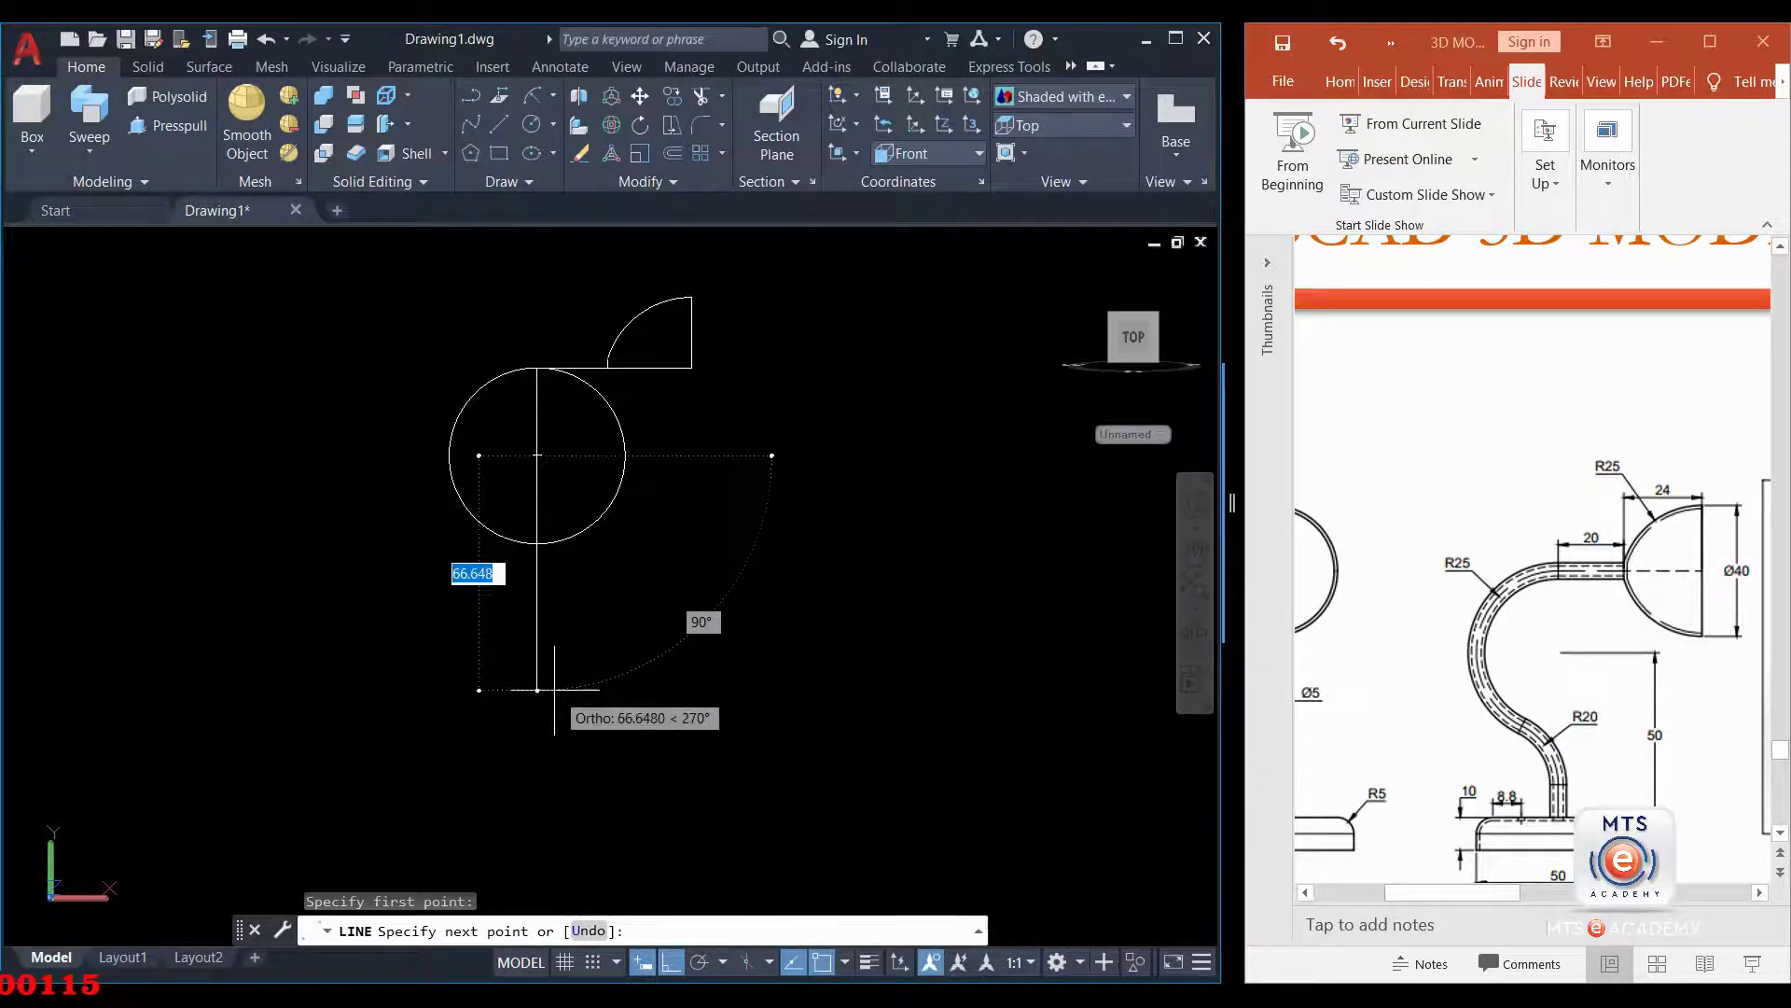
pyautogui.write('50')
pyautogui.press('Return')
pyautogui.press('Return')
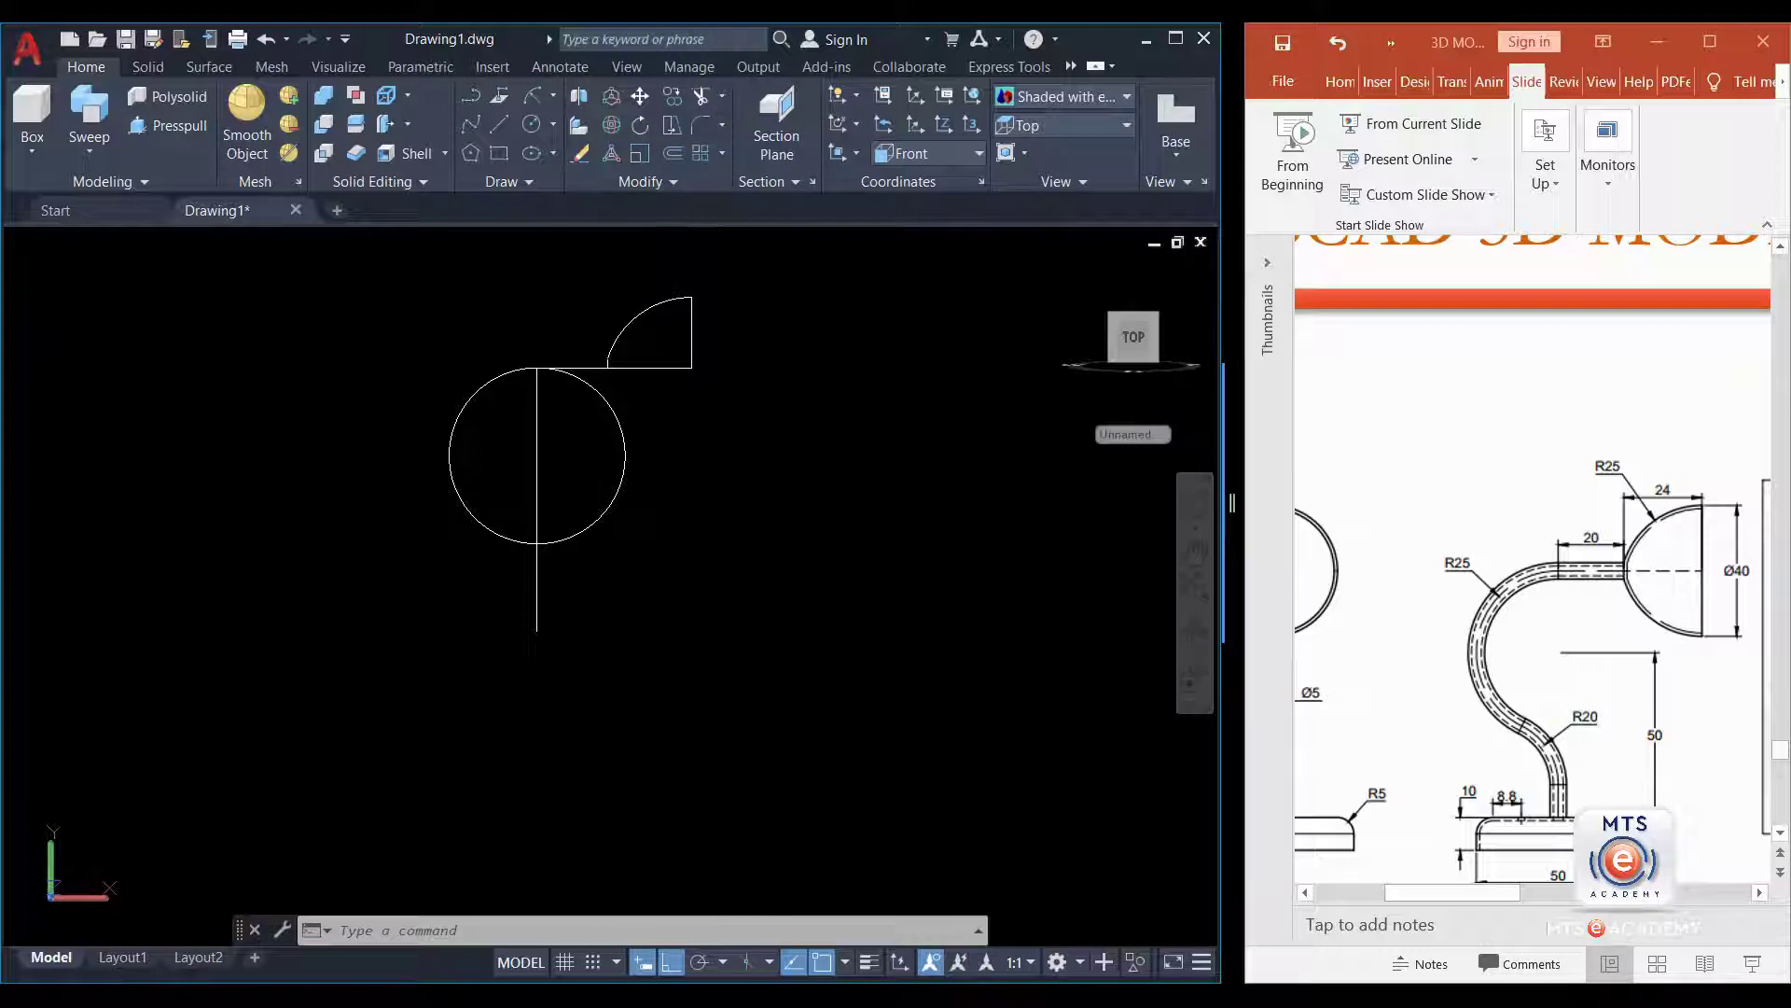
# - Fillet the circle's lower-left portion to the 50 mm vertical line with a radius of 20
pyautogui.click(701, 124)
pyautogui.write('R')
pyautogui.press('Return')
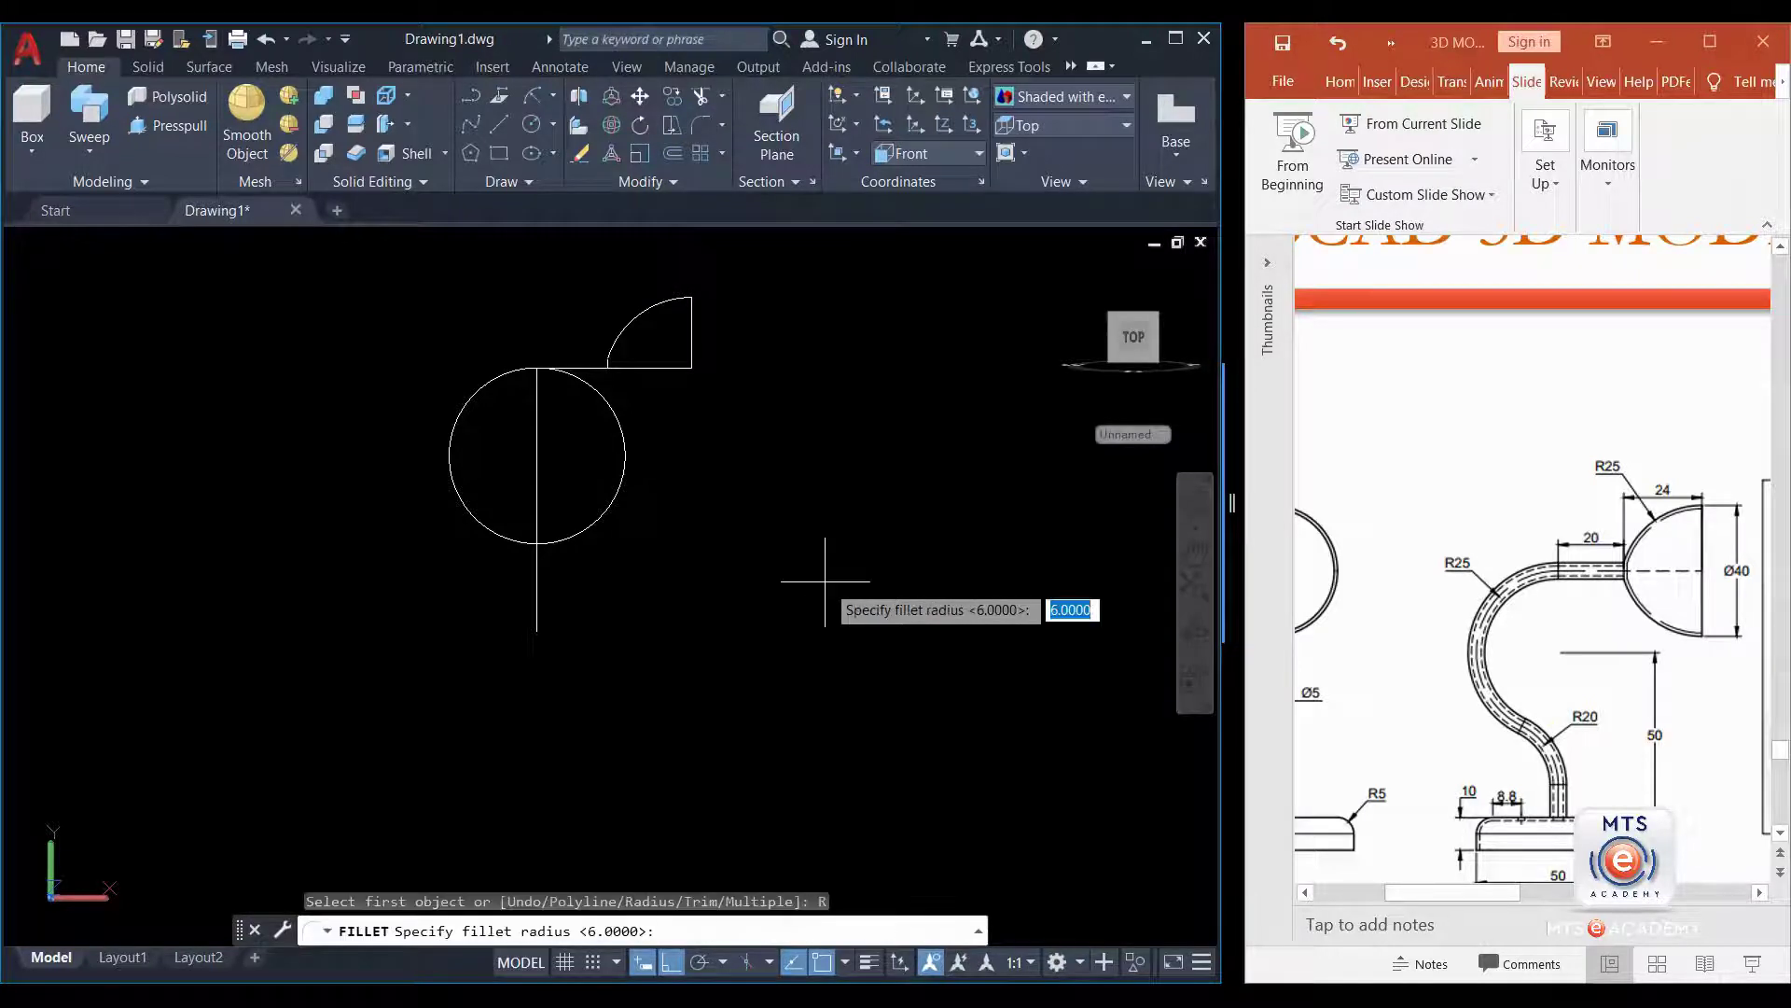
pyautogui.write('20')
pyautogui.press('Return')
pyautogui.click(506, 538)
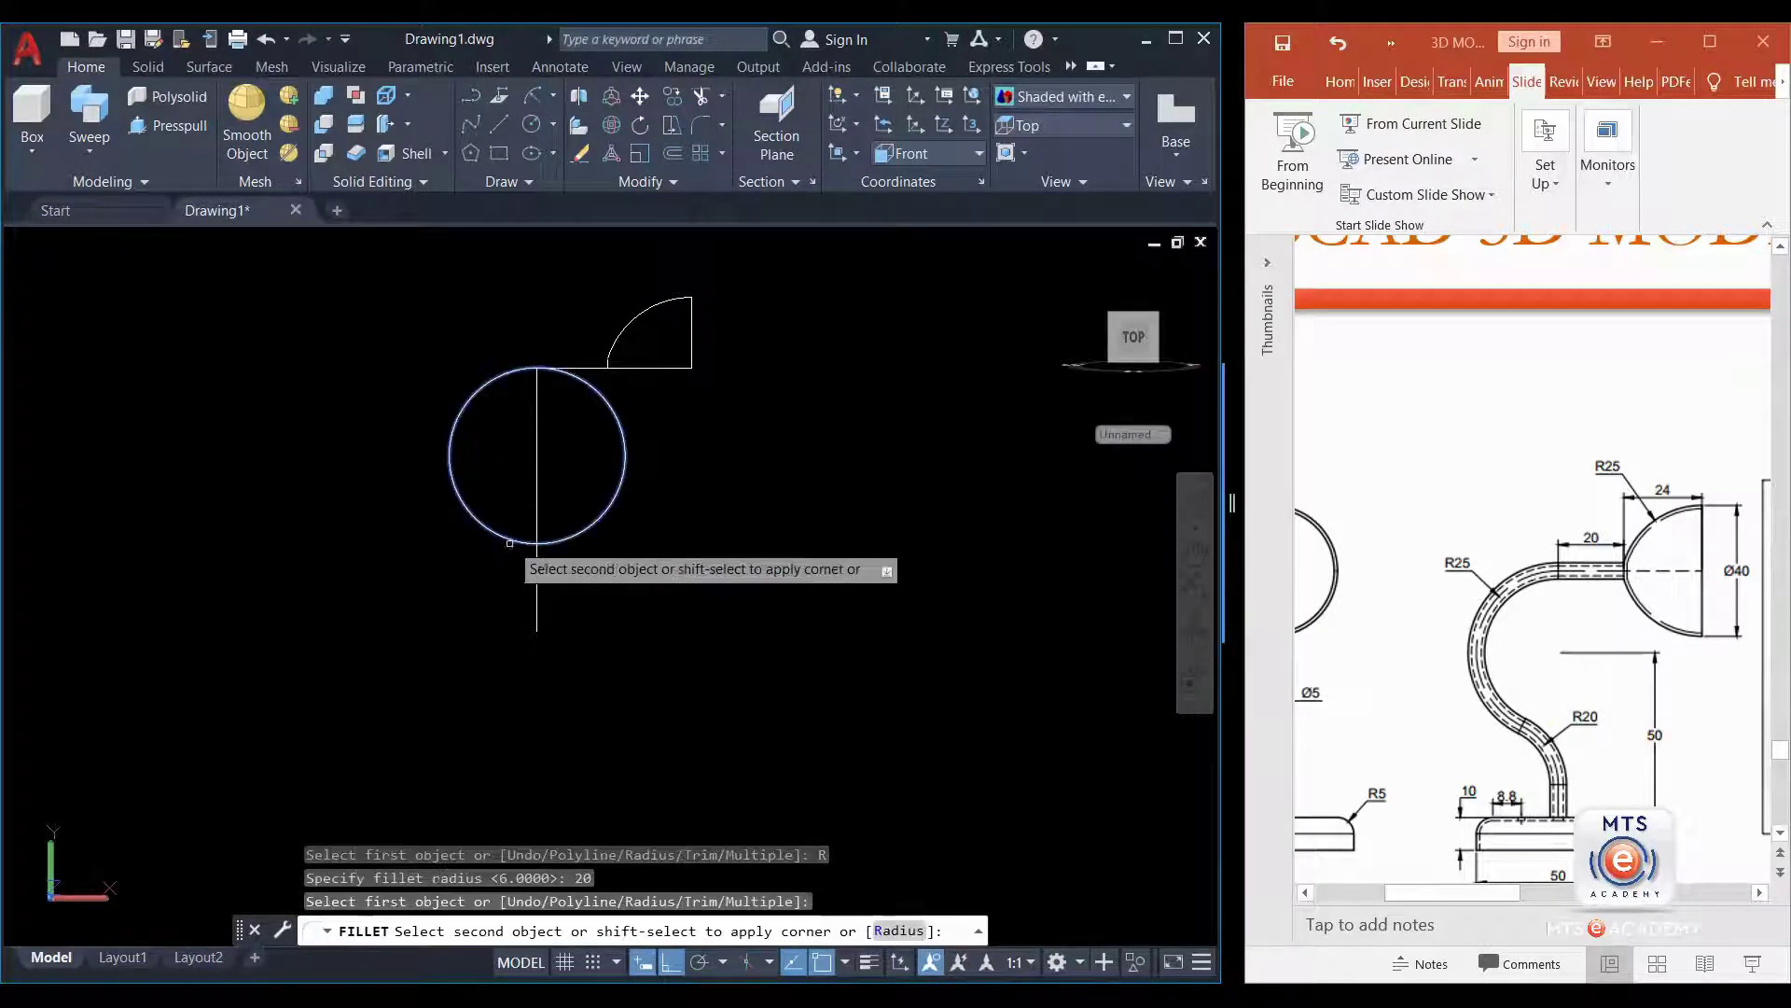
pyautogui.click(537, 580)
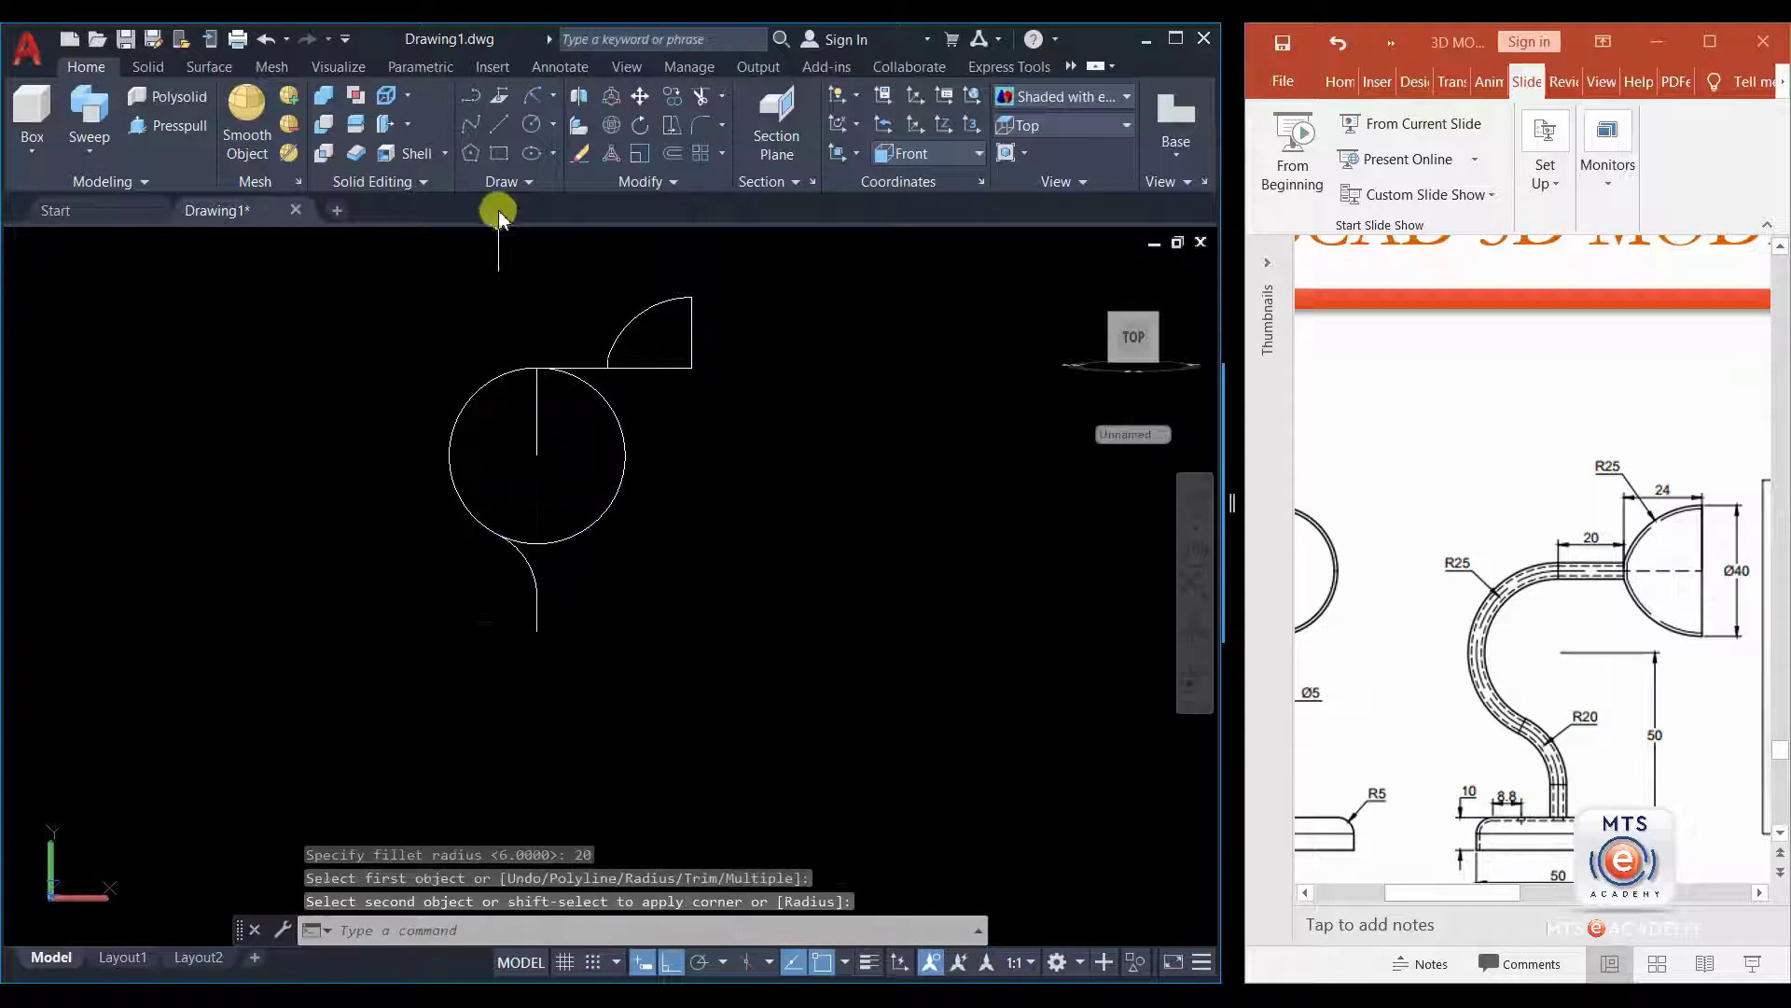
# - Trim away the circle's right-hand portion and erase the 25 mm vertical construction line inside the arm curve
pyautogui.click(702, 97)
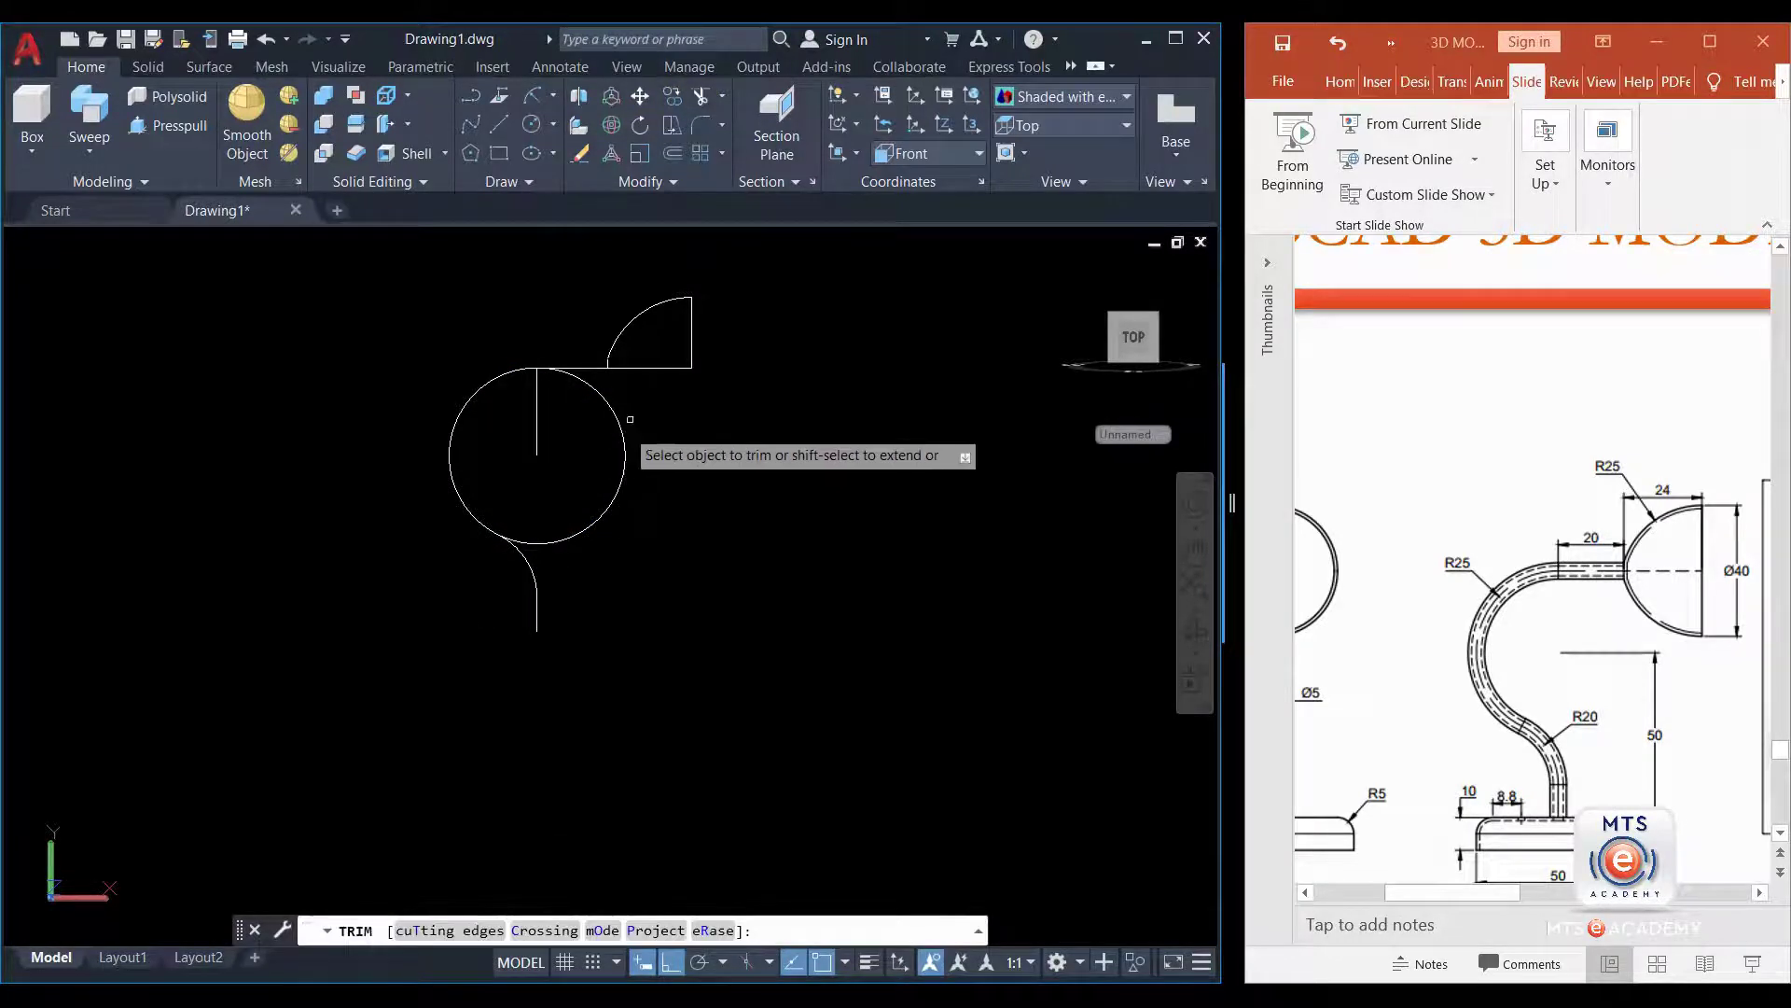
pyautogui.moveTo(671, 378); pyautogui.dragTo(592, 463)
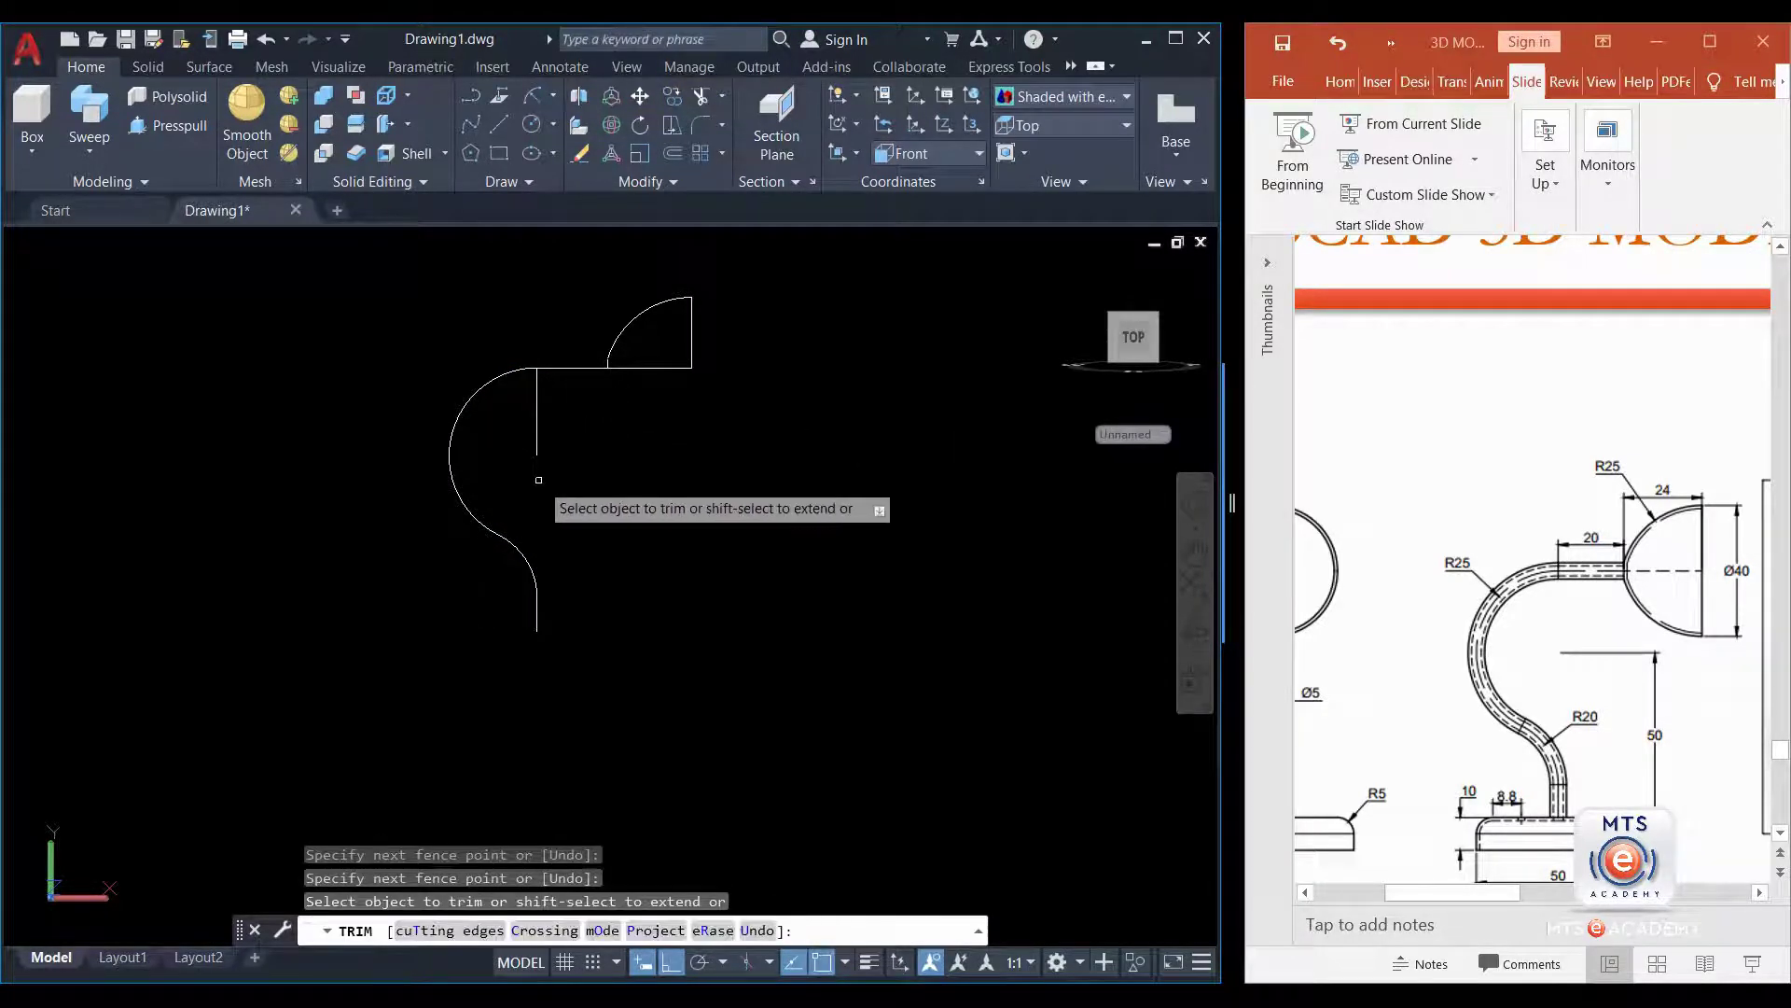
pyautogui.press('Return')
pyautogui.click(544, 402)
pyautogui.click(521, 441)
pyautogui.press('Delete')
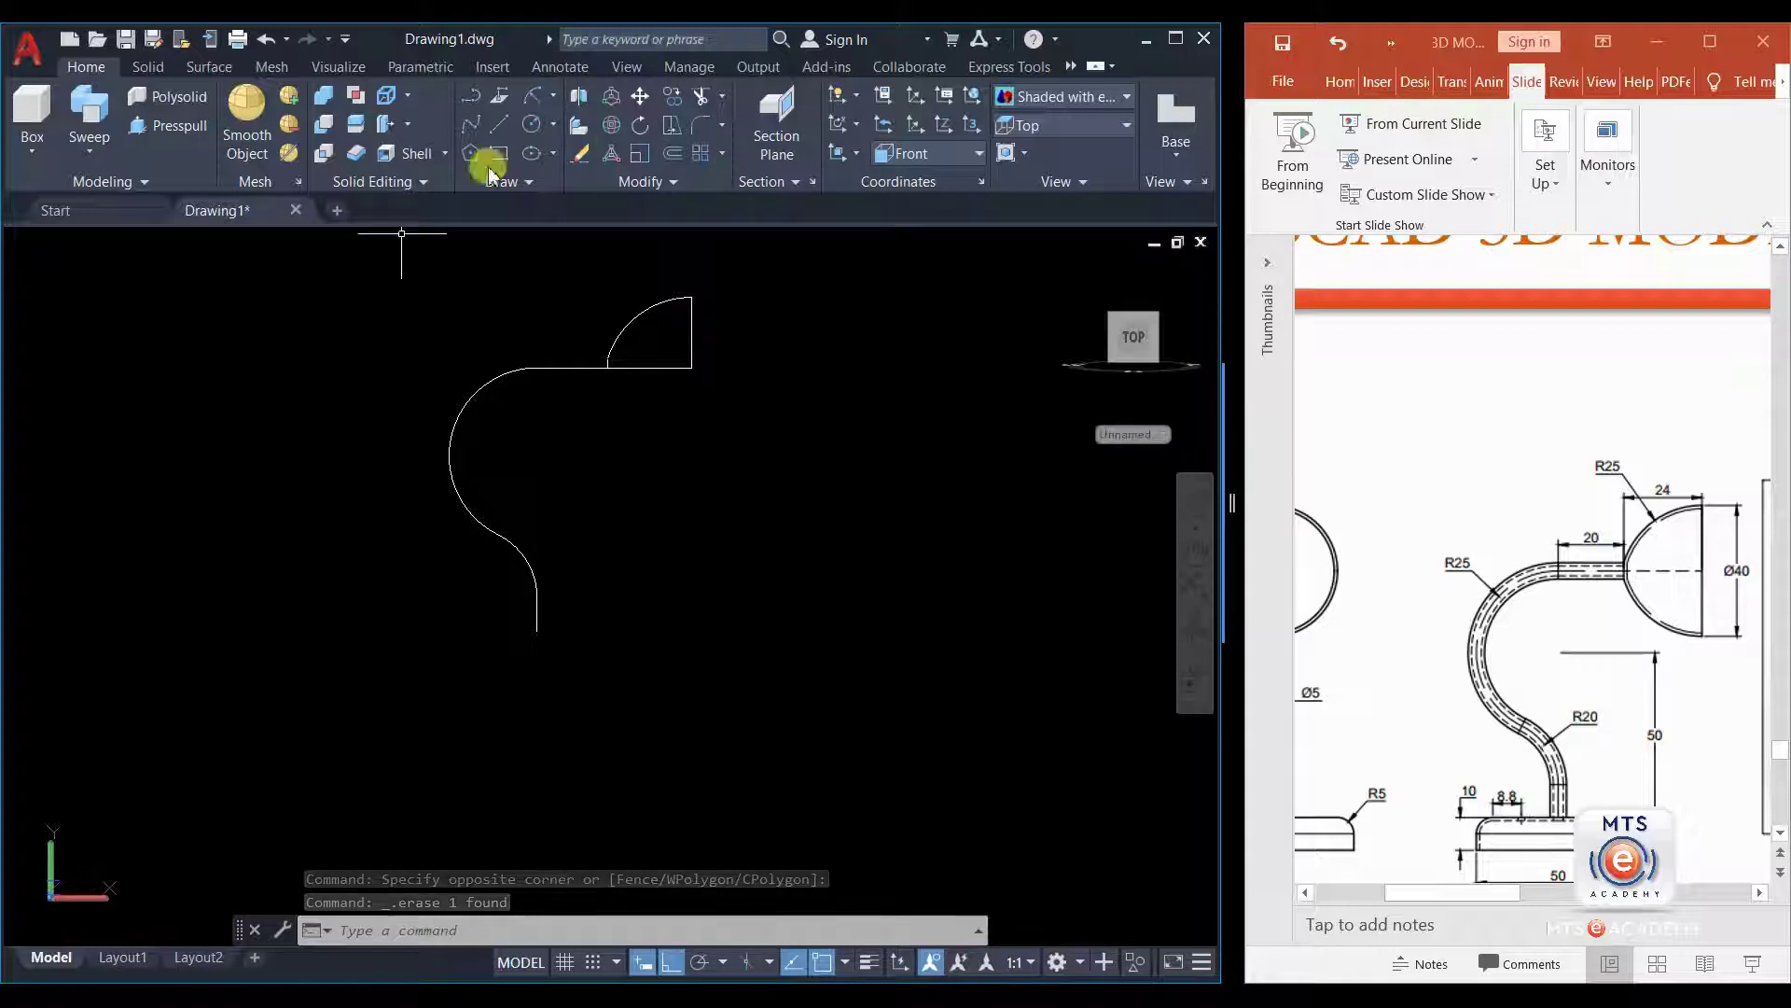
# - Join the lines and arcs of the lamp arm into one polyline and check that it selects as a whole
pyautogui.write('j')
pyautogui.press('Return')
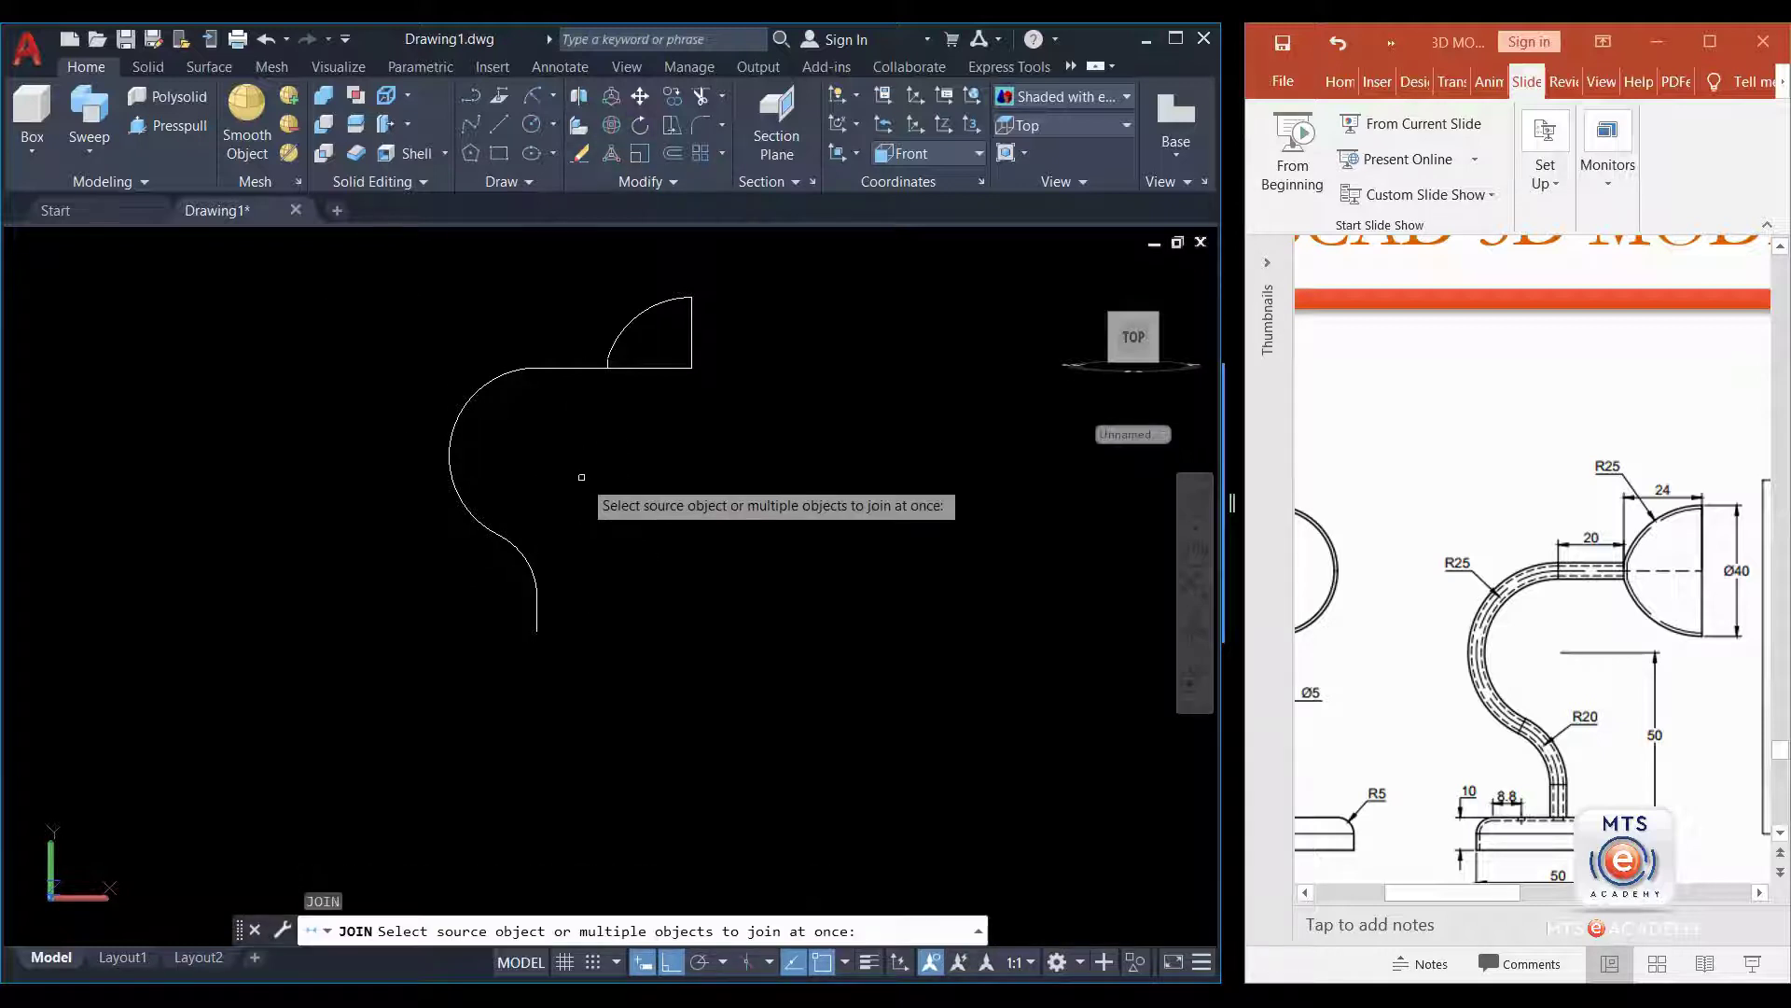
pyautogui.click(568, 323)
pyautogui.click(418, 660)
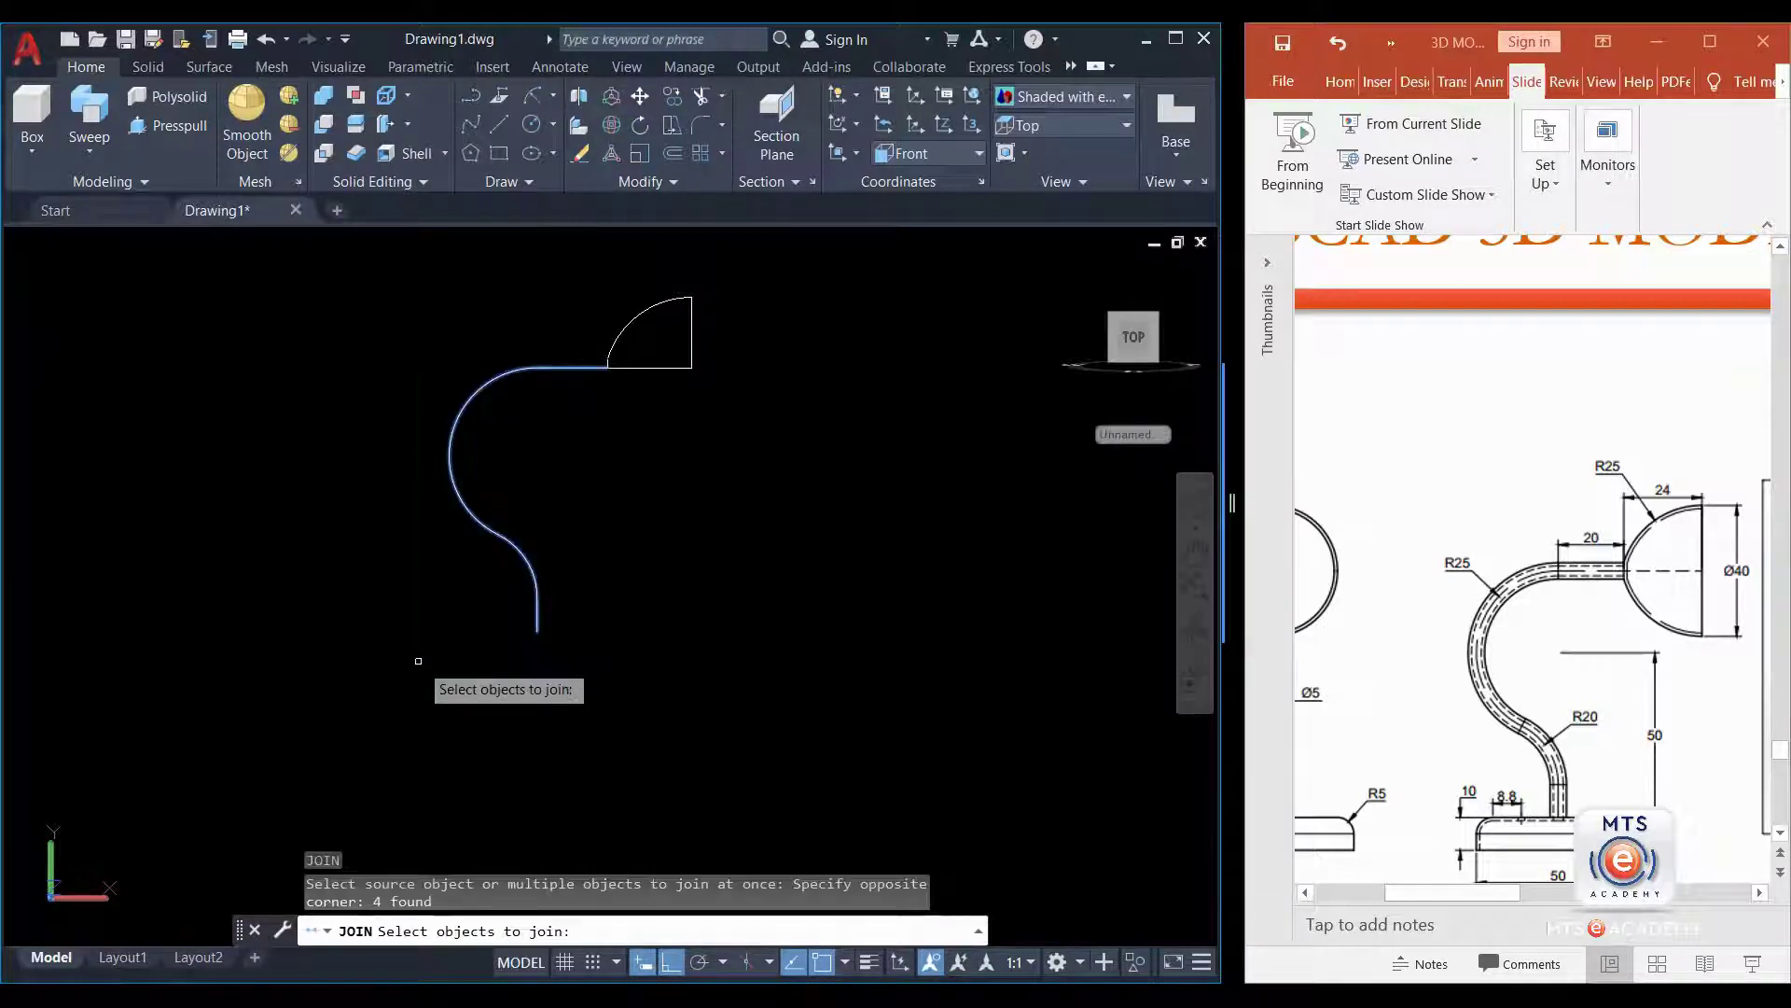
pyautogui.press('Return')
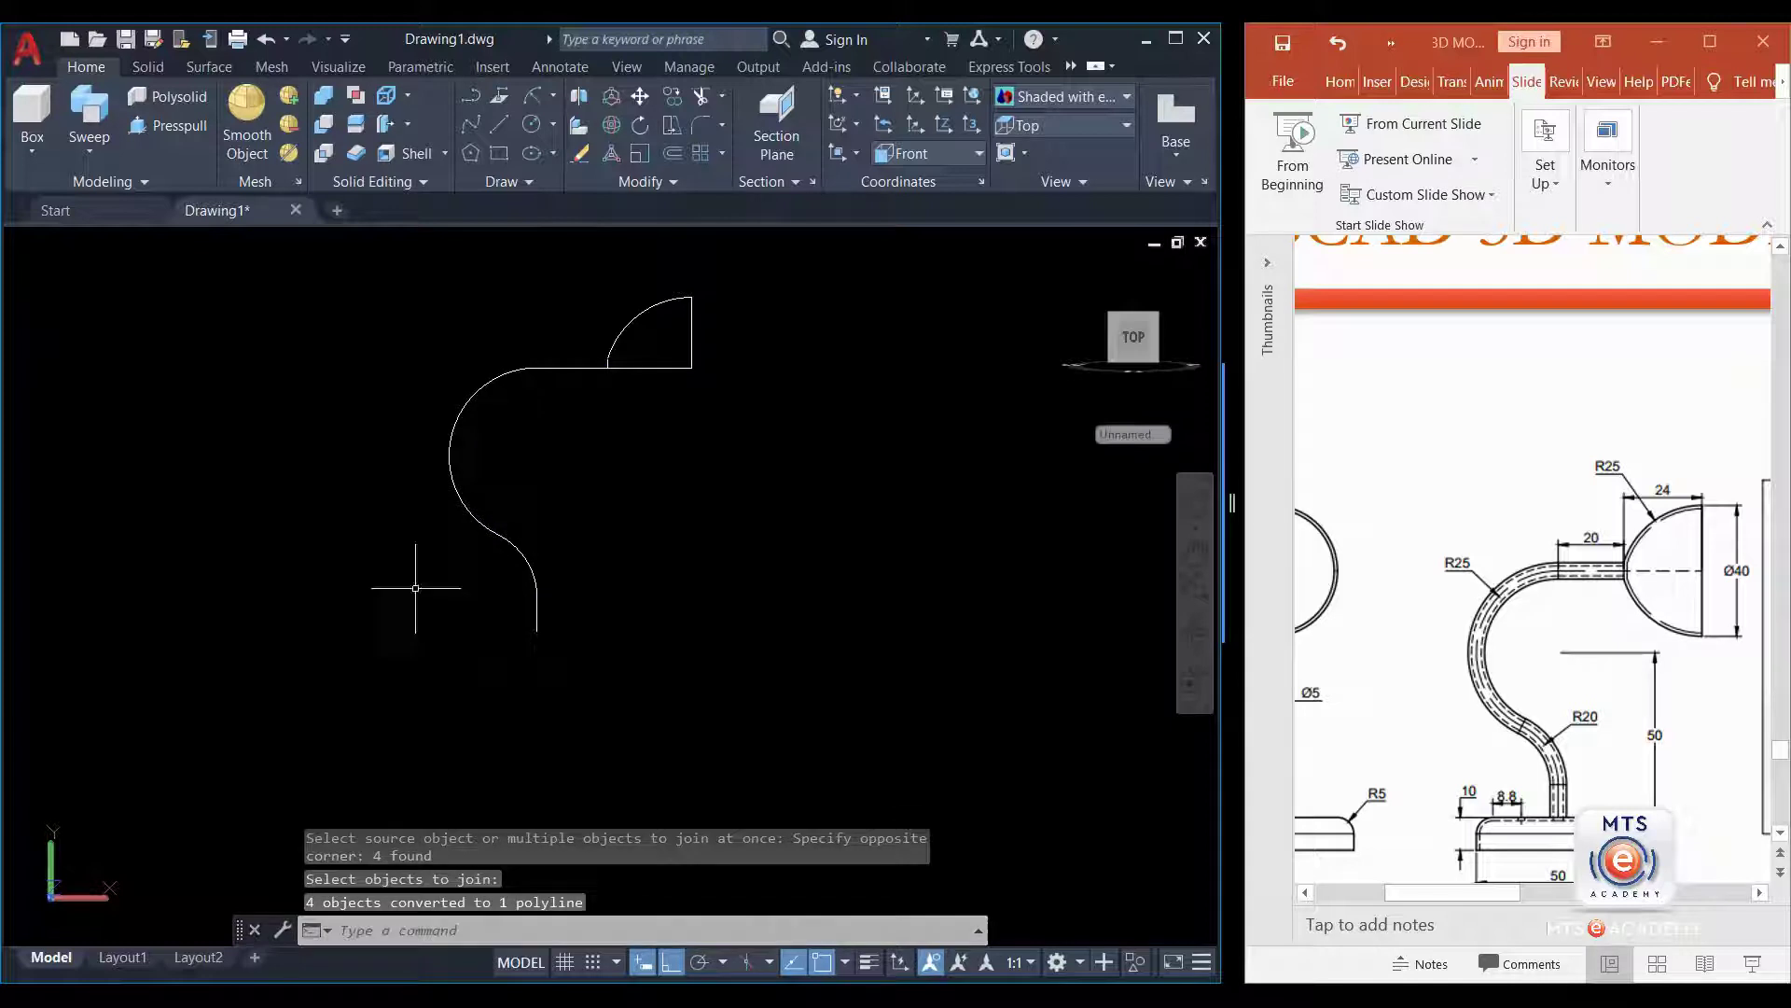
pyautogui.click(571, 366)
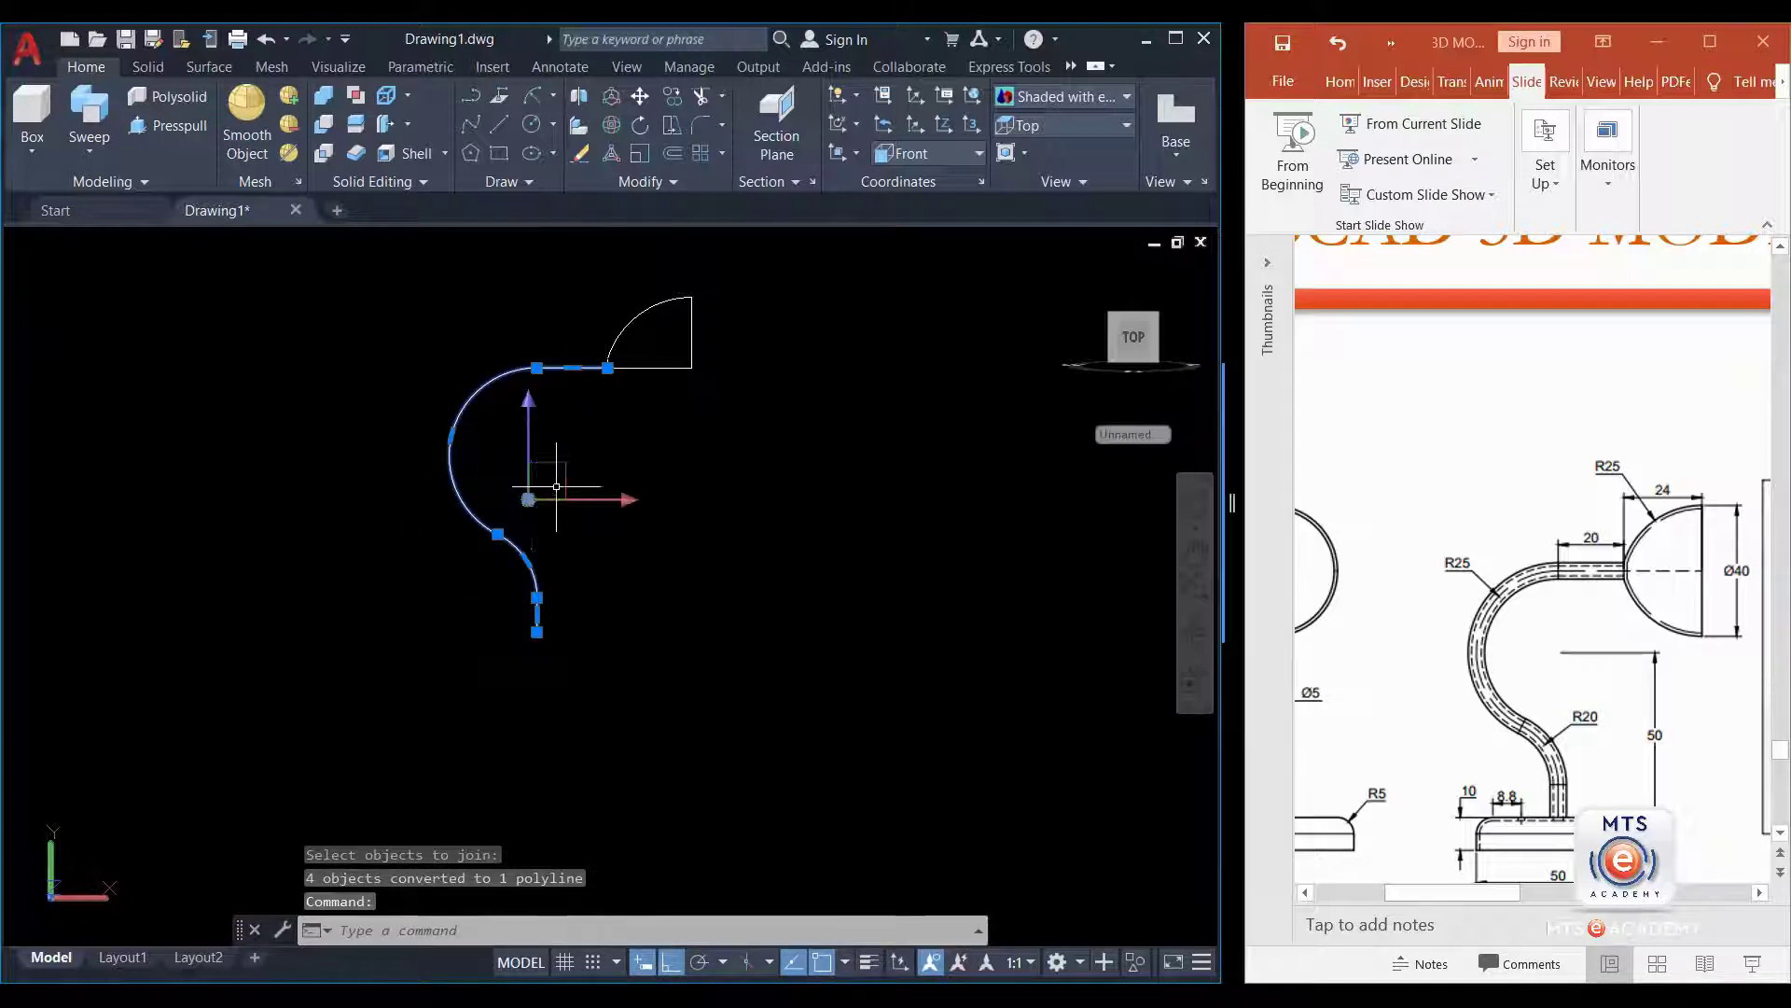
pyautogui.press('Escape')
# - Join the shade profile's lines and arc into one polyline and check that it selects separately from the arm path
pyautogui.press('Return')
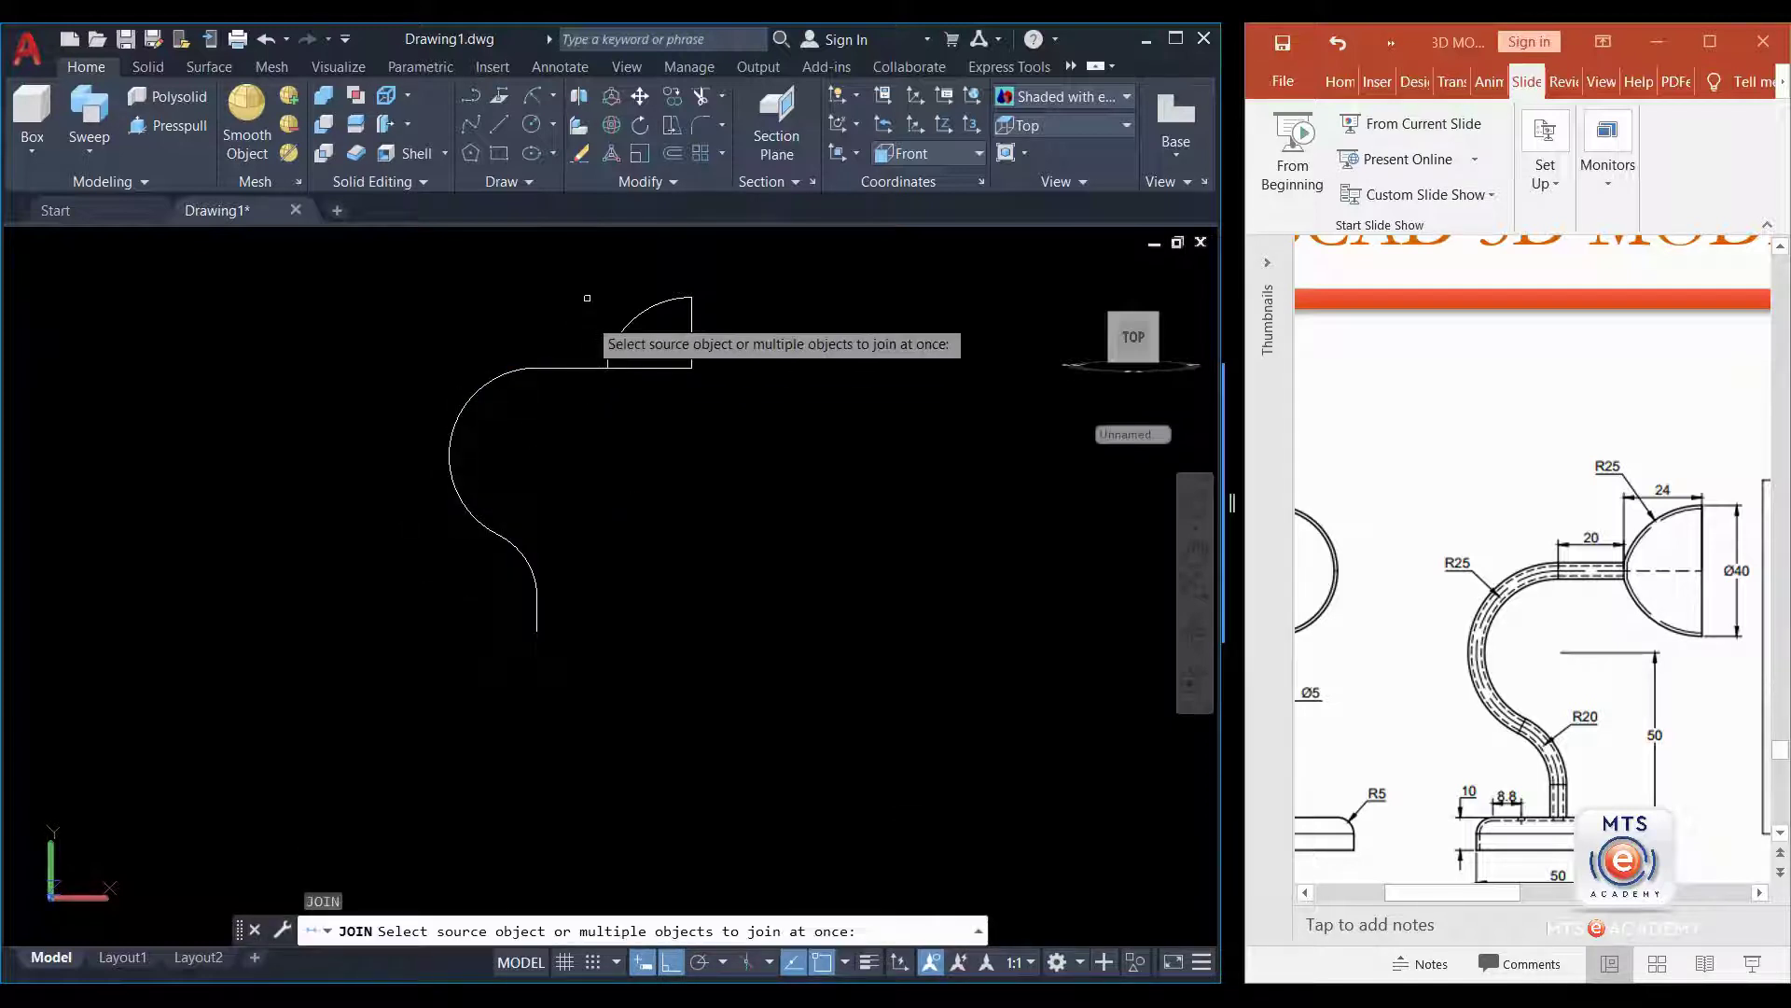
pyautogui.click(591, 280)
pyautogui.click(798, 447)
pyautogui.press('Return')
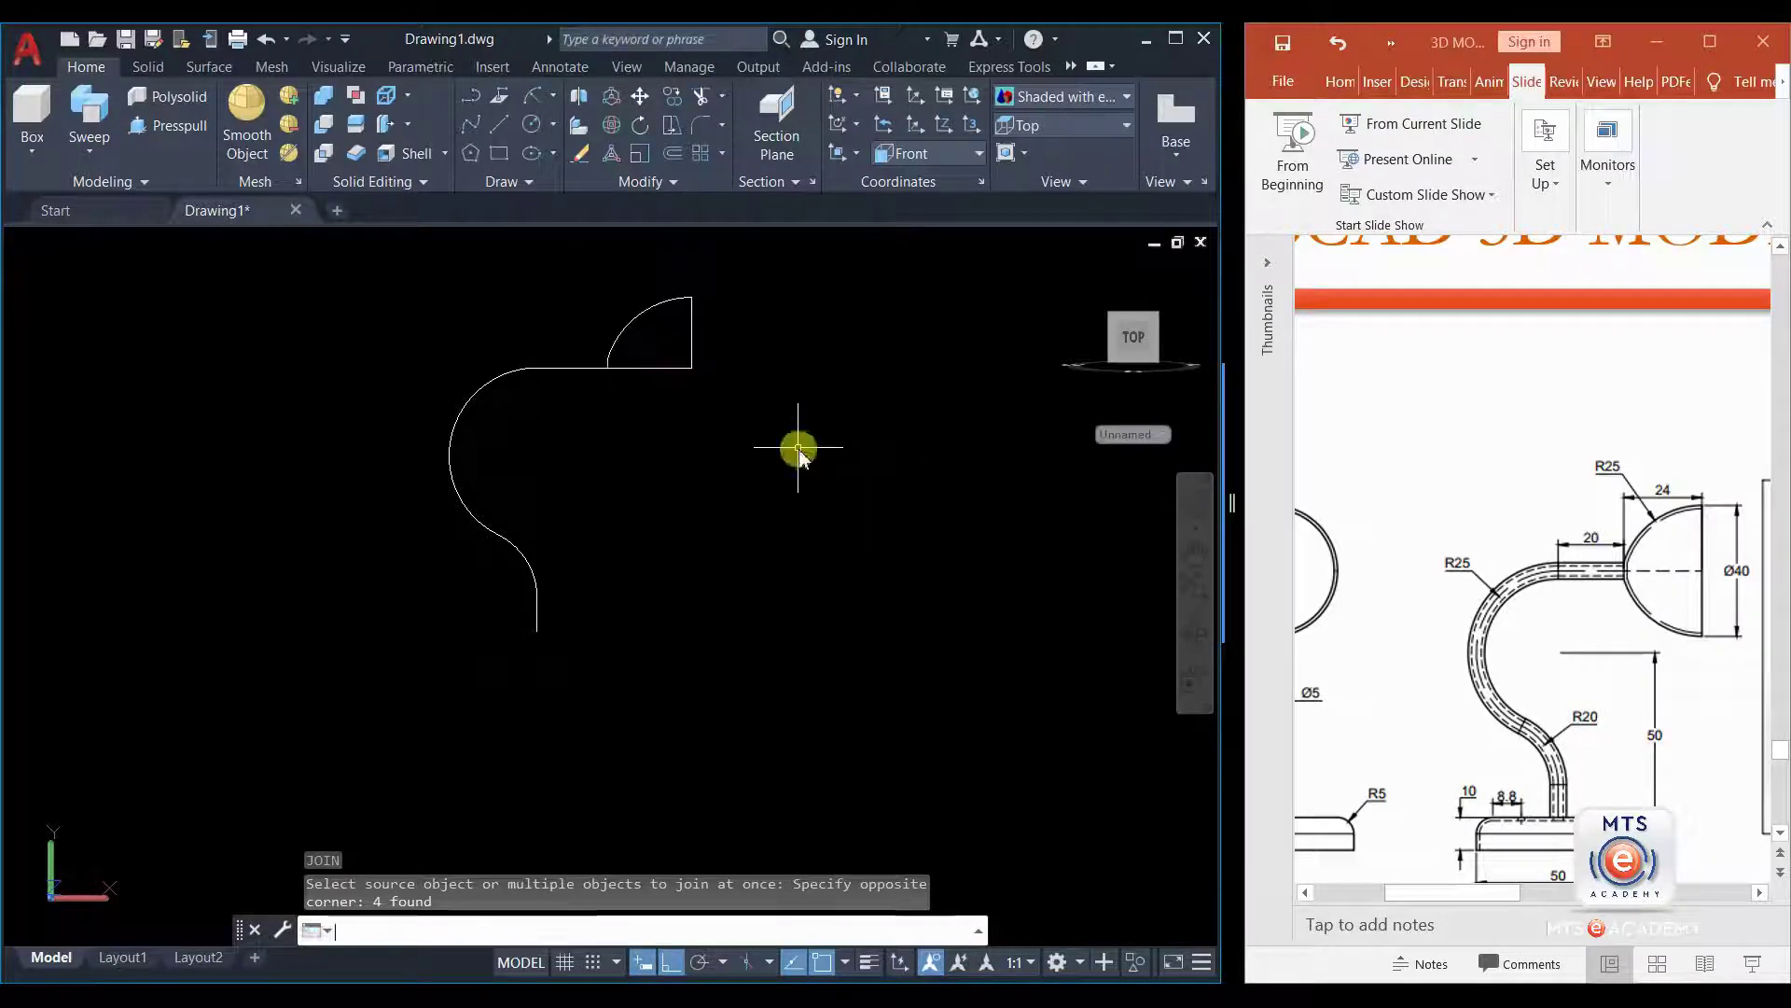
pyautogui.click(668, 368)
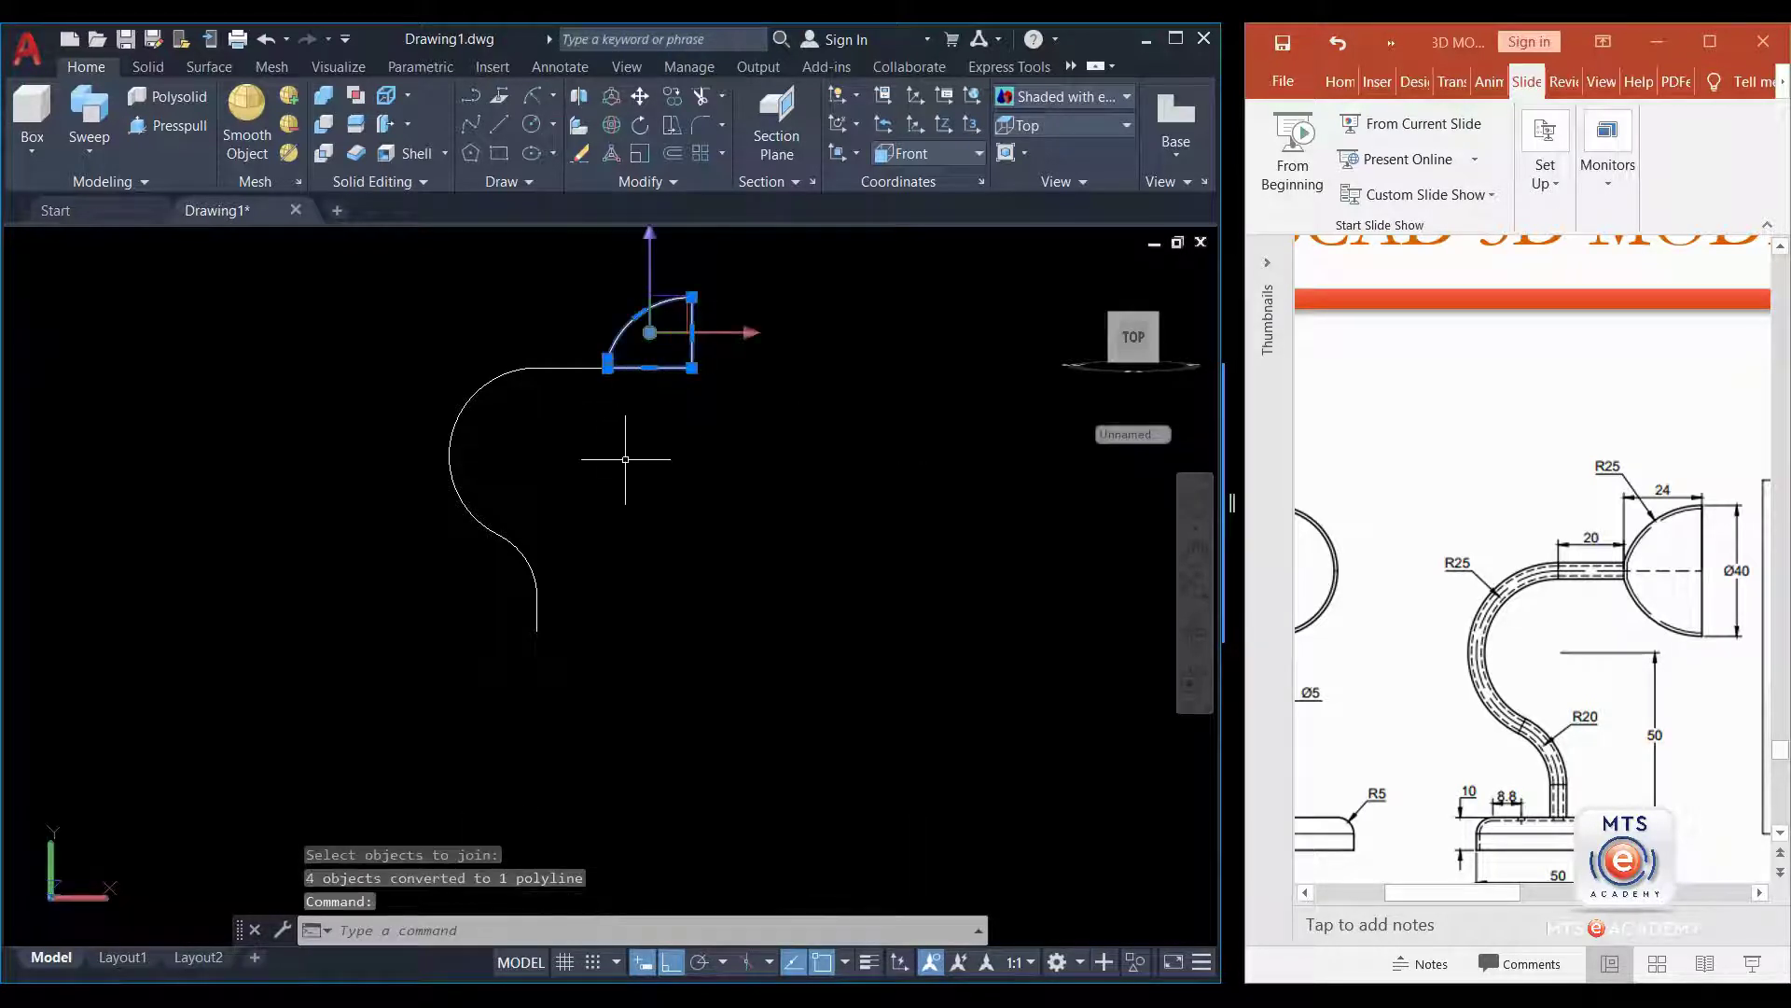
pyautogui.press('Escape')
pyautogui.click(546, 369)
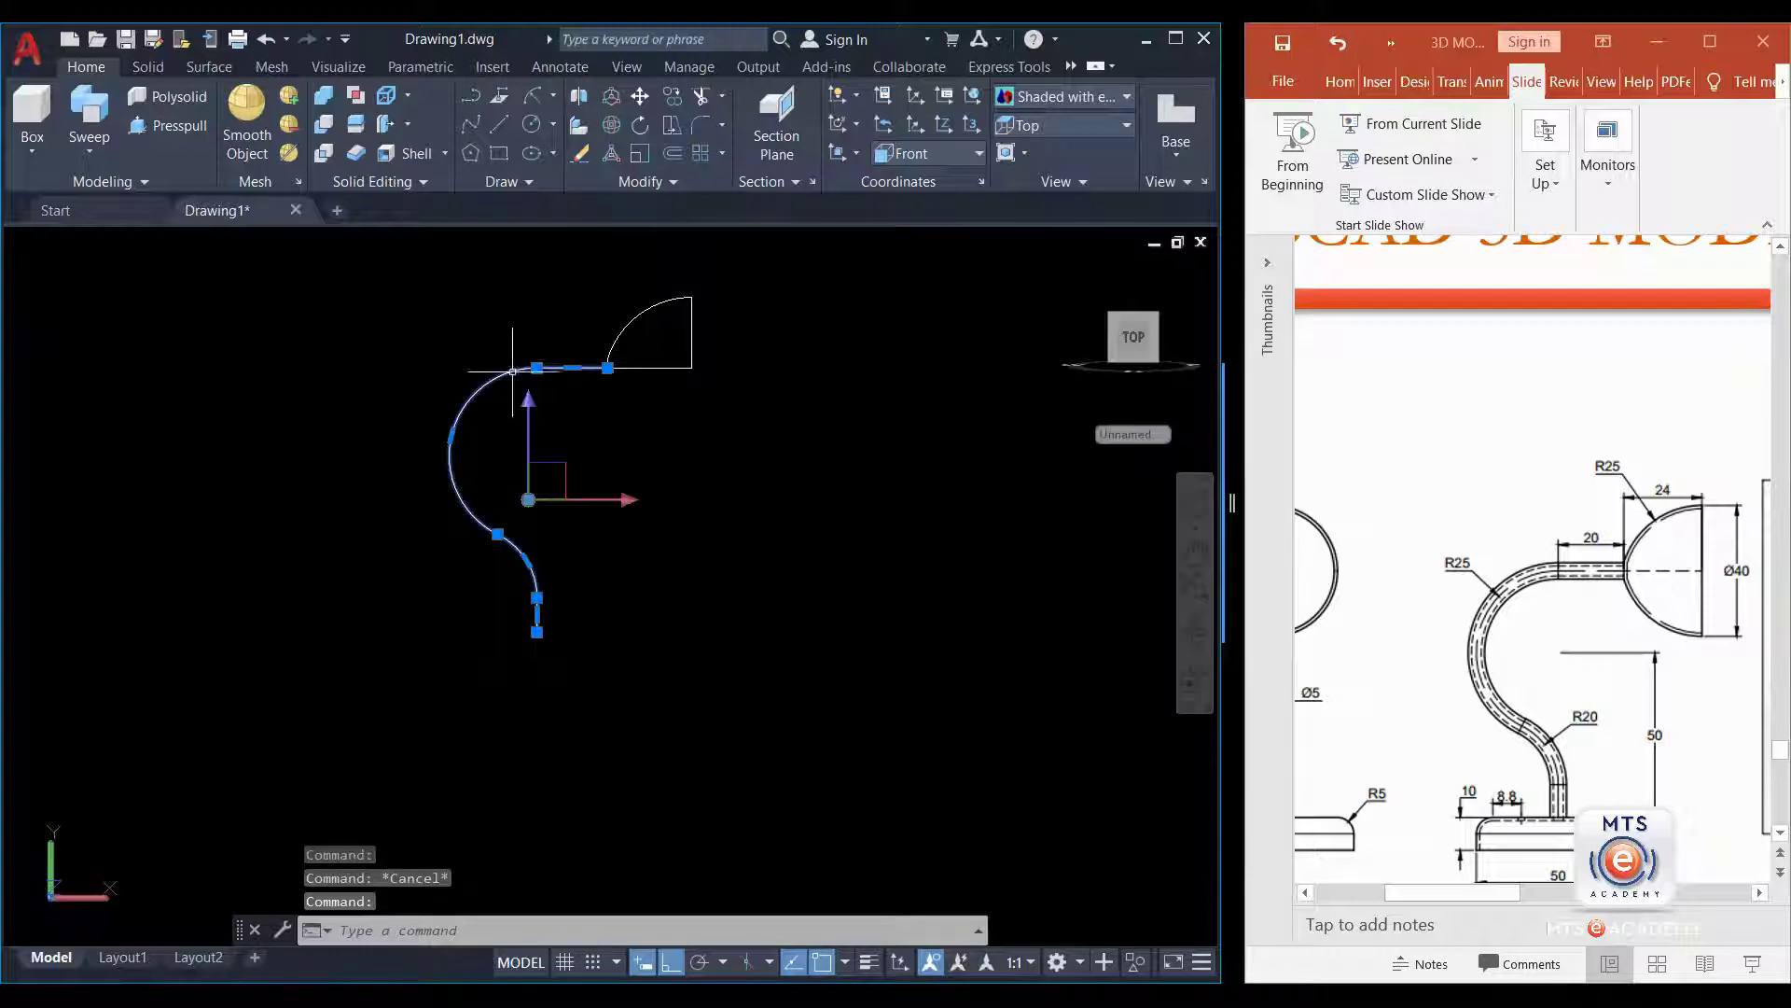
pyautogui.press('Escape')
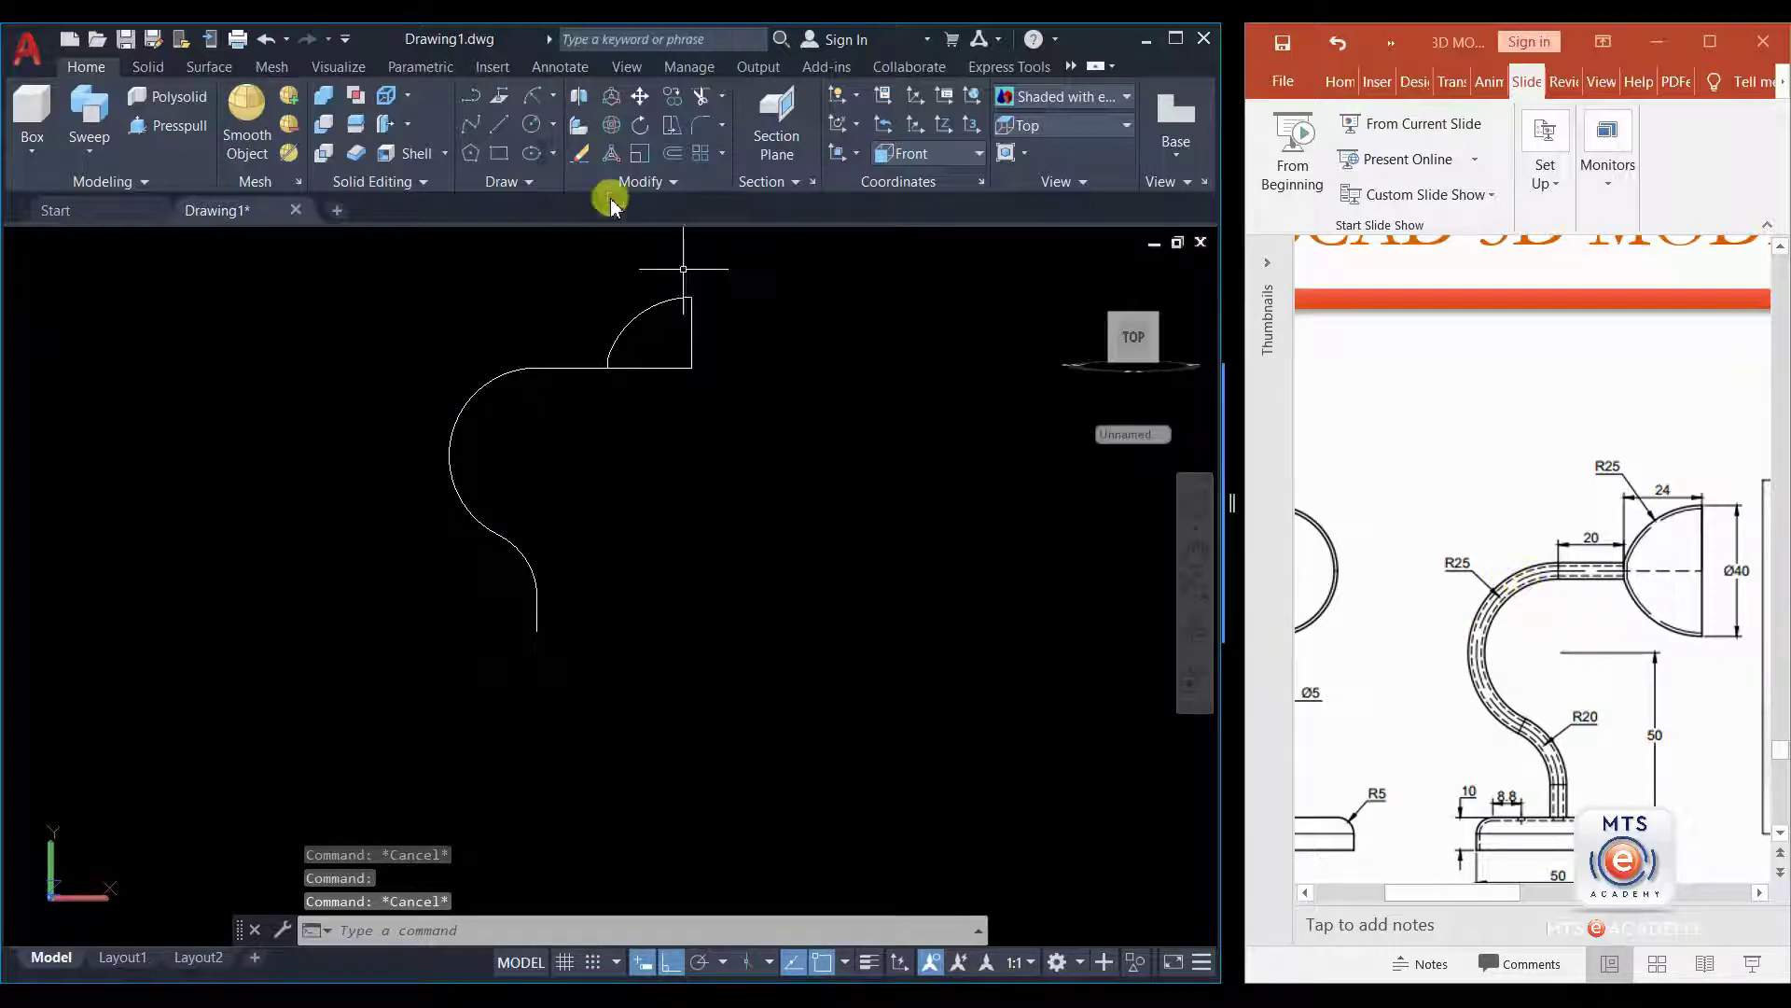
# - Draw a 5 mm diameter circle in the empty area left of the arm path as the sweep profile
pyautogui.click(552, 124)
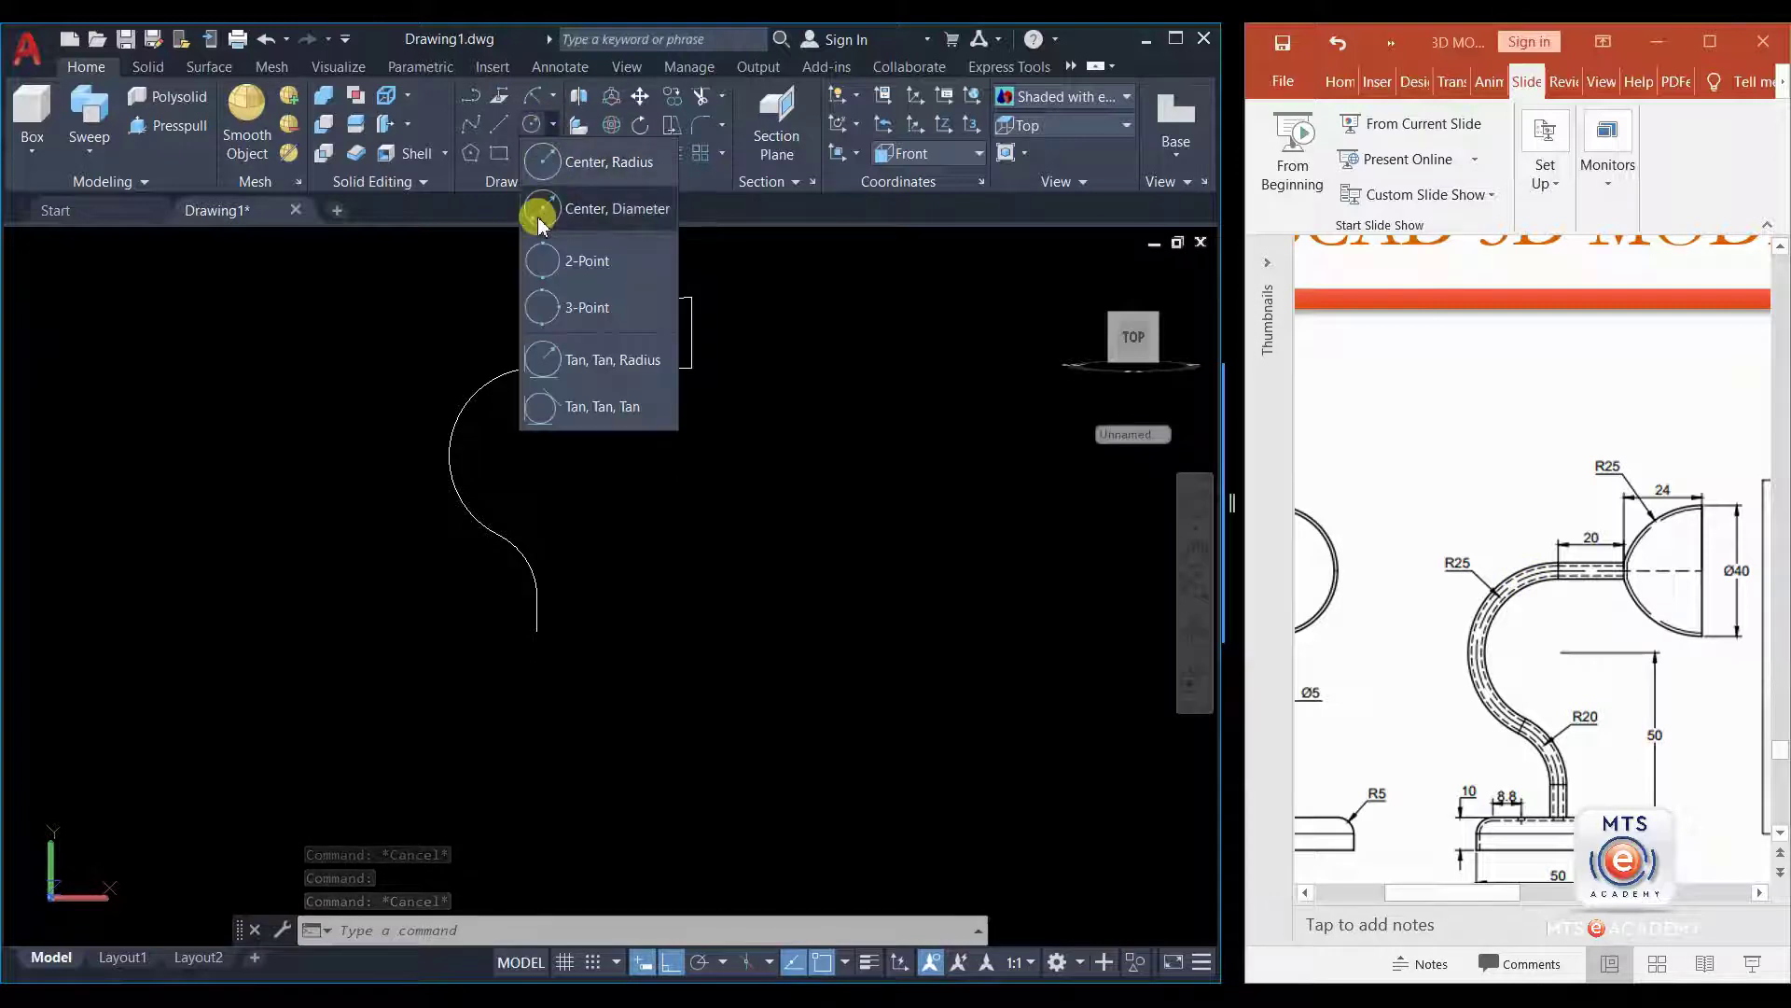
pyautogui.click(537, 208)
pyautogui.click(339, 438)
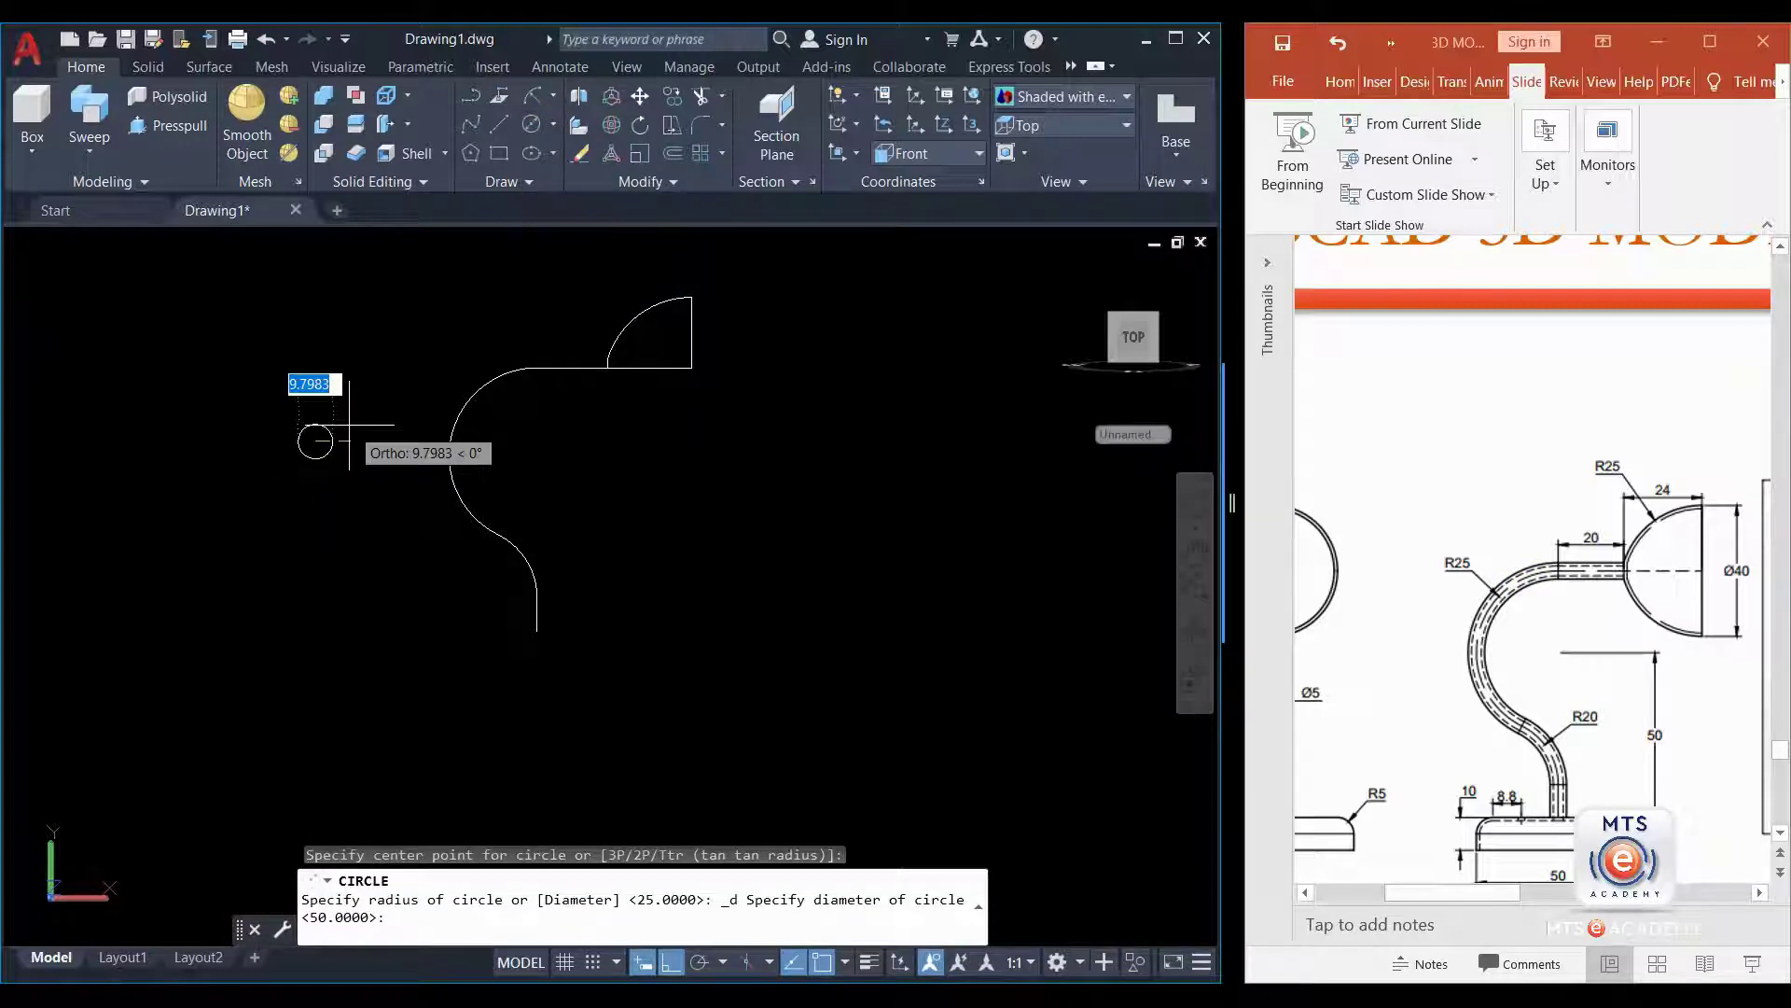
pyautogui.write('5')
pyautogui.click(349, 425)
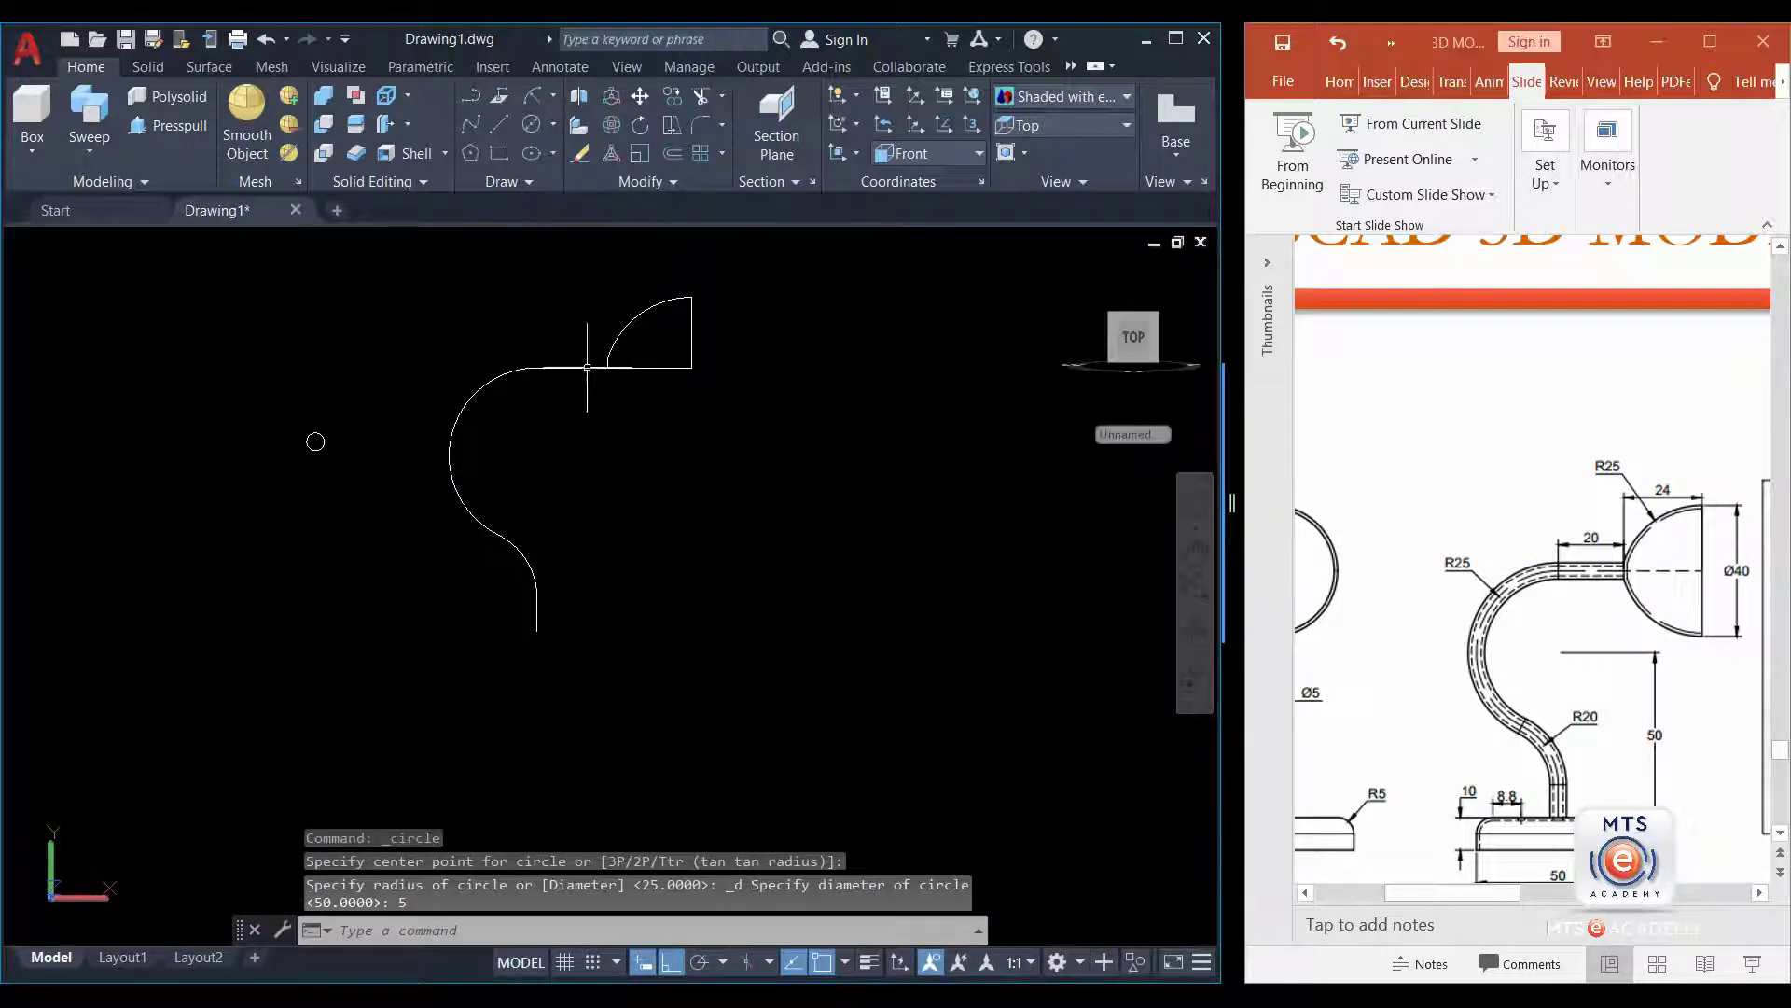
# - Revolve the shade profile 360 degrees about its 24 mm base line to form the solid lamp shade
pyautogui.click(88, 149)
pyautogui.click(102, 284)
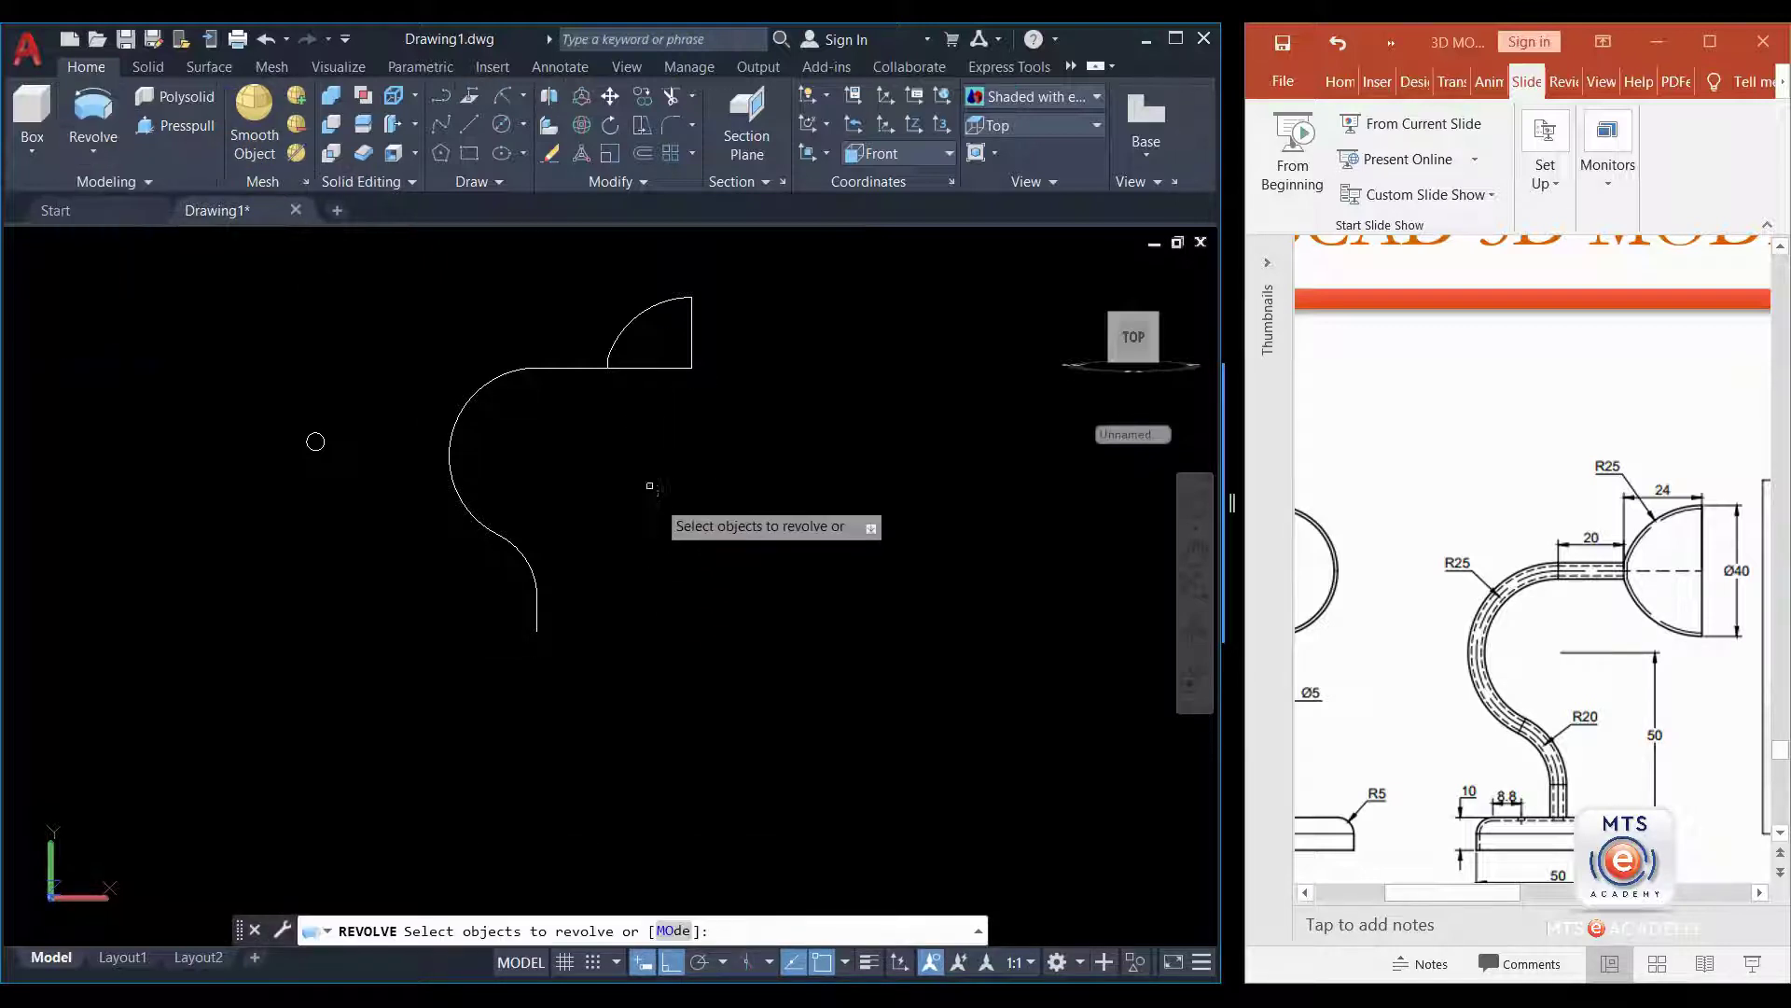
pyautogui.click(630, 322)
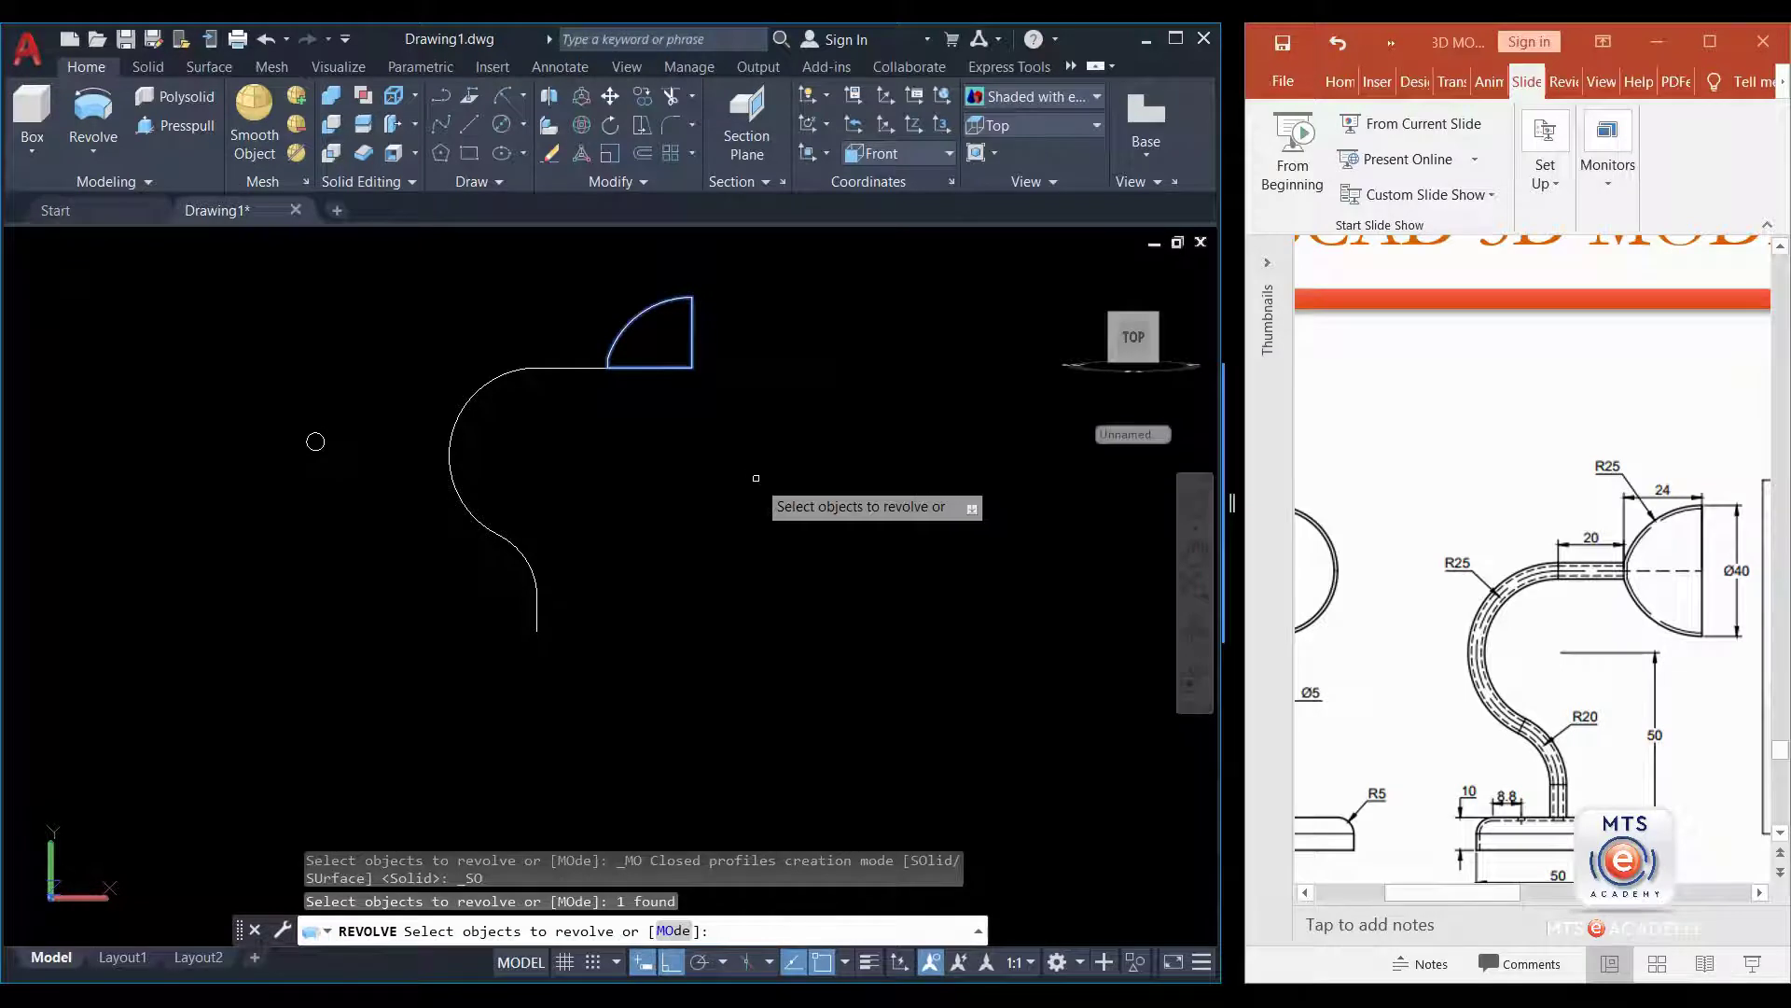
pyautogui.press('Return')
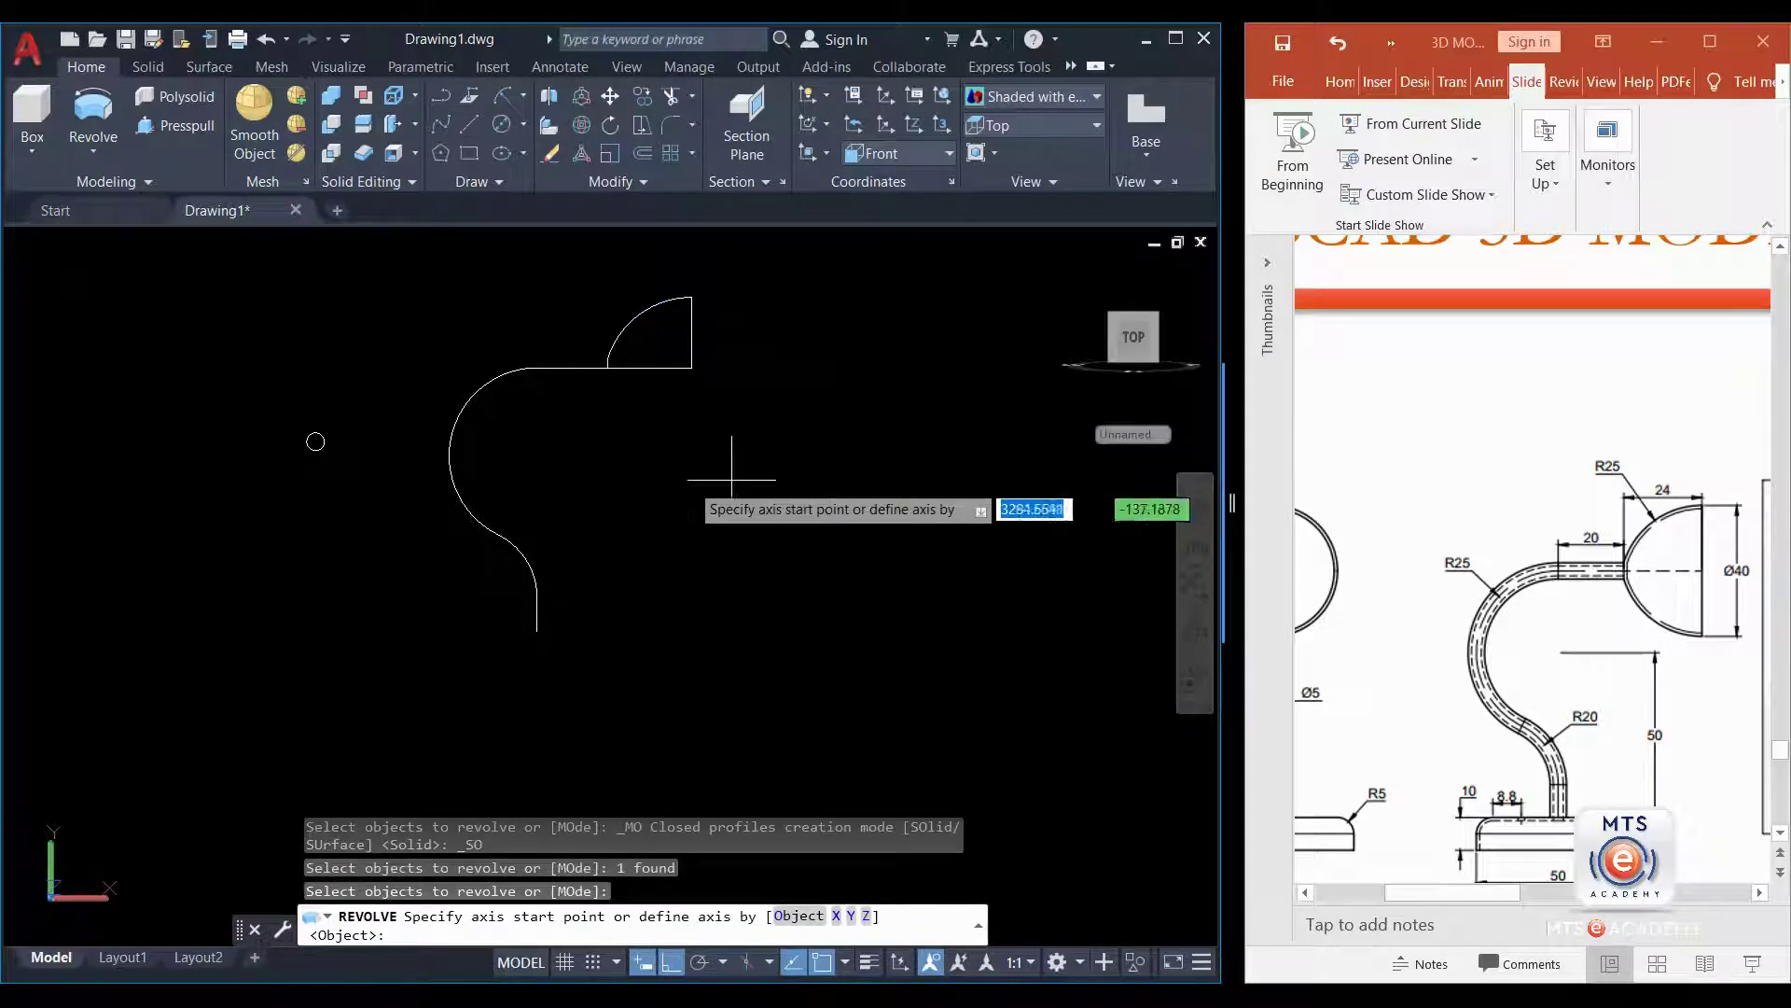
pyautogui.click(607, 368)
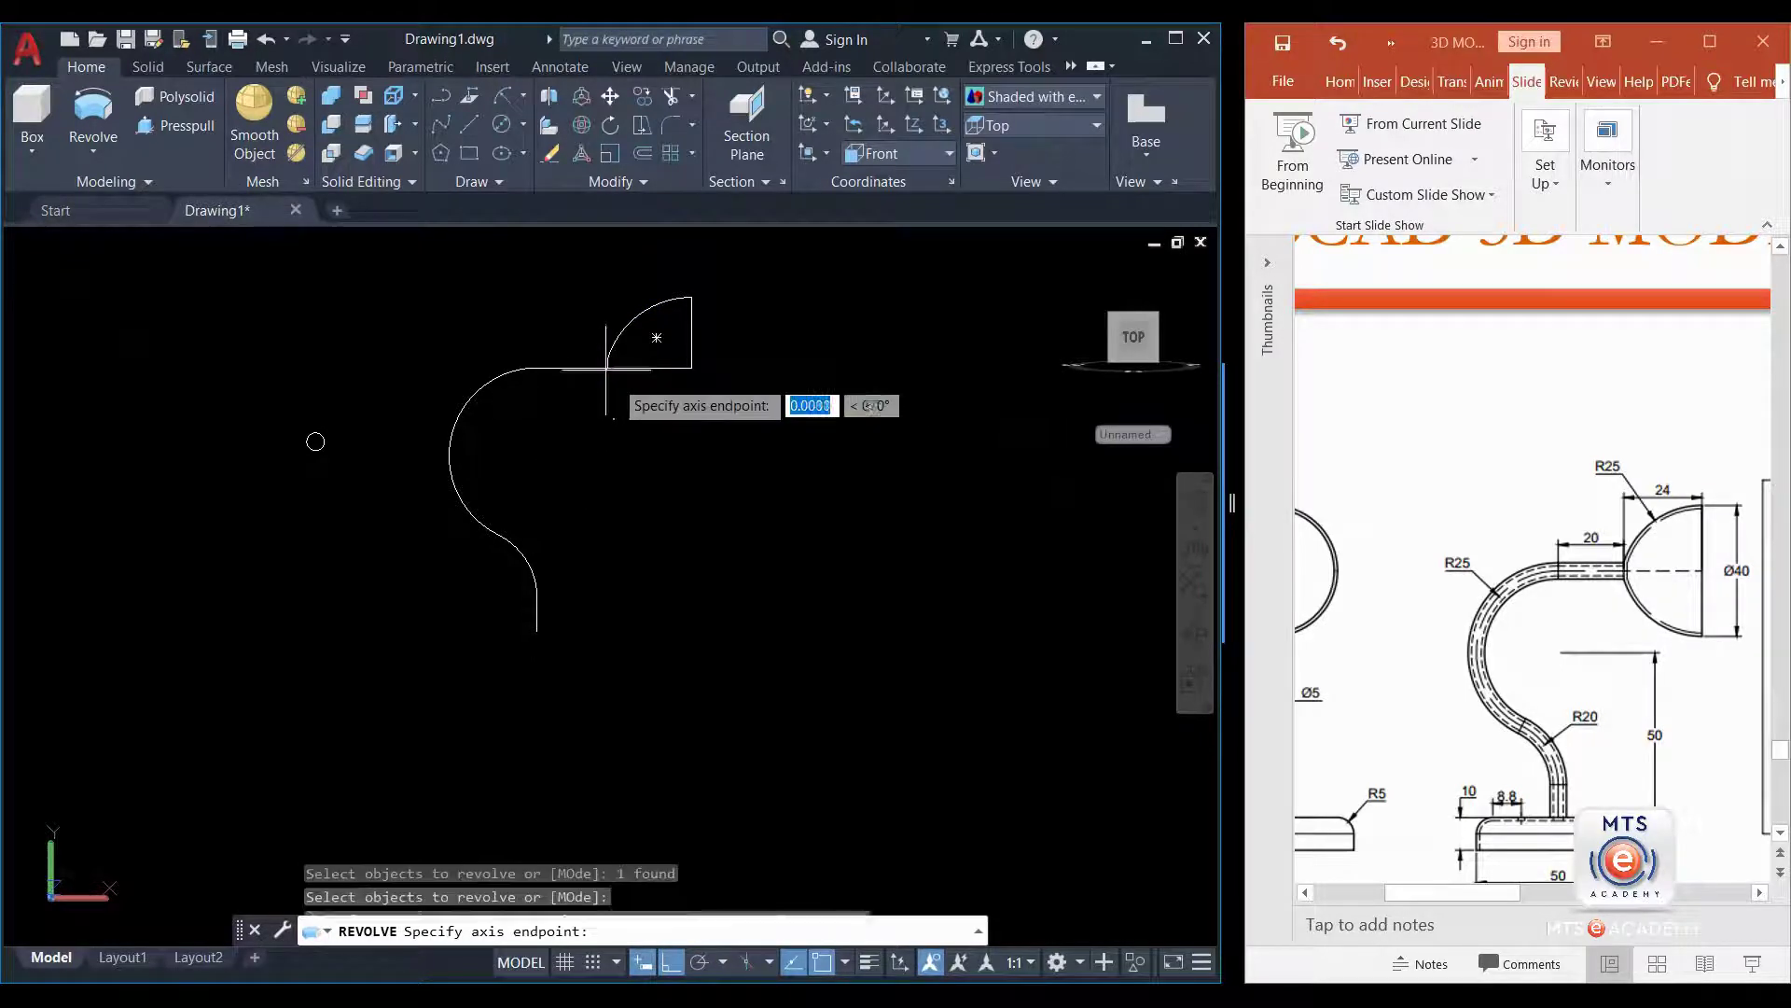
pyautogui.click(692, 367)
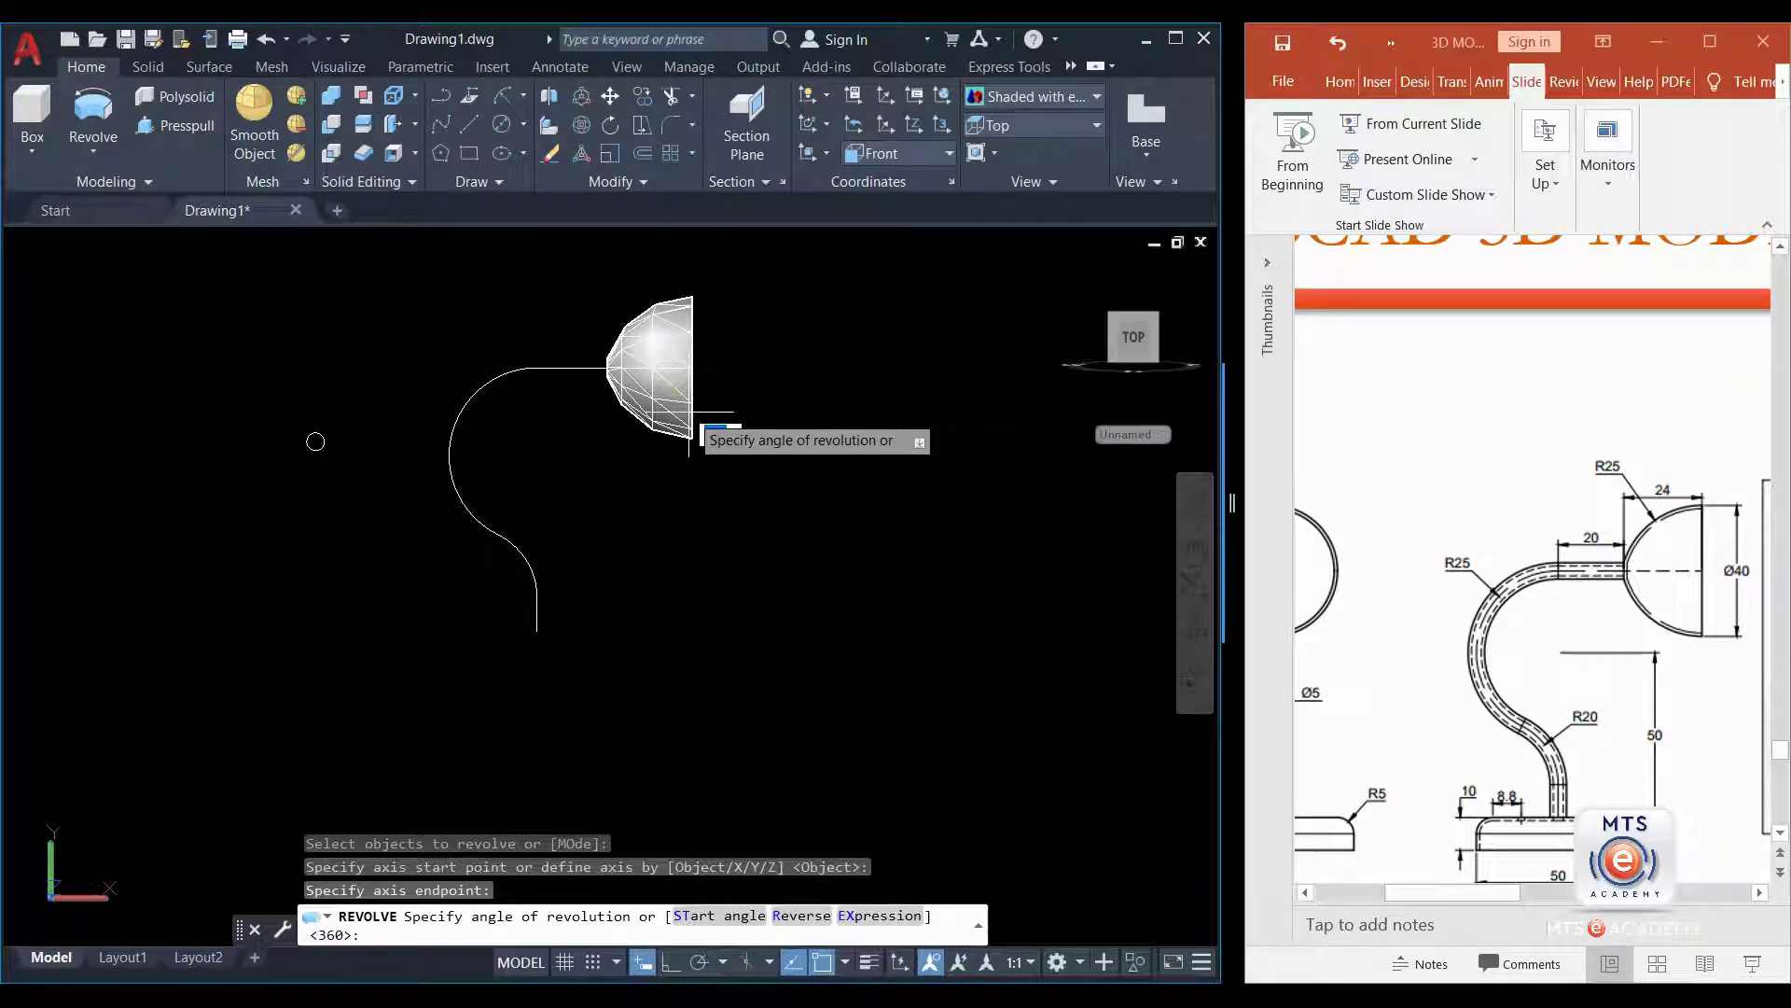
pyautogui.press('Return')
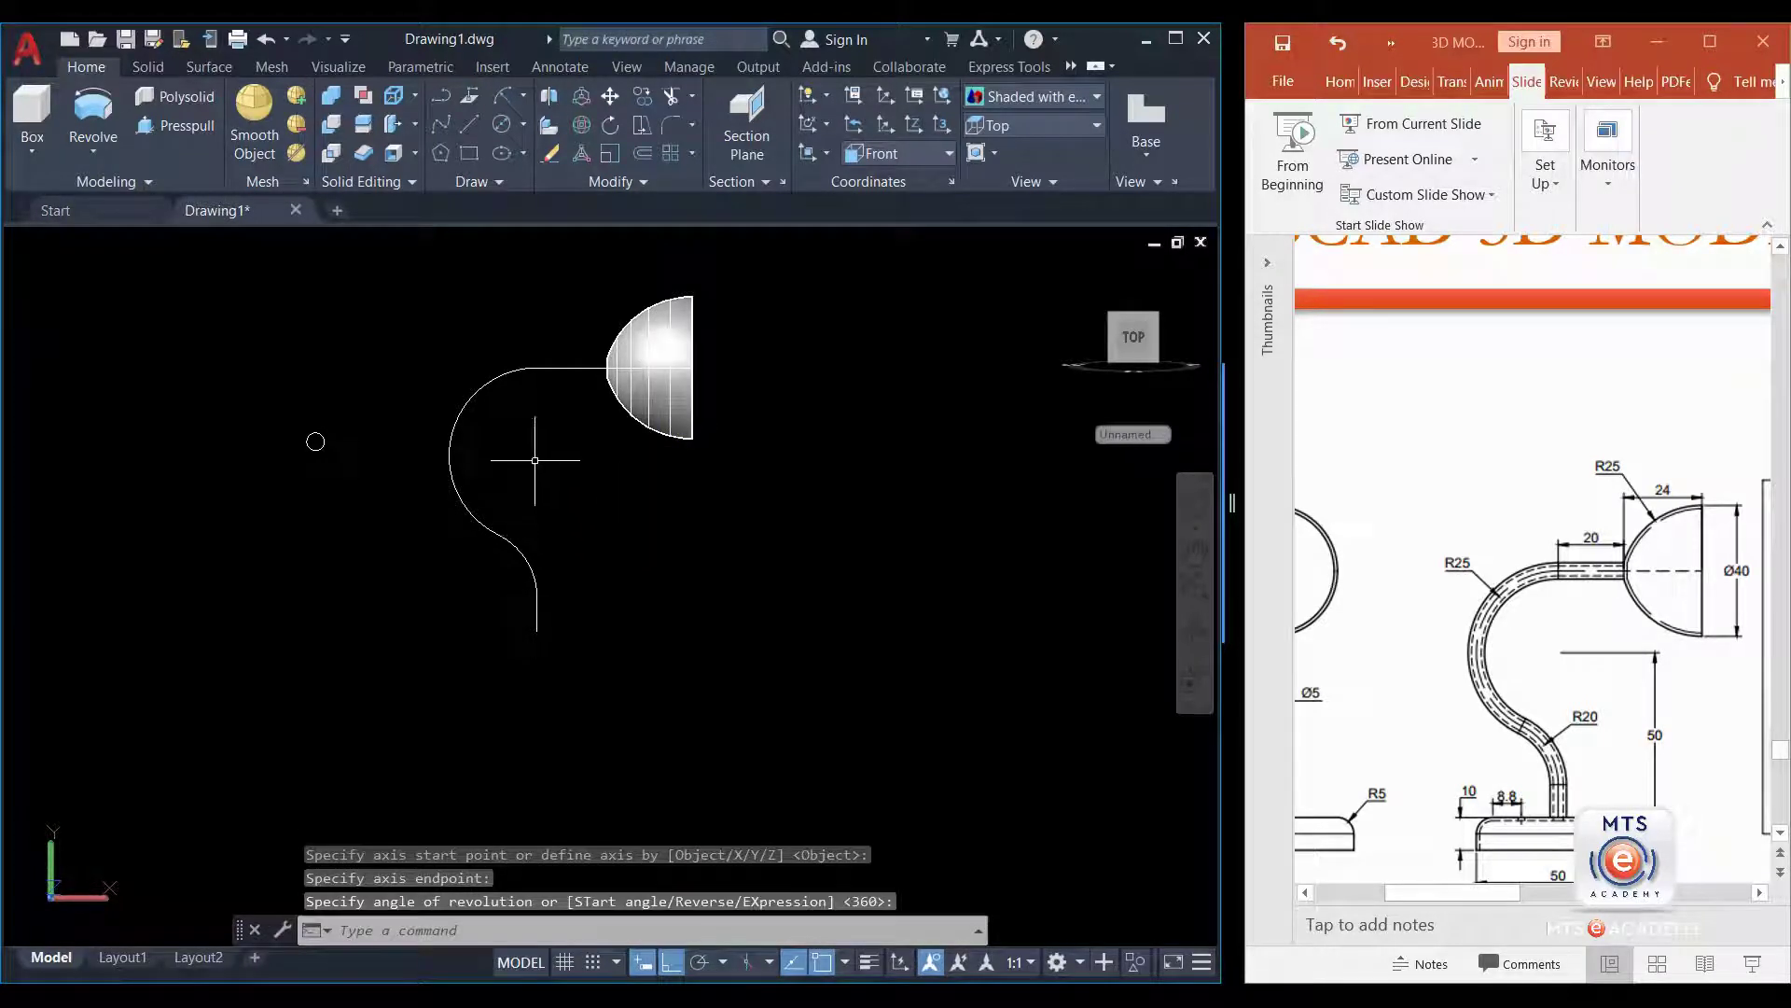
# - Sweep the 5 mm circle along the arm polyline to form the solid curved arm
pyautogui.click(93, 151)
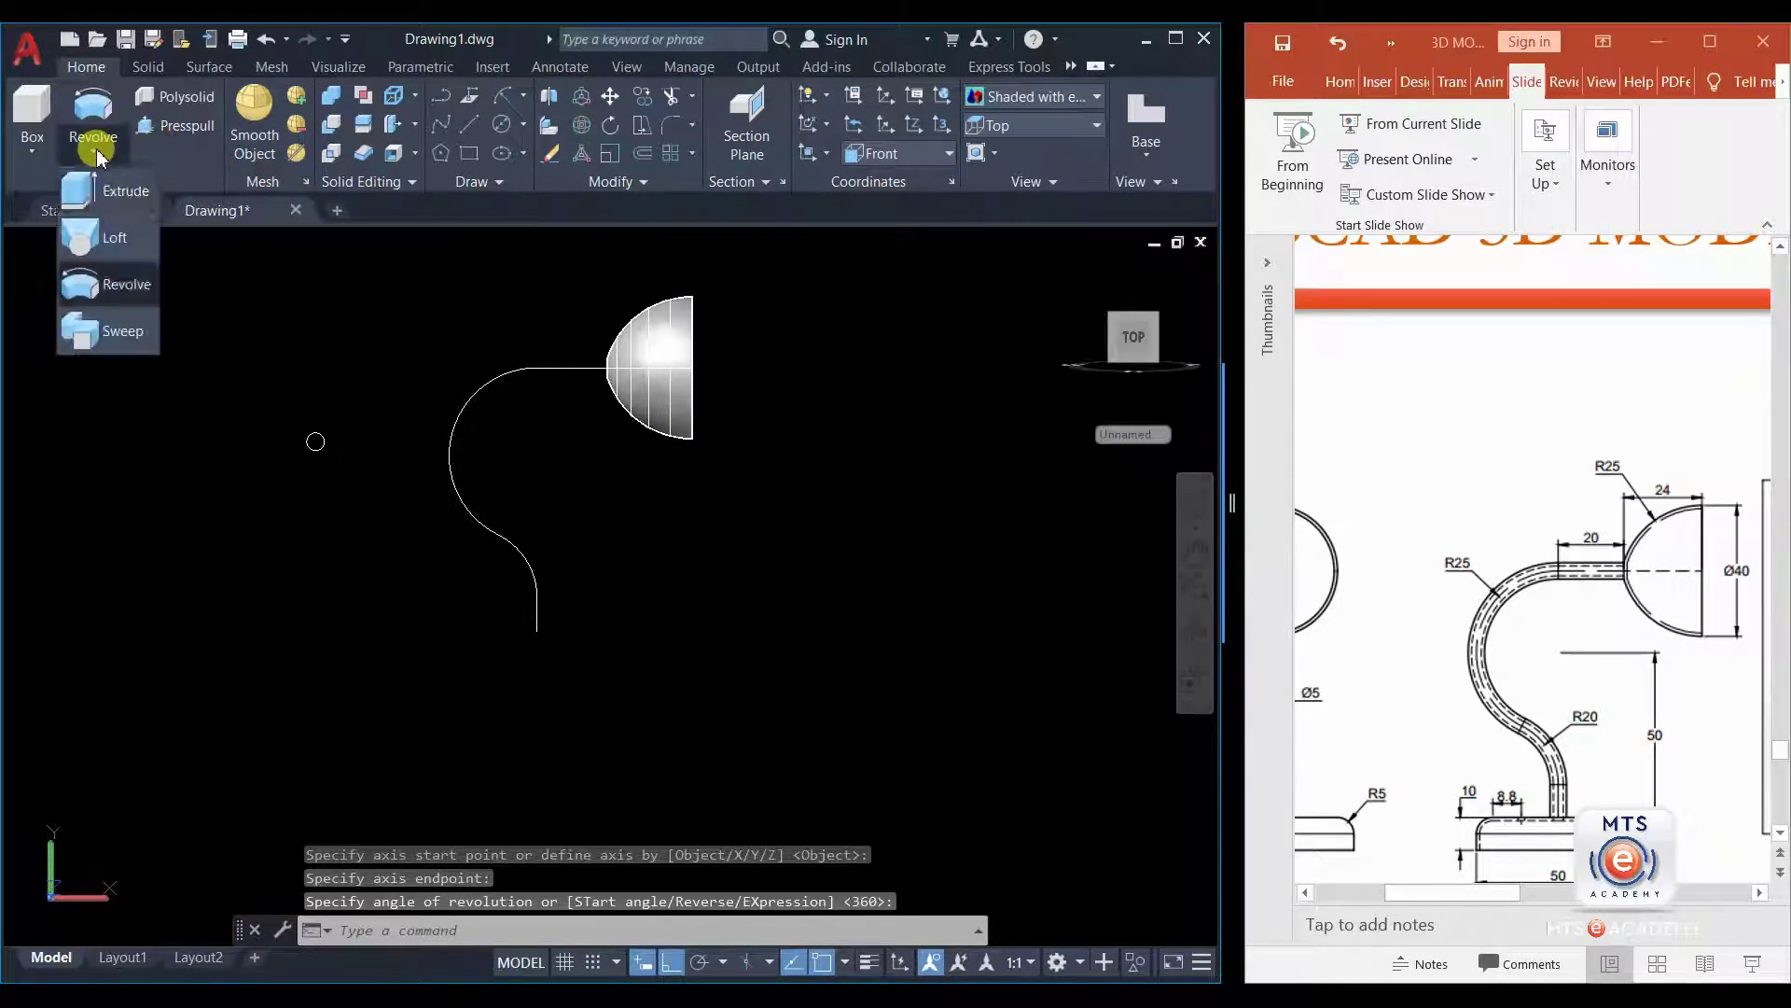
pyautogui.click(89, 327)
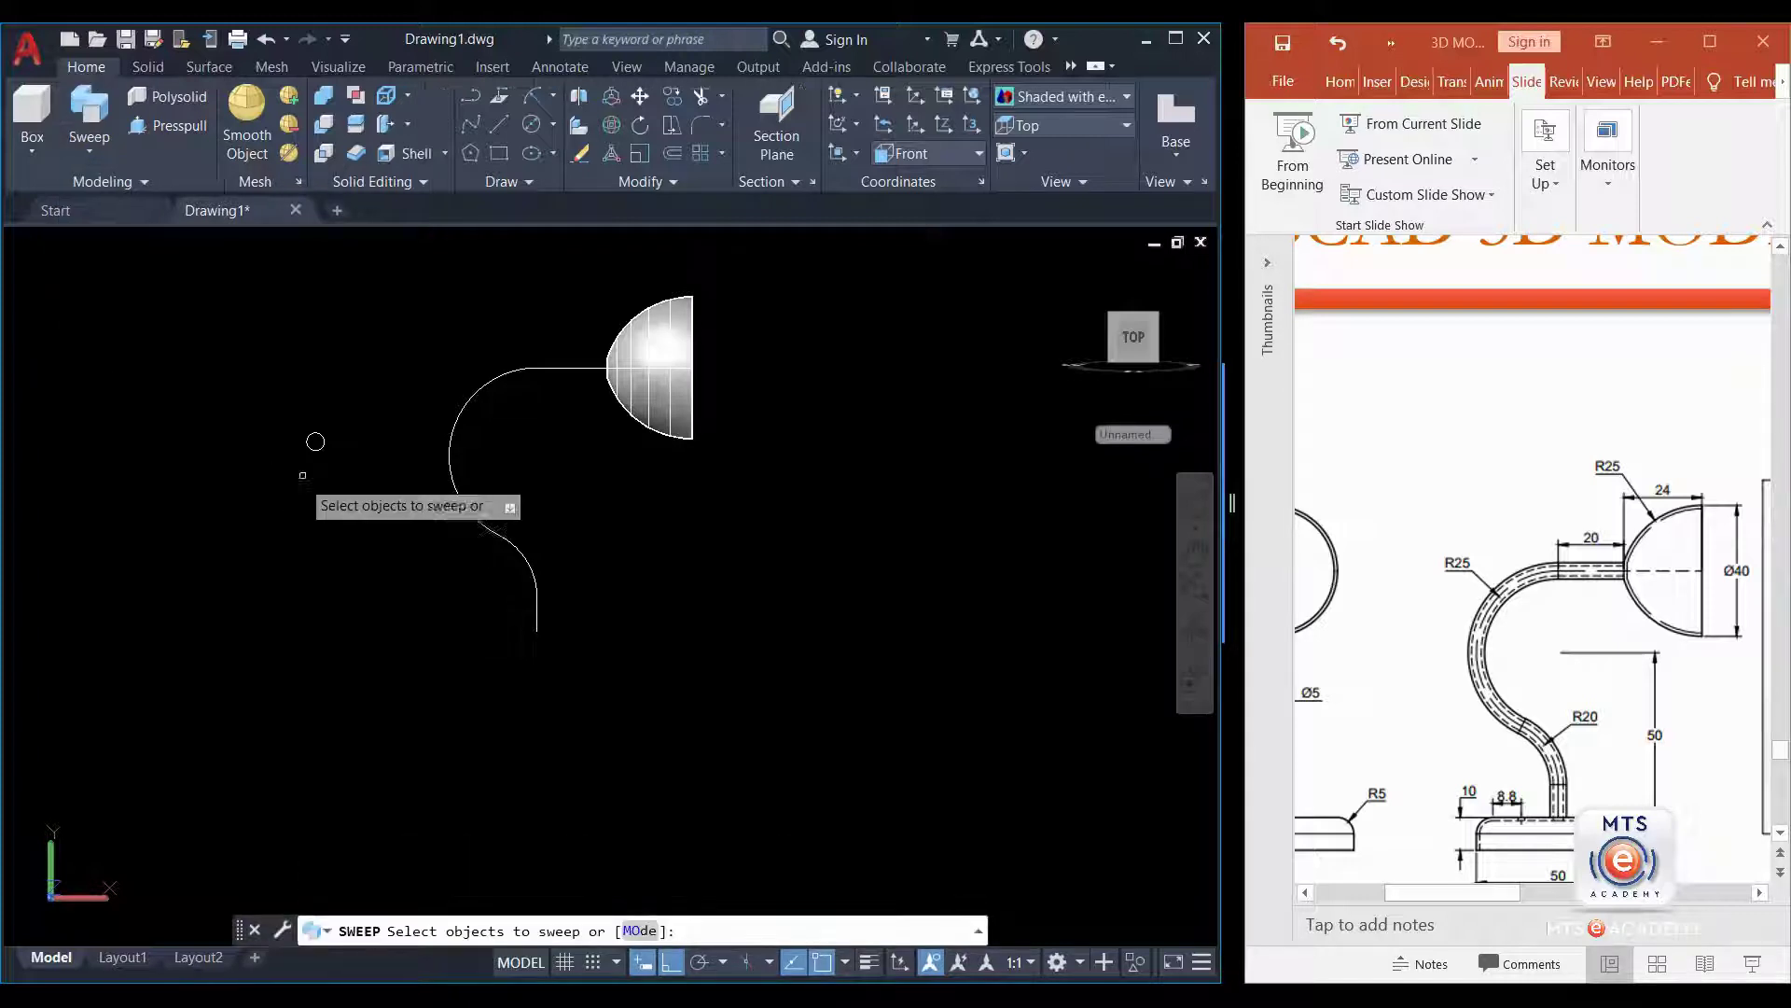
pyautogui.click(315, 440)
pyautogui.press('Return')
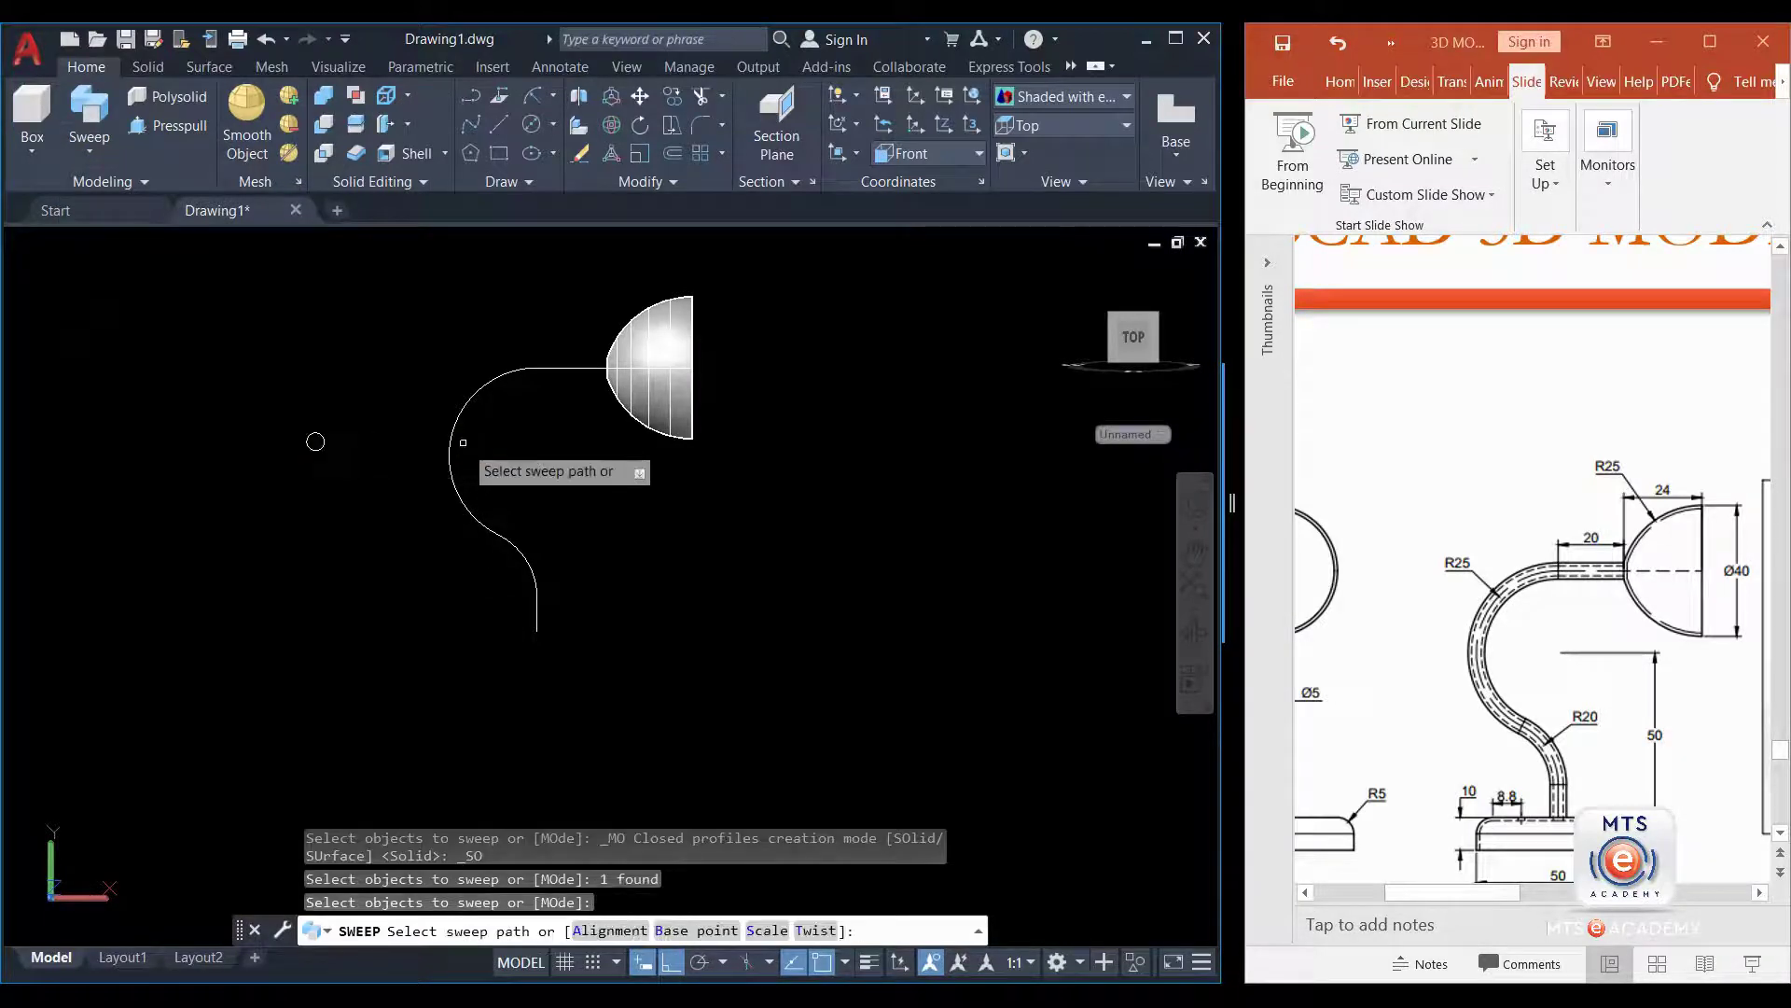
pyautogui.click(499, 374)
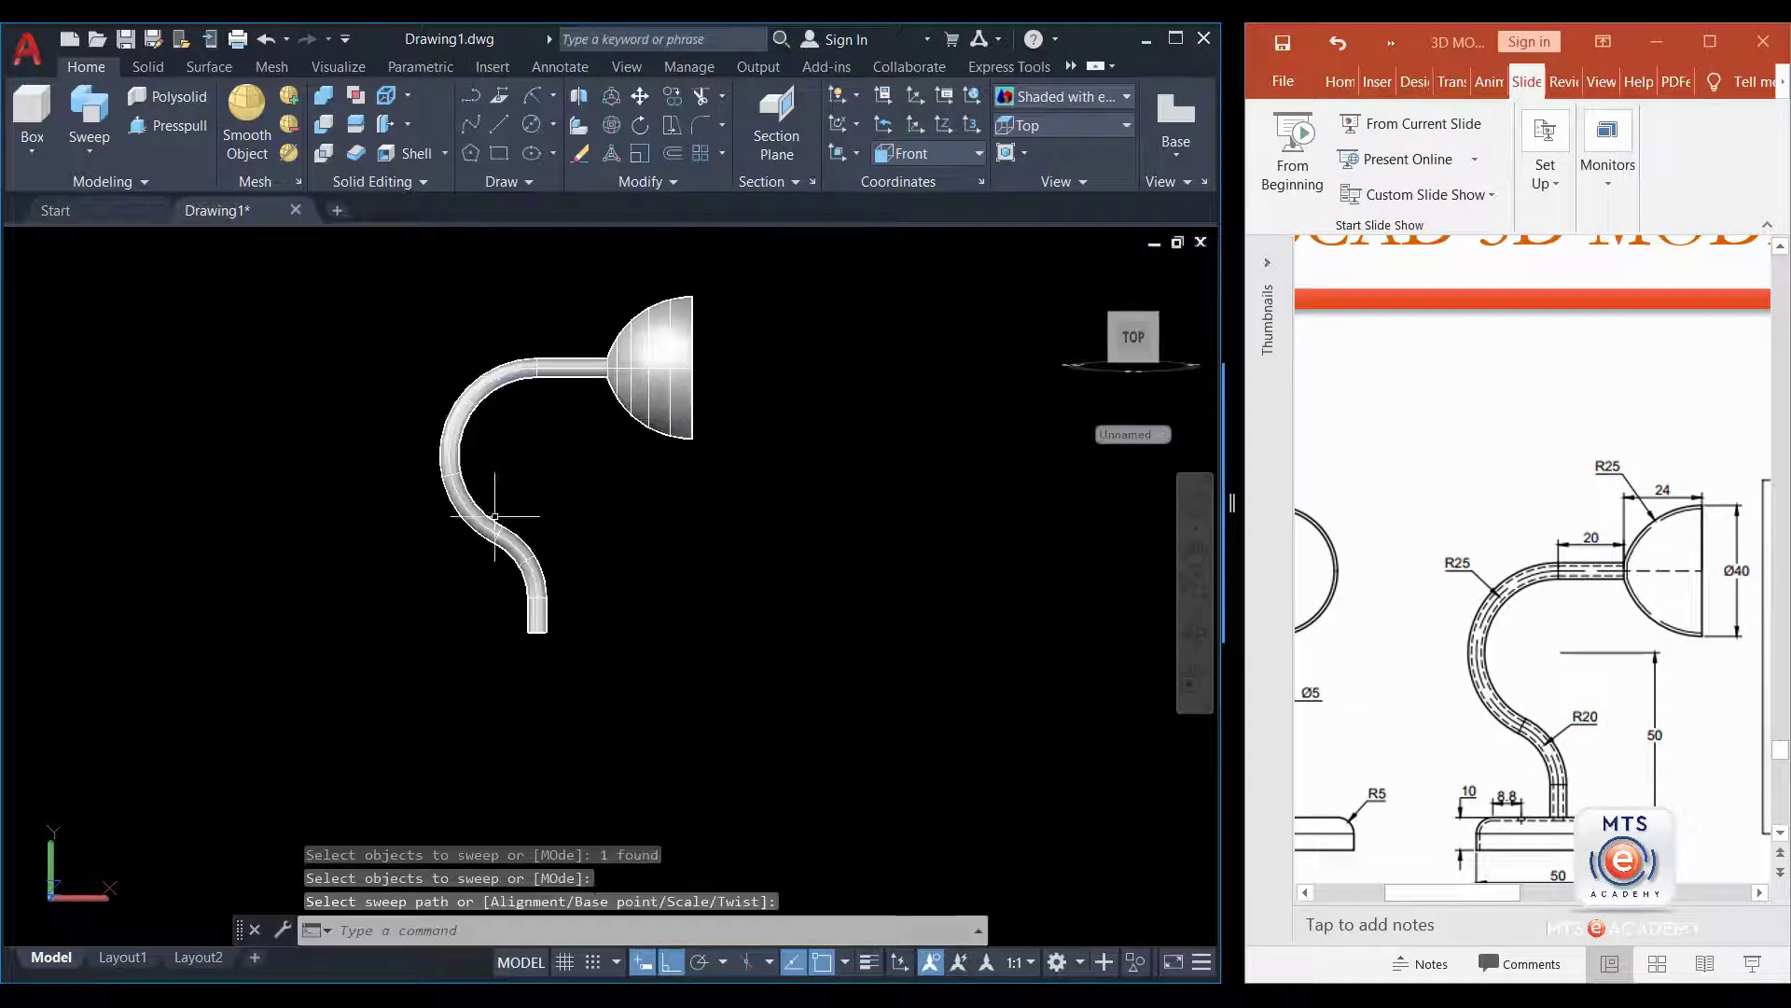
# - Inspect the arm's lower end face, and examine the base dimensions and the lamp picture in the exercise drawing
pyautogui.keyDown('shift'); pyautogui.moveTo(616, 644); pyautogui.dragTo(519, 592, button='middle'); pyautogui.keyUp('shift')
pyautogui.scroll(5, 536, 591)
pyautogui.scroll(3, 537, 591)
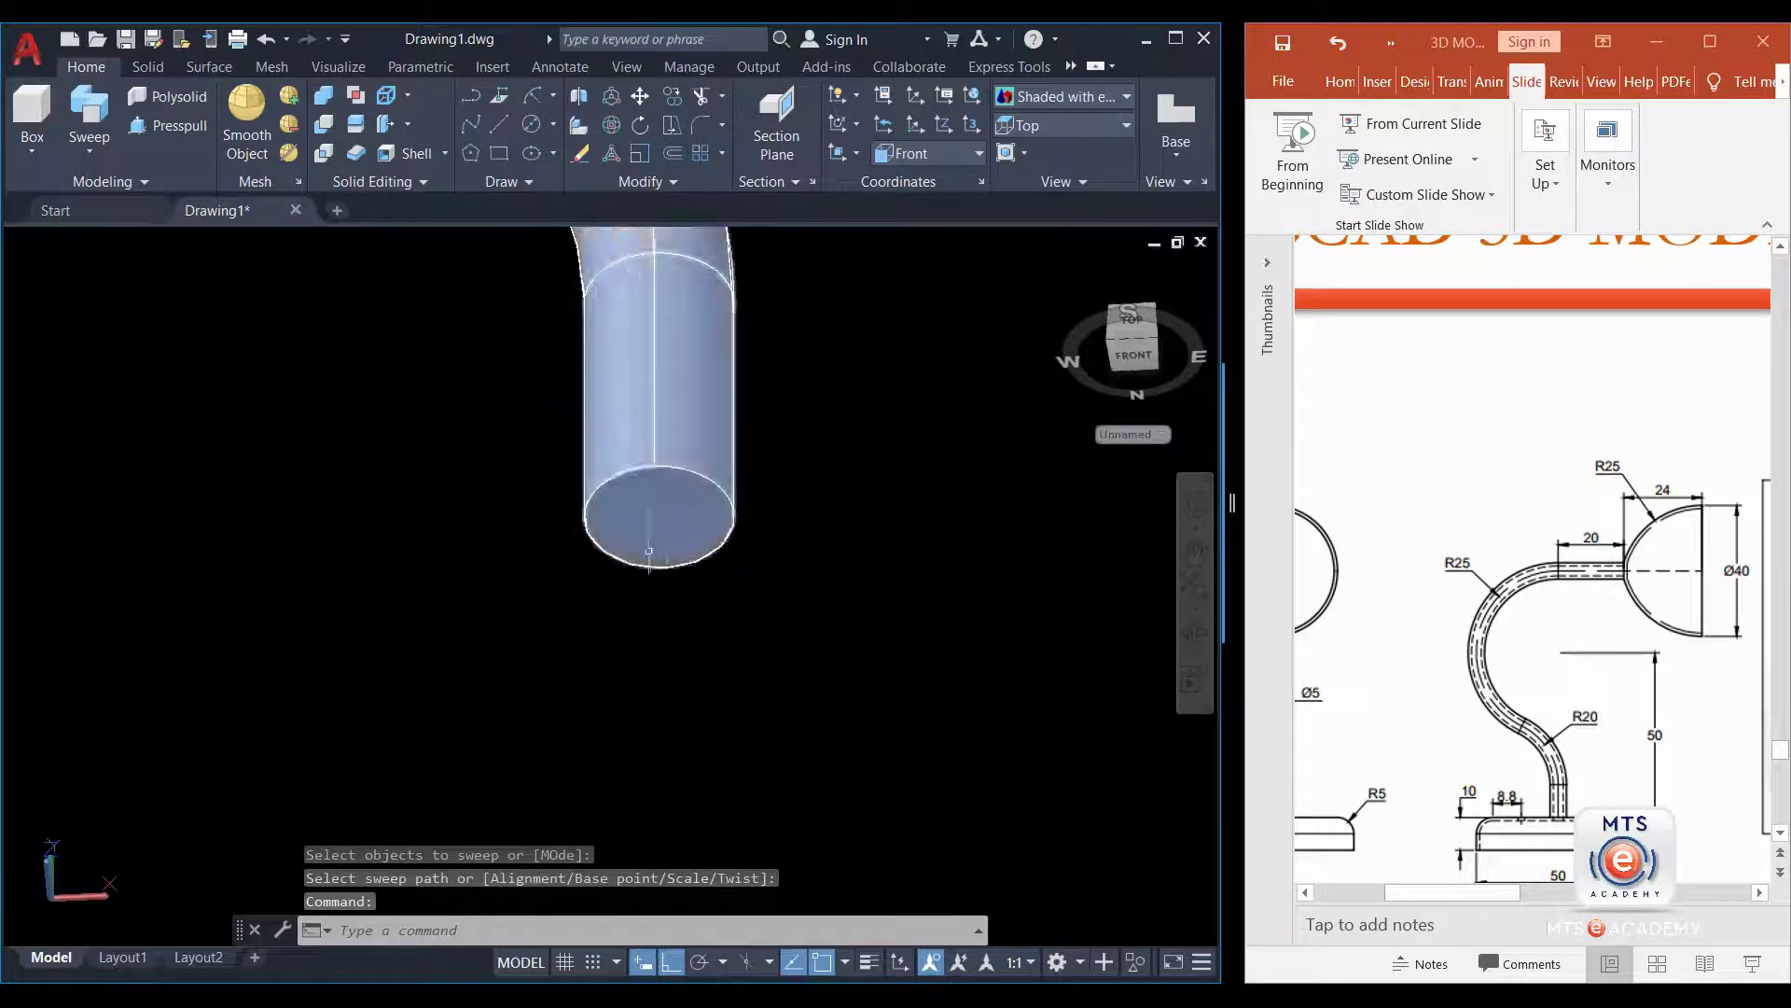
pyautogui.click(1409, 894)
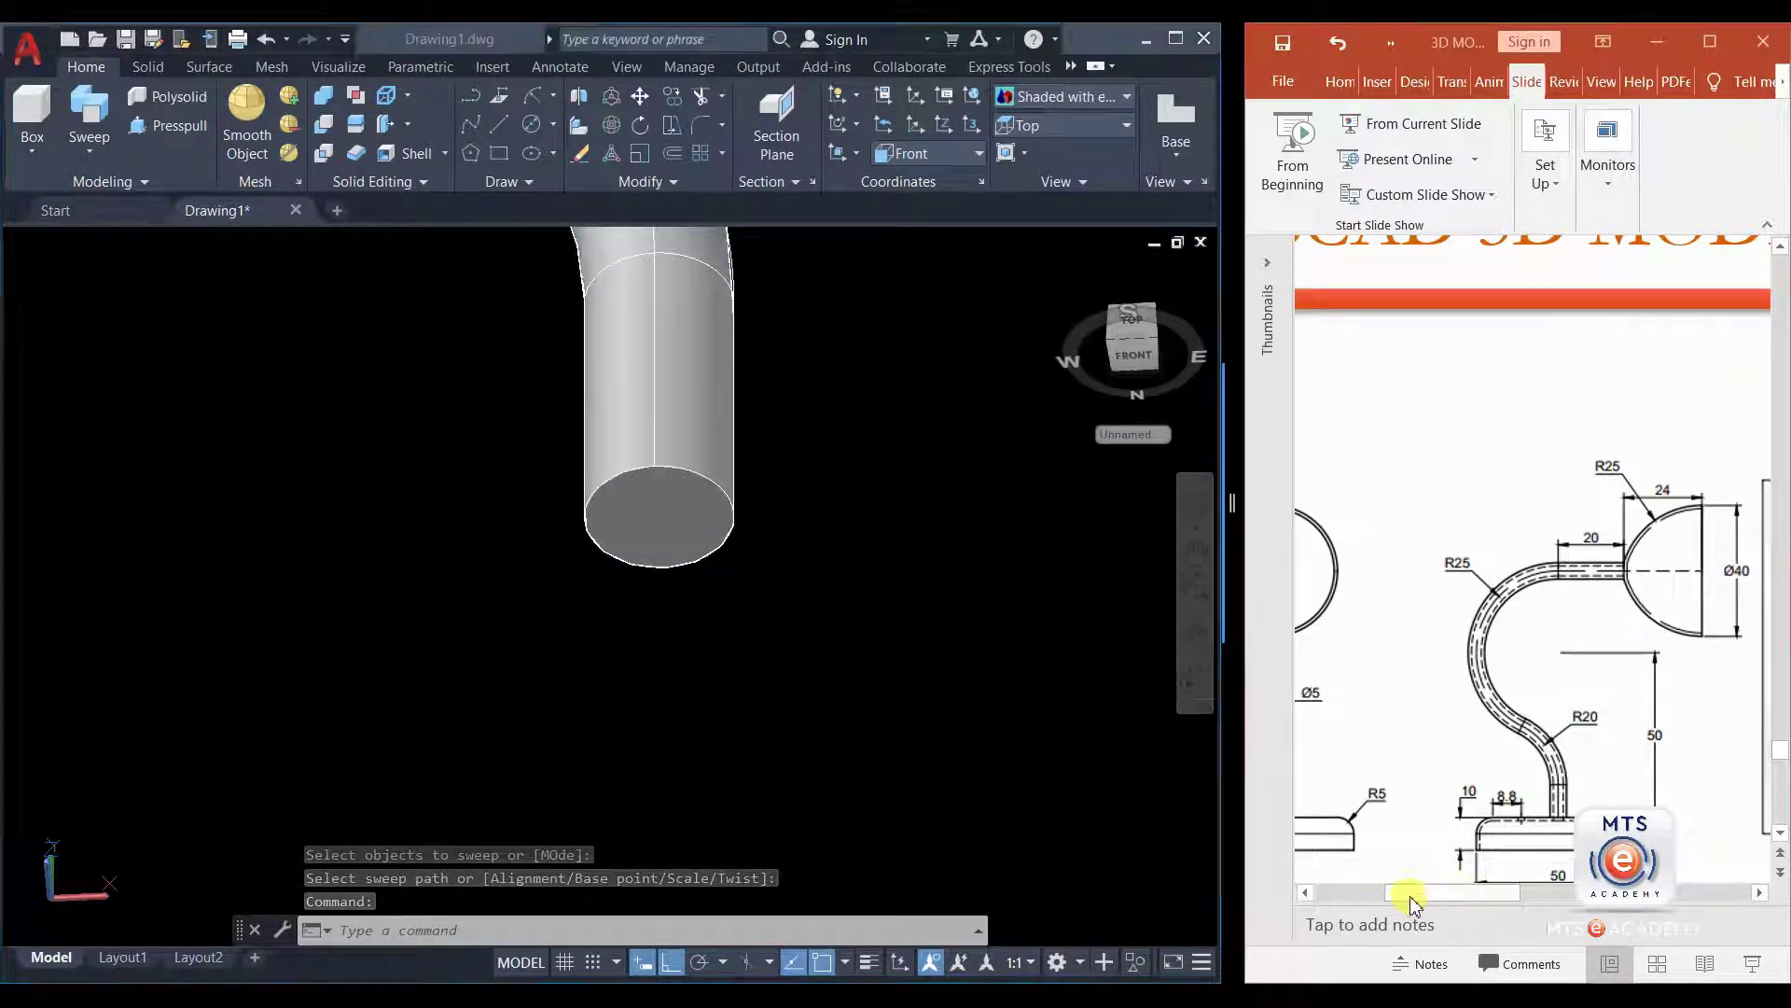
pyautogui.click(1361, 894)
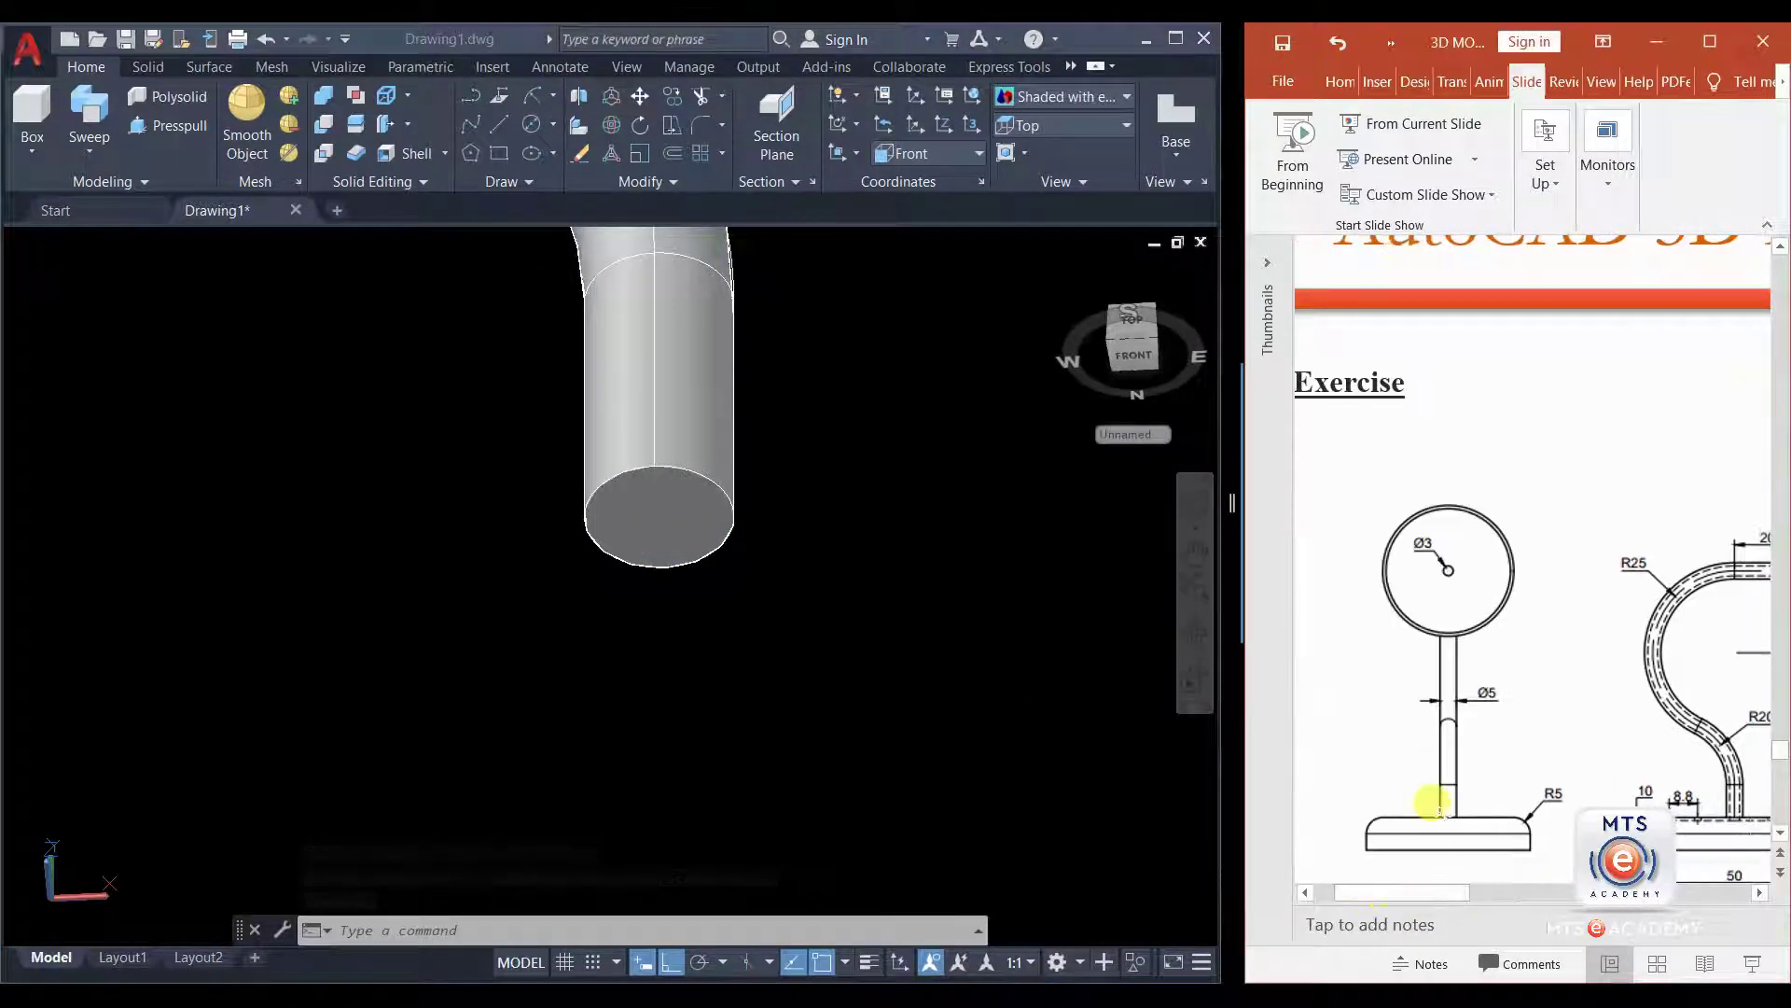
pyautogui.scroll(-2, 1428, 799)
pyautogui.moveTo(1425, 903); pyautogui.dragTo(1499, 901)
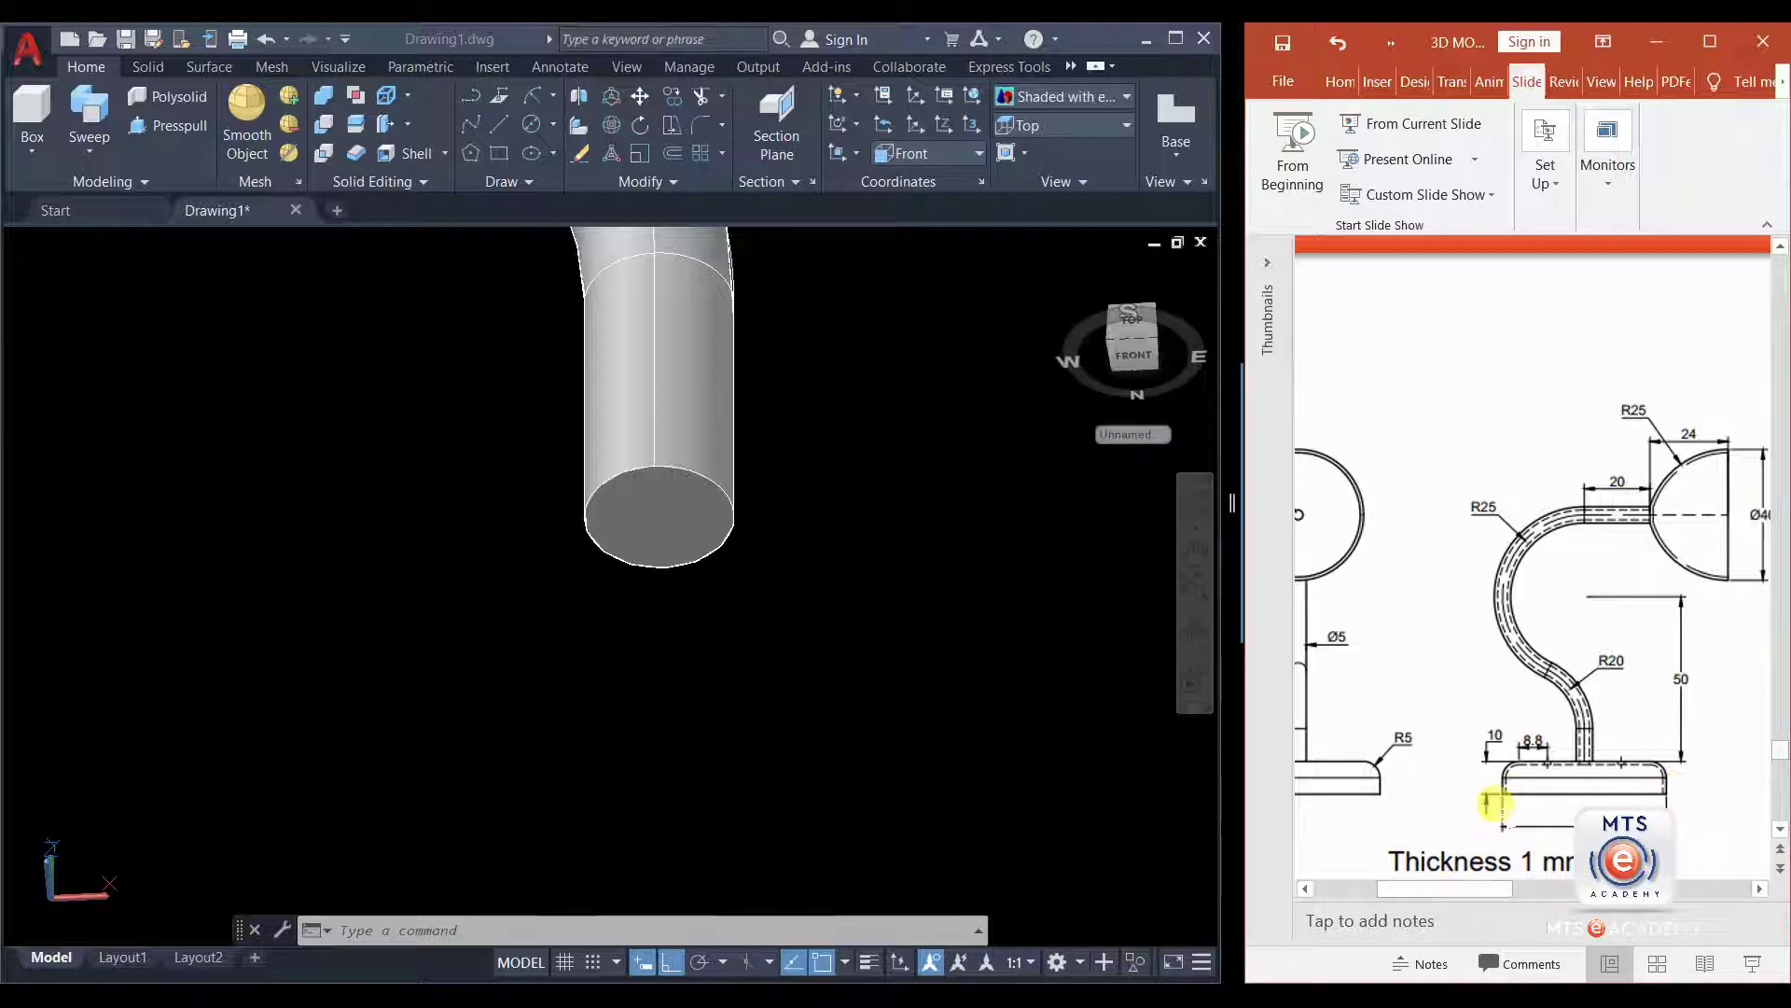
pyautogui.scroll(-2, 1483, 797)
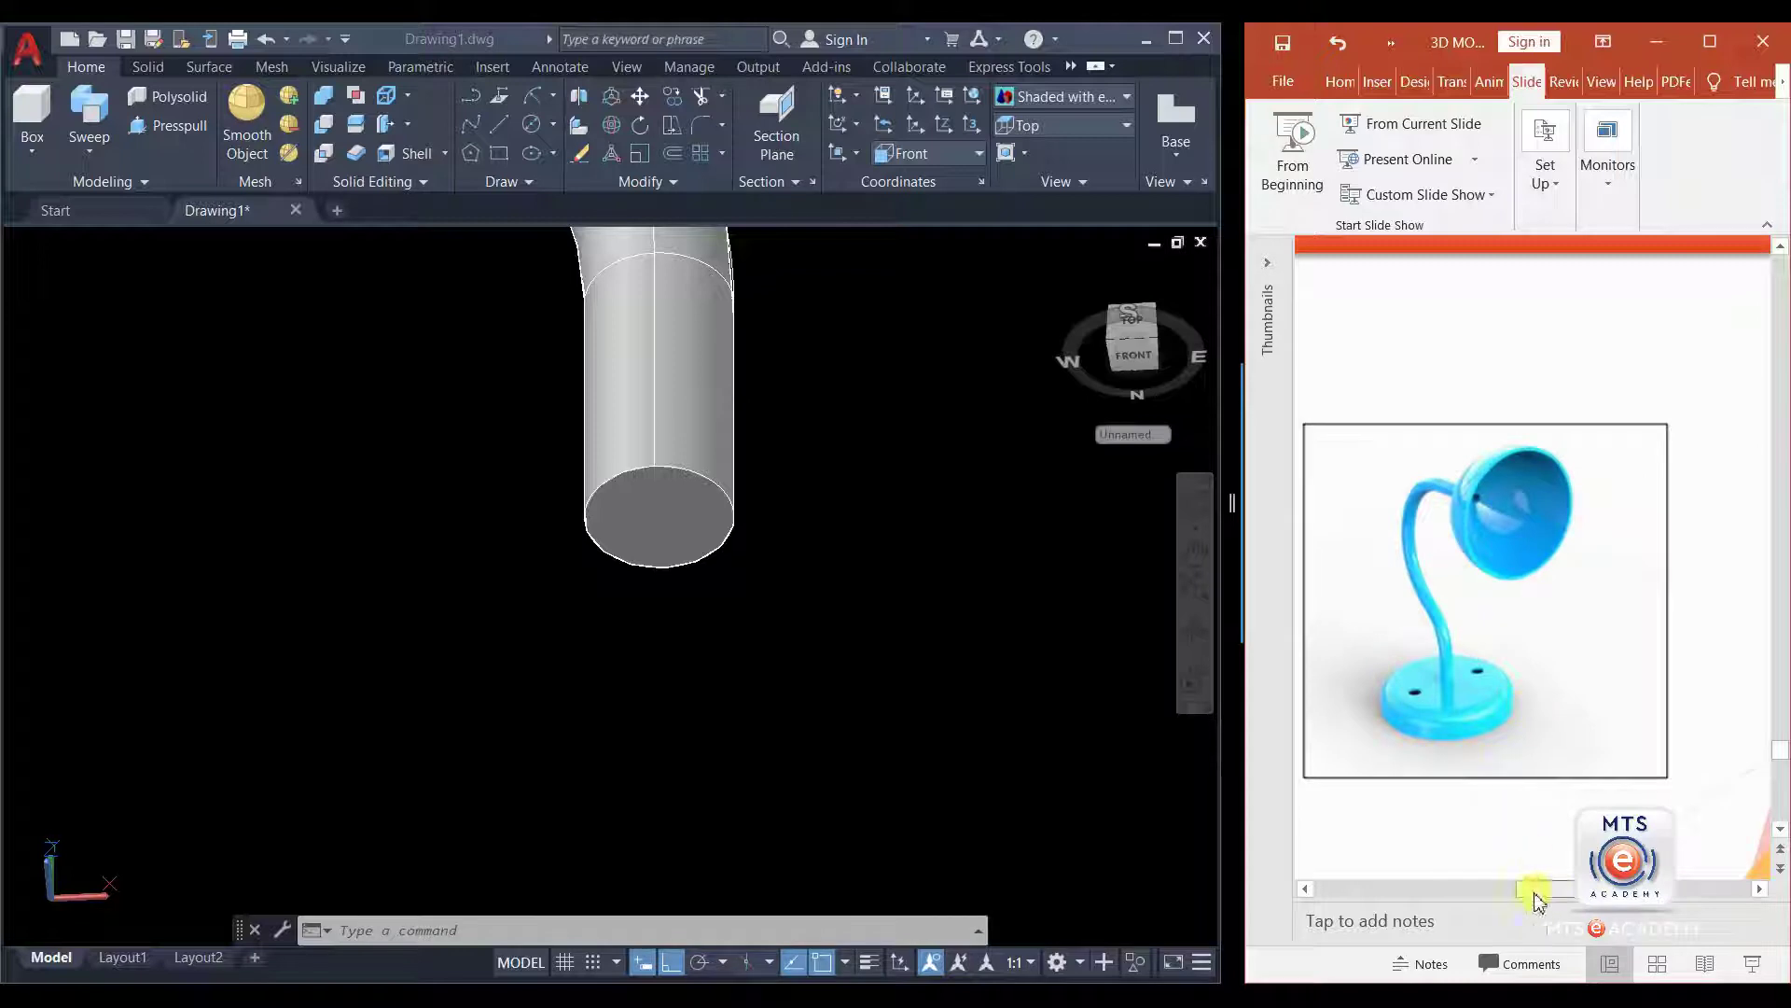
pyautogui.moveTo(1538, 899); pyautogui.dragTo(1407, 897)
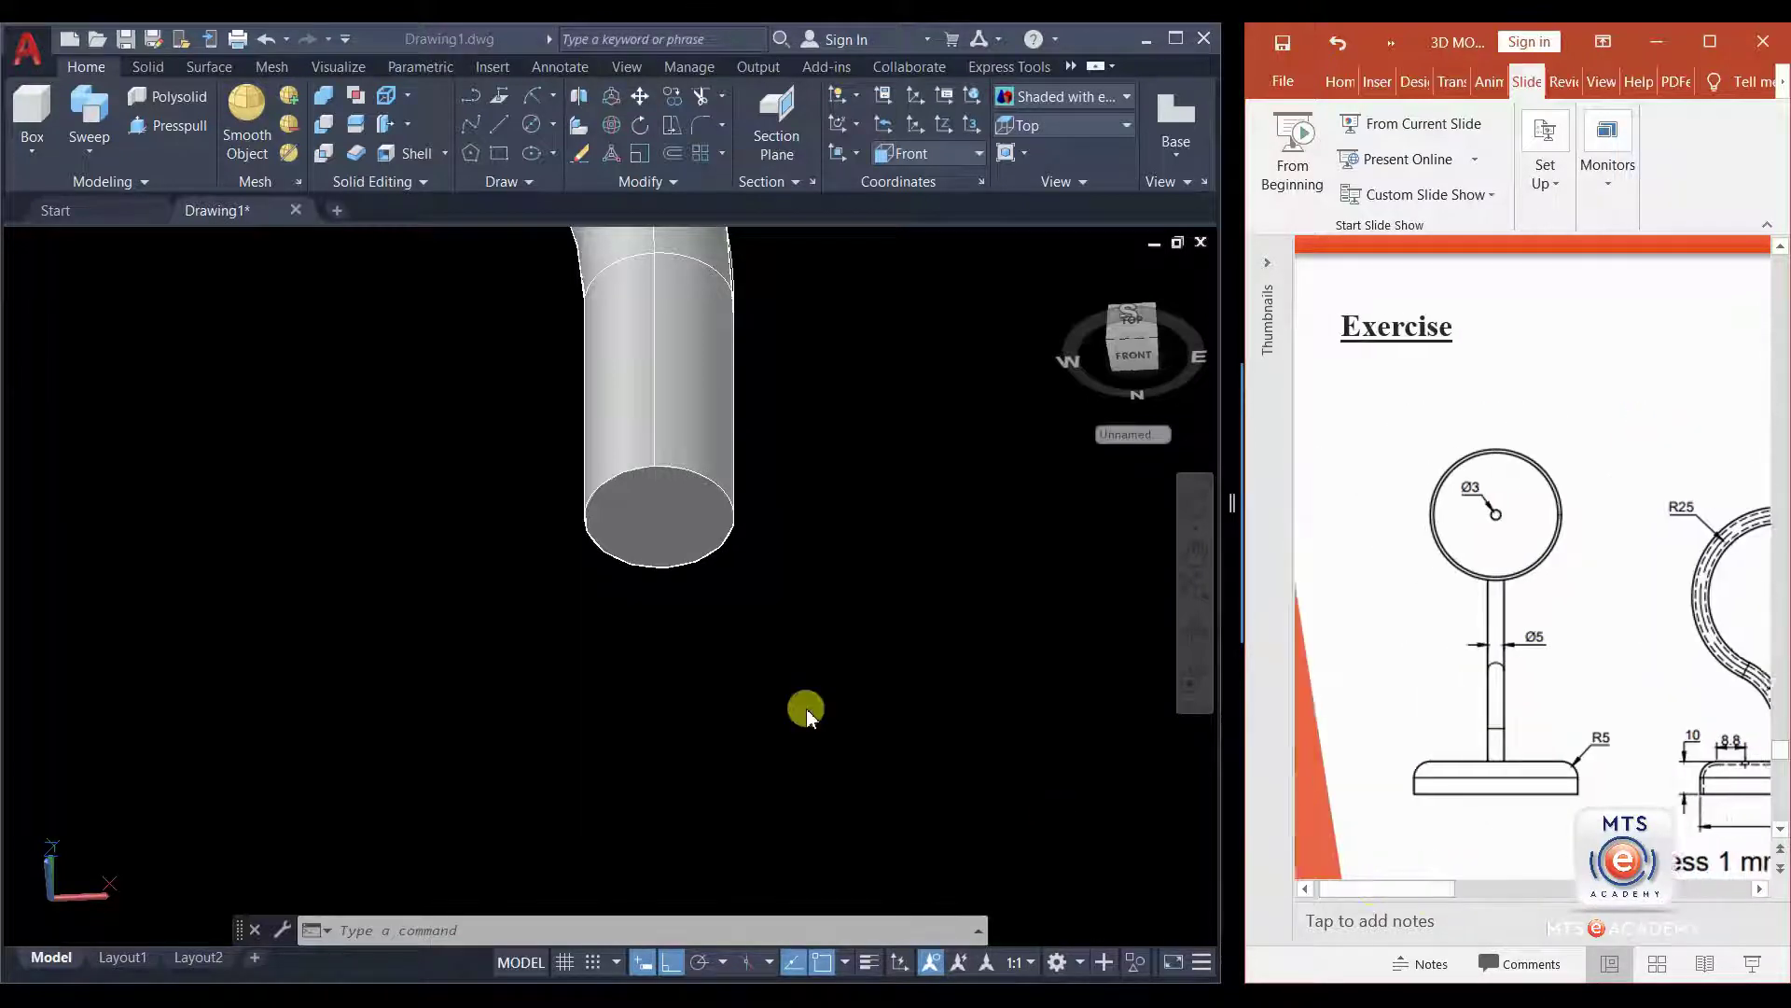
# - Align the UCS to the flat lower end face of the arm and switch to its top view
pyautogui.click(832, 481)
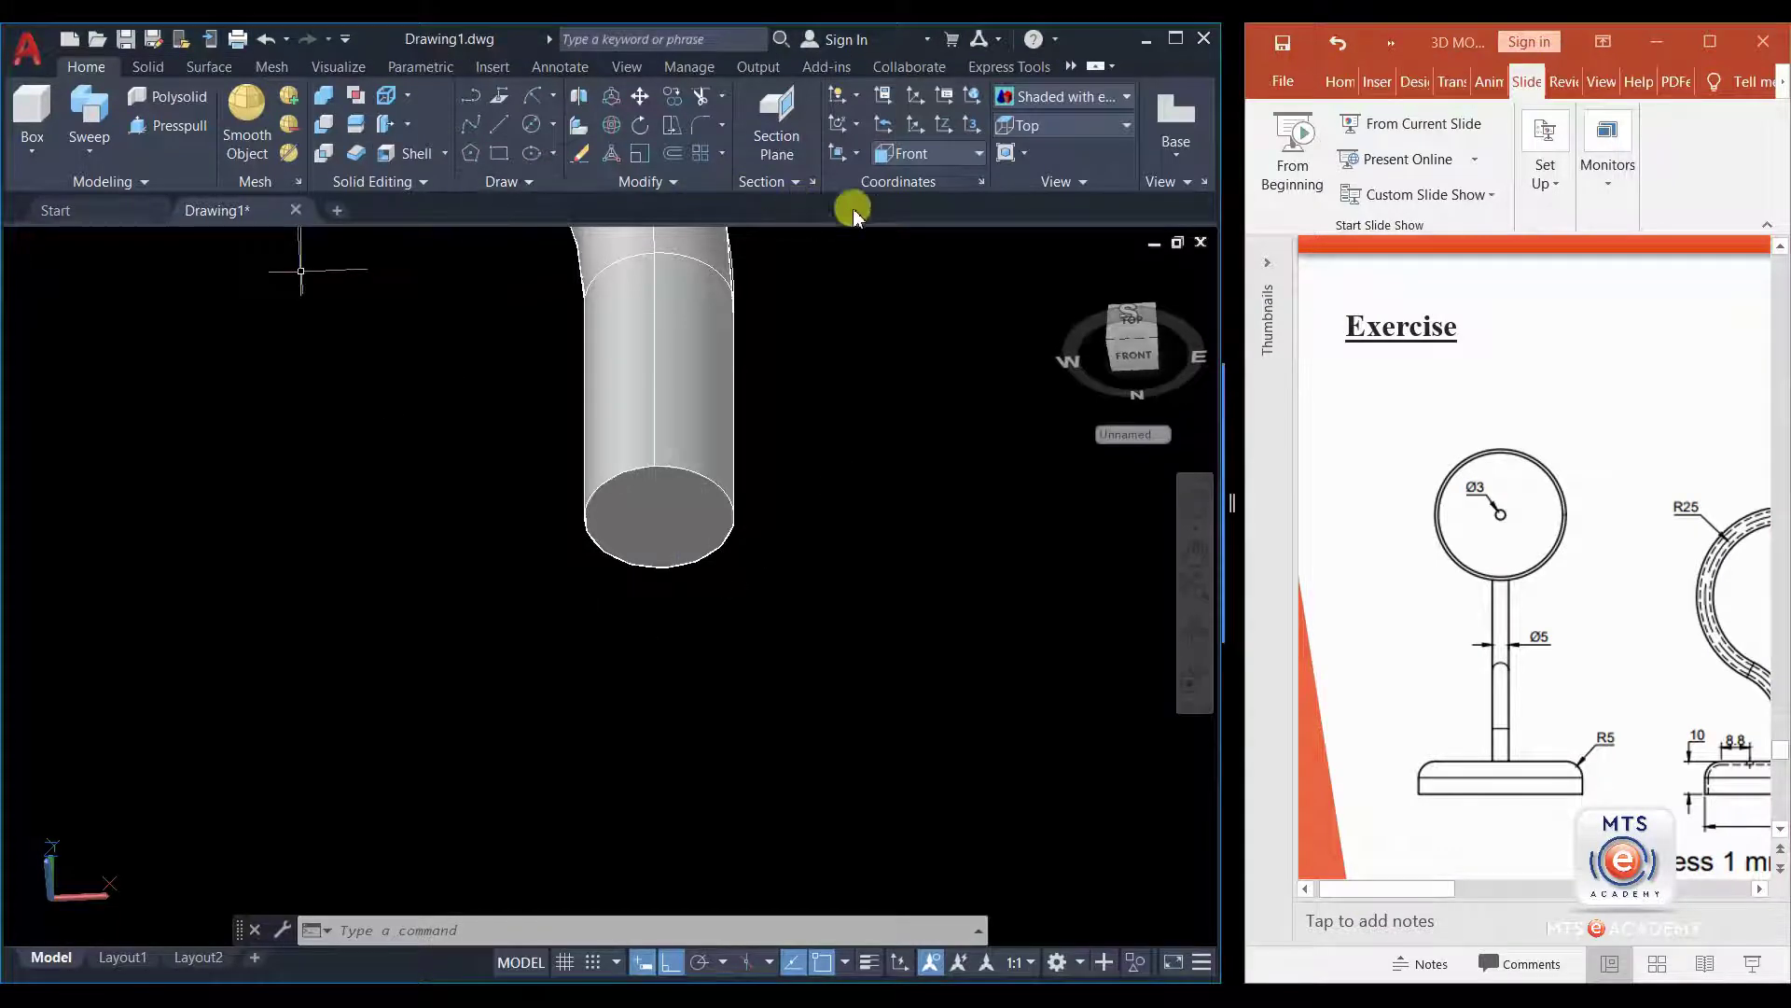
pyautogui.click(842, 153)
pyautogui.click(847, 286)
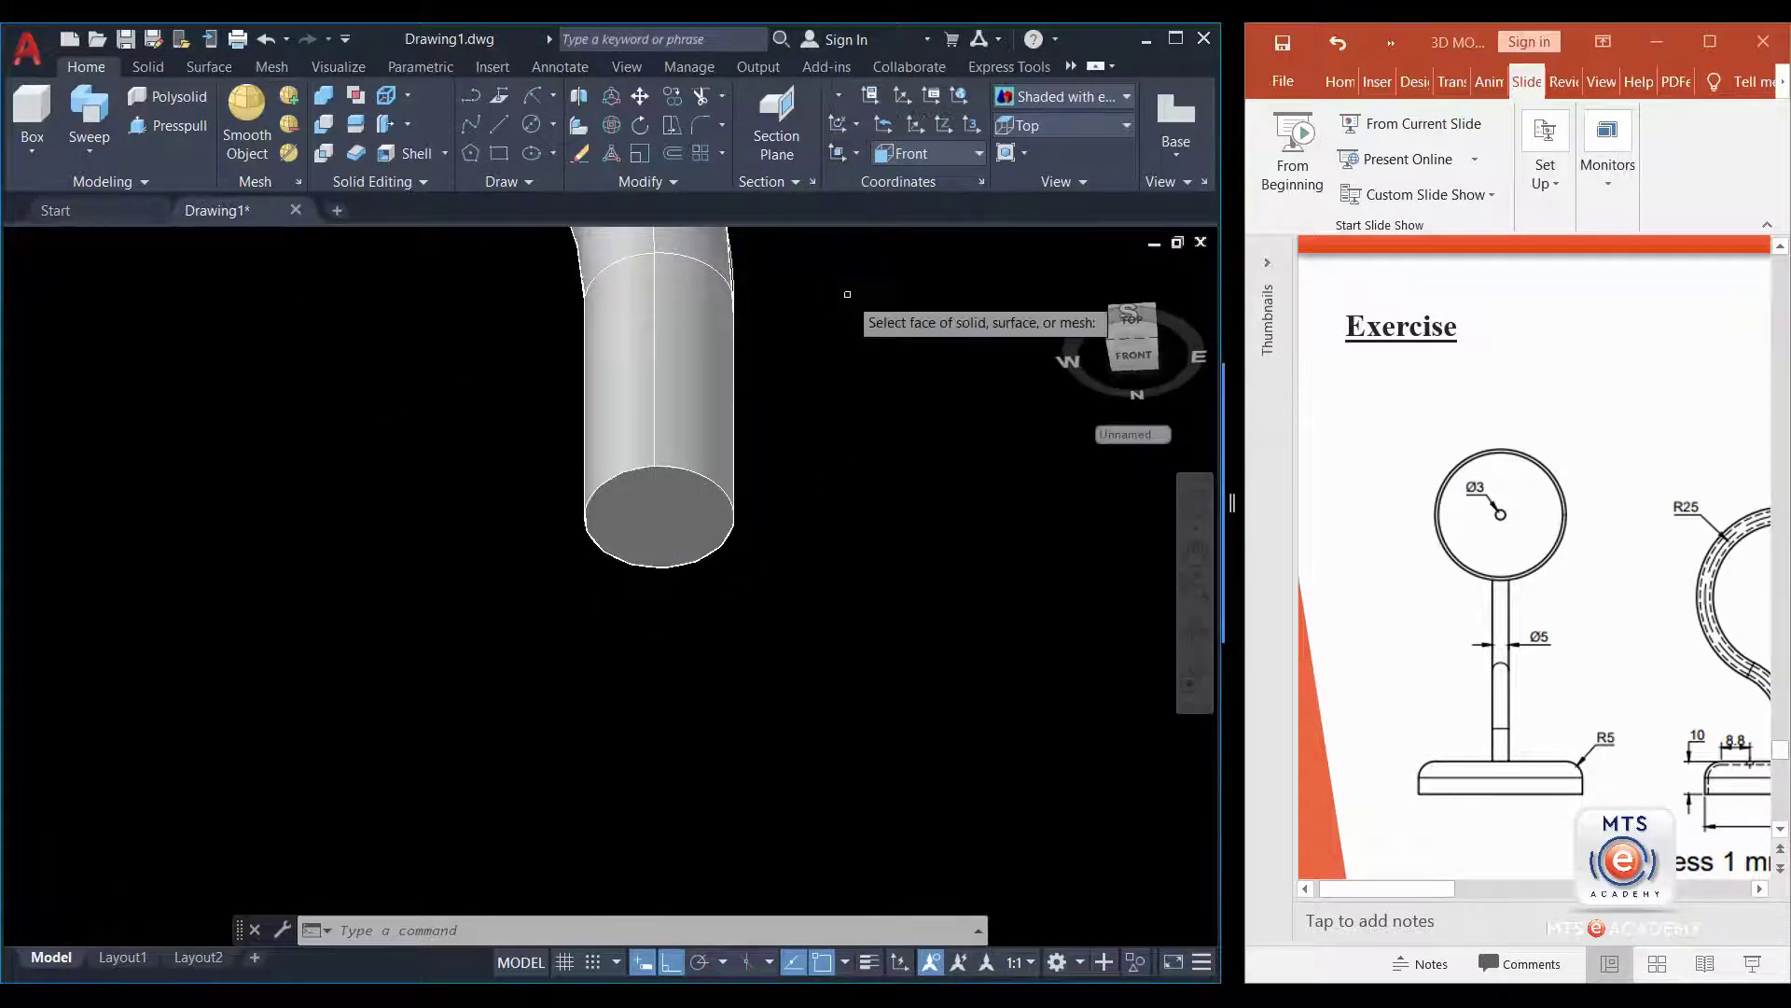
pyautogui.scroll(2, 650, 528)
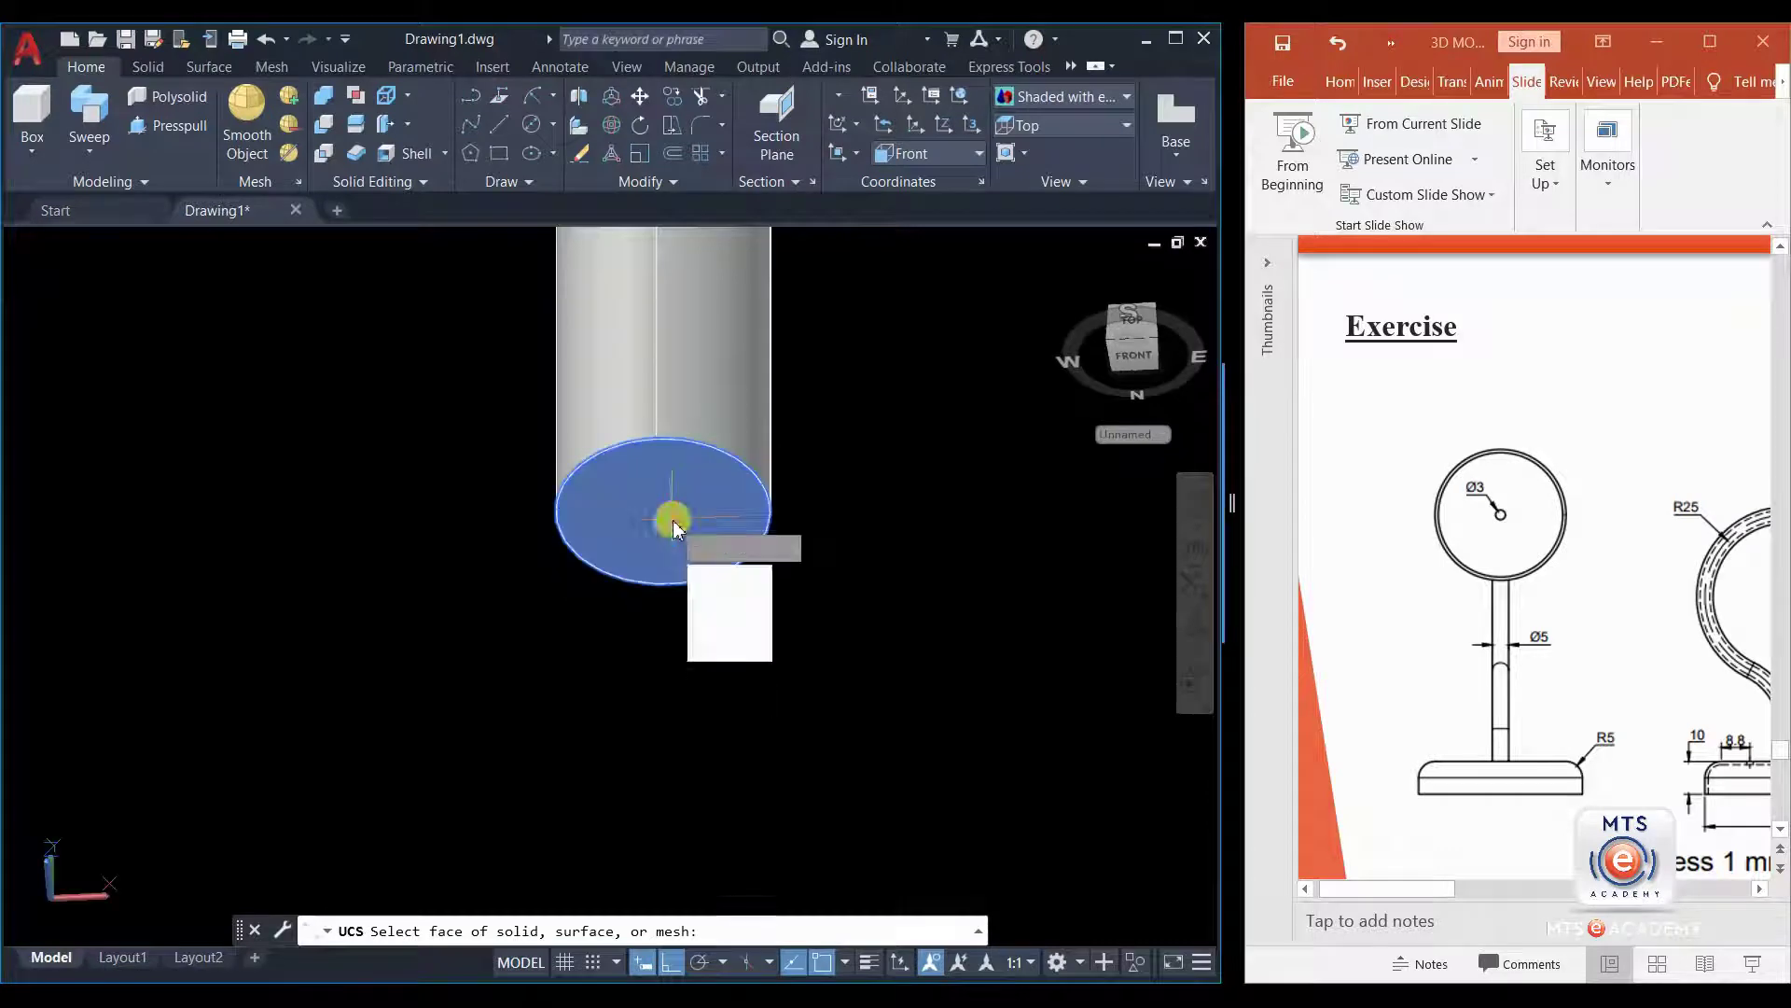
pyautogui.click(672, 516)
pyautogui.press('Return')
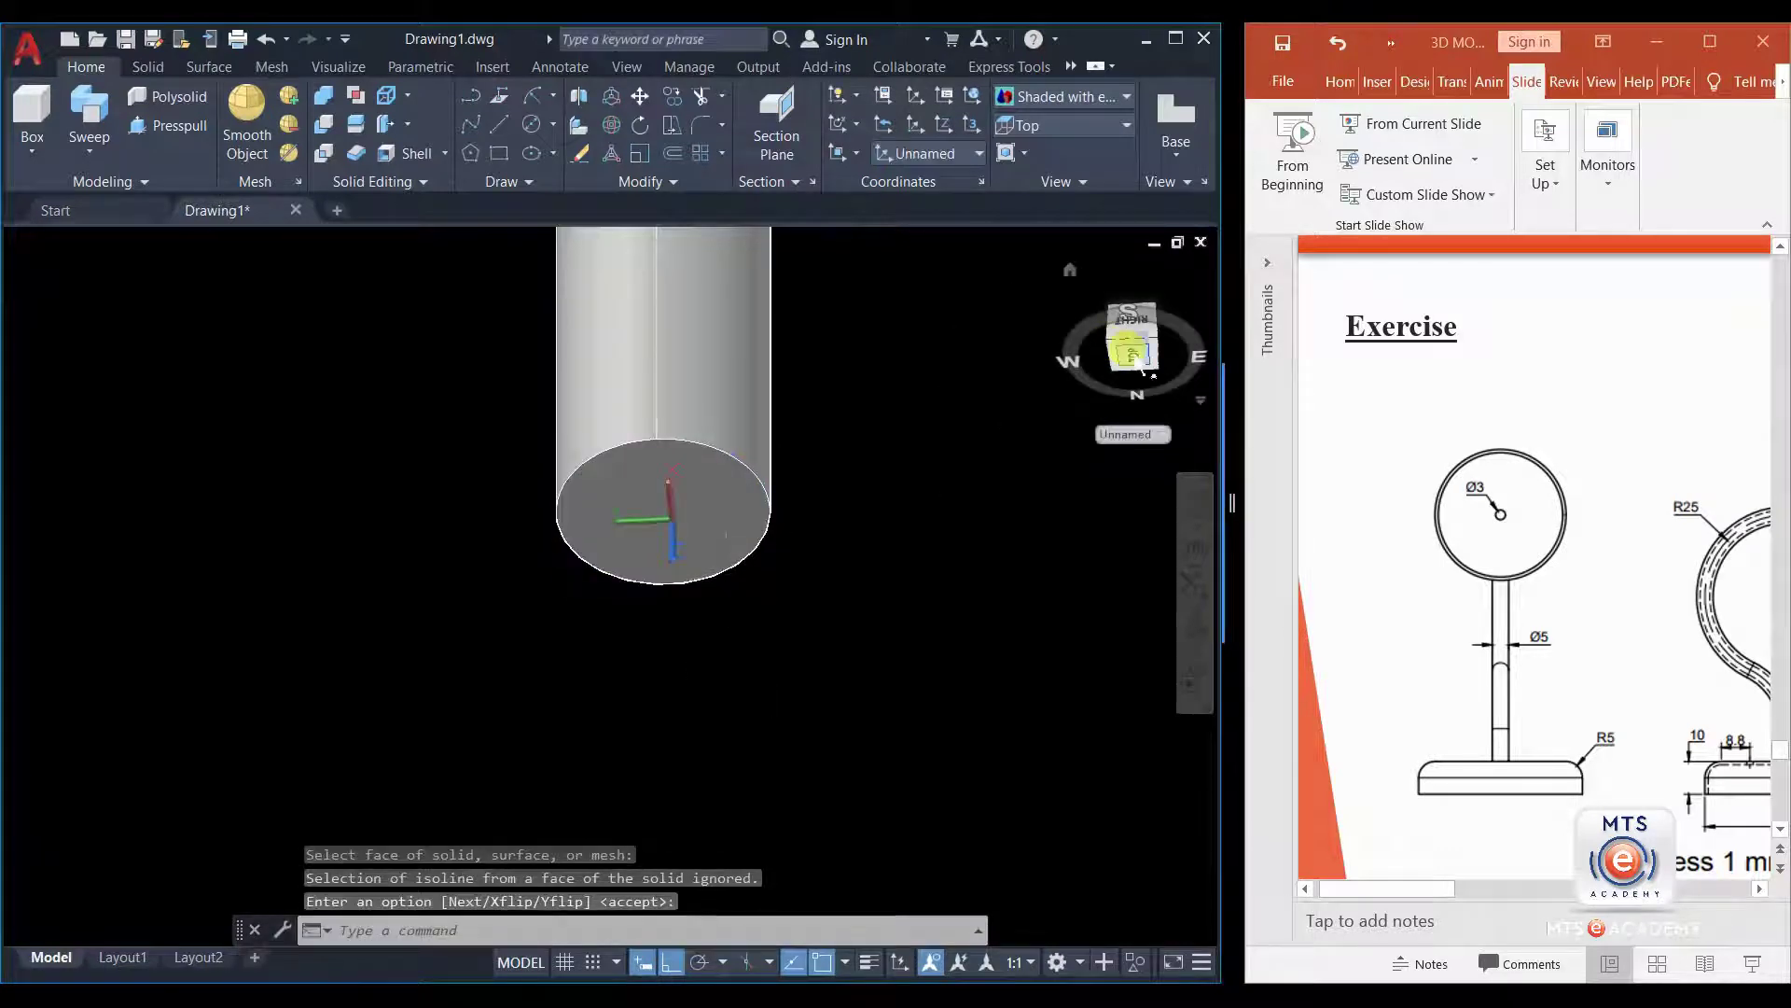
pyautogui.click(1142, 363)
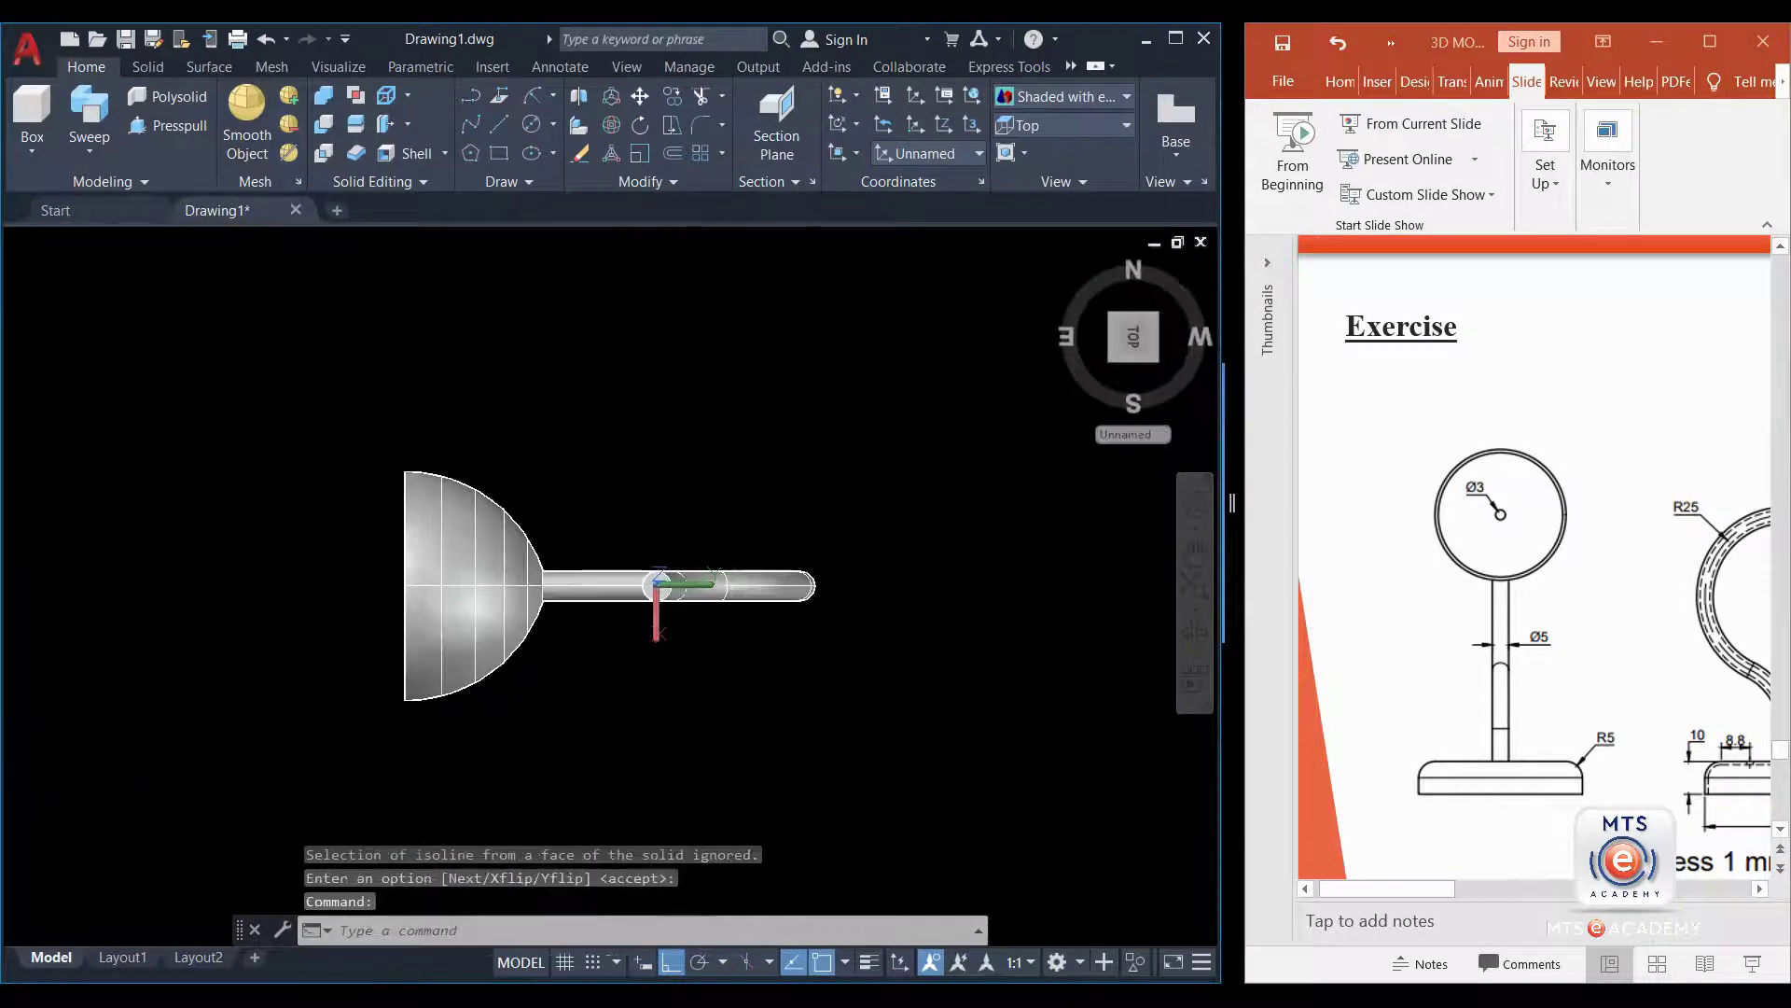
pyautogui.scroll(4, 660, 688)
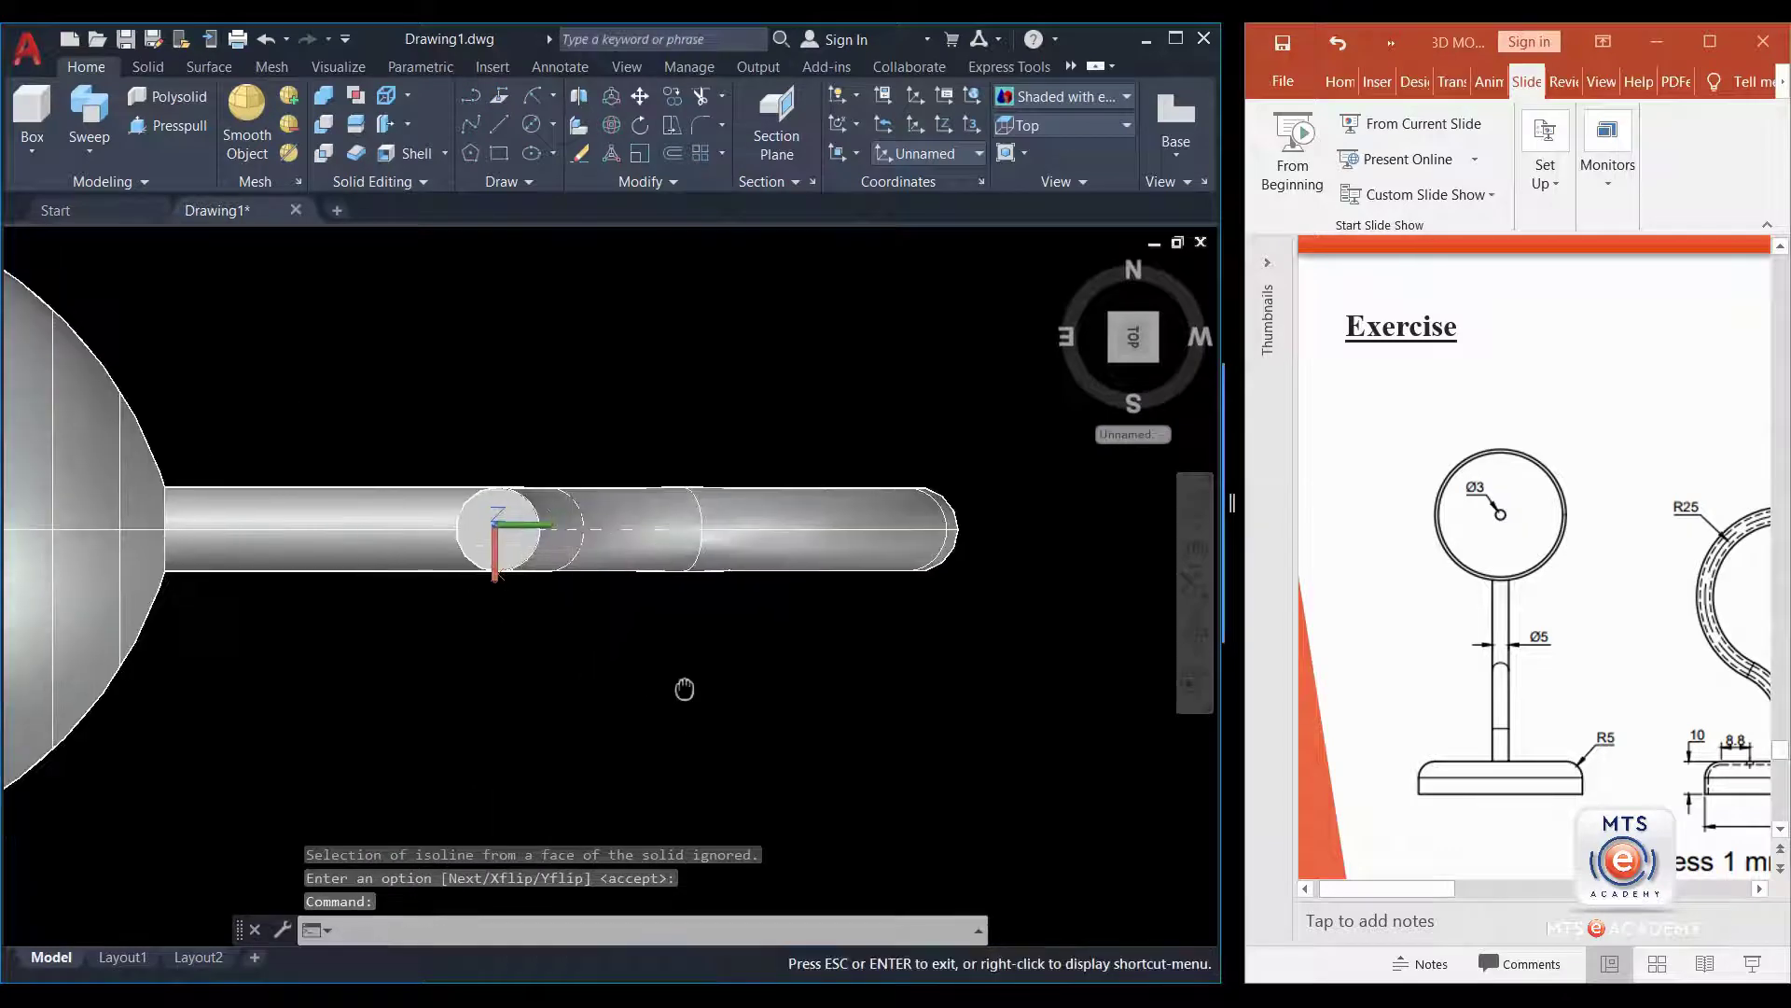
pyautogui.click(553, 137)
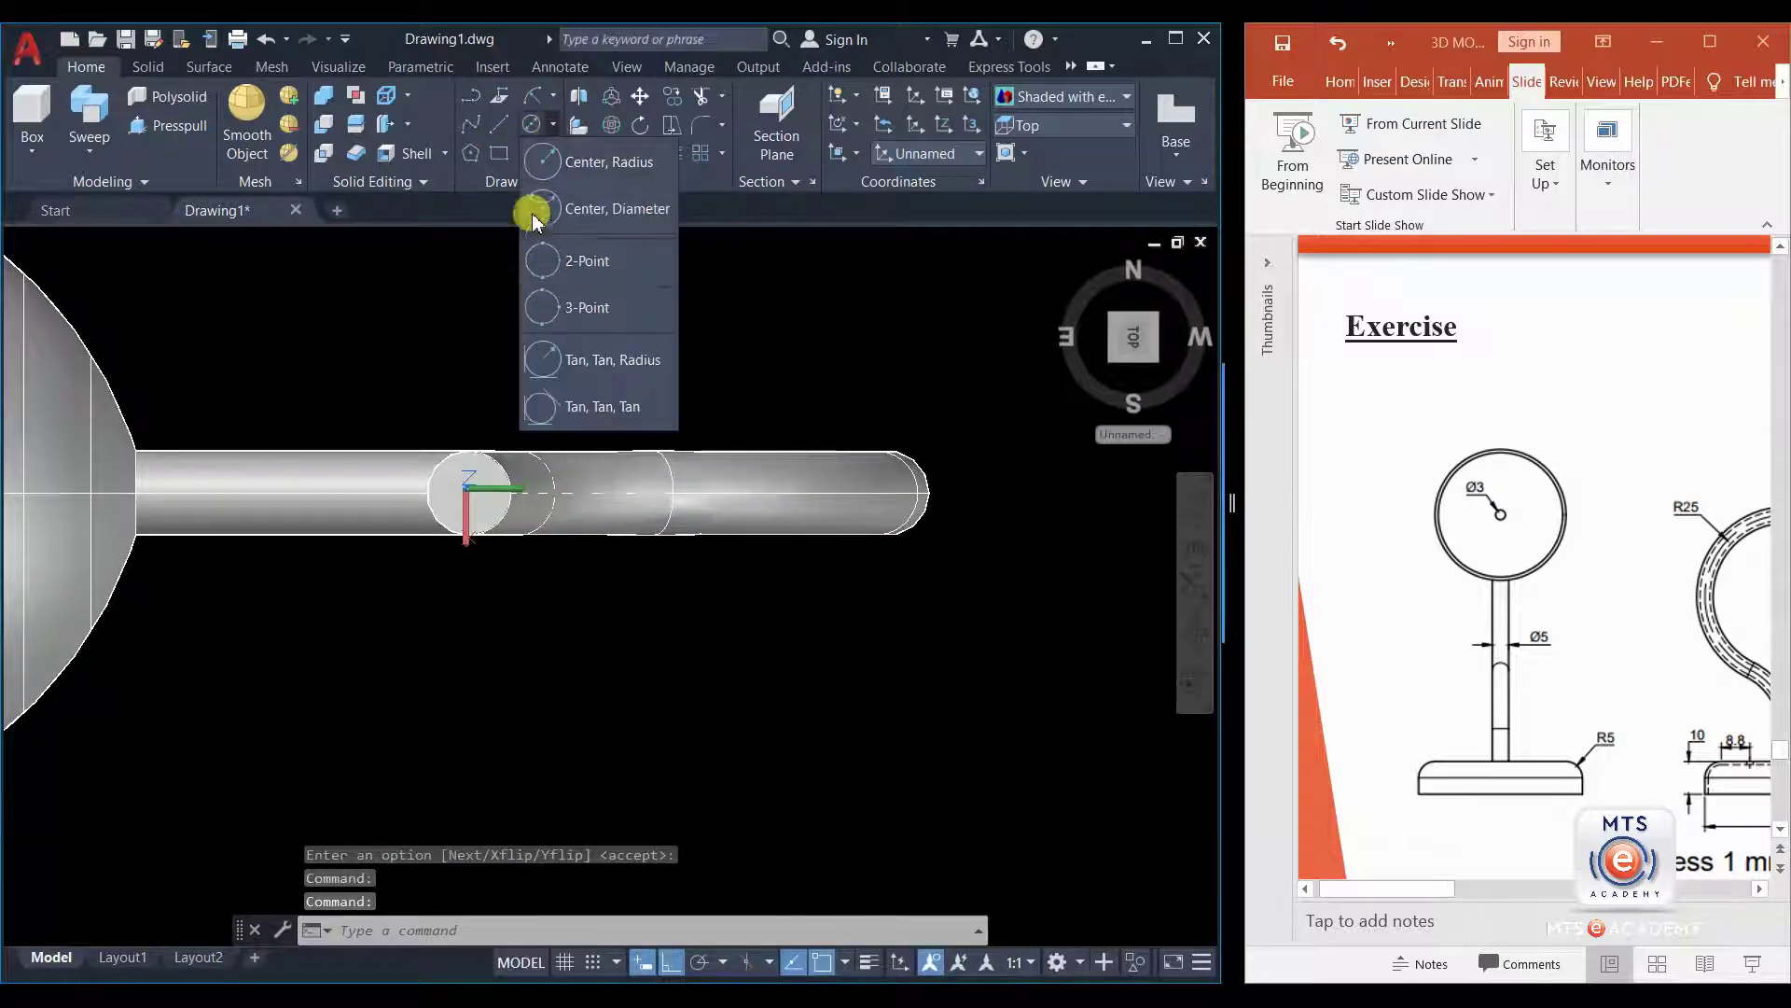
pyautogui.click(539, 201)
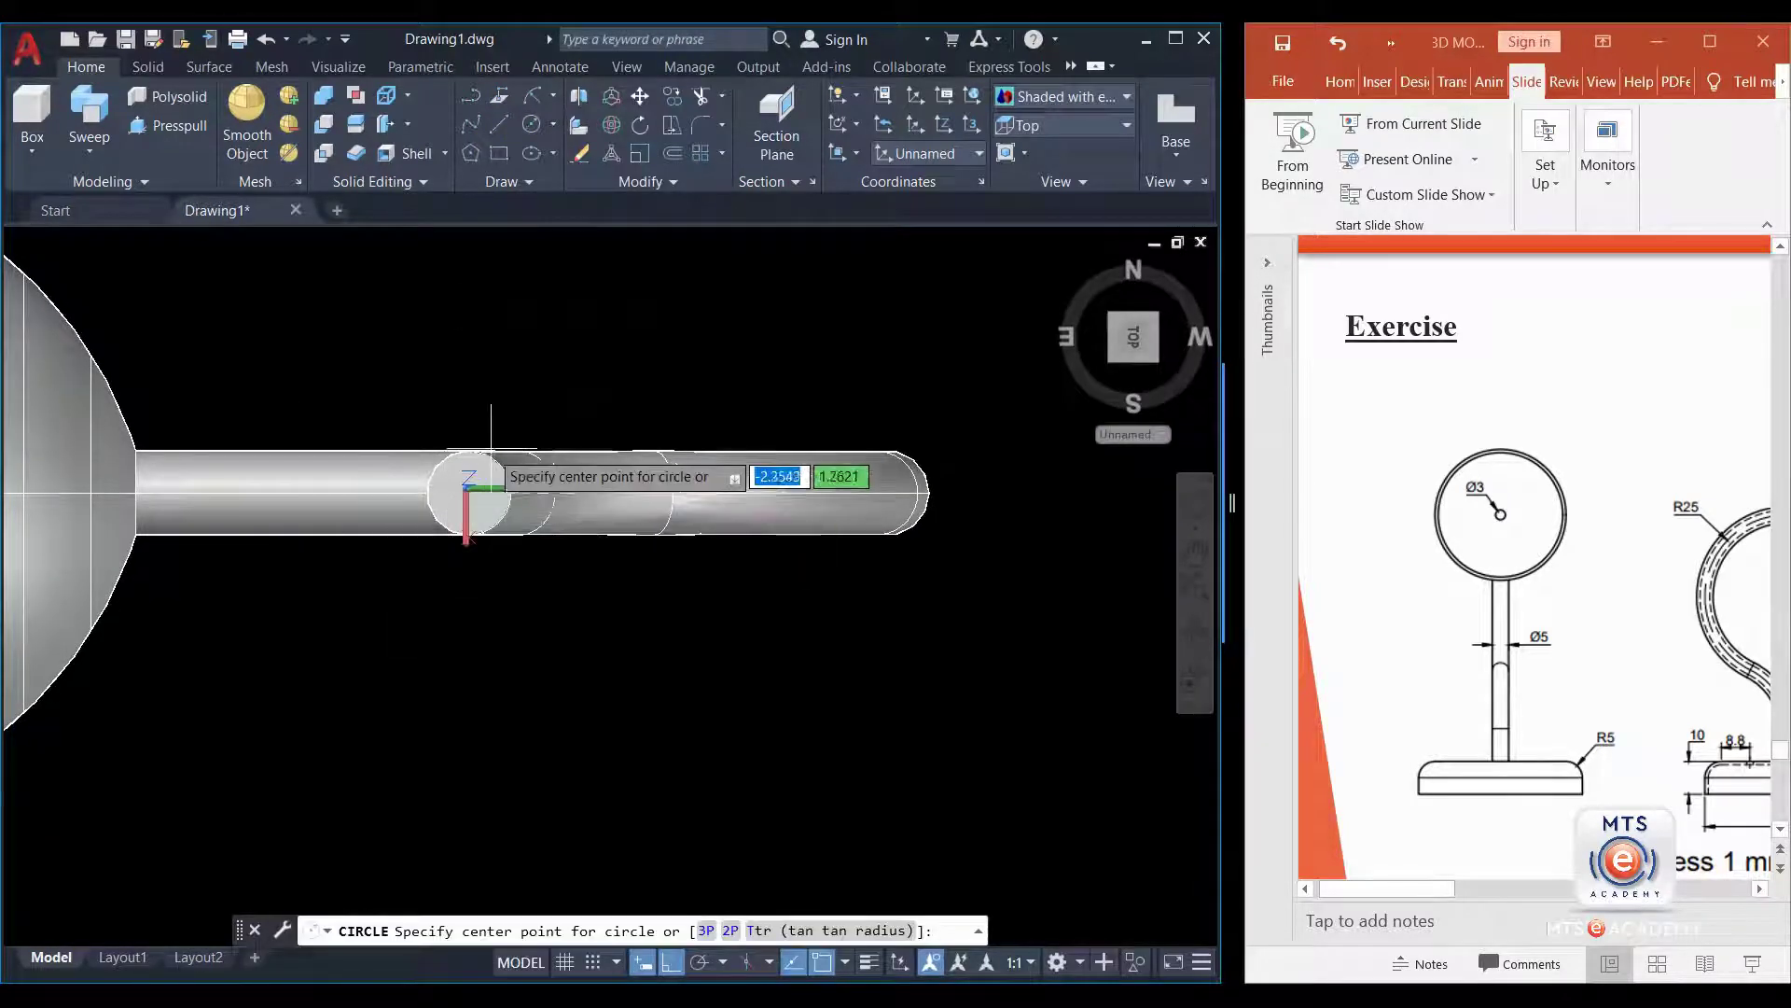
pyautogui.click(468, 491)
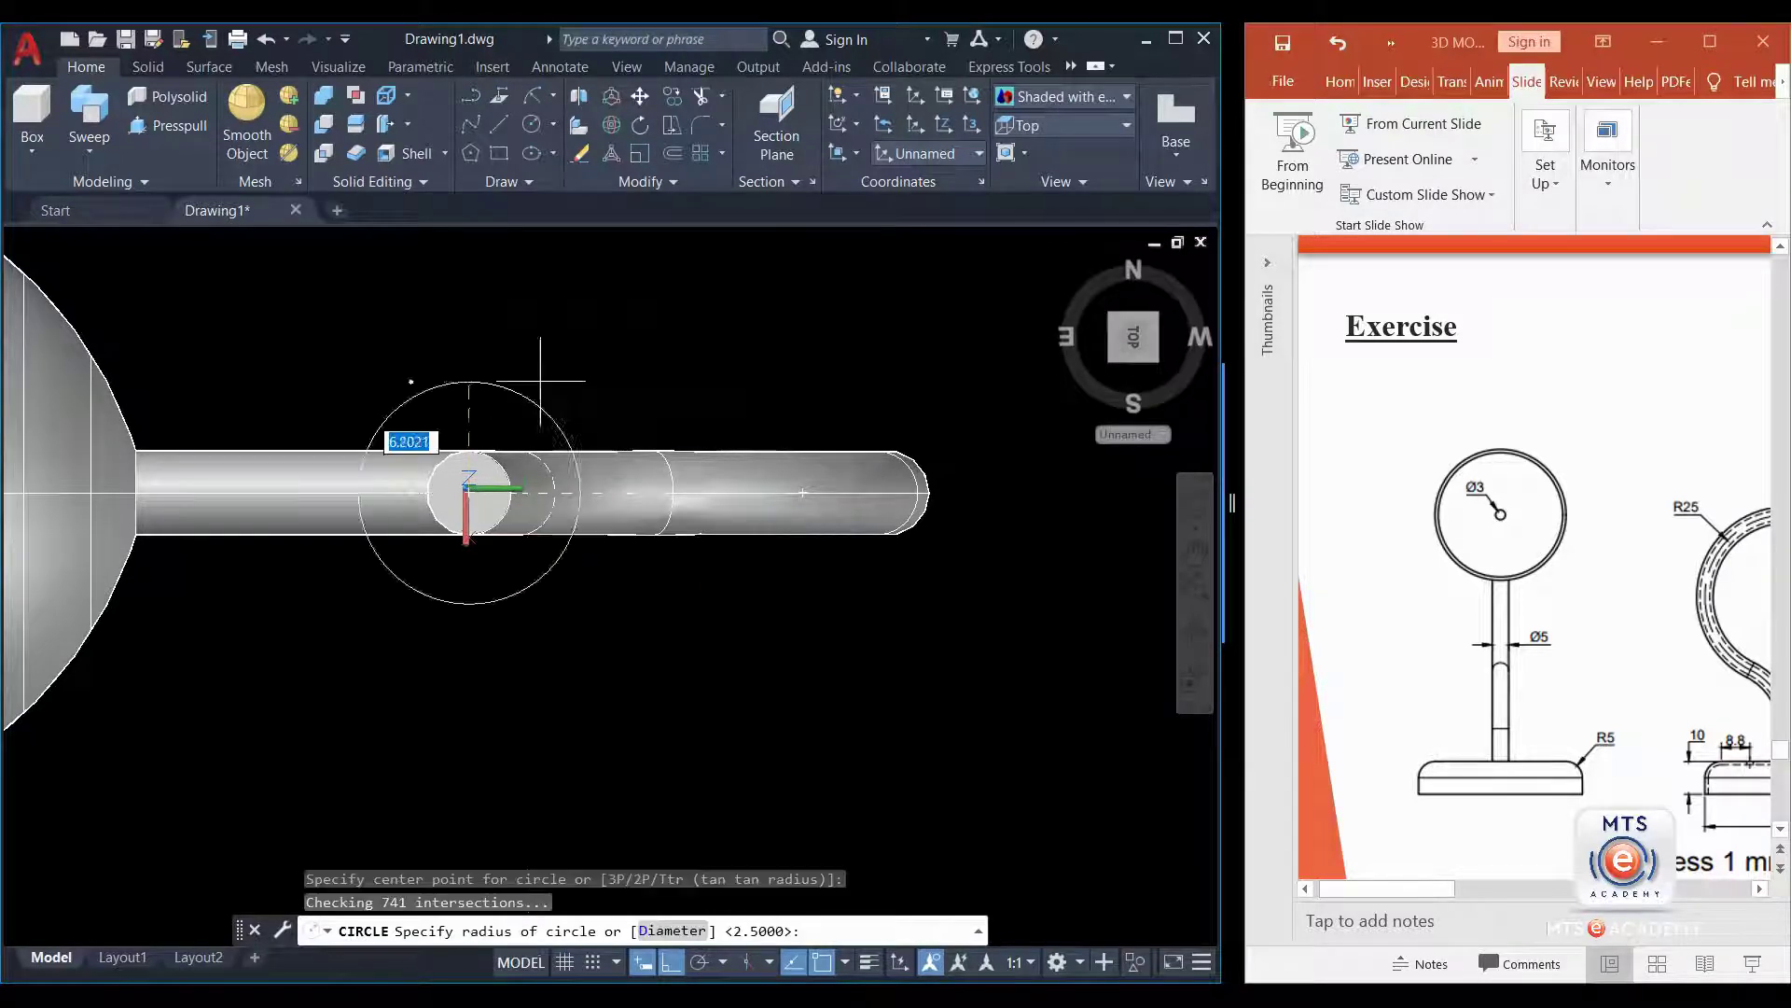
pyautogui.press('Escape')
pyautogui.scroll(-5, 588, 448)
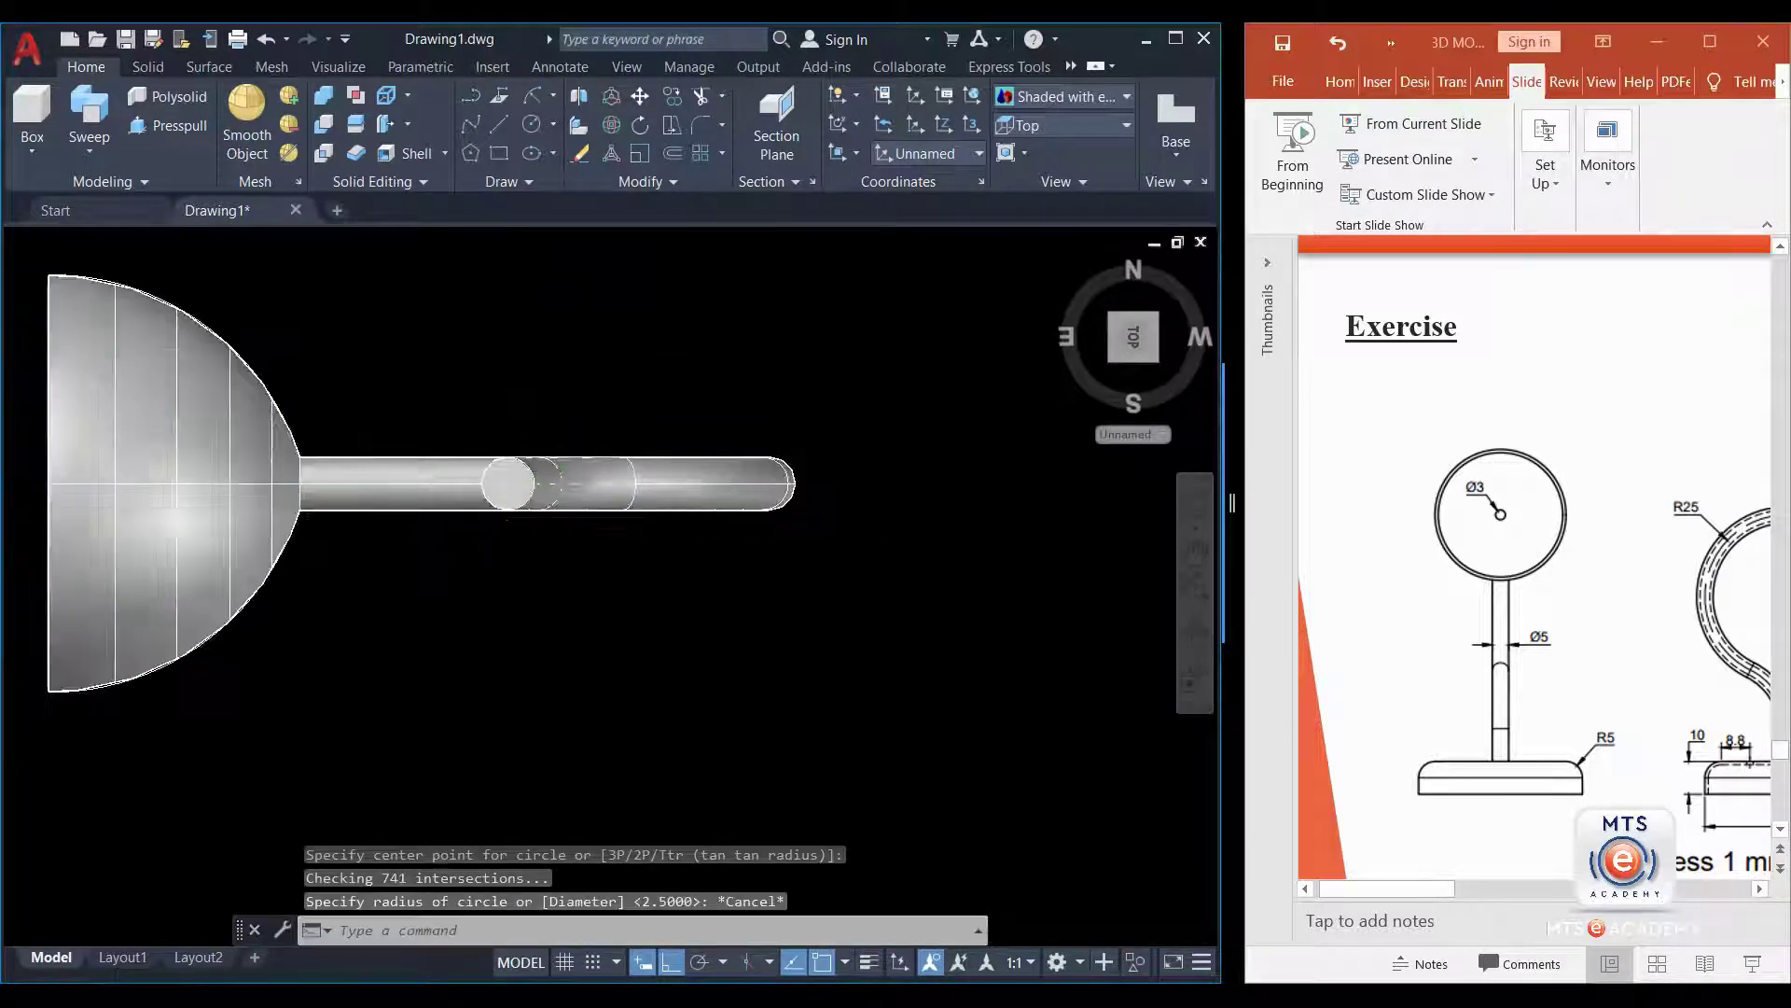
pyautogui.moveTo(820, 500); pyautogui.dragTo(502, 489, button='middle')
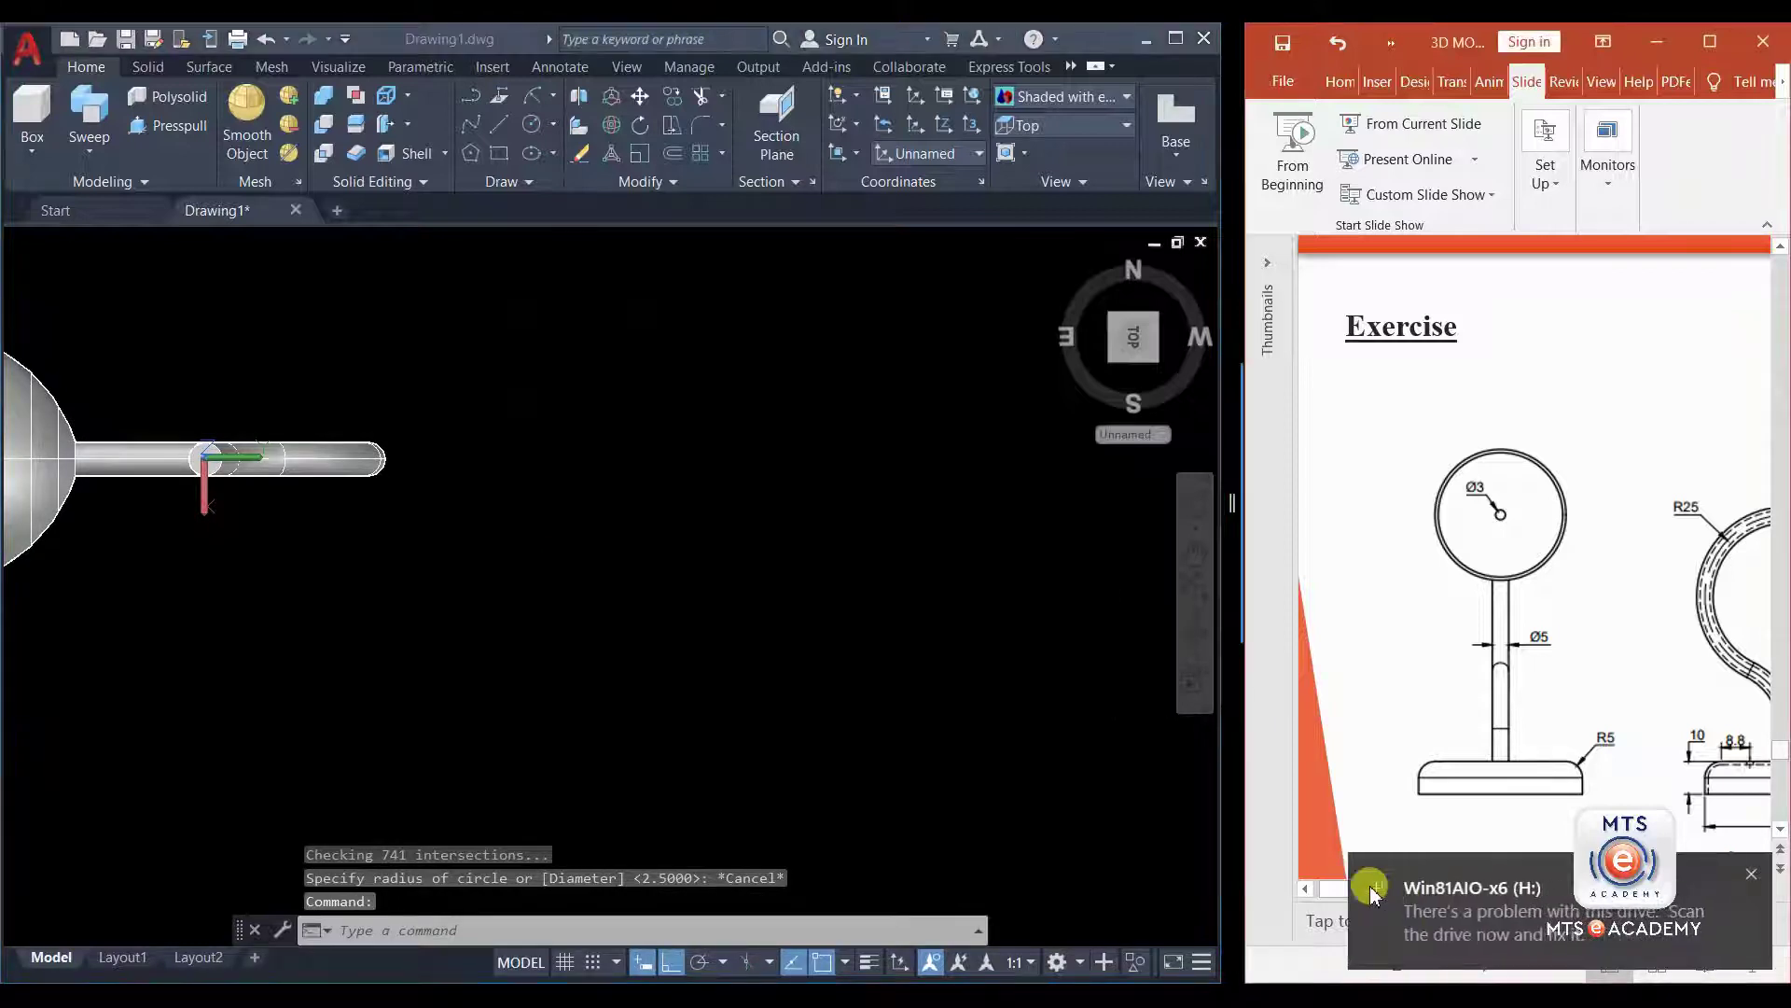
# - Dismiss the drive notification, close the file window and bring the exercise presentation back beside the model
pyautogui.click(1752, 875)
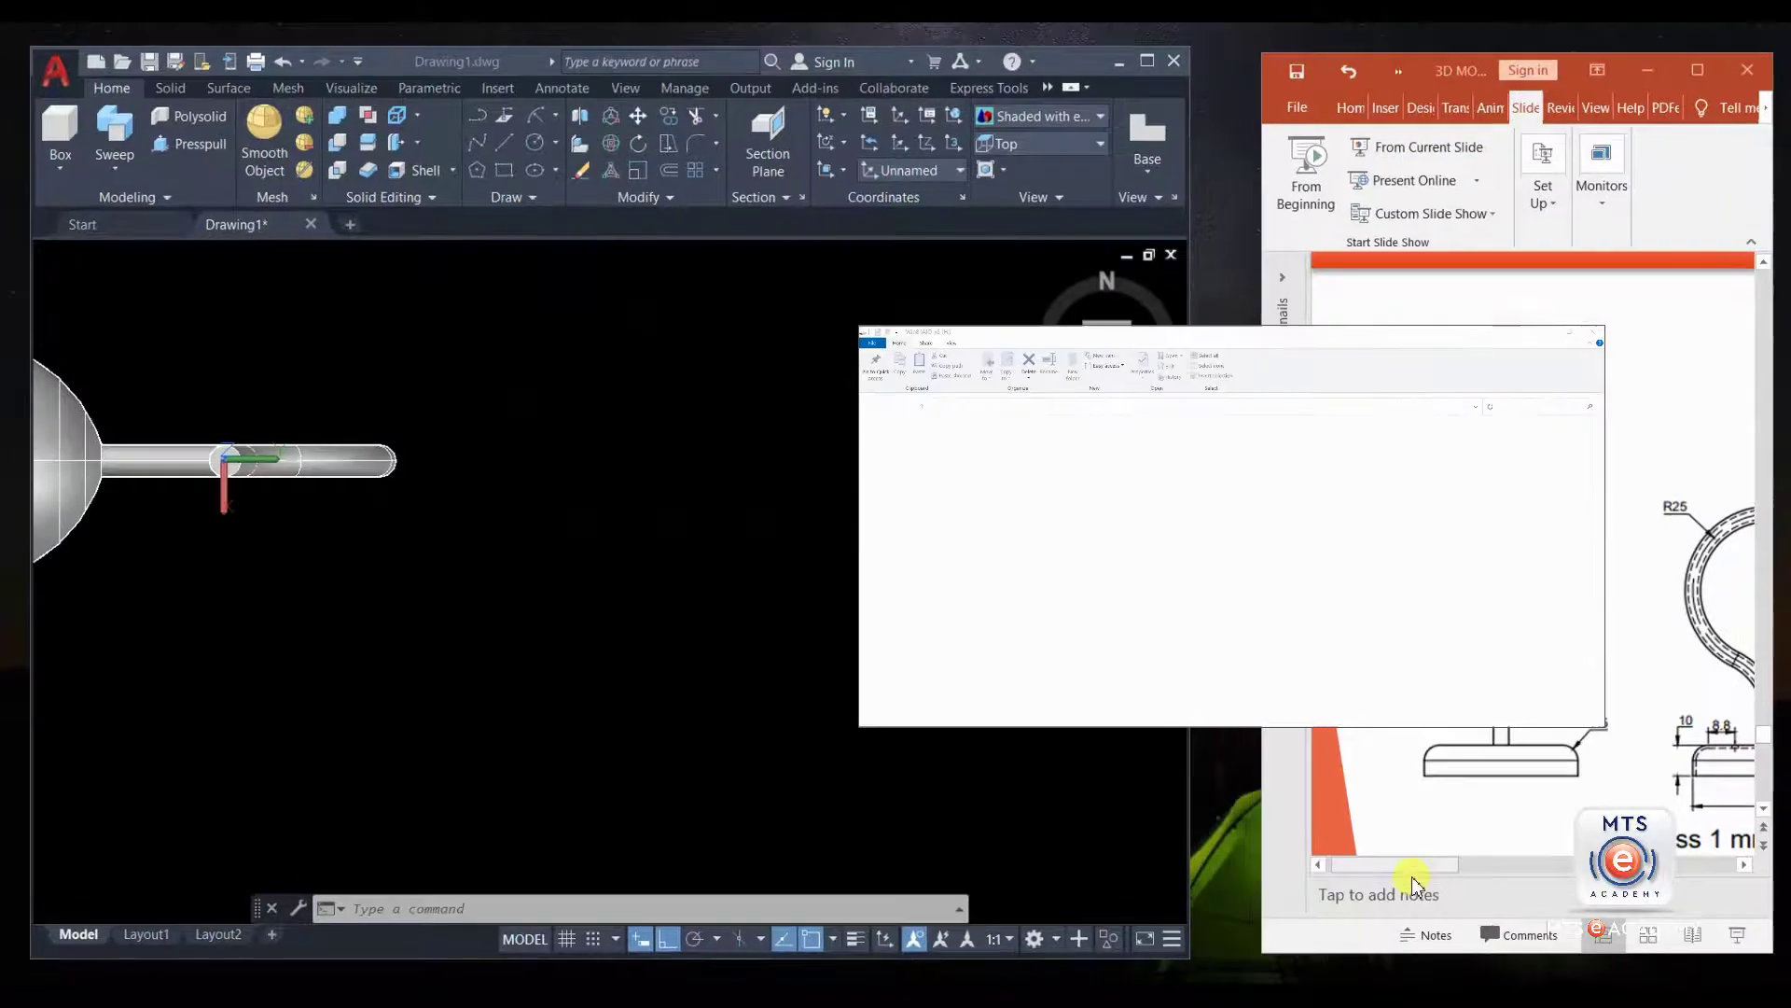
pyautogui.click(1414, 879)
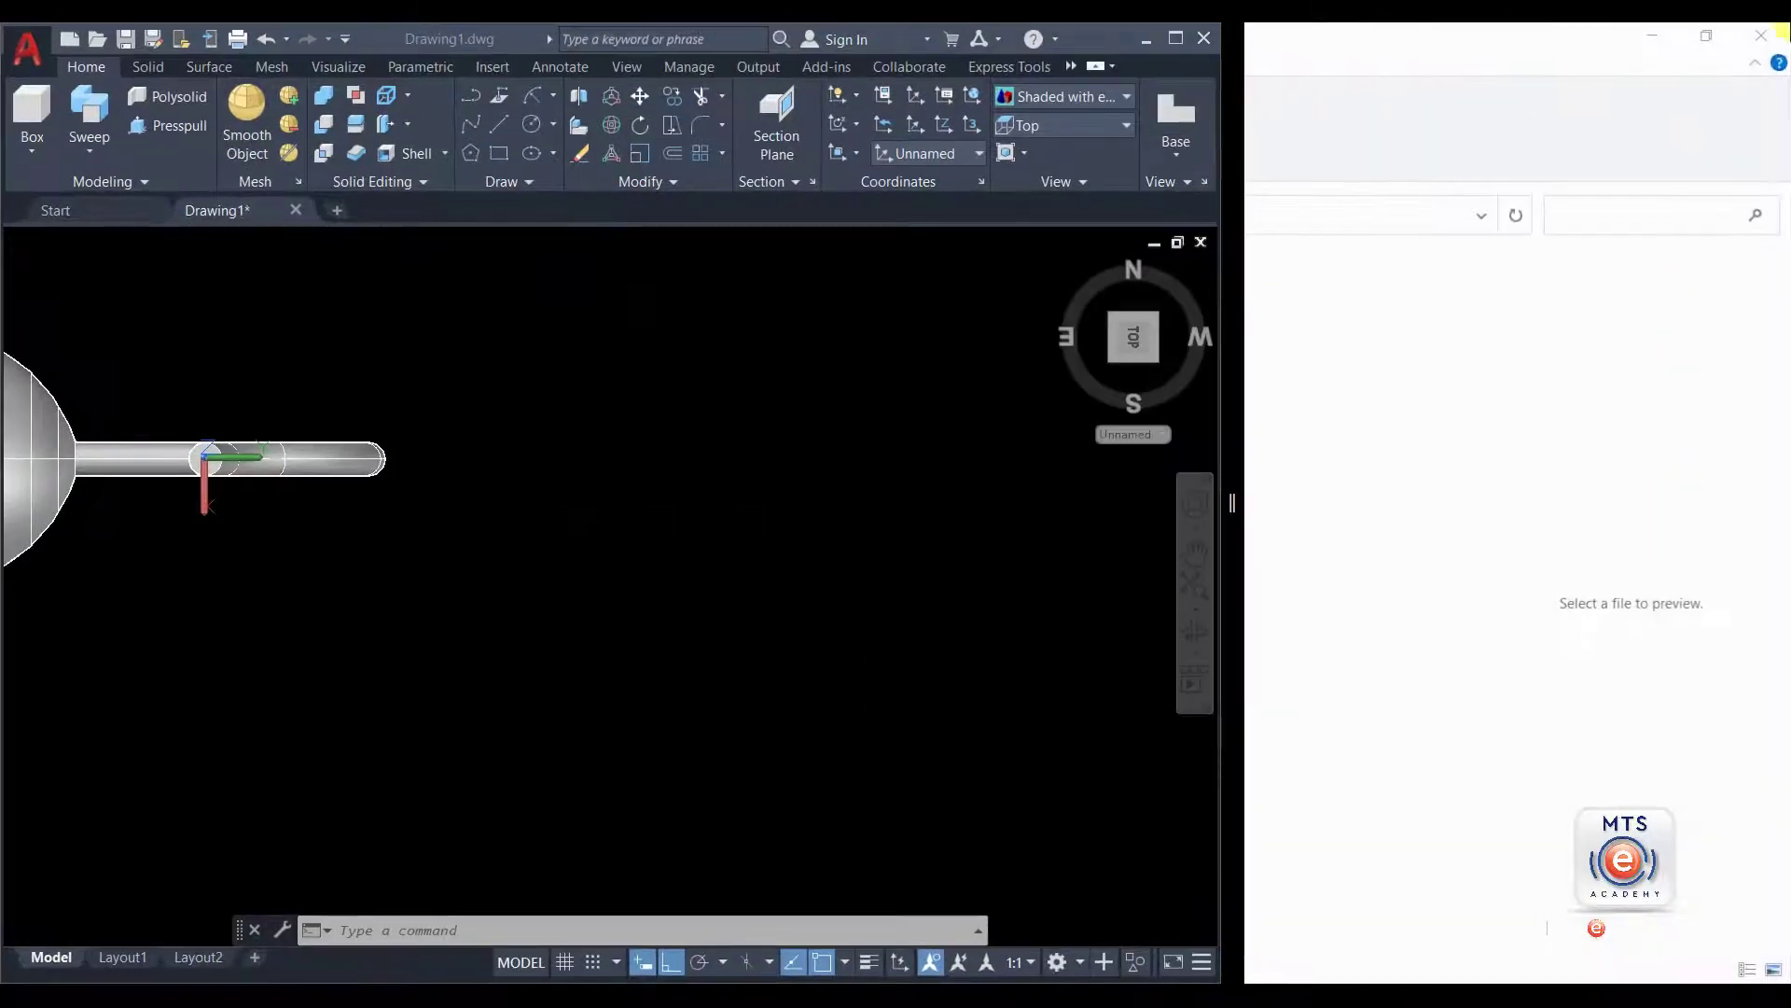
pyautogui.click(1752, 37)
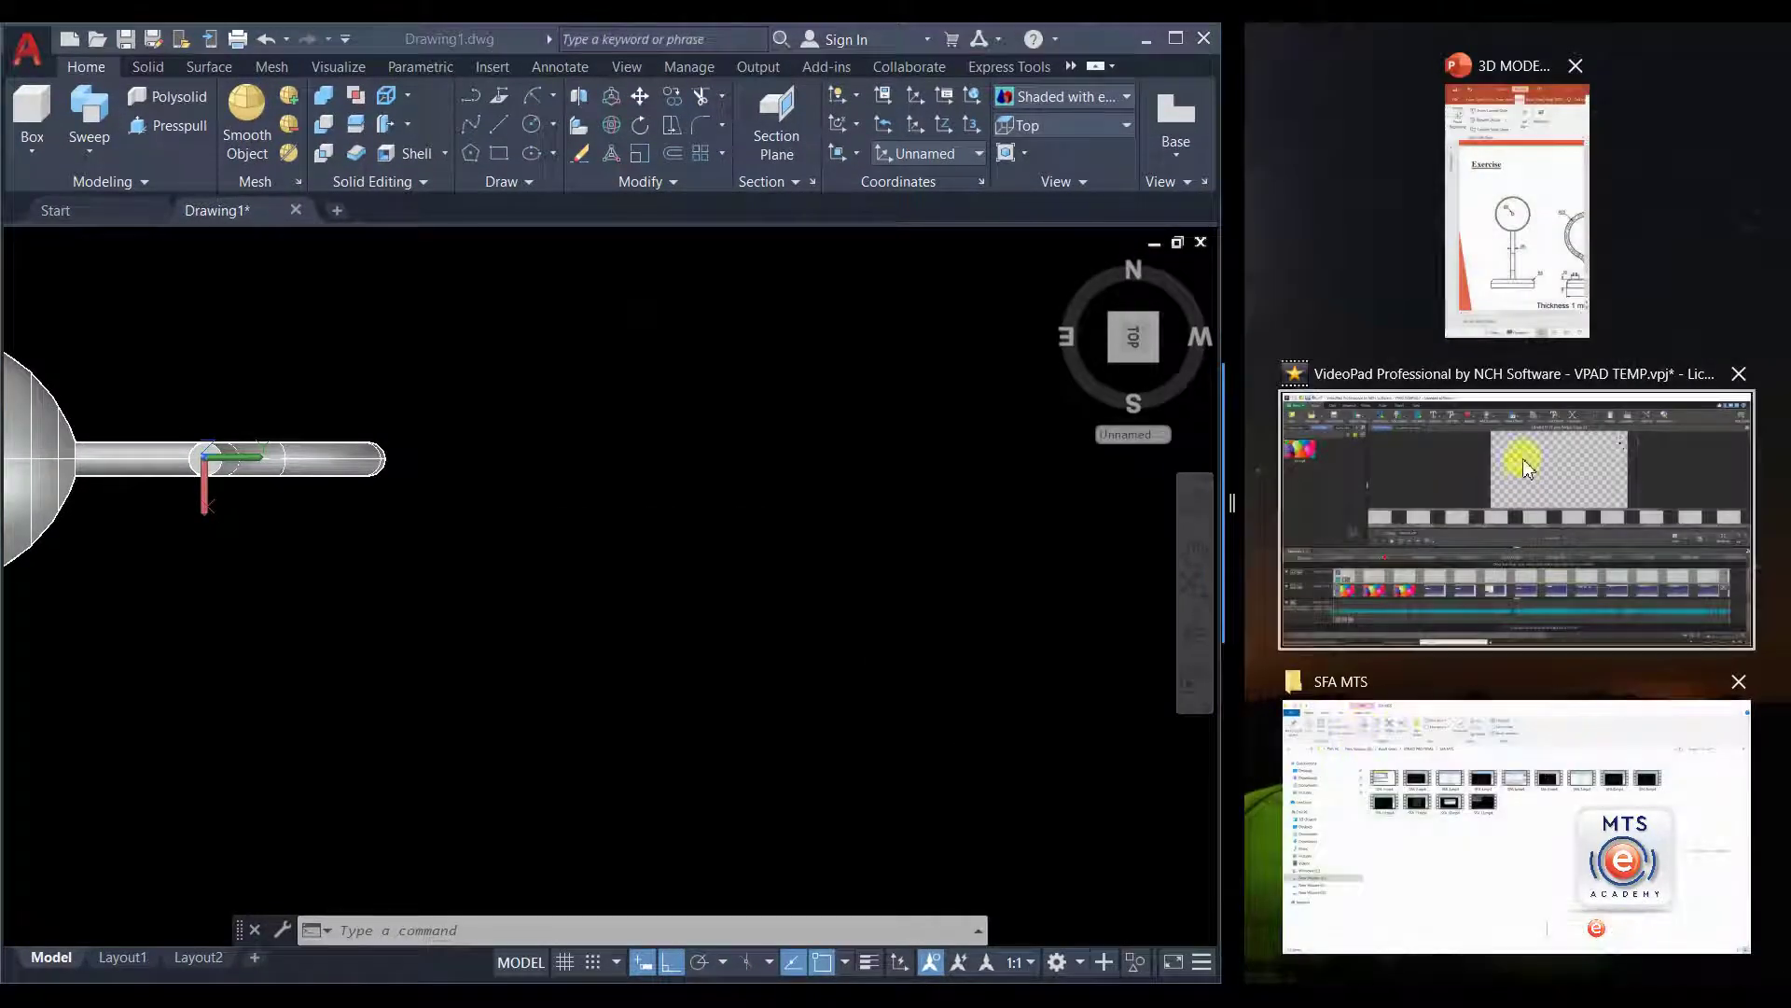
pyautogui.click(1519, 176)
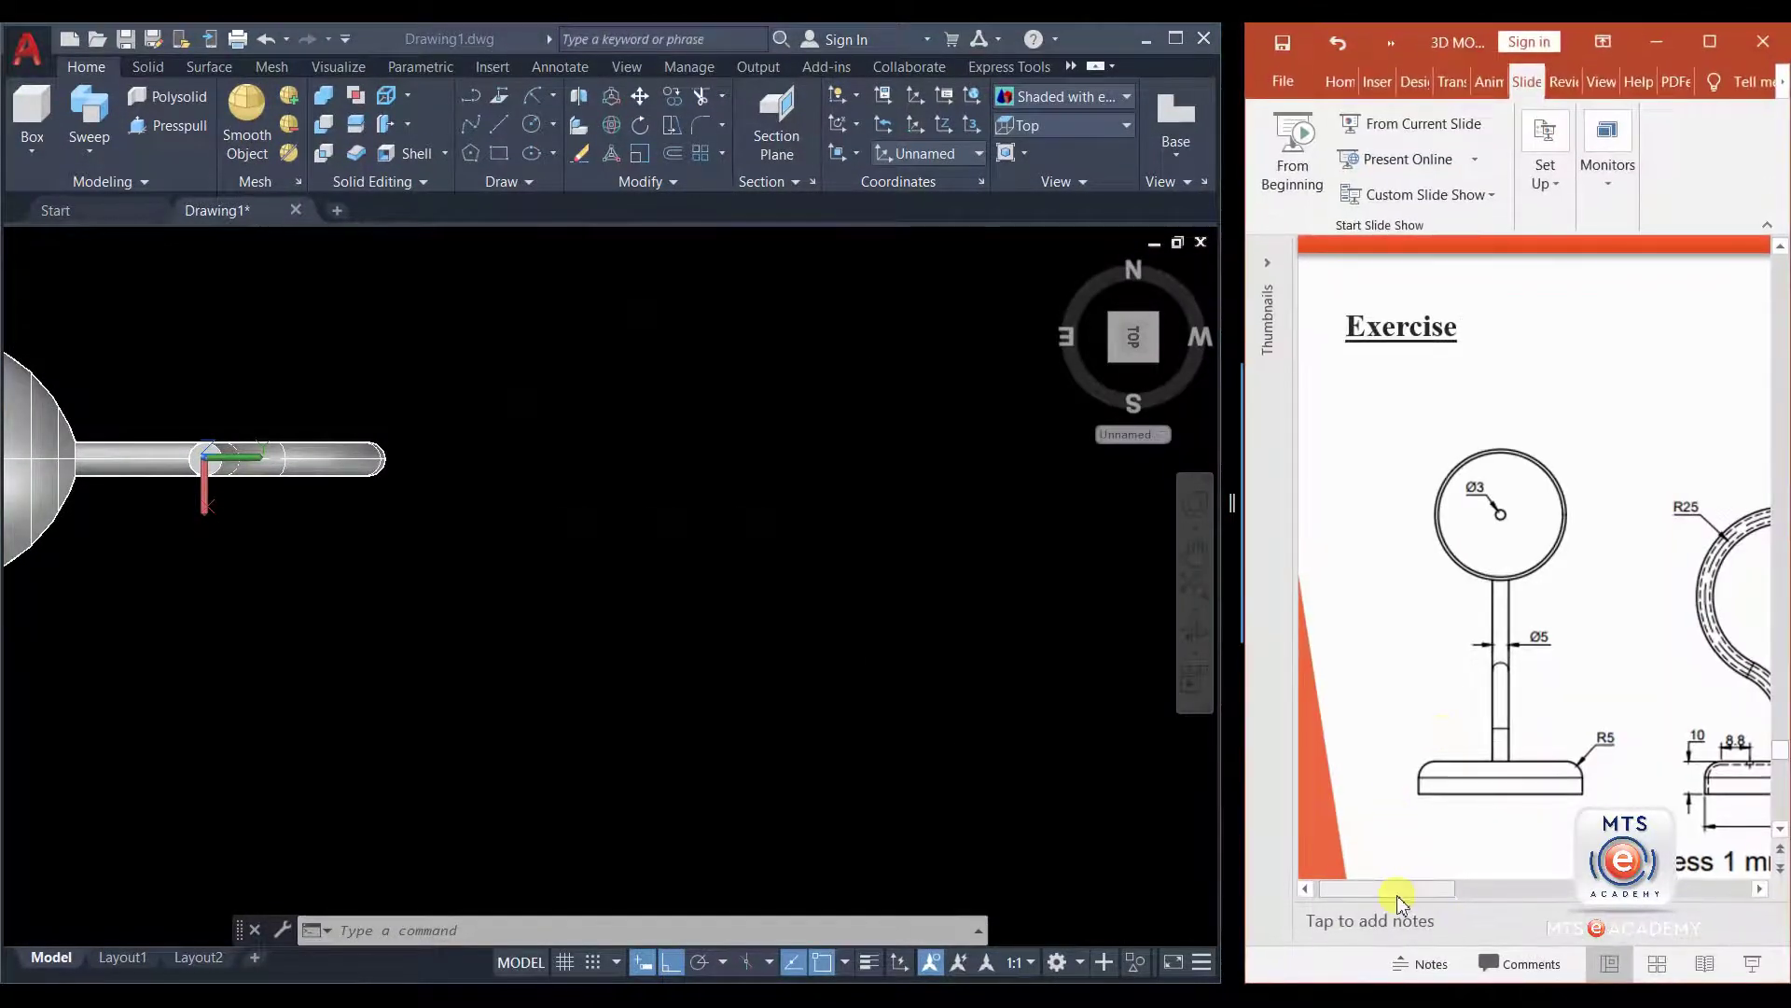
# - Draw a 50 mm diameter circle in the empty area beside the arm as the base profile
pyautogui.hscroll(3, 1491, 896)
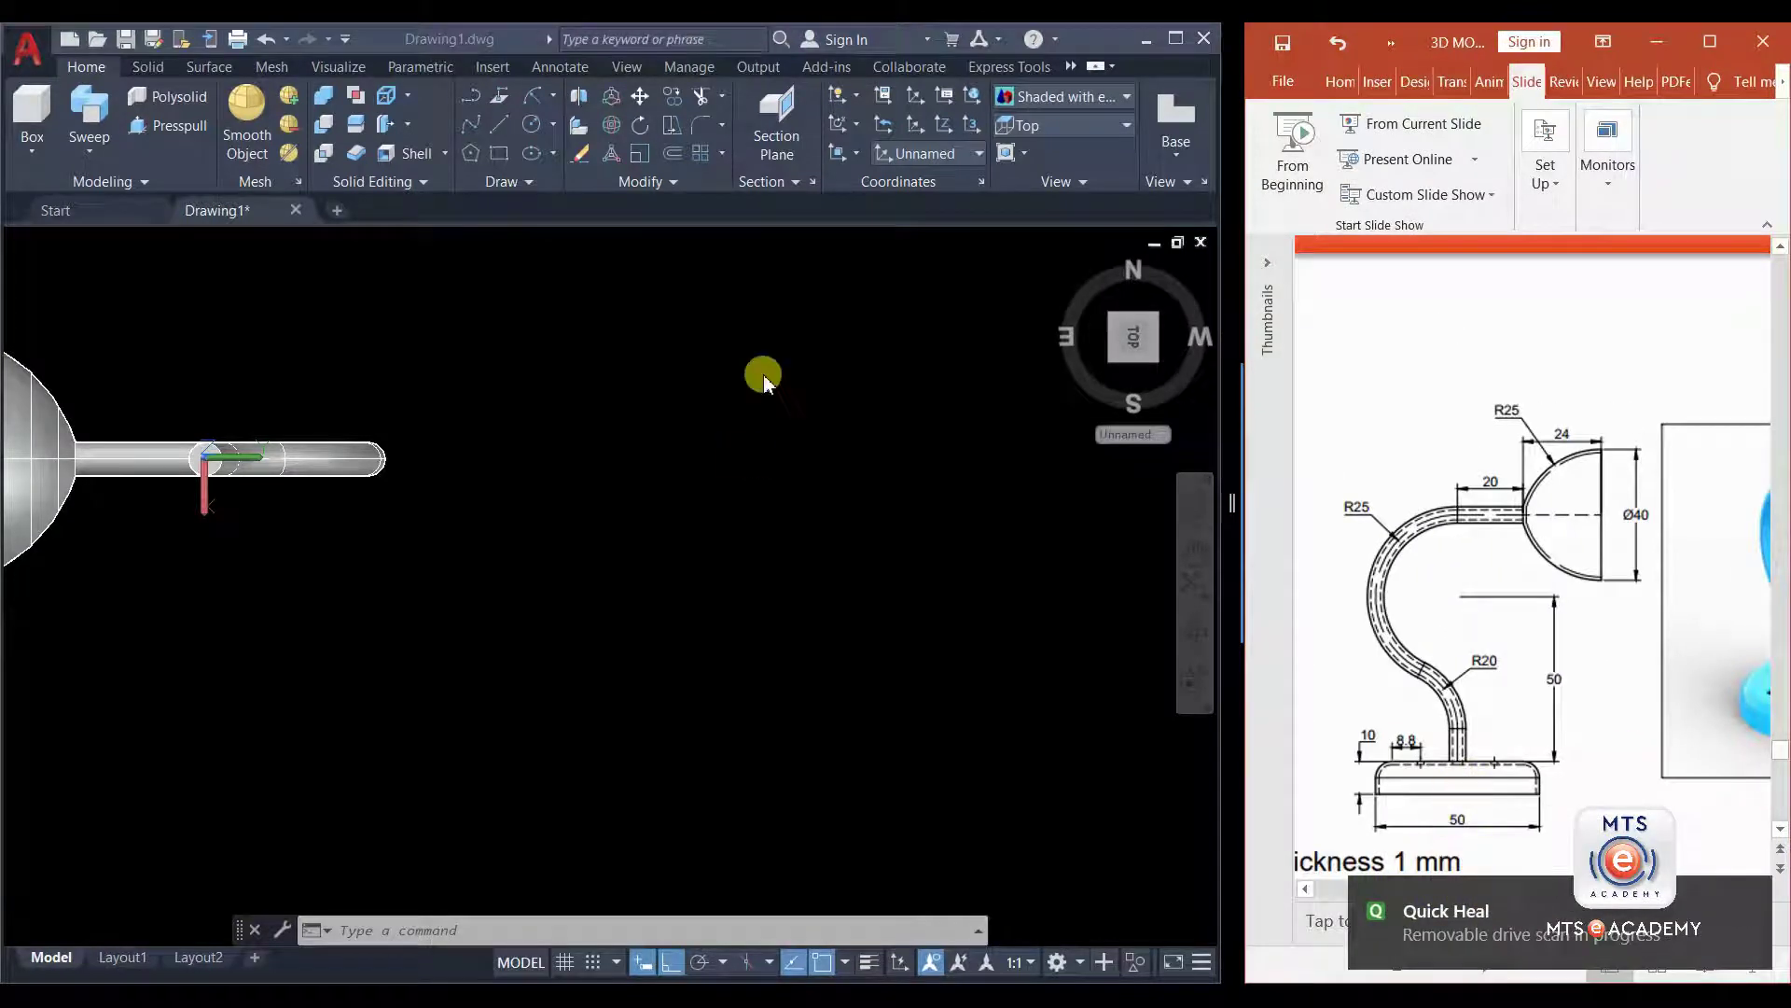
pyautogui.click(544, 140)
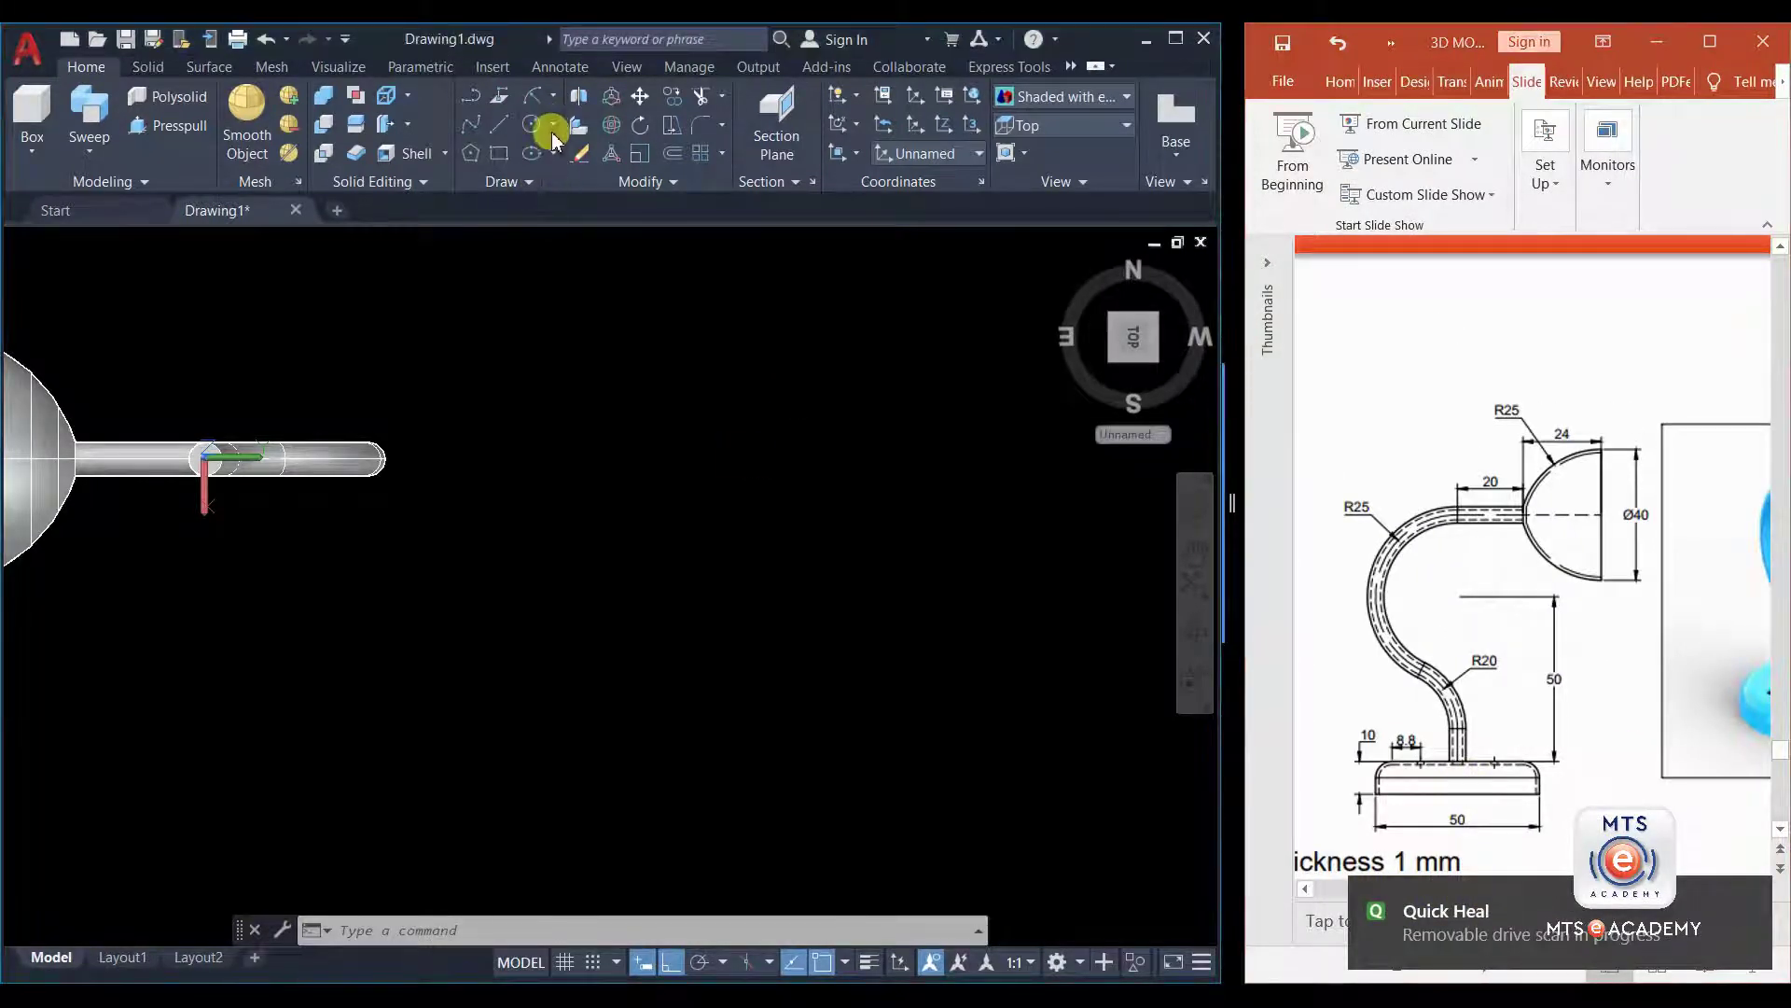
pyautogui.click(553, 137)
pyautogui.click(553, 207)
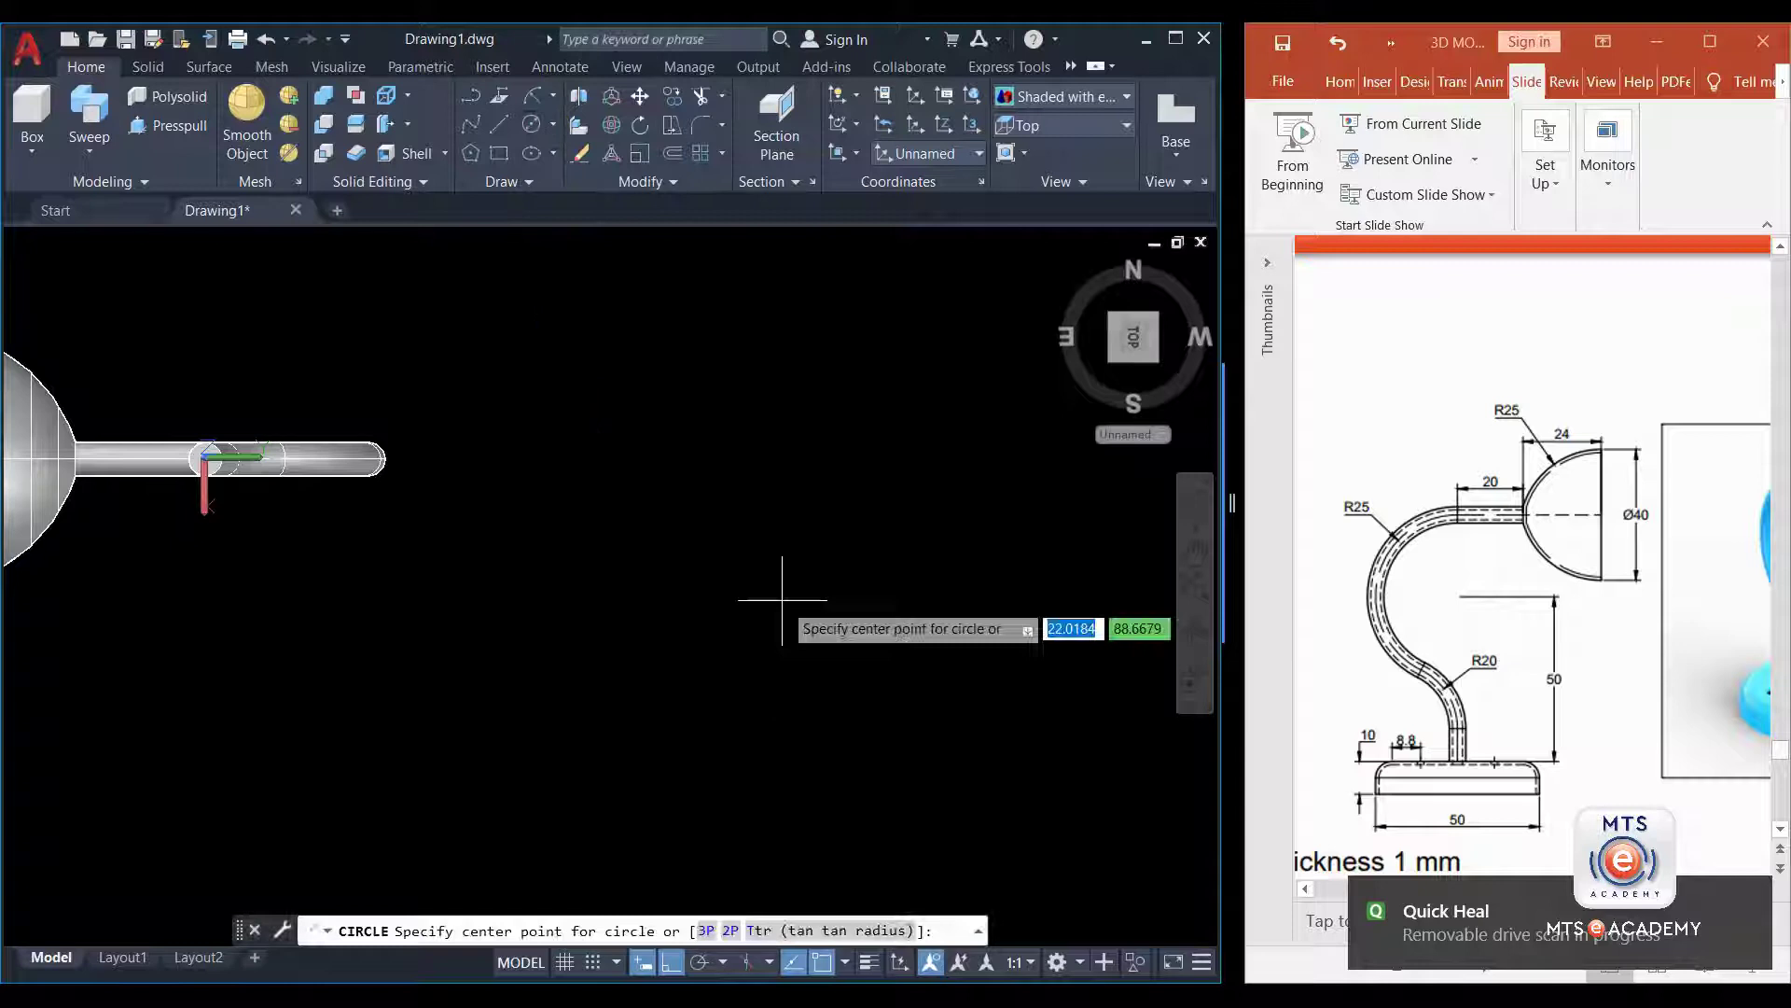
pyautogui.click(678, 476)
pyautogui.write('40')
pyautogui.press('Return')
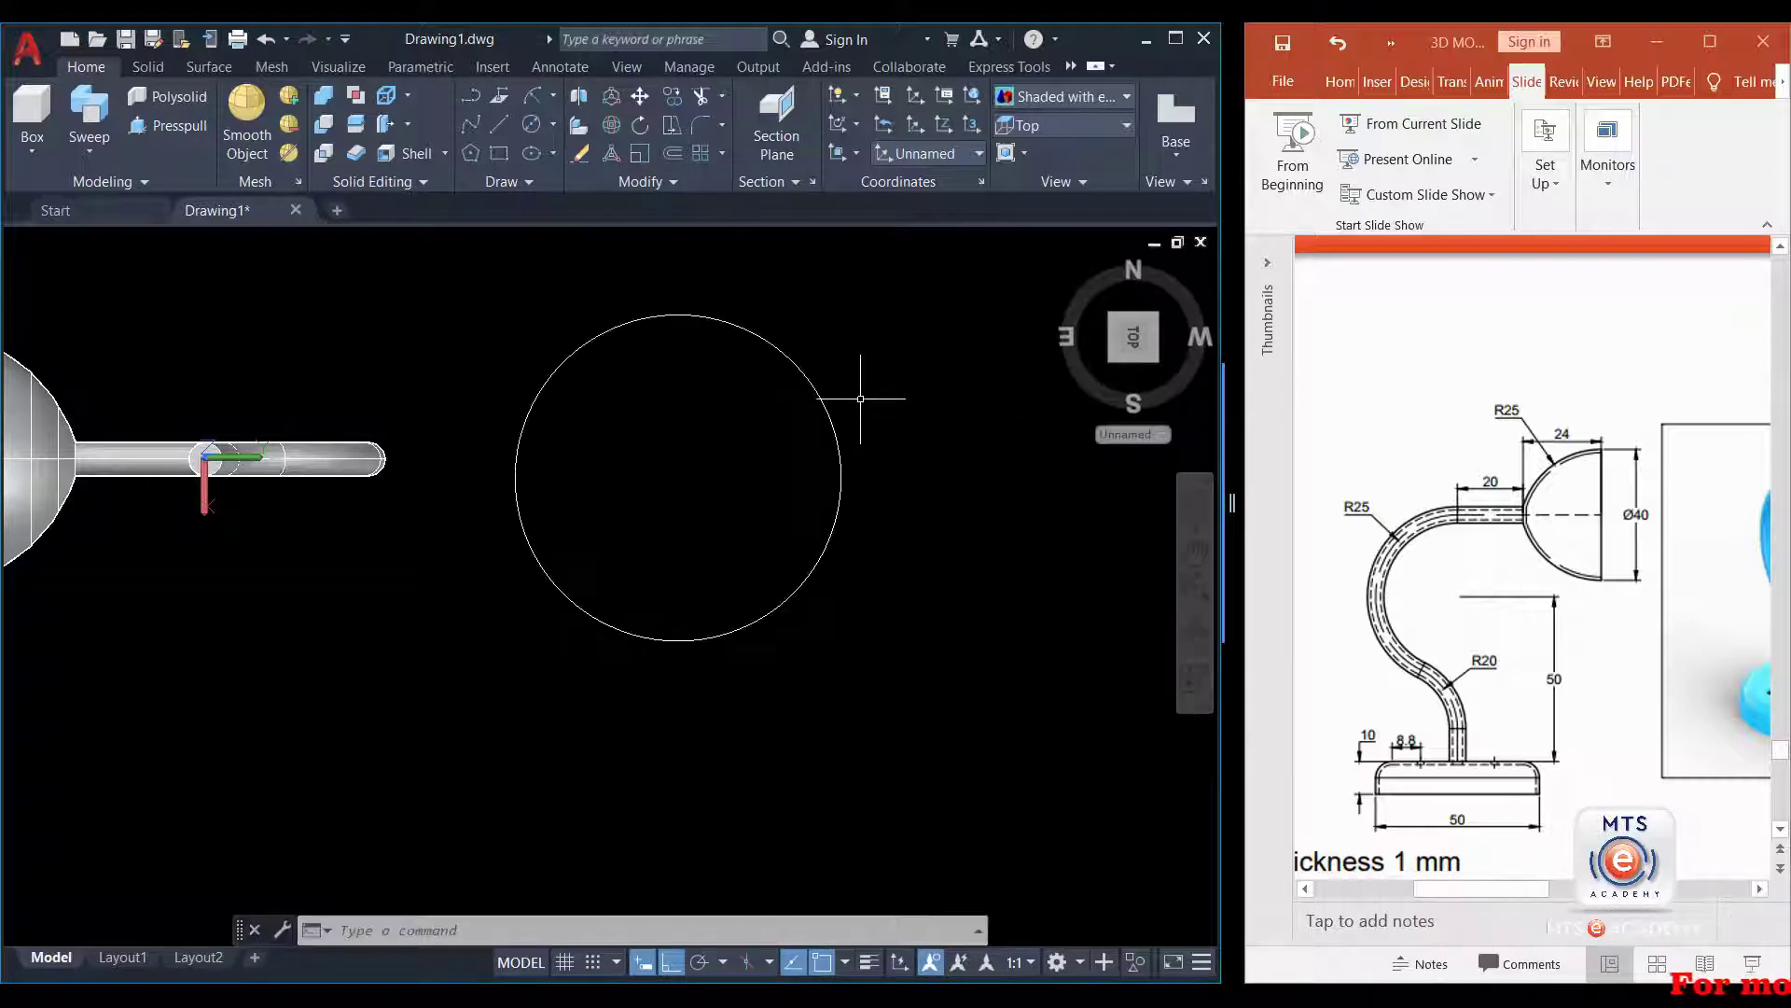
pyautogui.scroll(-4, 752, 479)
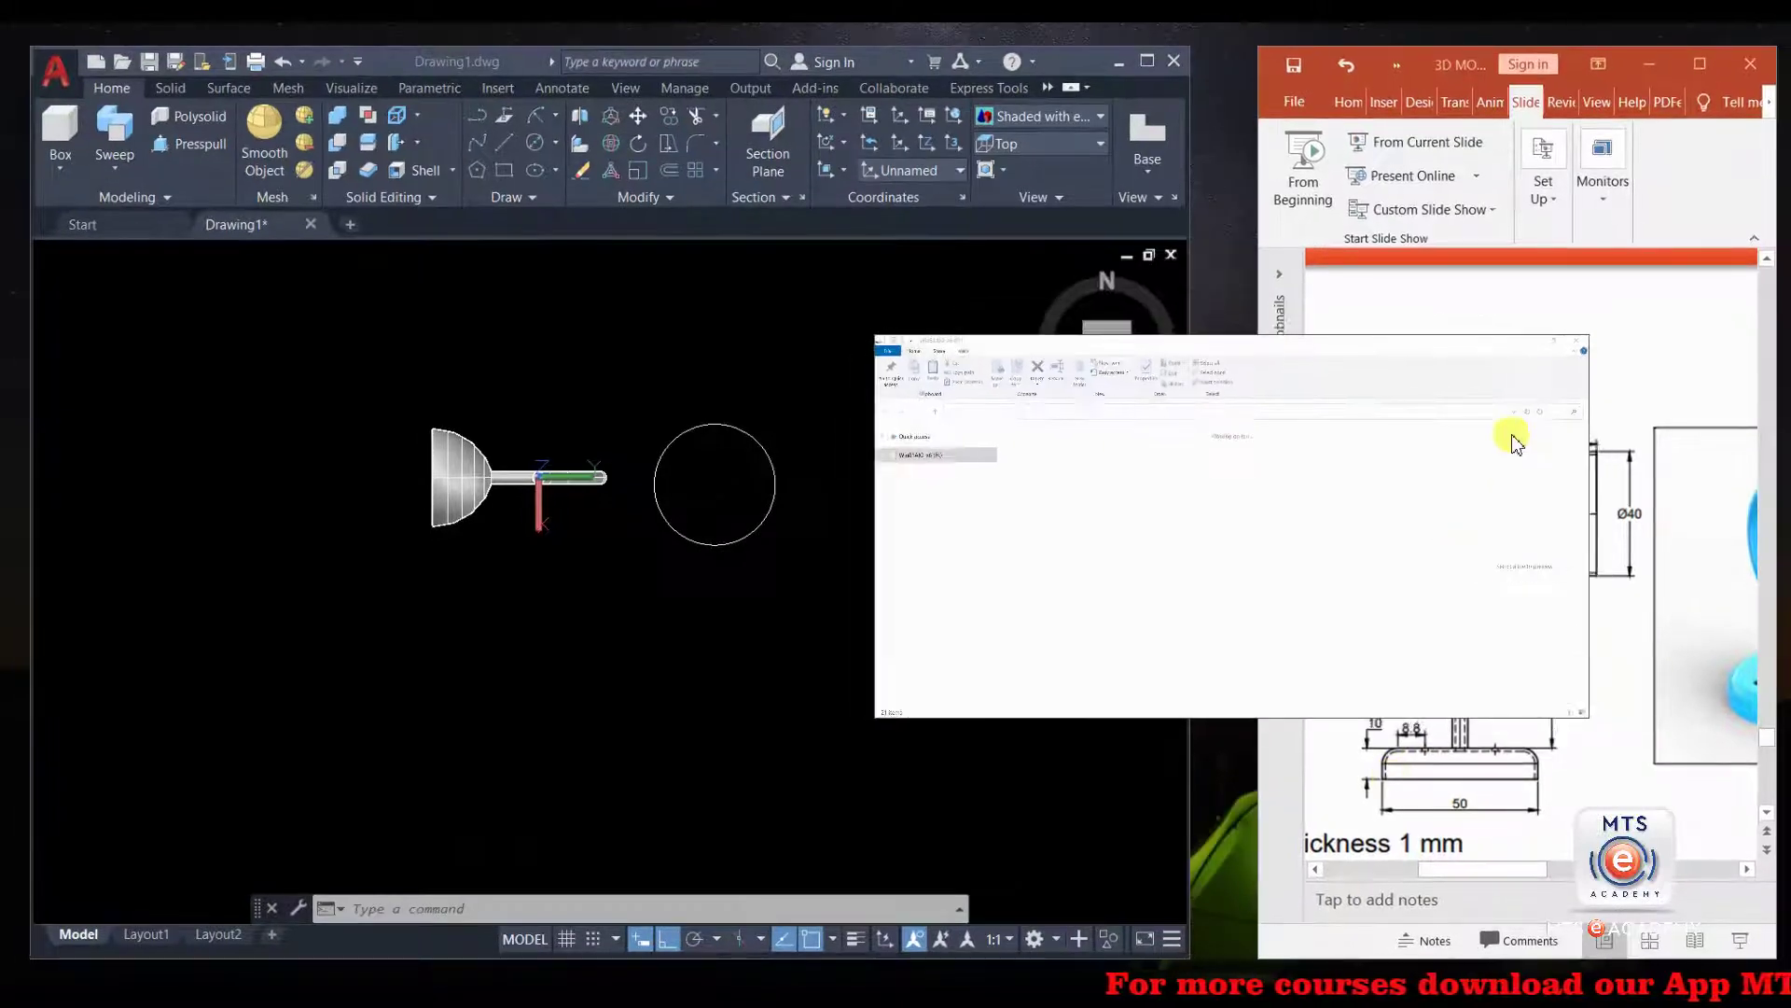
# - Close the drive's file window and restore AutoCAD and the exercise presentation side by side
pyautogui.click(1573, 344)
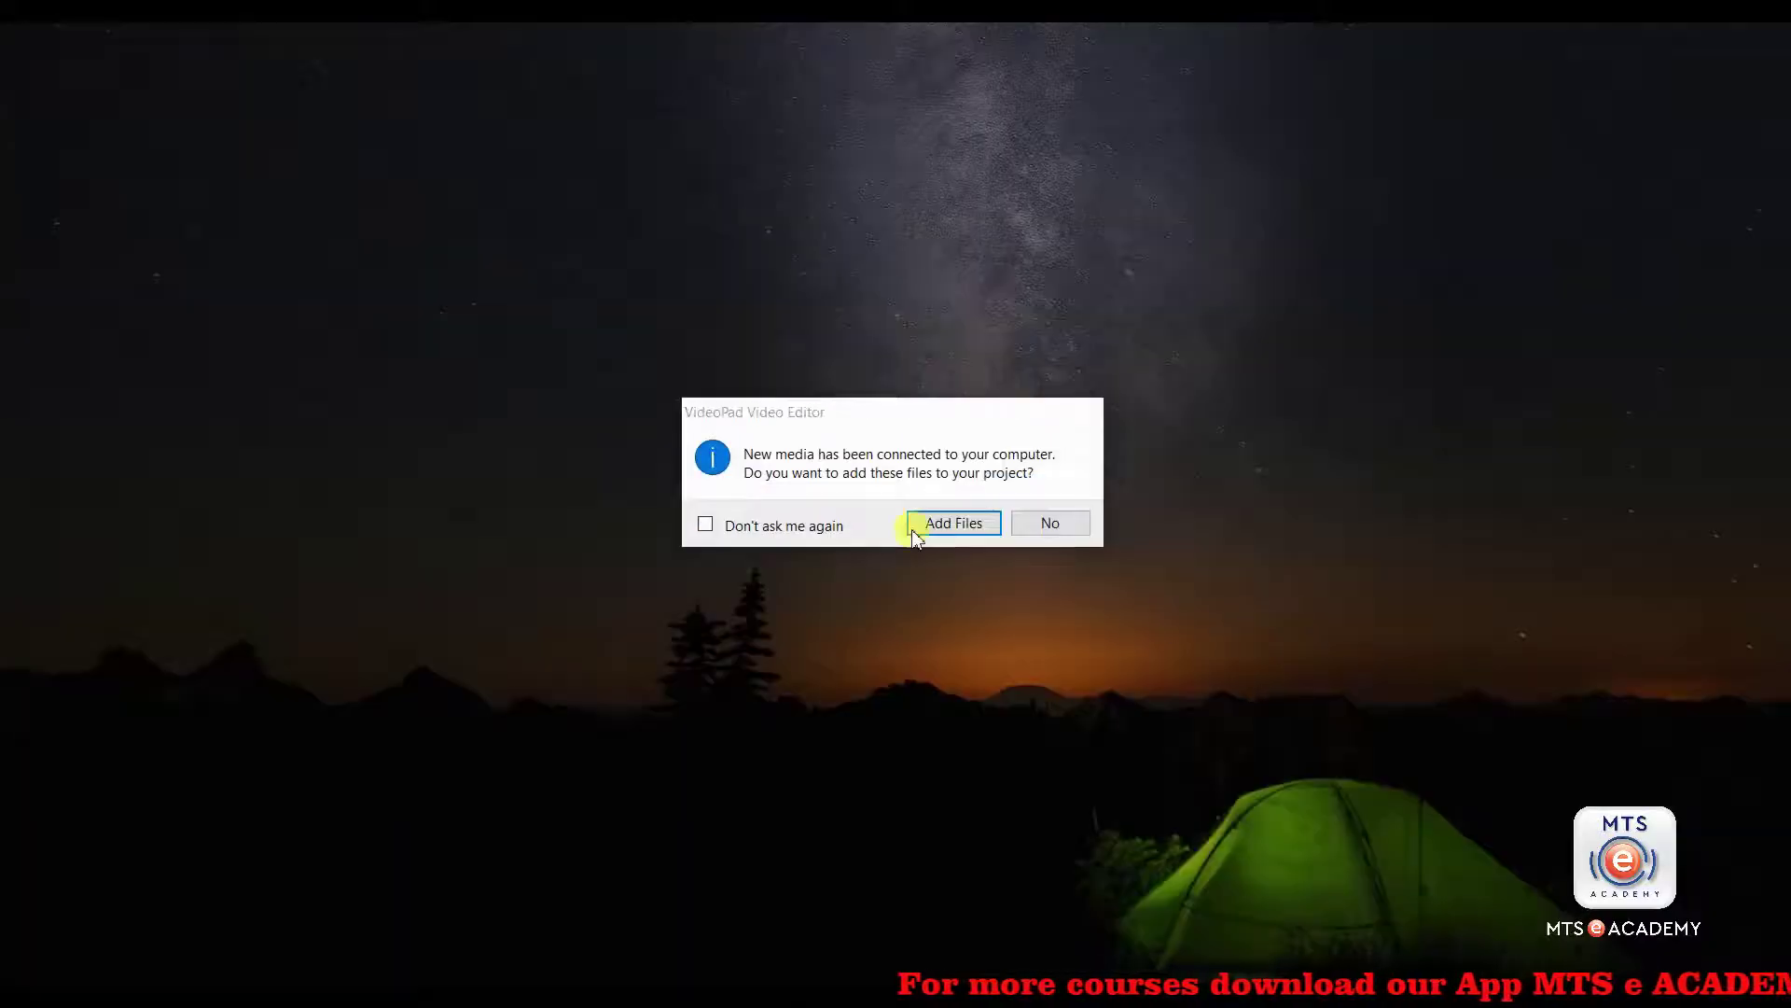
pyautogui.press('super')
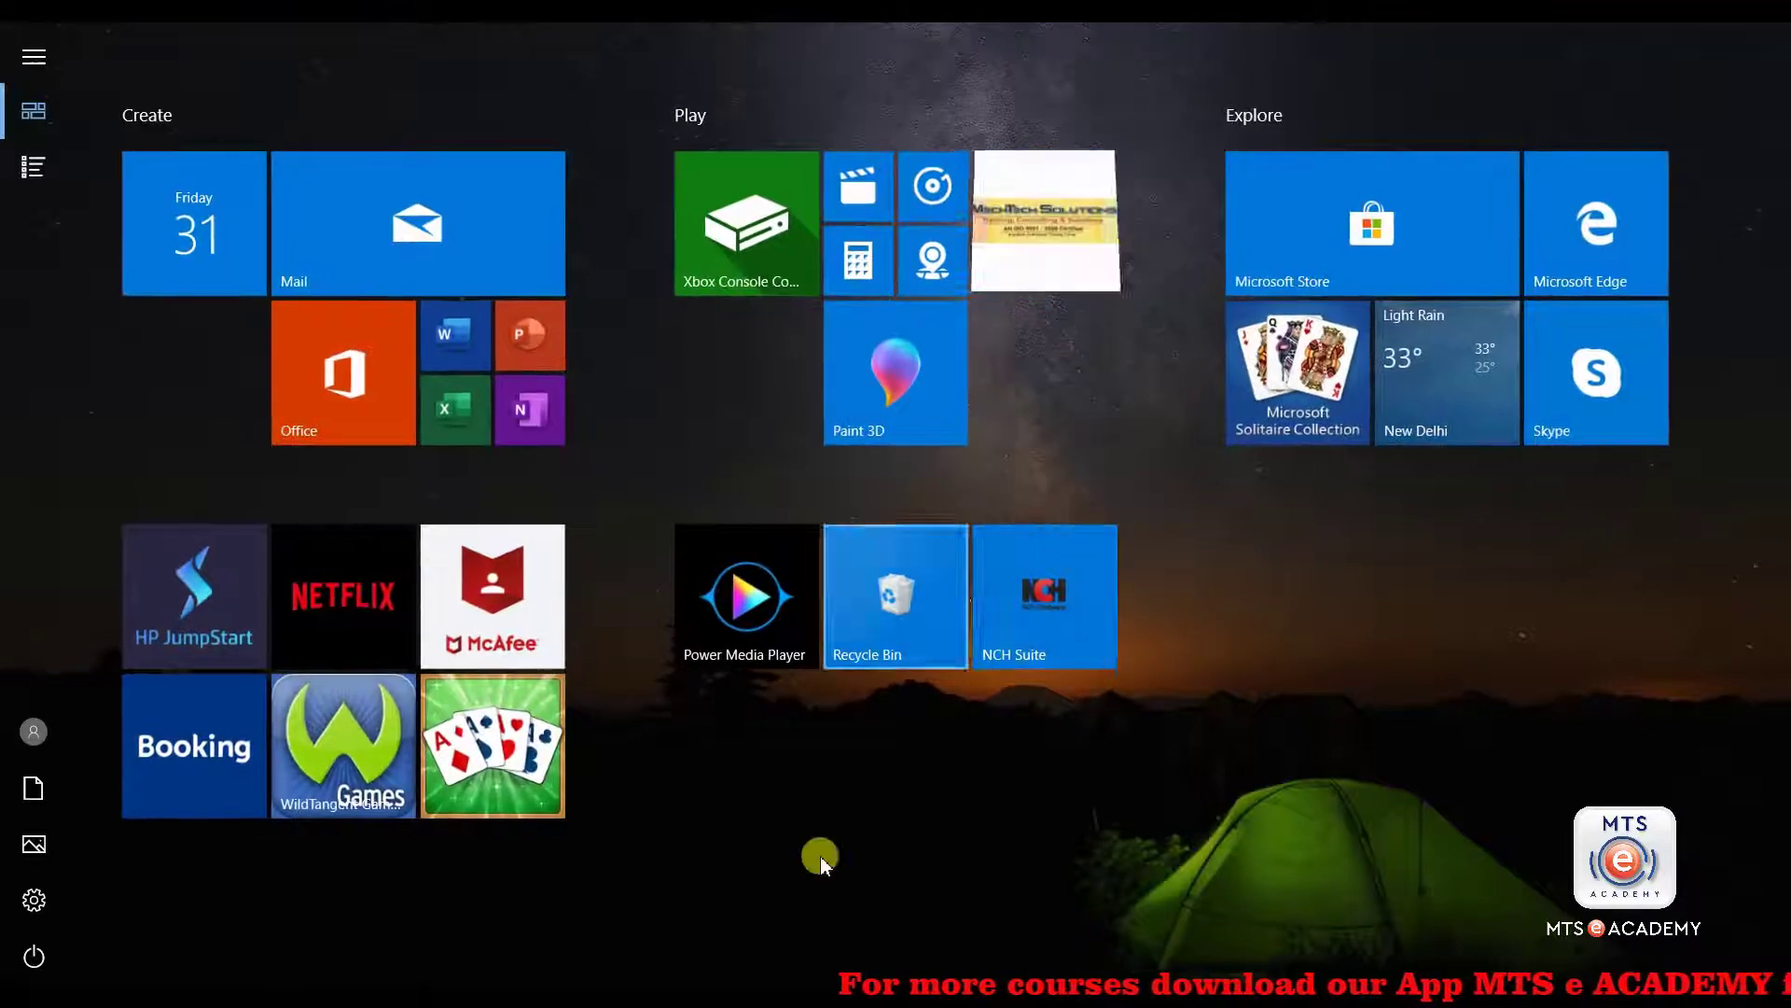
pyautogui.press('super+Tab')
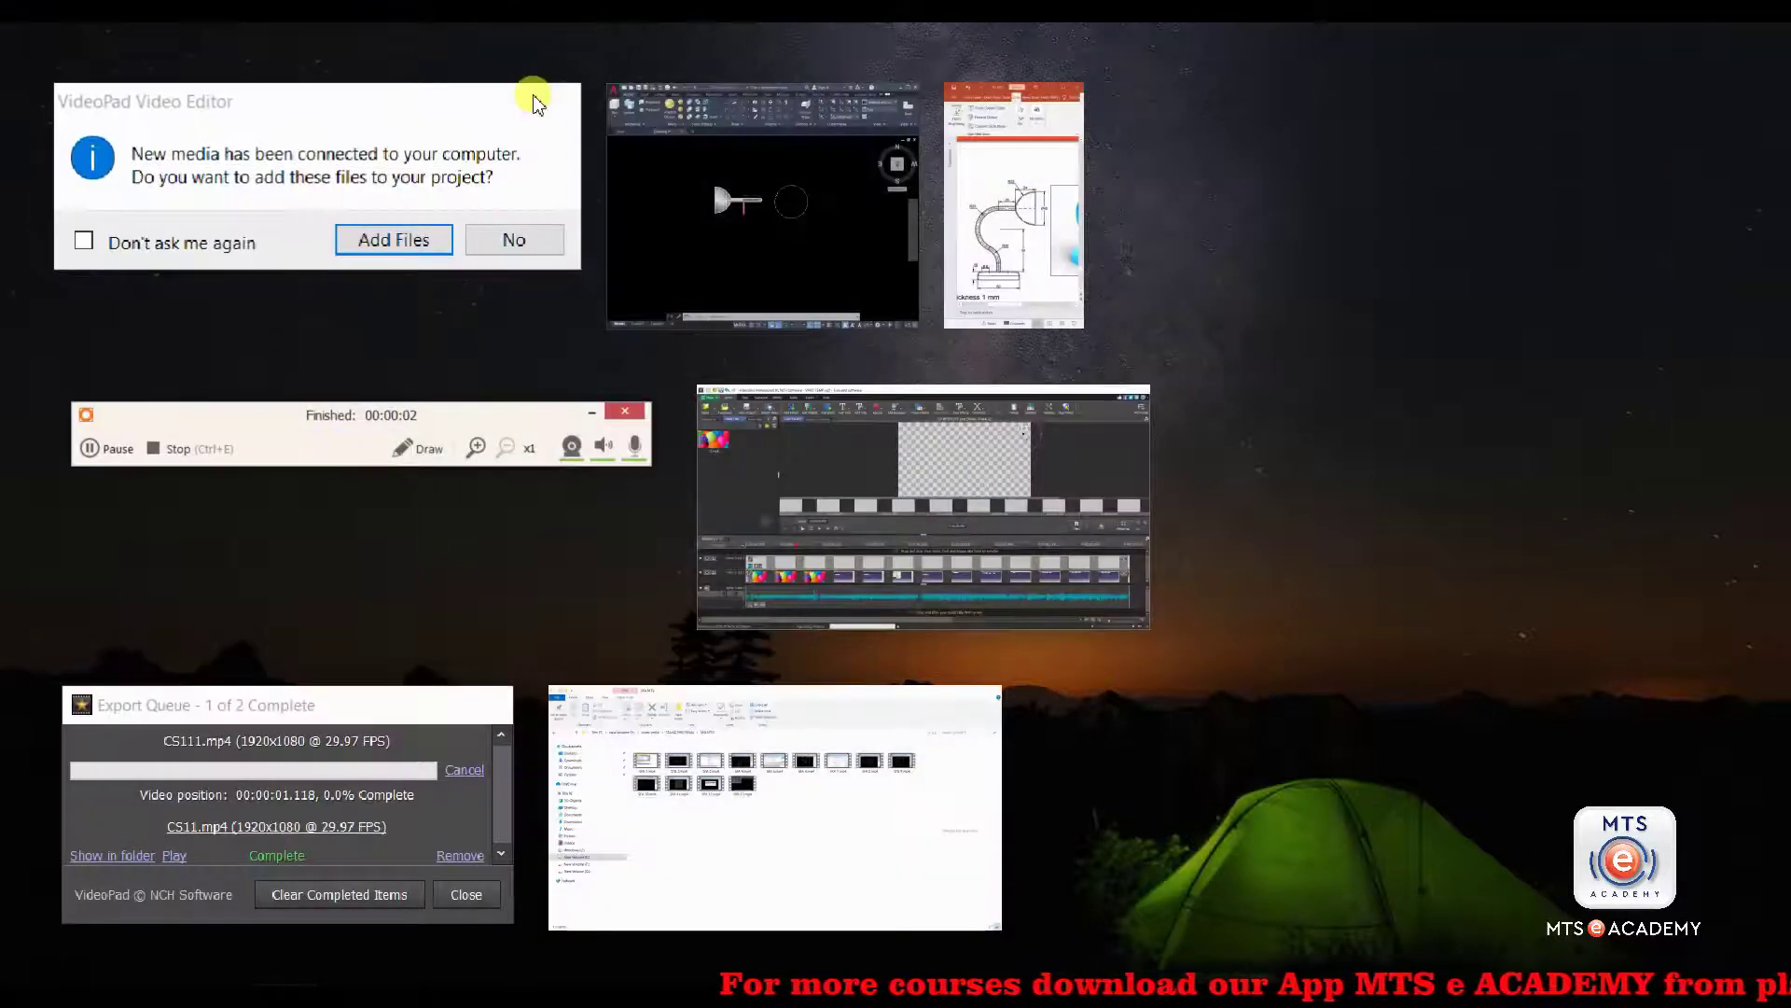
pyautogui.click(863, 177)
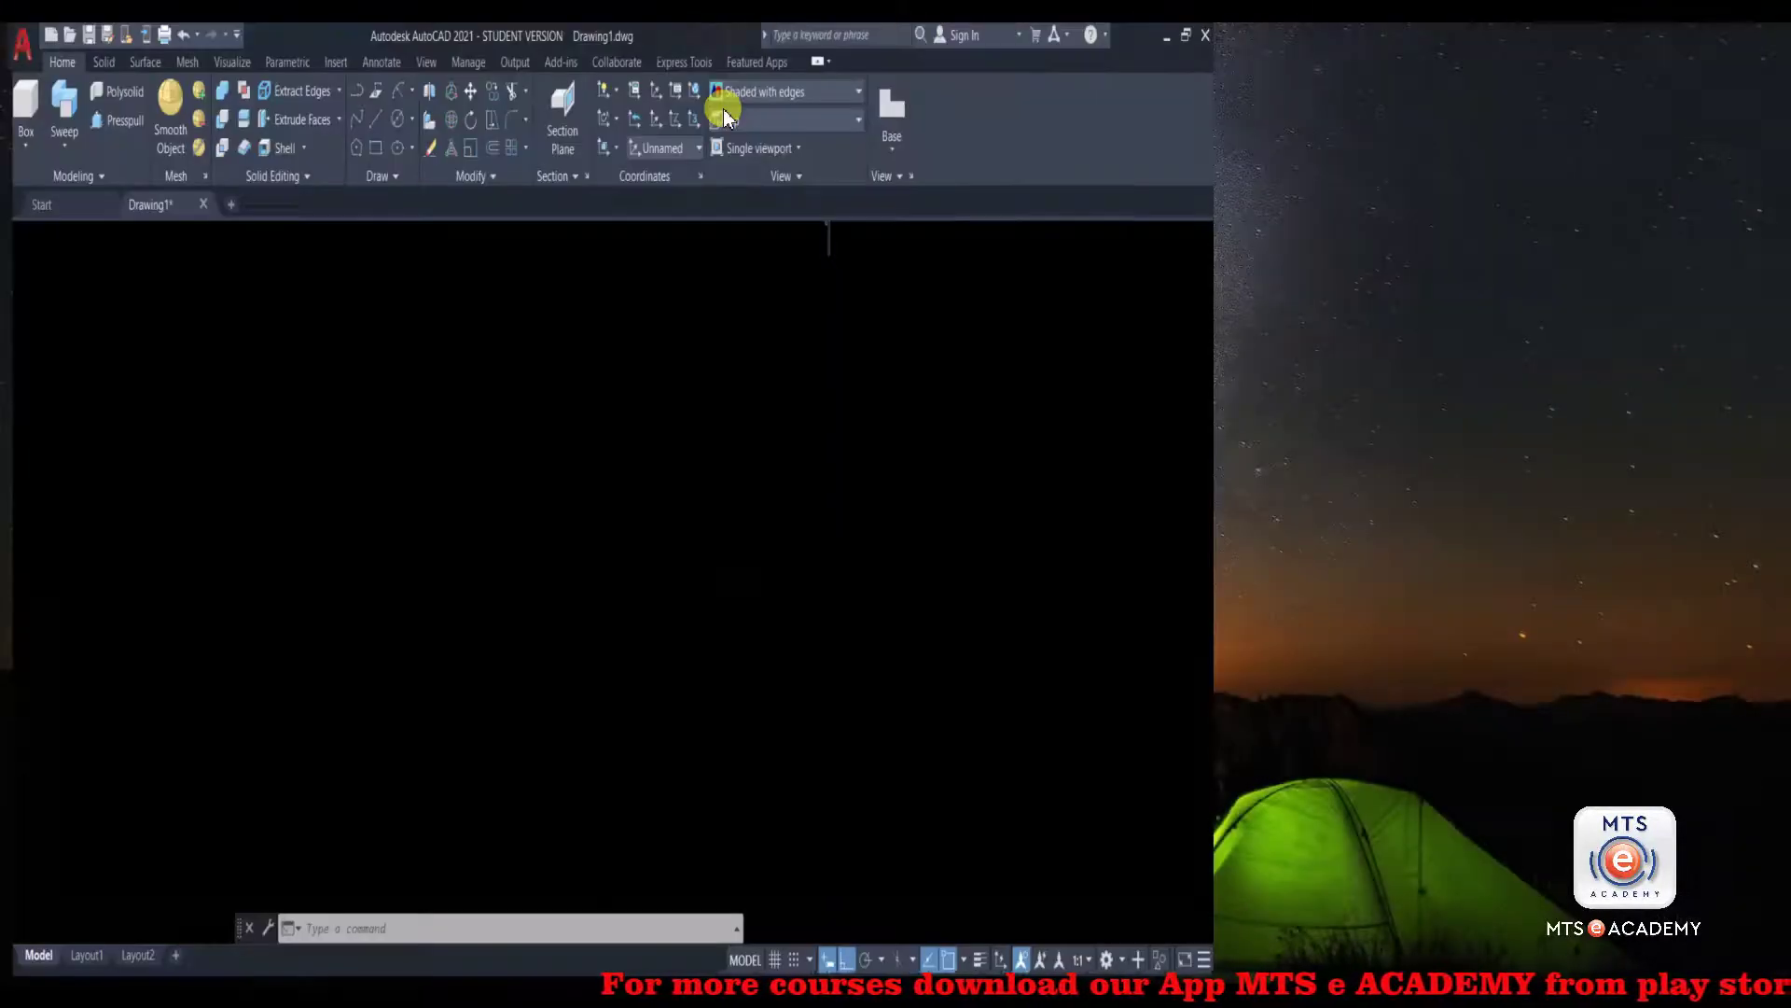
pyautogui.moveTo(824, 42); pyautogui.dragTo(3, 42)
pyautogui.click(1023, 280)
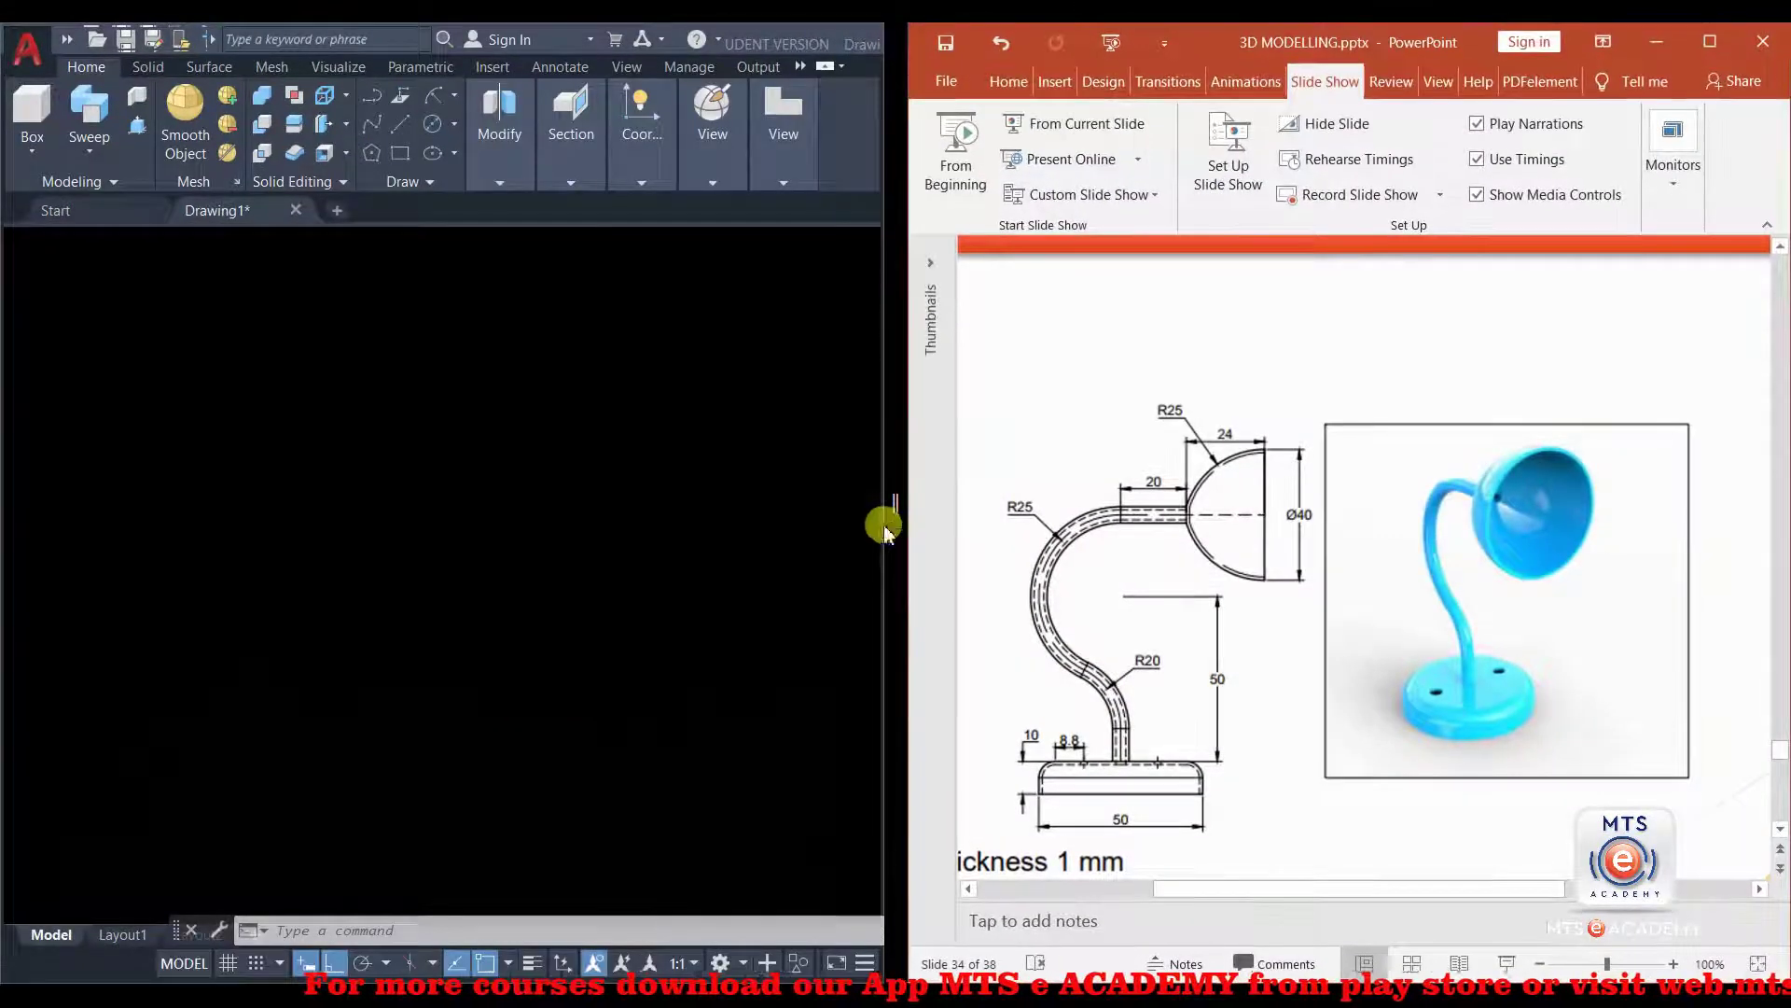
# - Enlarge the modelling window beside the exercise presentation and examine the base dimensions and hole spacing in the lamp drawing
pyautogui.moveTo(892, 495); pyautogui.dragTo(1197, 491)
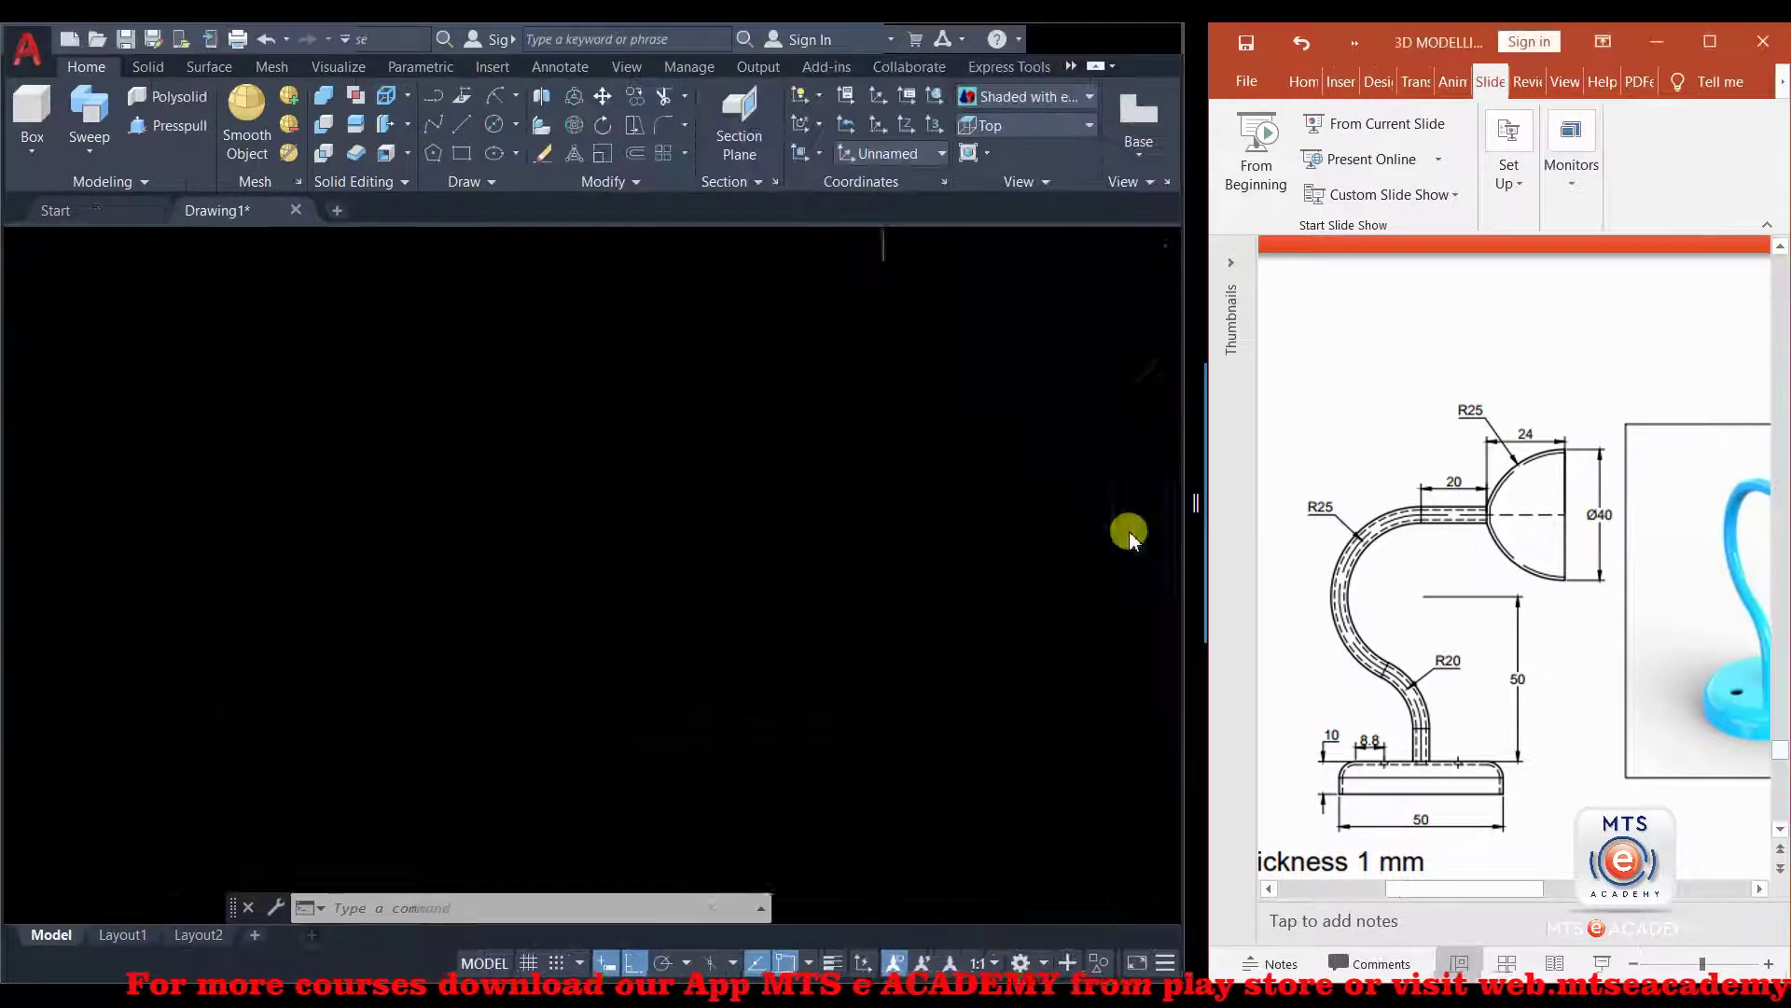
pyautogui.keyDown('ctrl'); pyautogui.scroll(2, 1395, 840); pyautogui.keyUp('ctrl')
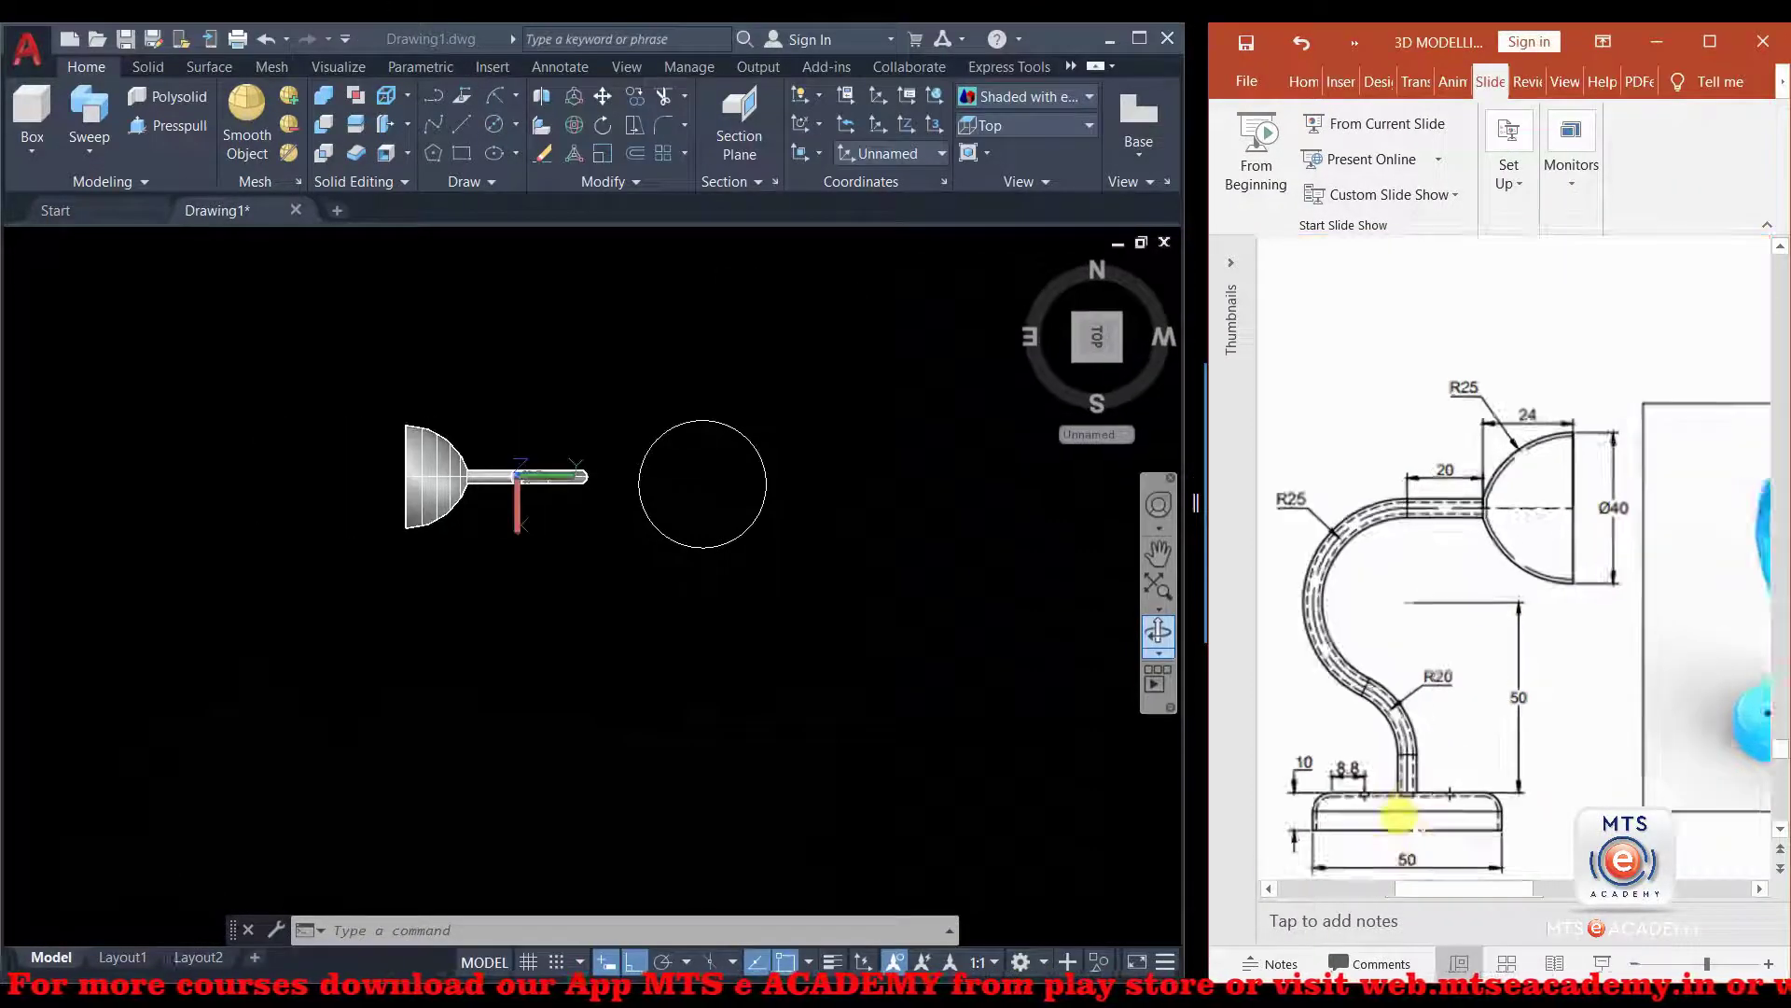
pyautogui.scroll(-2, 1586, 746)
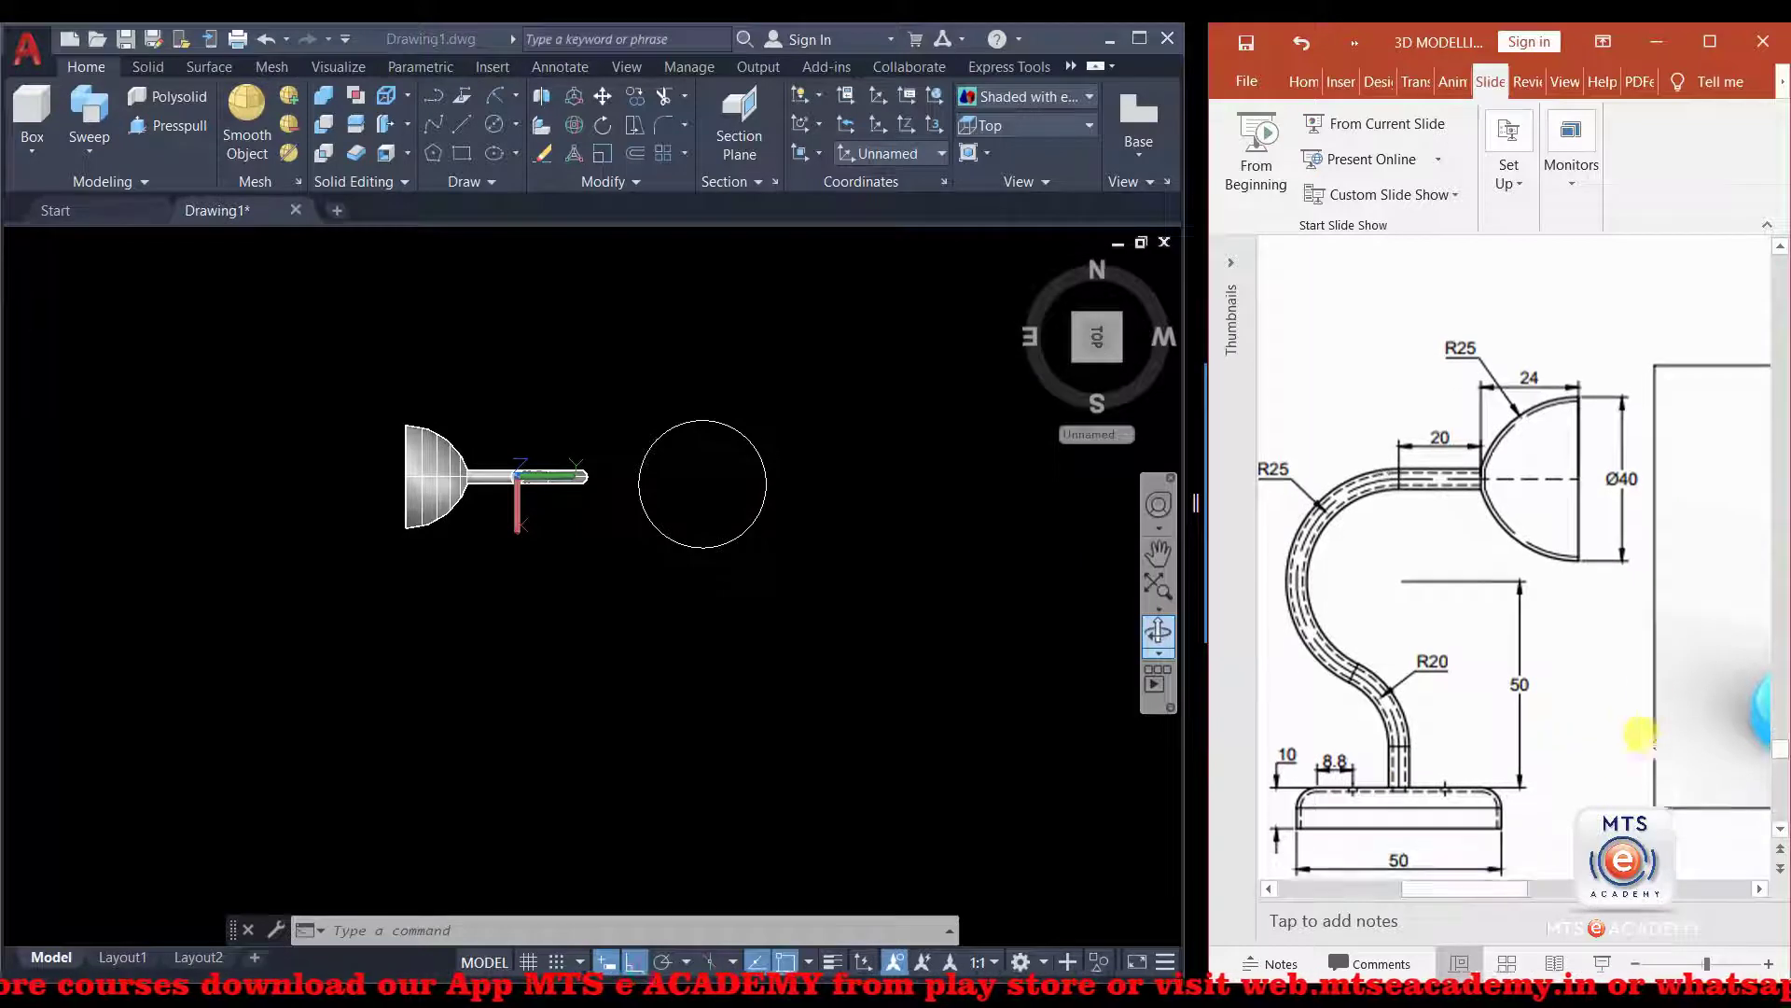
pyautogui.scroll(-1, 1307, 804)
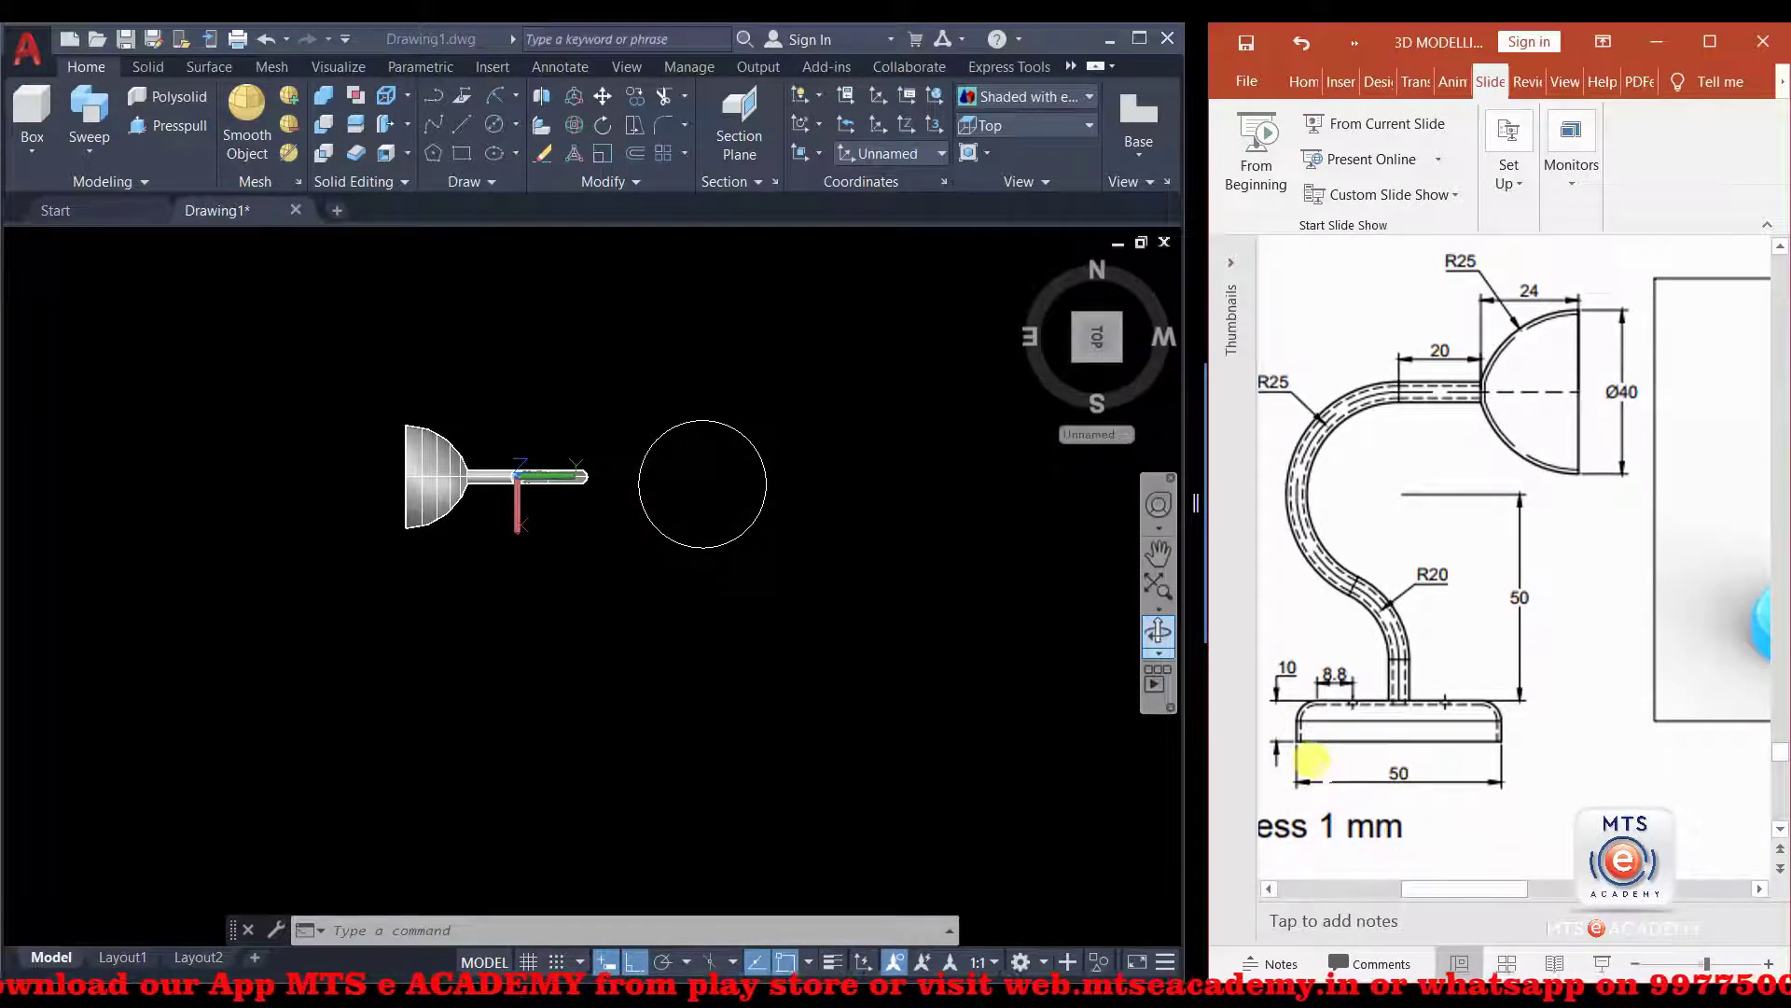
pyautogui.moveTo(1436, 891); pyautogui.dragTo(1397, 891)
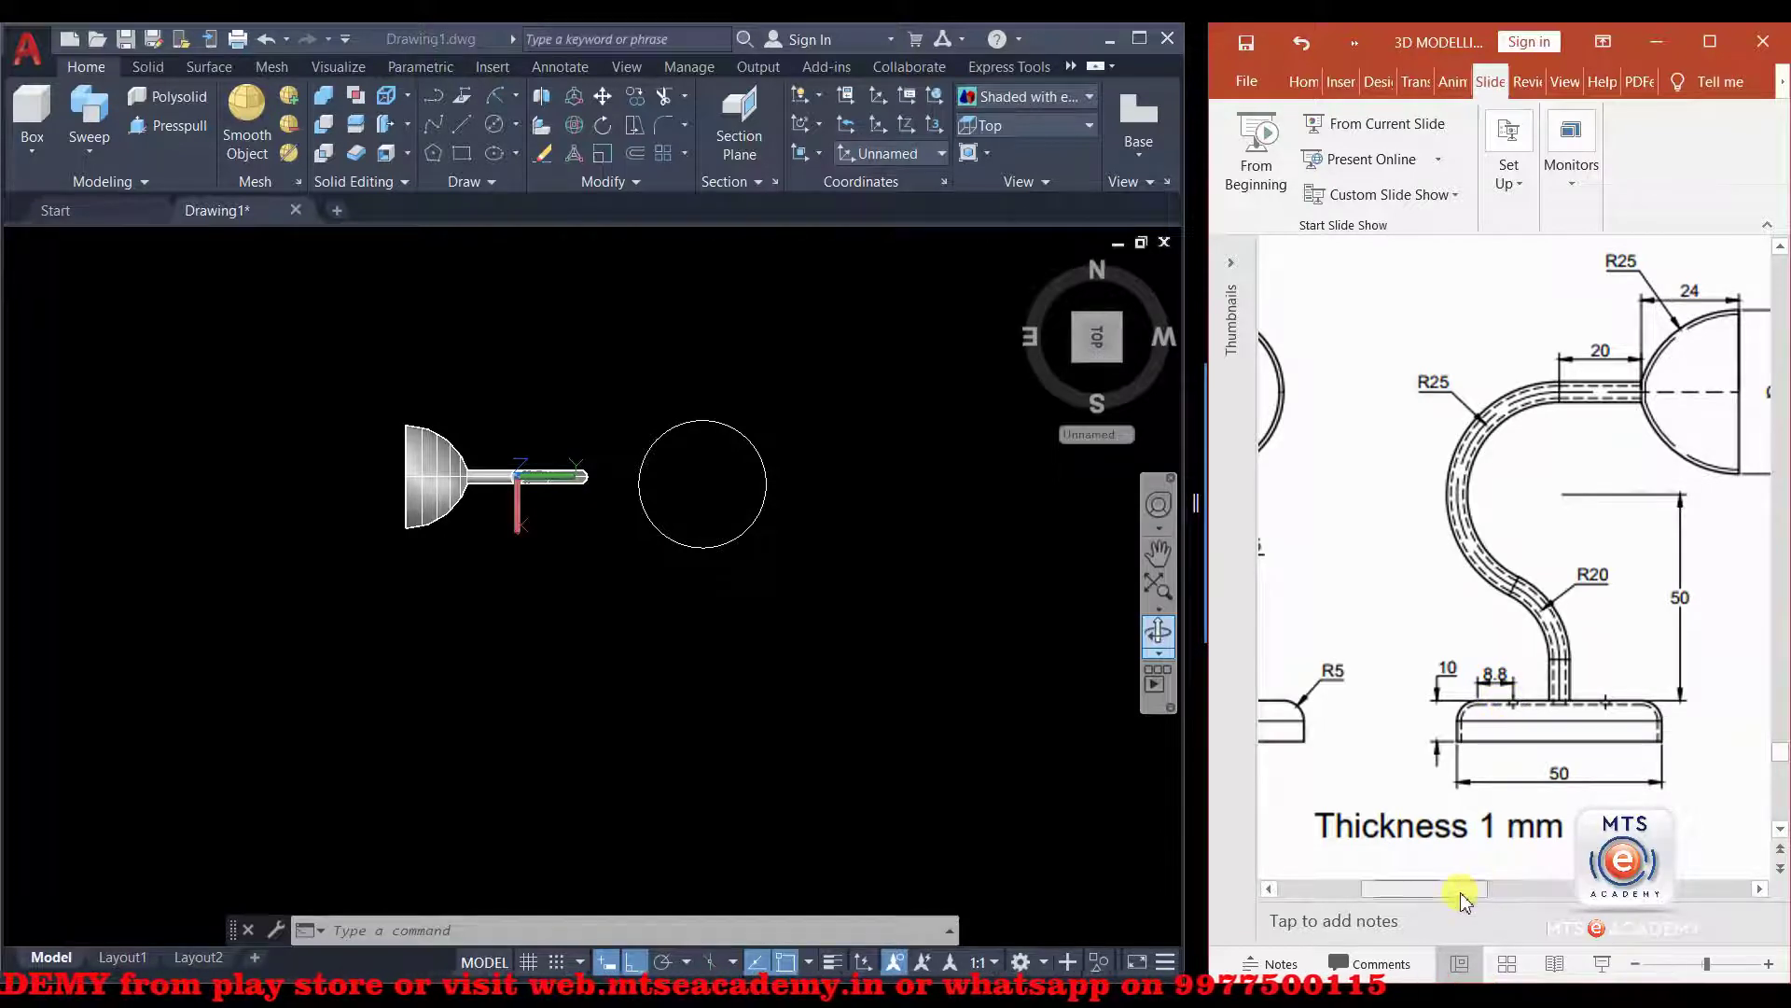
pyautogui.hscroll(-3, 1415, 897)
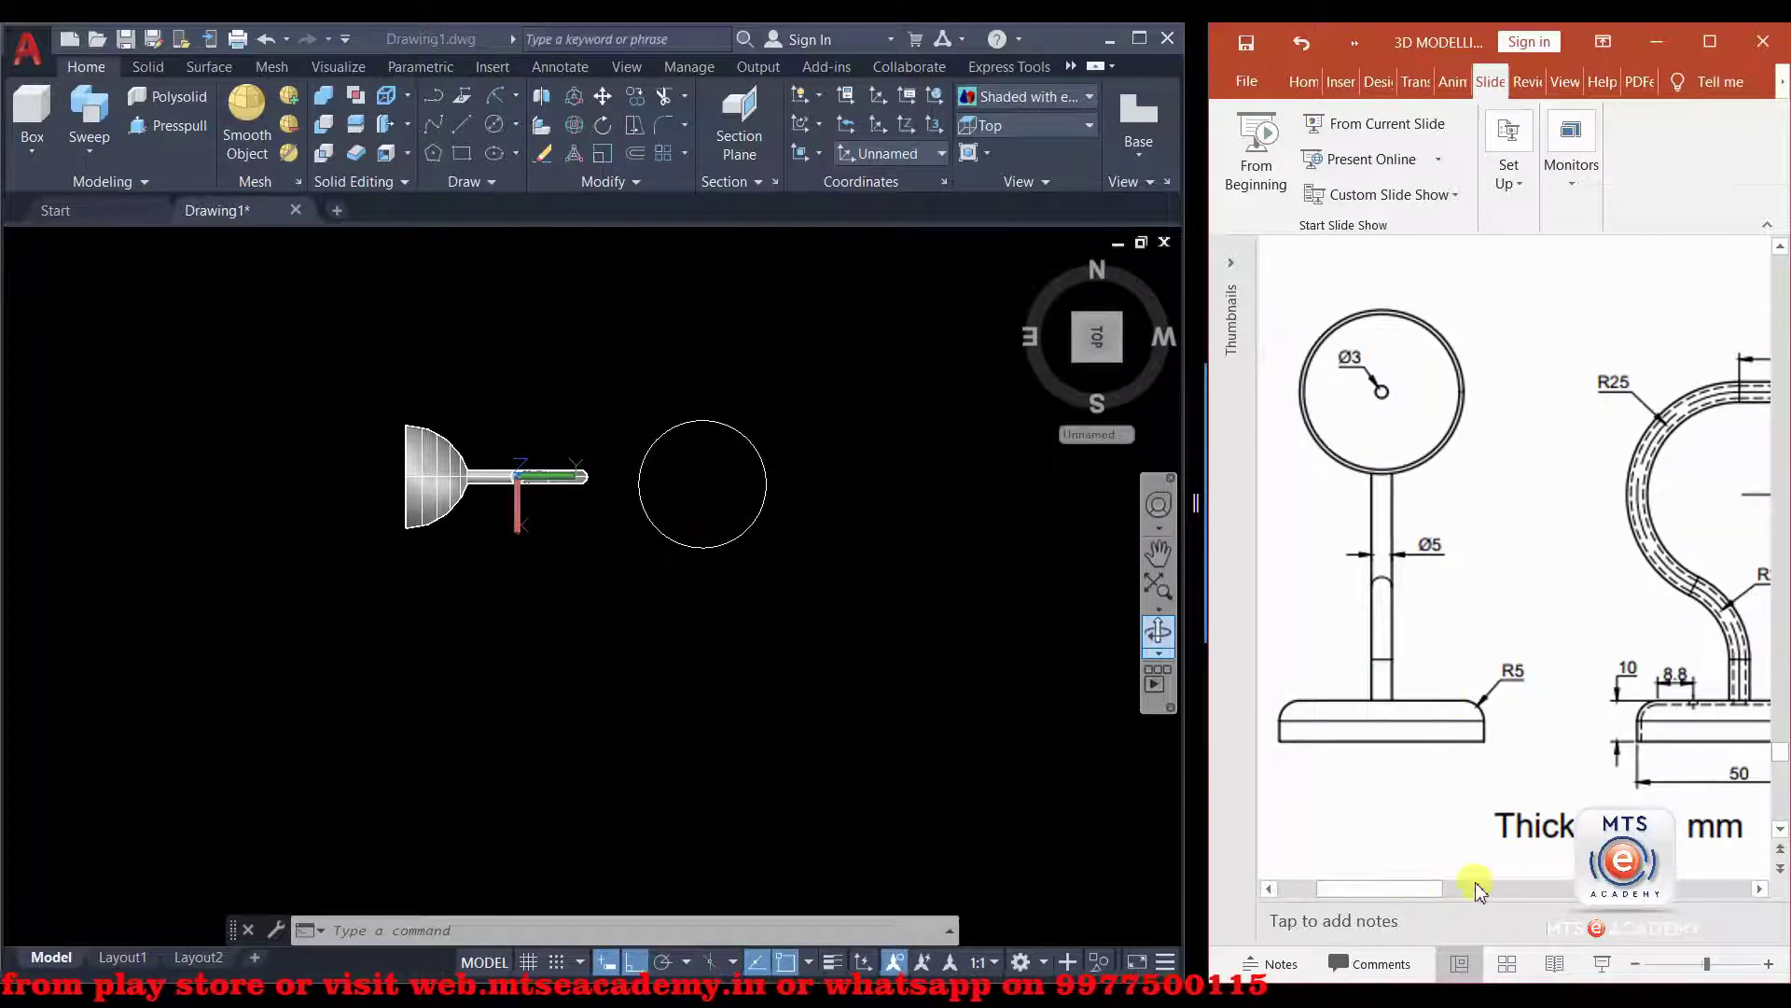
pyautogui.hscroll(3, 1424, 896)
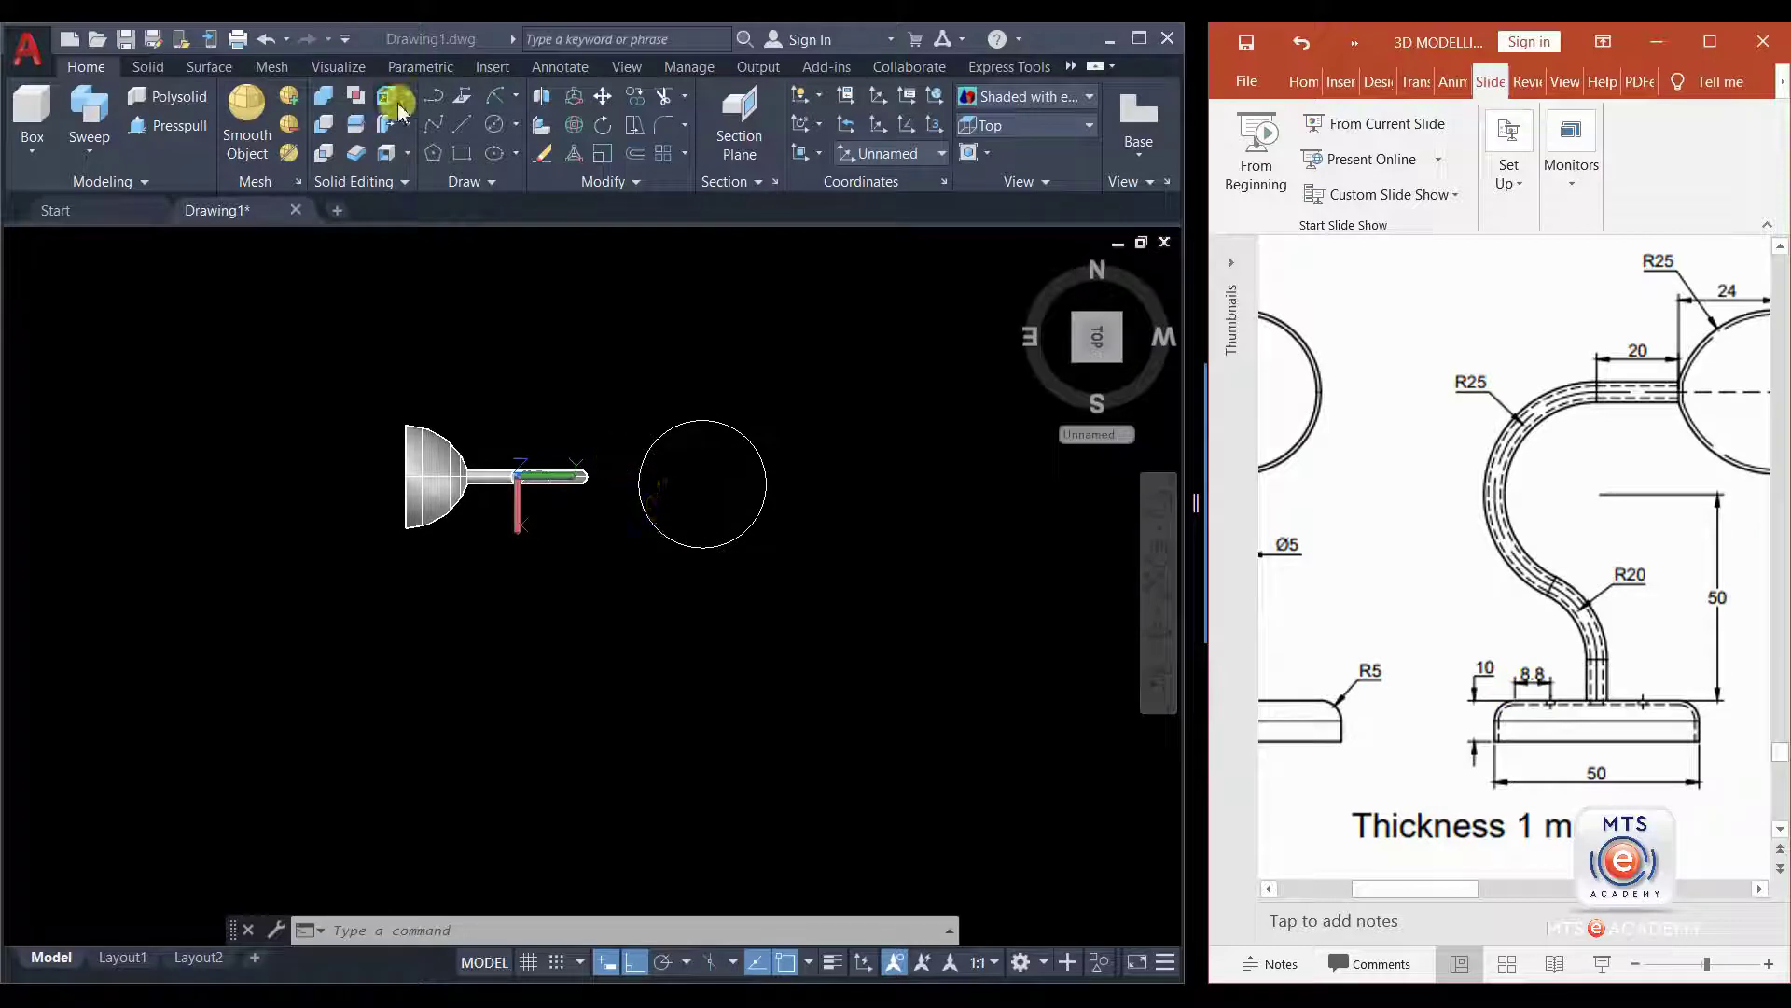
# - Draw two consecutive helper lines of 5 mm and 8.8 mm from the base circle's quadrant nearest the arm toward its centre
pyautogui.click(467, 128)
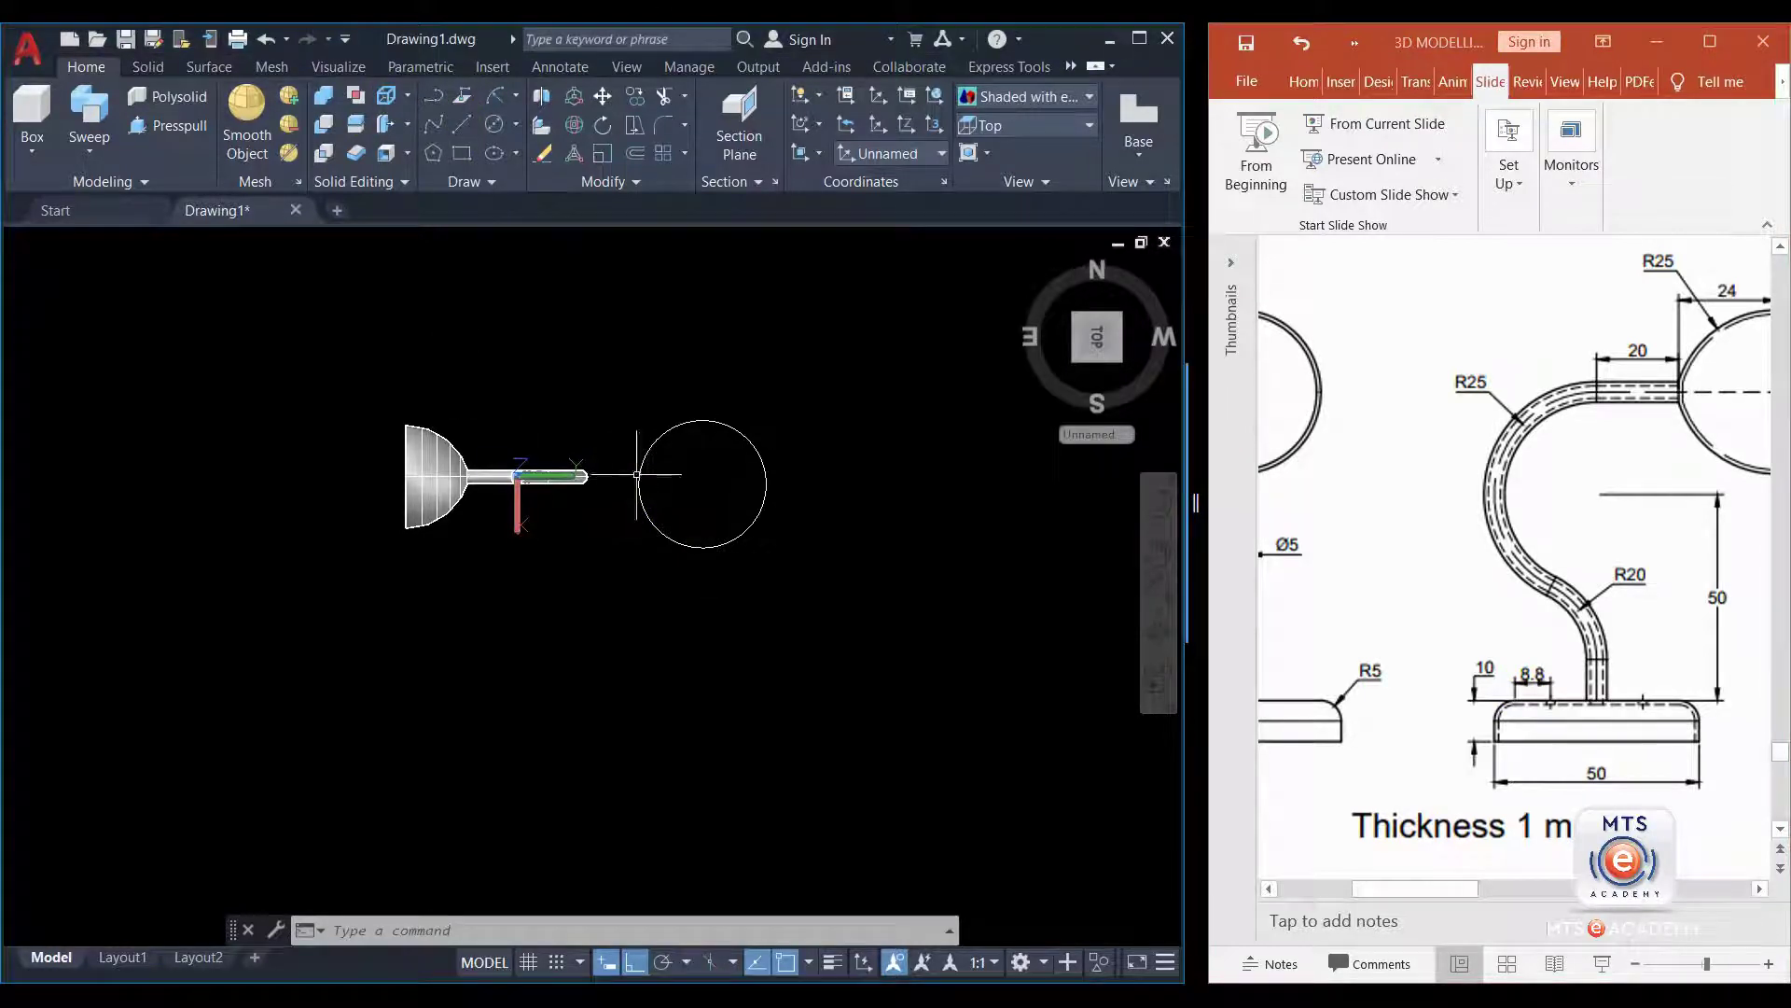
pyautogui.click(457, 128)
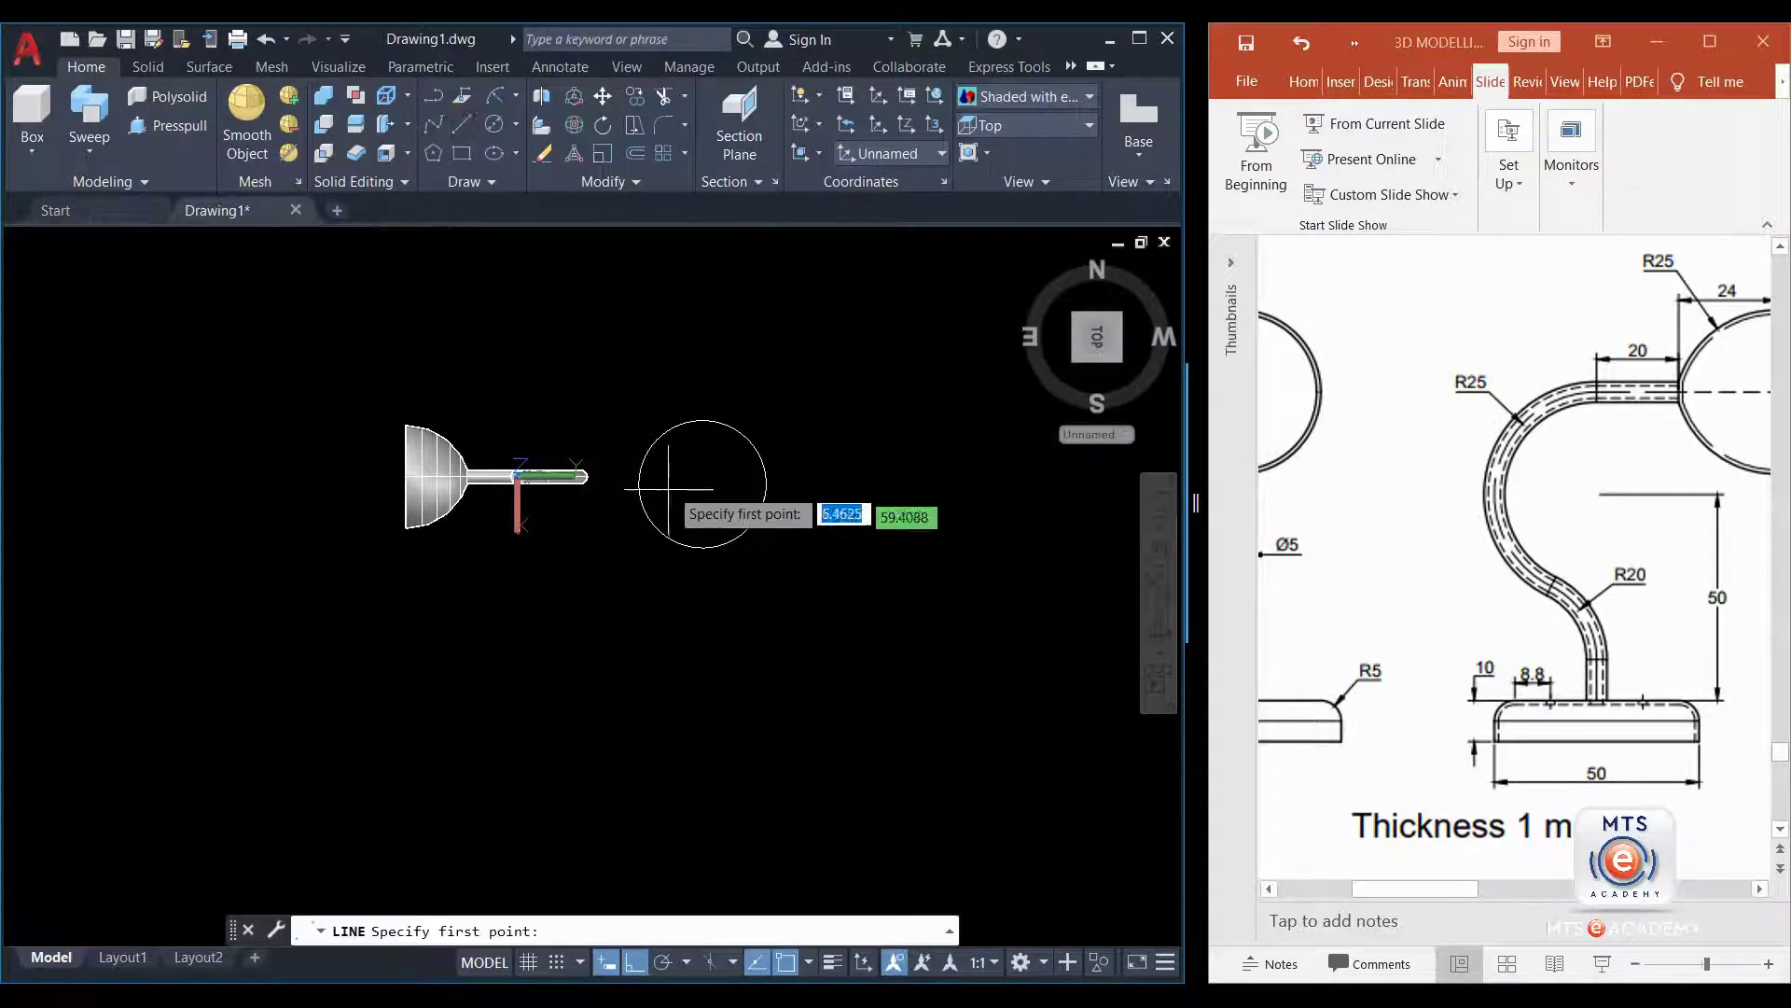
pyautogui.click(639, 483)
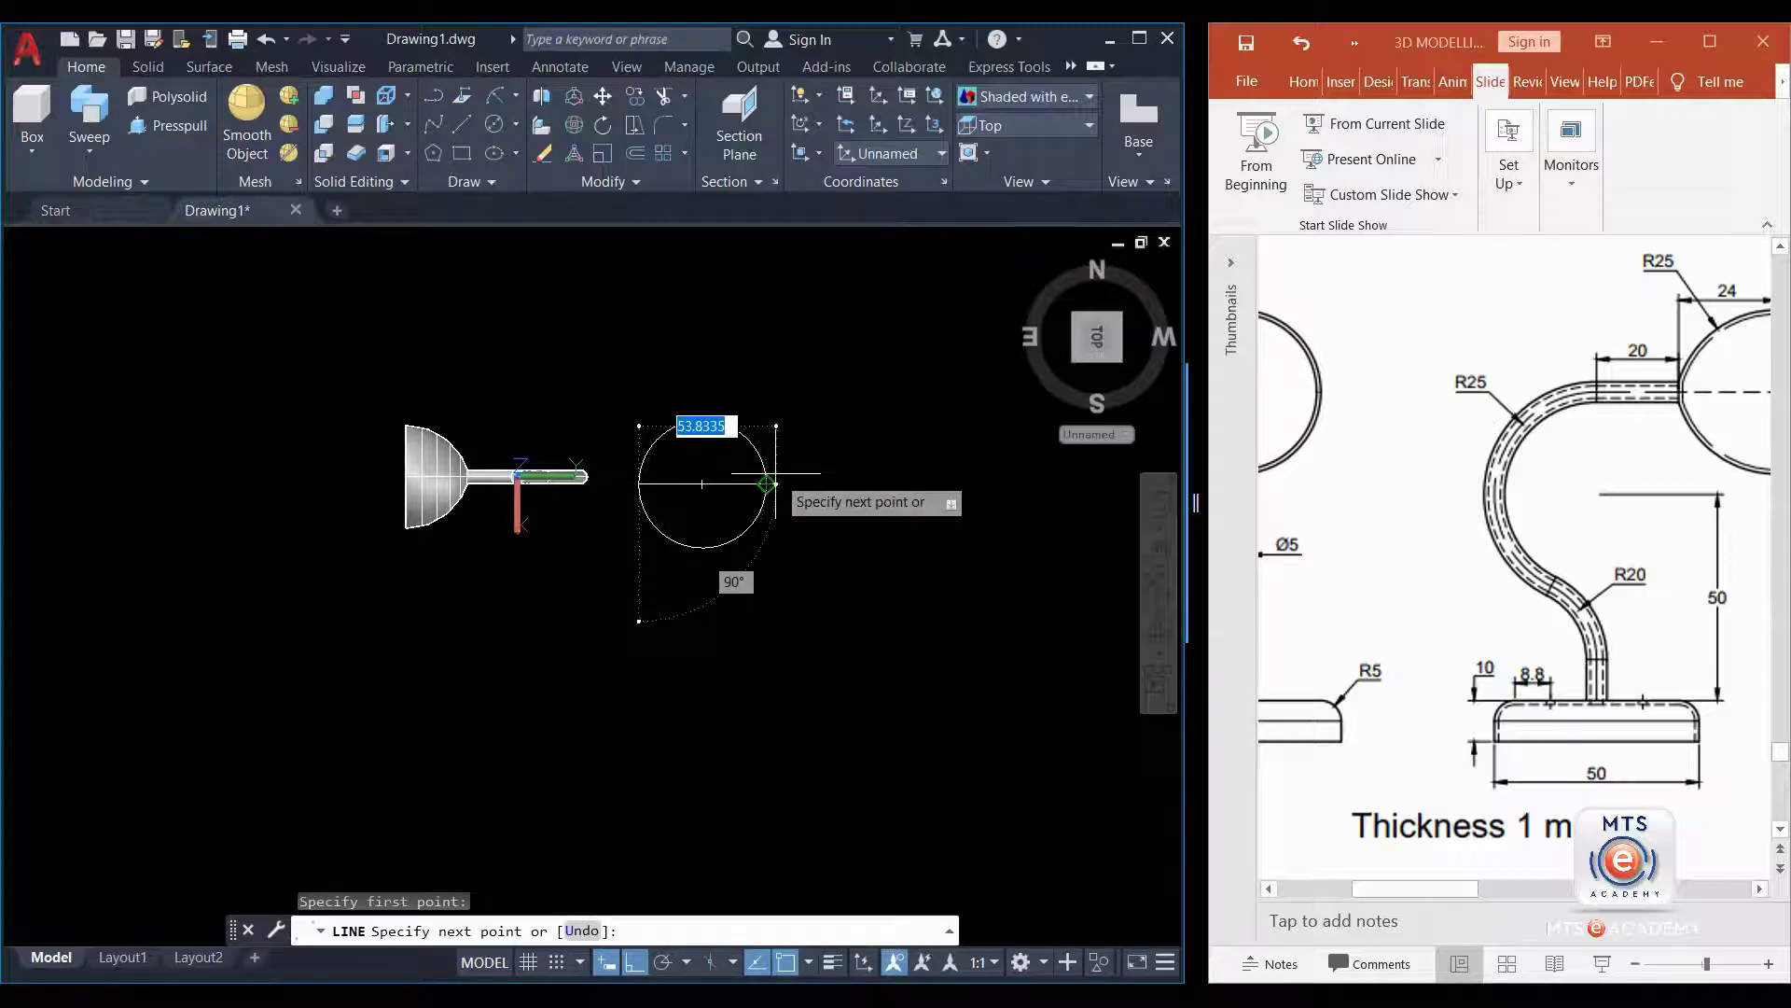
pyautogui.press('Return')
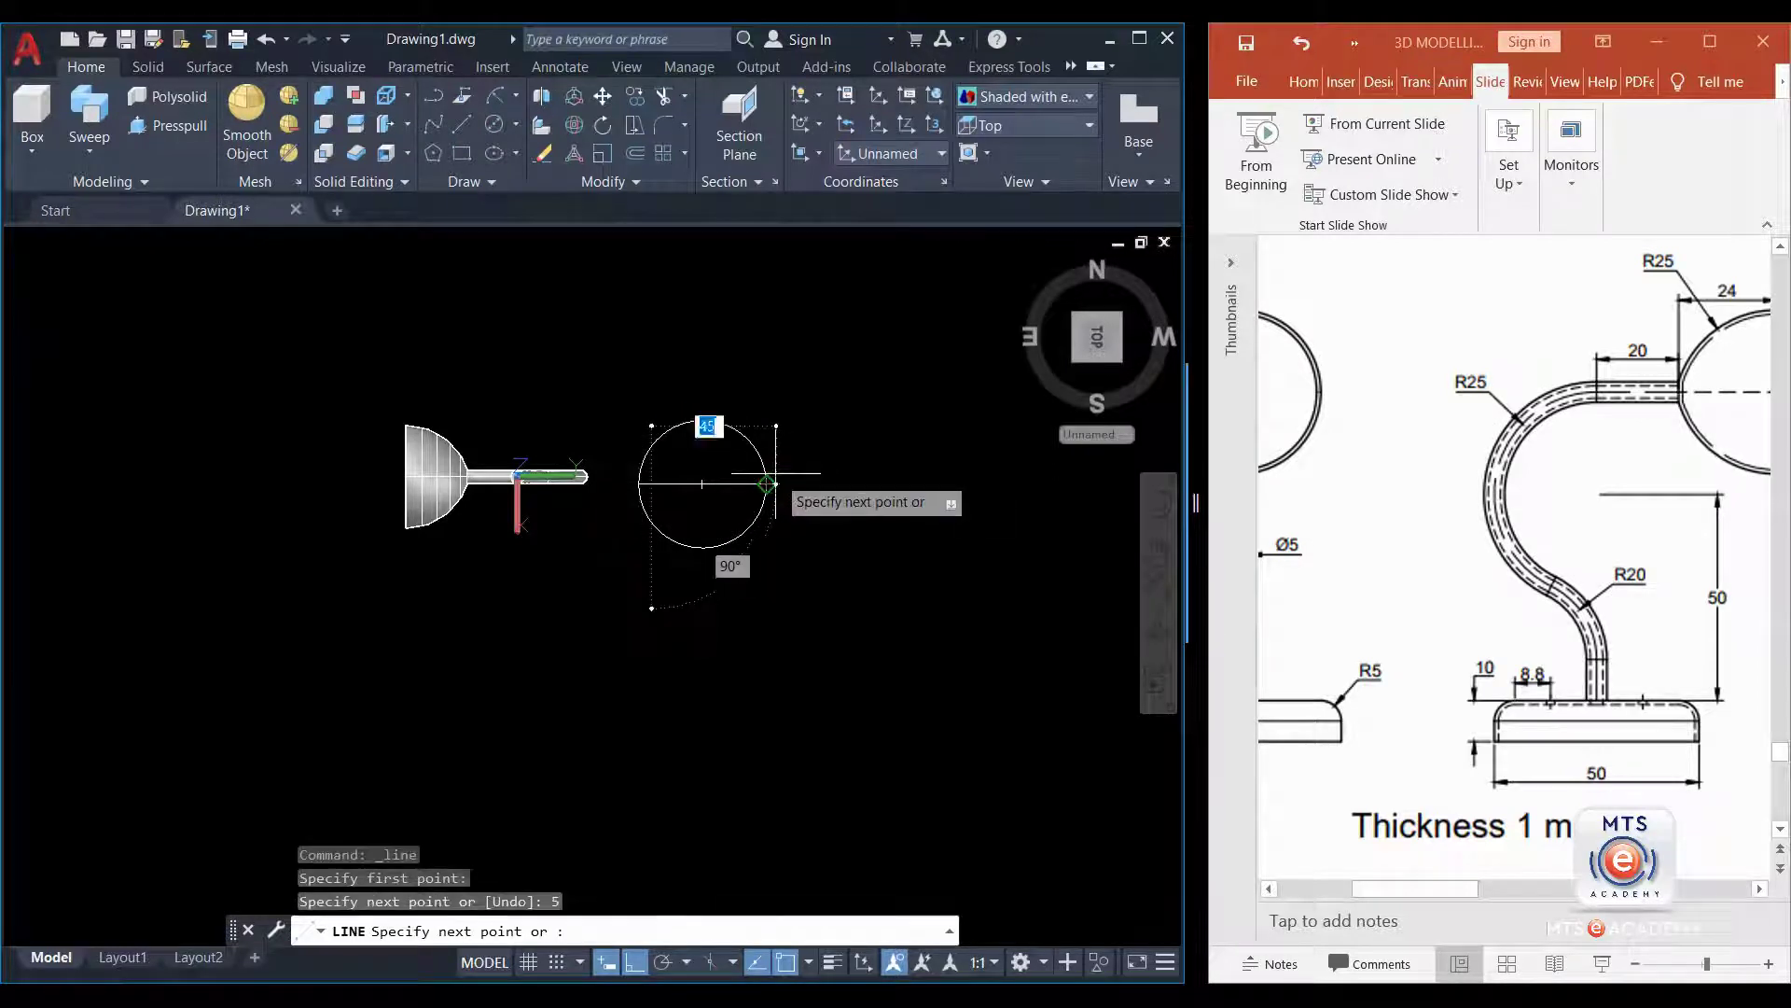
pyautogui.write('8.')
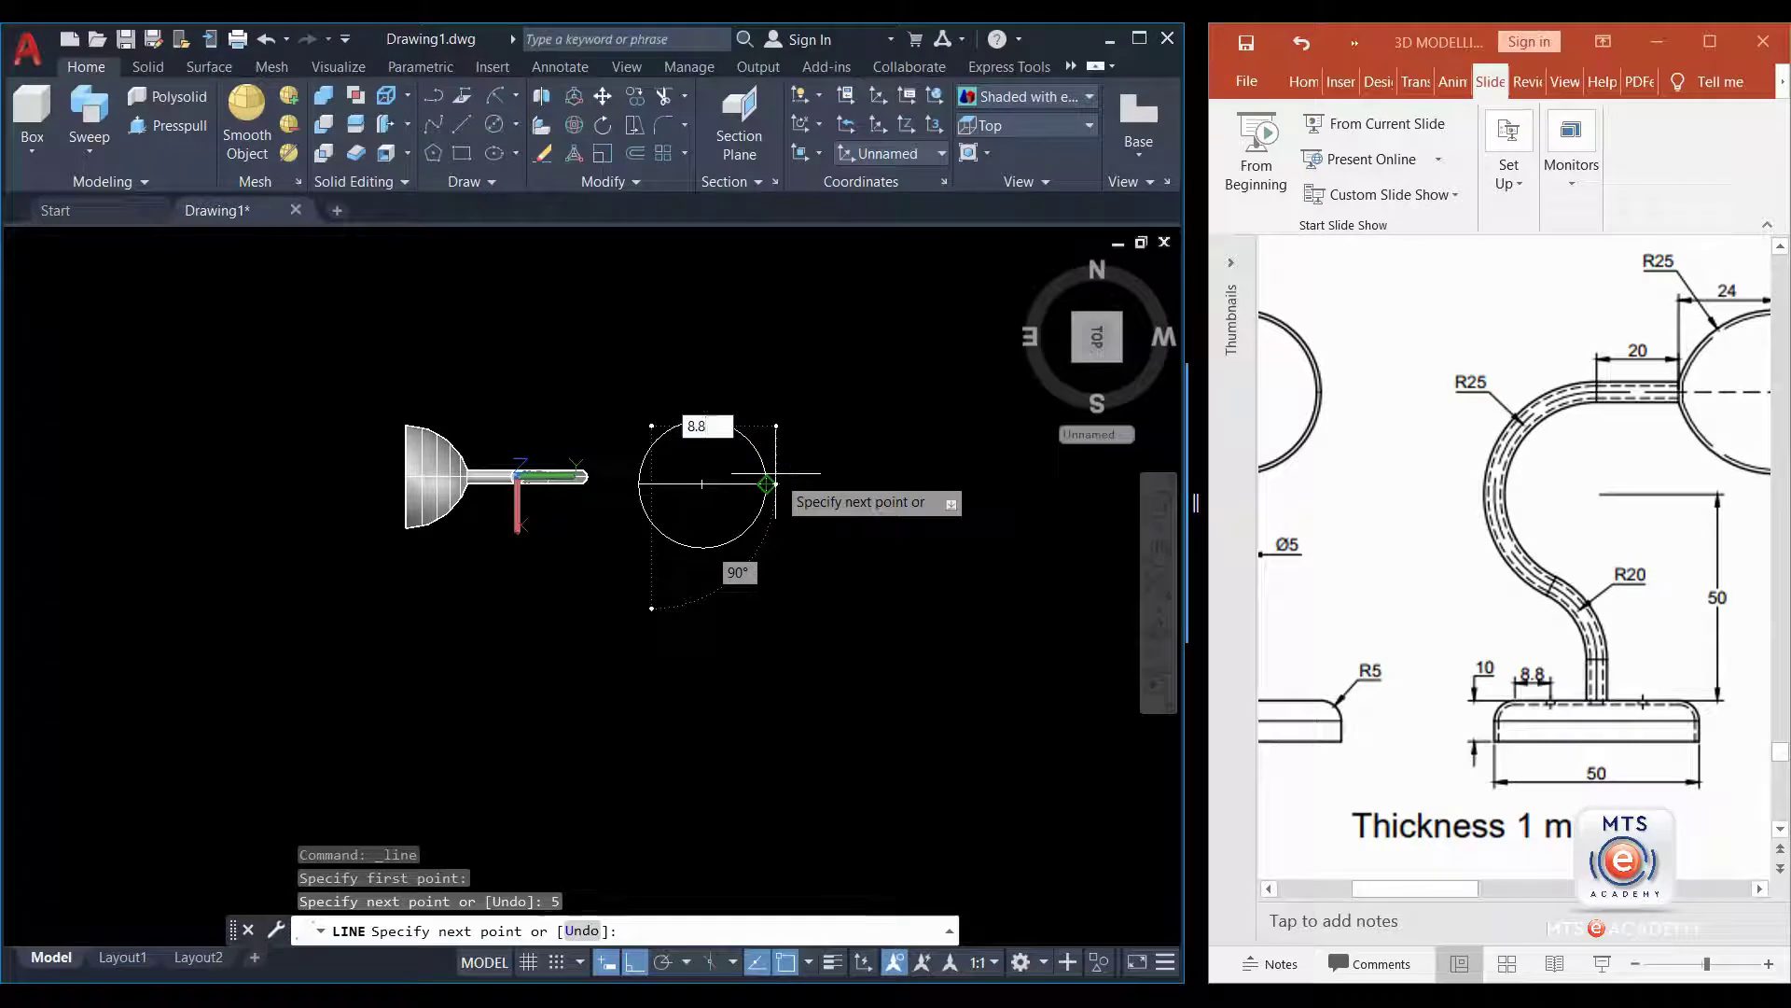
pyautogui.write('8')
pyautogui.press('Return')
pyautogui.press('Return')
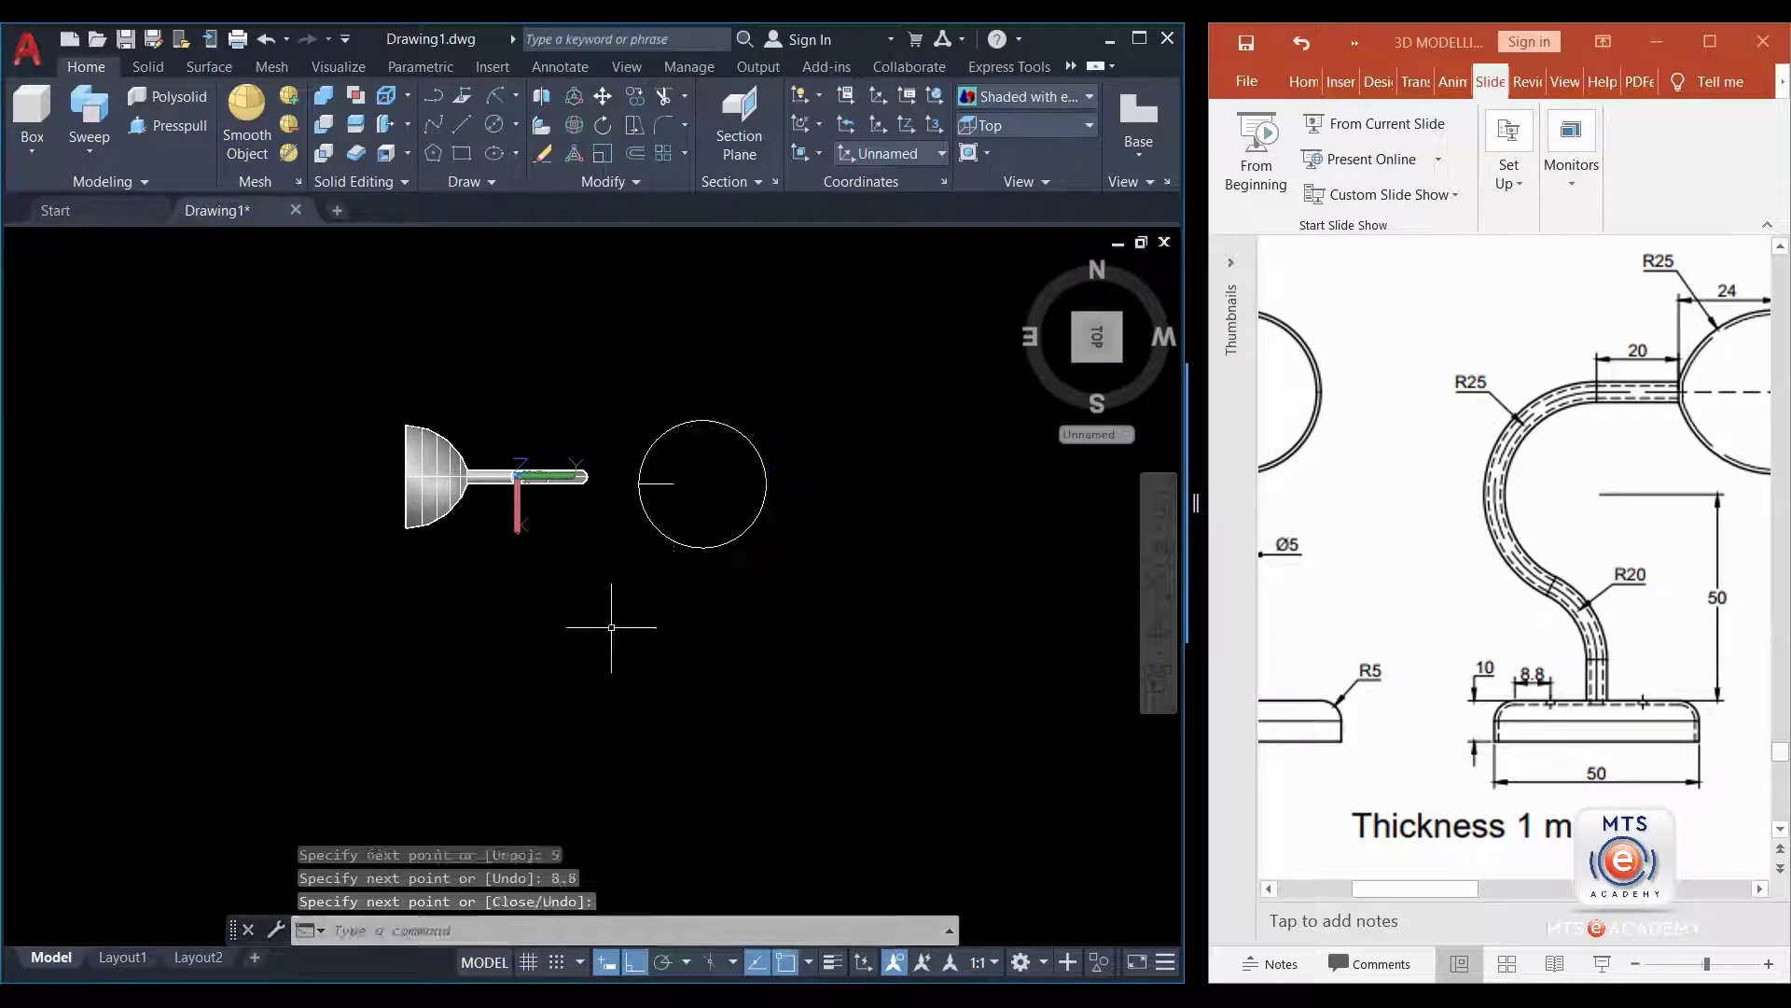
# - Draw a 5 mm diameter circle centred on the inner end of the 8.8 mm helper line
pyautogui.click(494, 125)
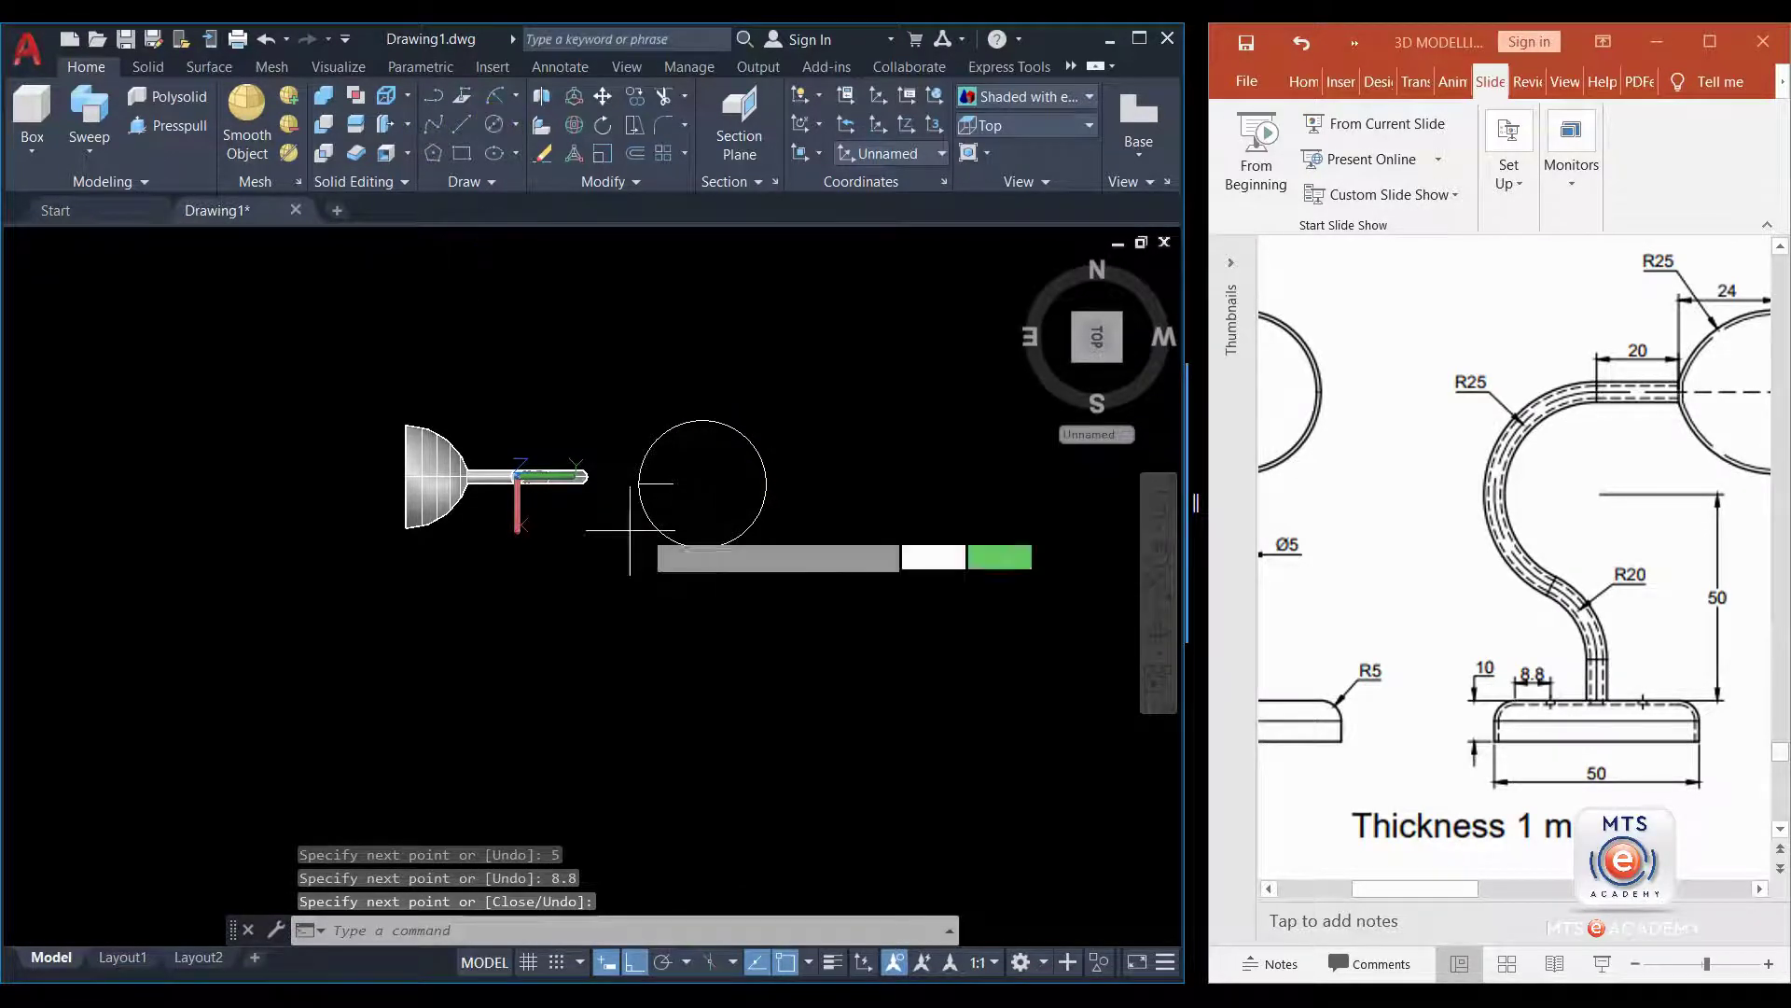
pyautogui.scroll(2, 670, 499)
pyautogui.click(668, 486)
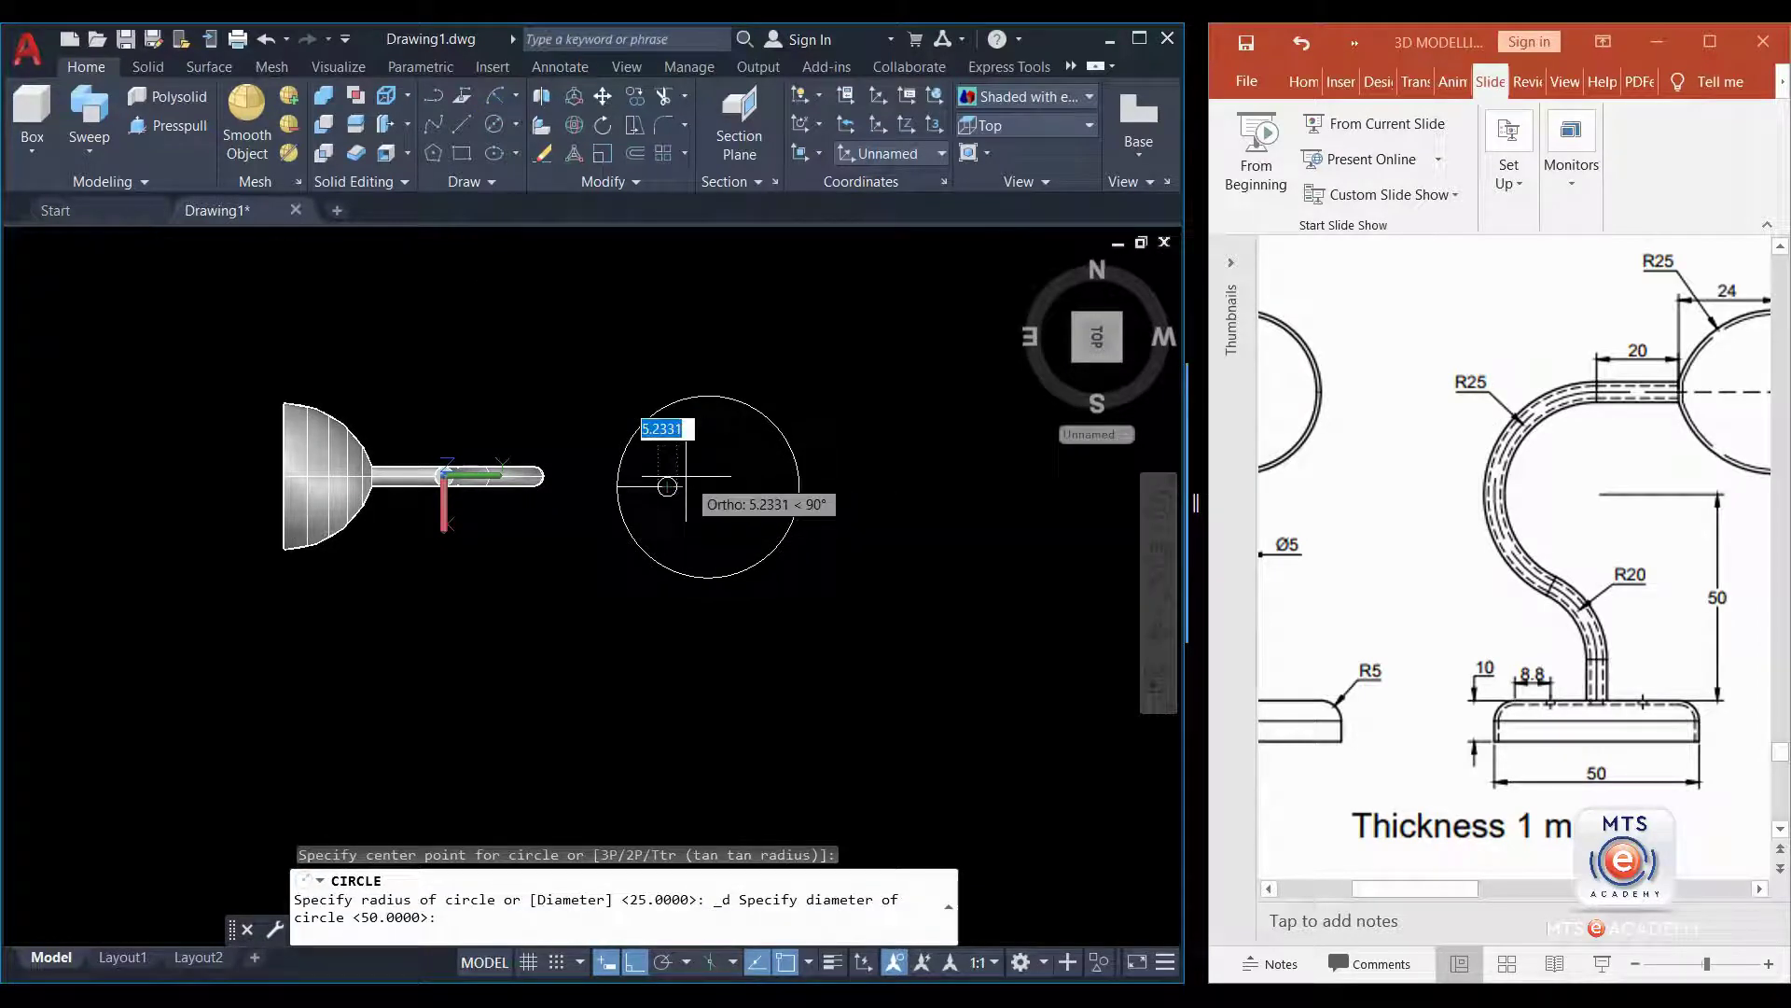
pyautogui.press('Return')
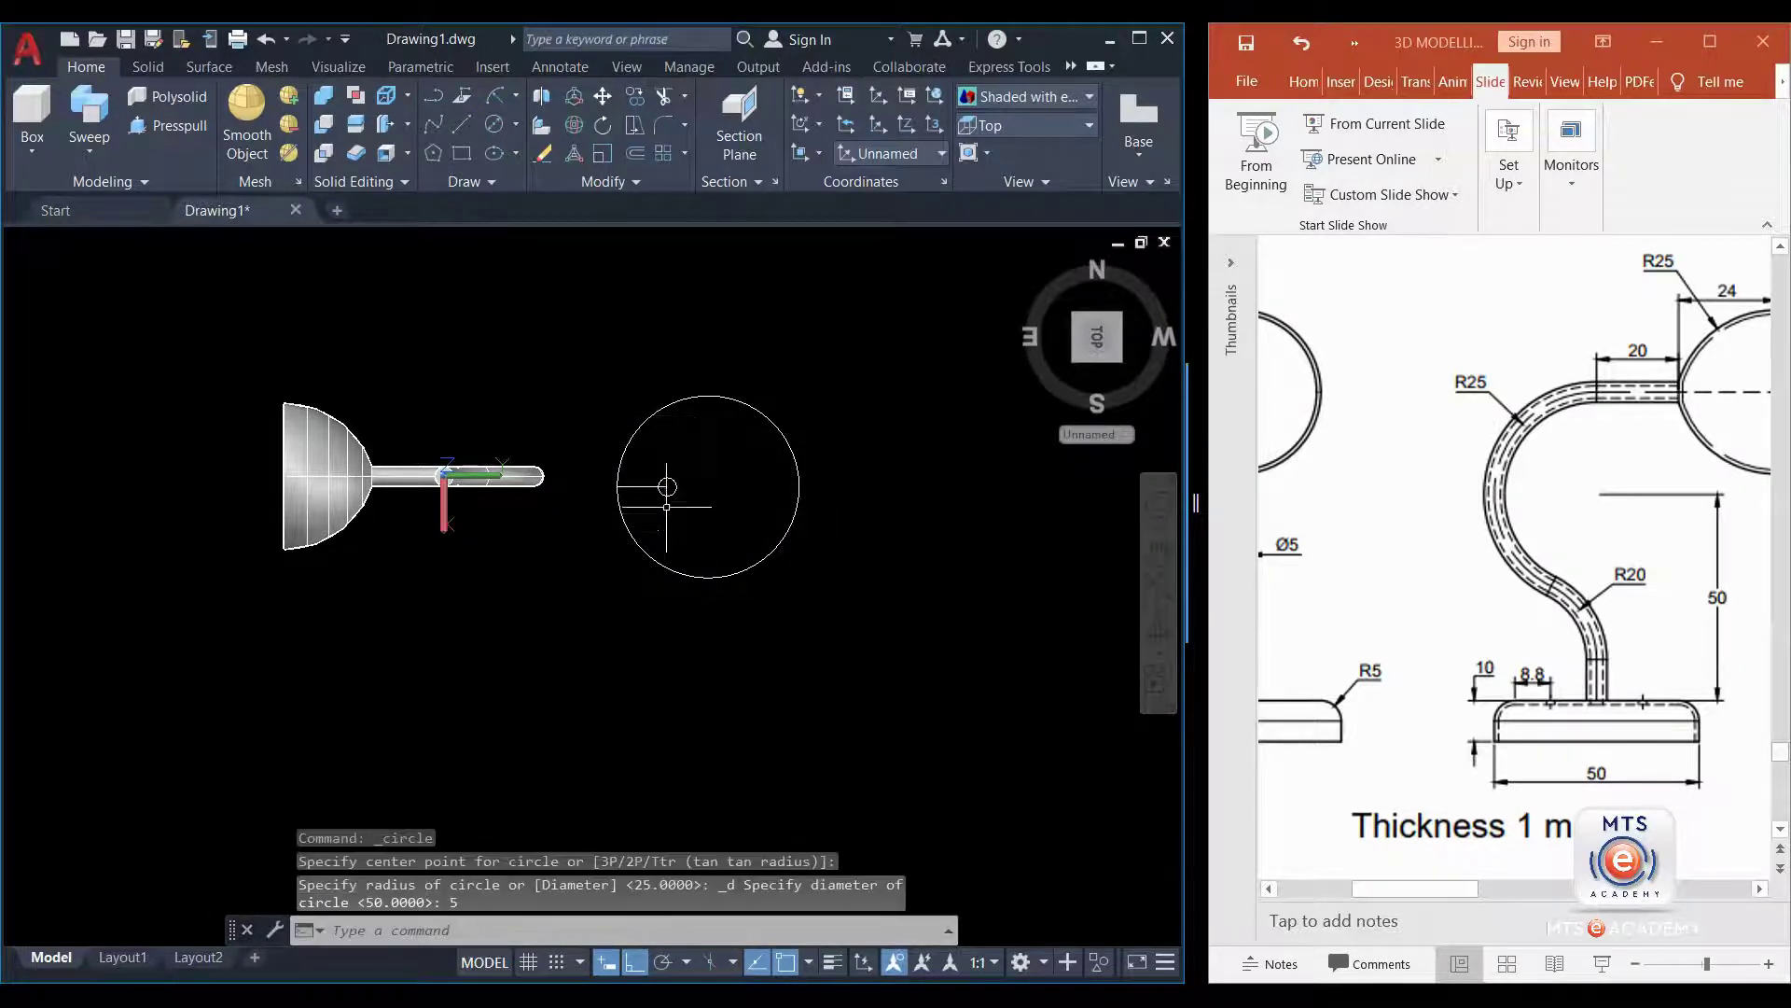
# - Mirror the small circle across the base circle's vertical diameter, keeping the original
pyautogui.click(668, 486)
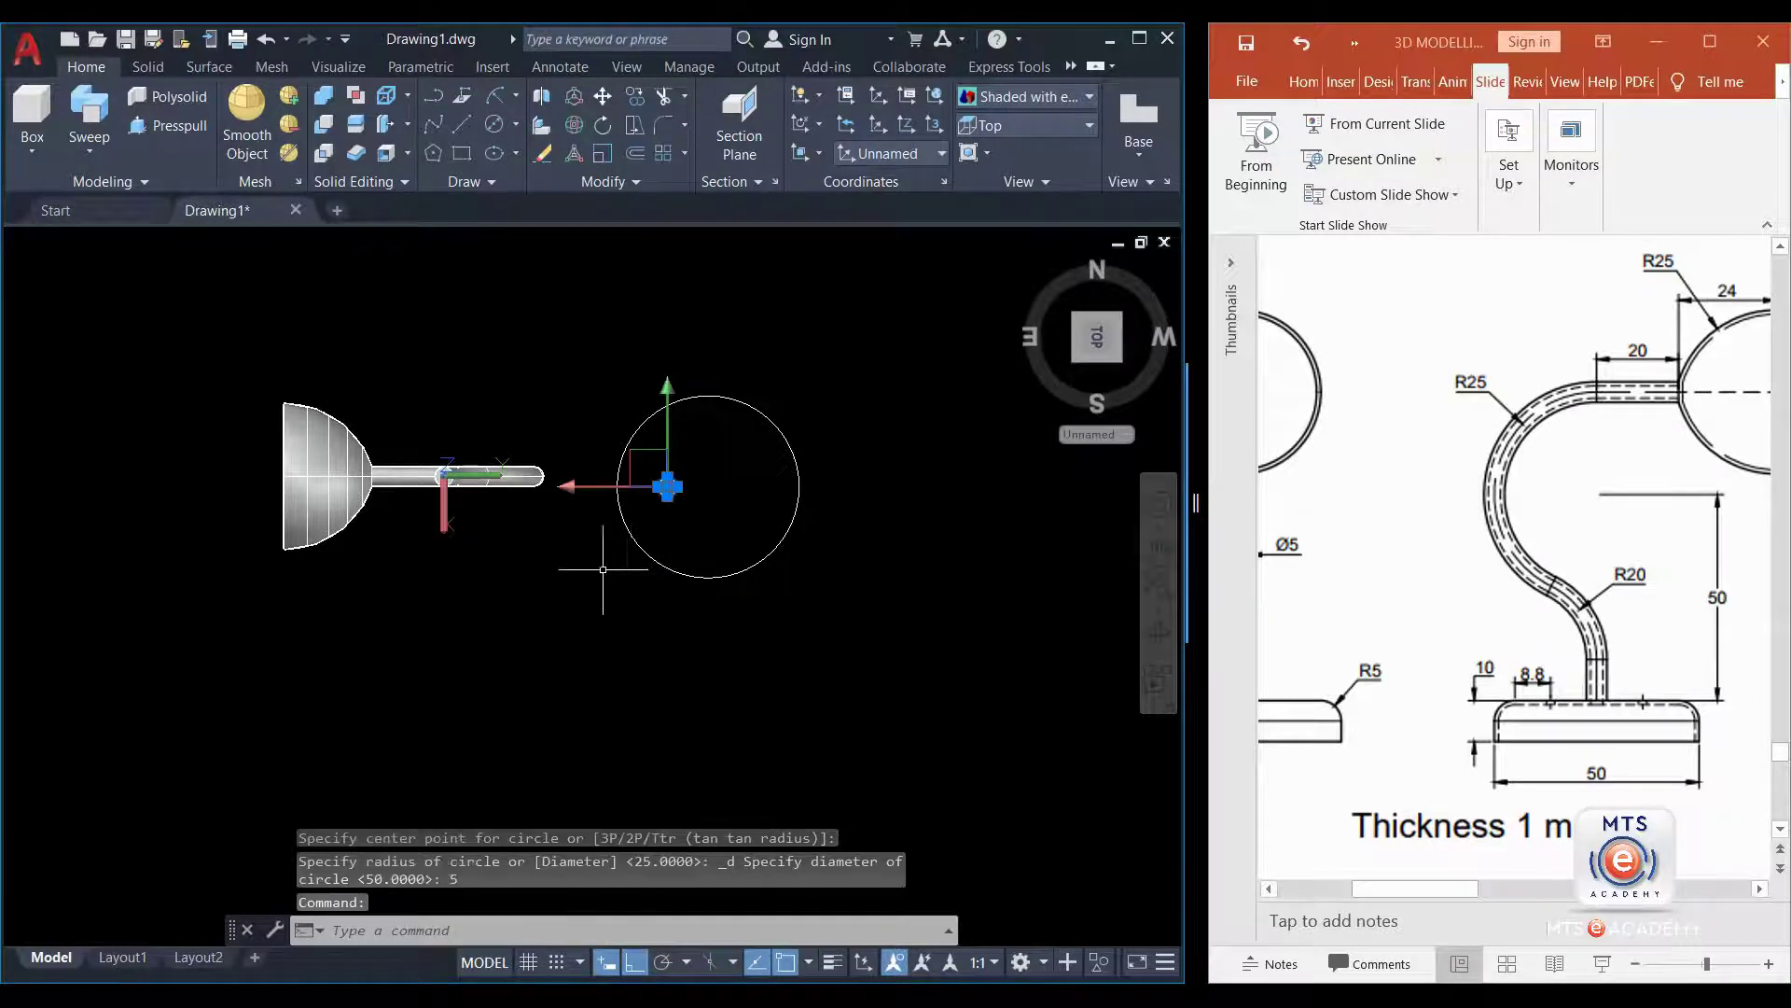
pyautogui.write('MI')
pyautogui.press('Return')
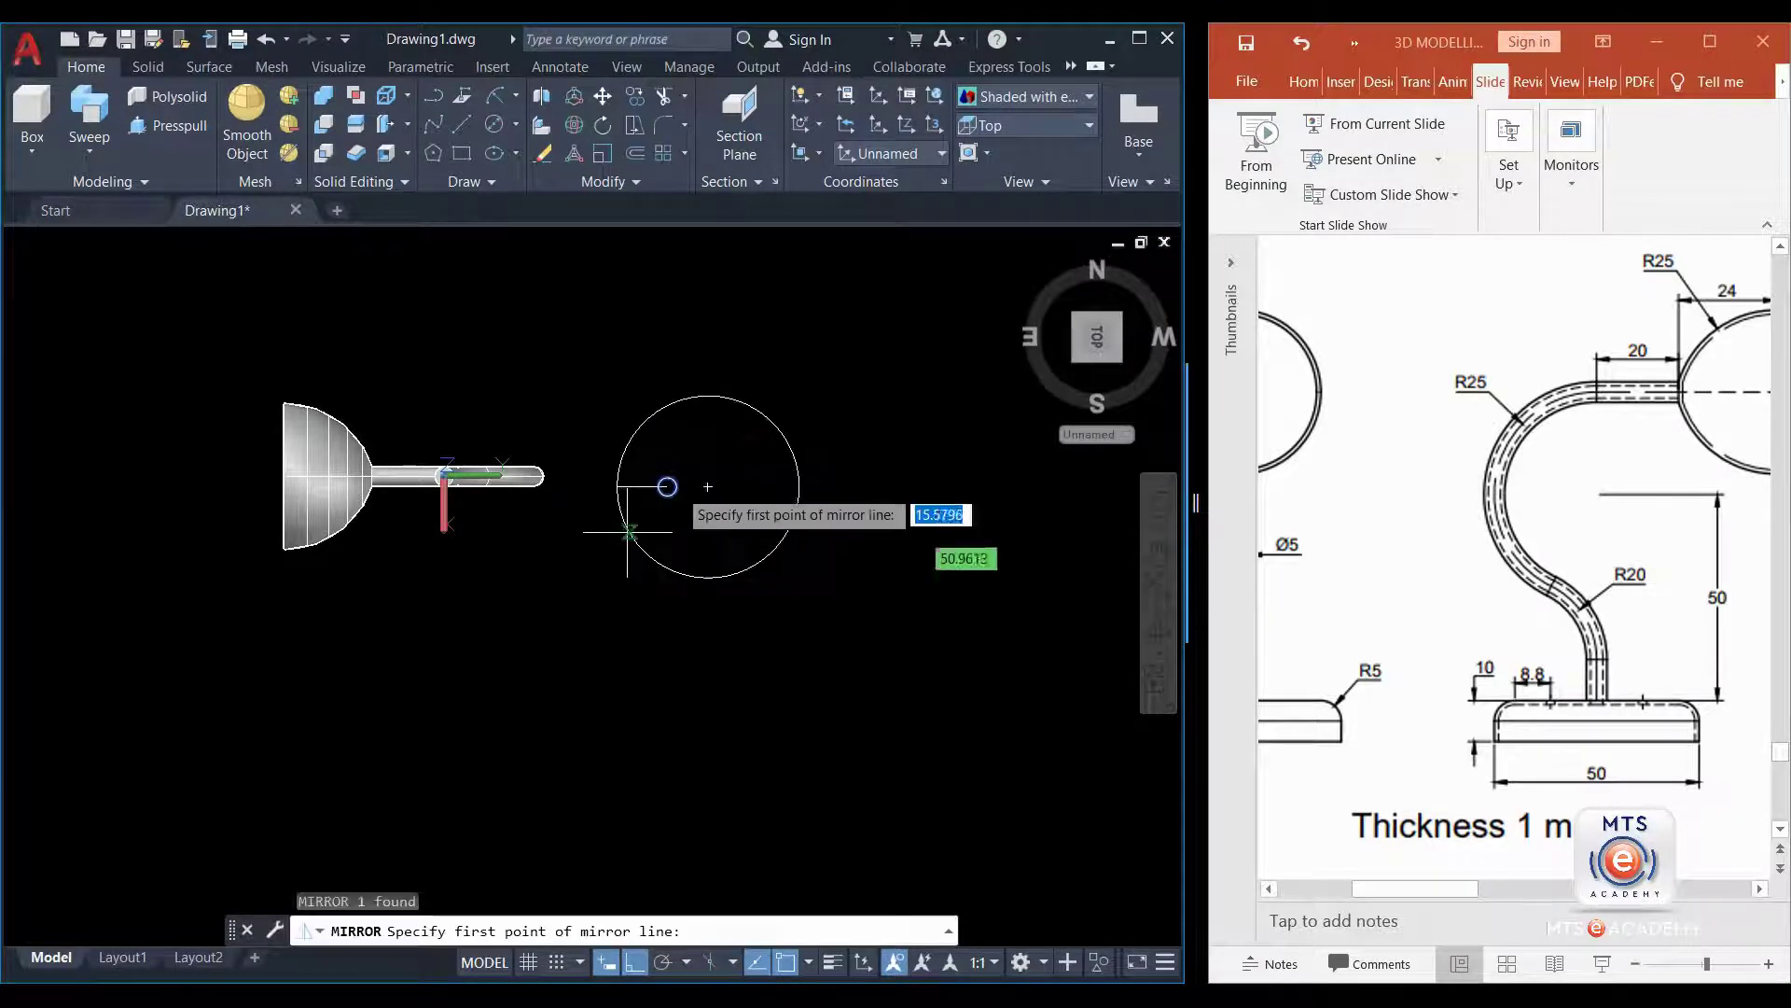
pyautogui.click(708, 396)
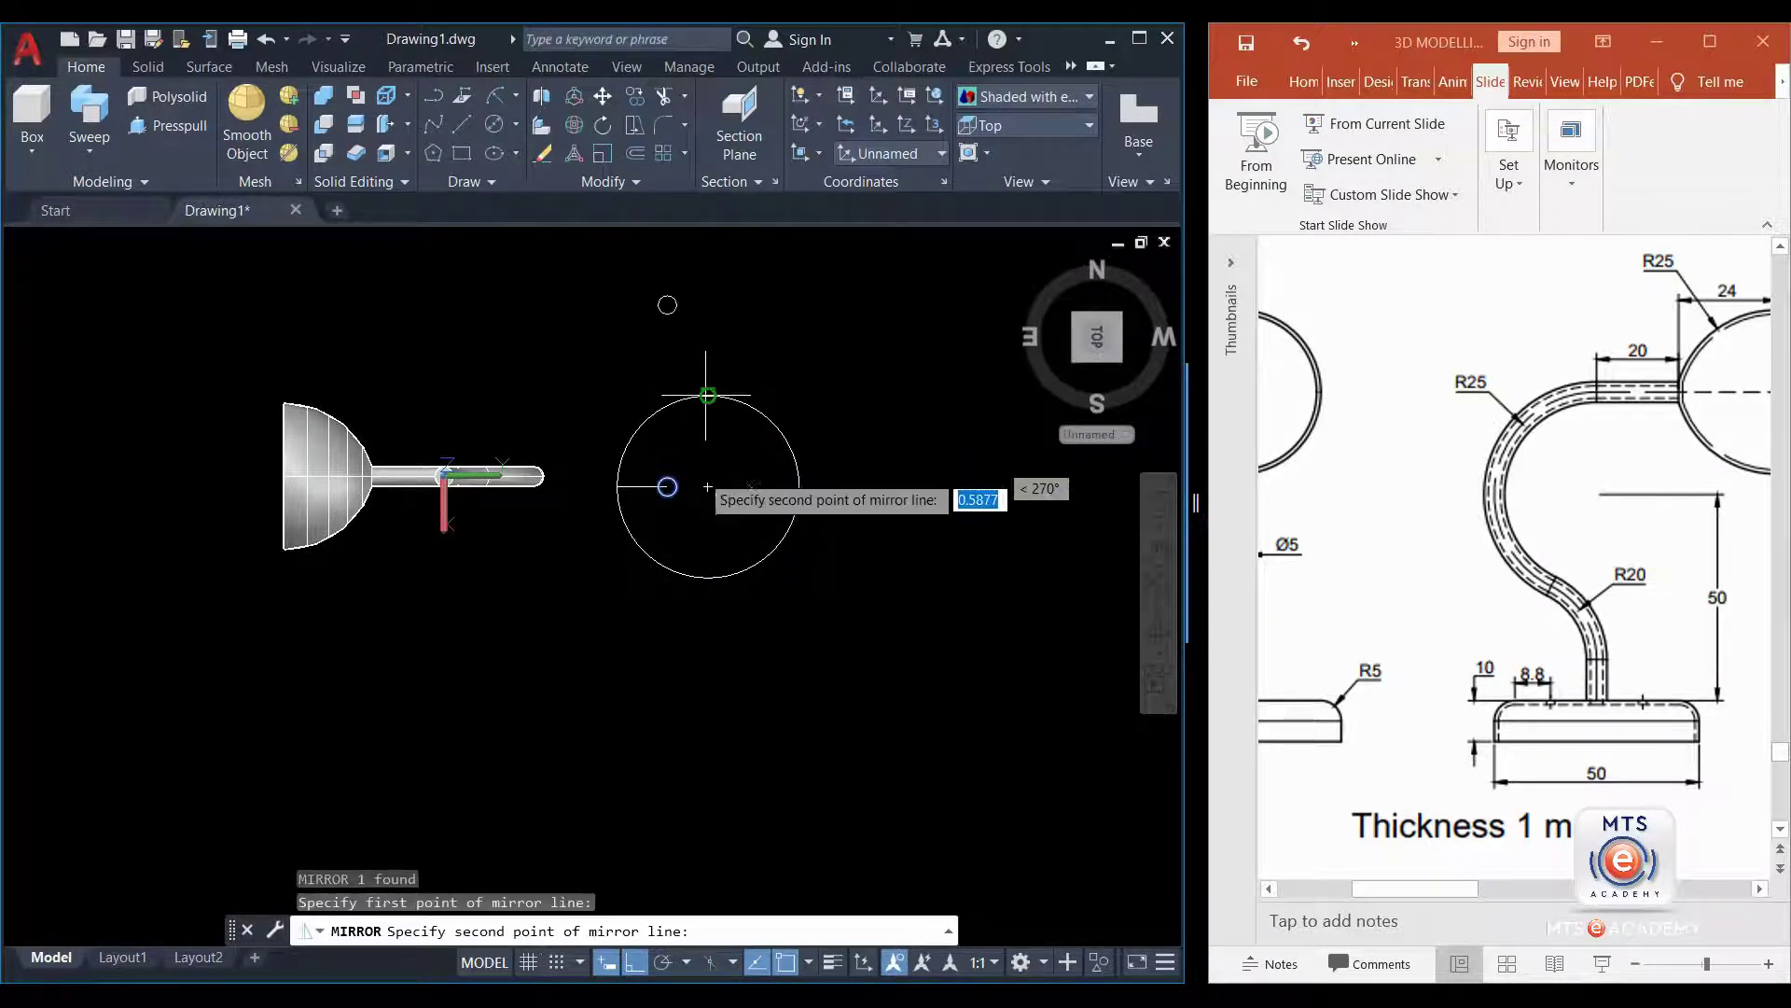
pyautogui.click(707, 583)
pyautogui.press('Return')
# - Erase both helper lines from the base profile
pyautogui.click(640, 486)
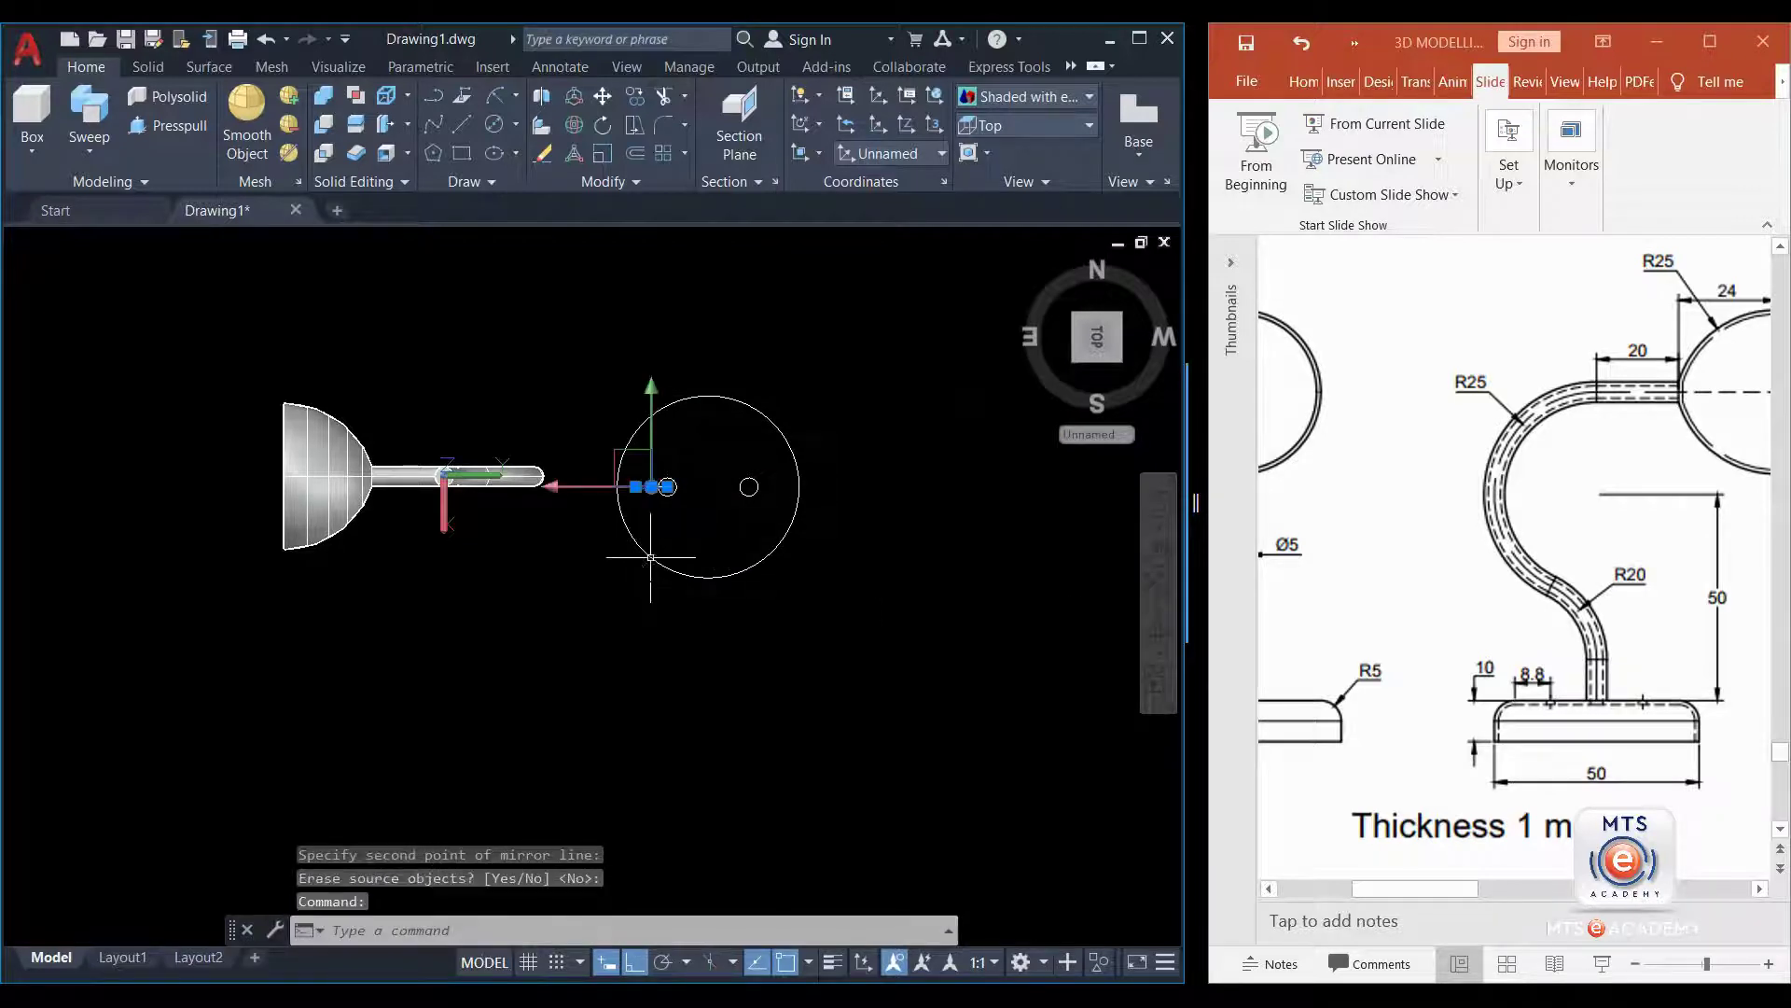
pyautogui.press('Delete')
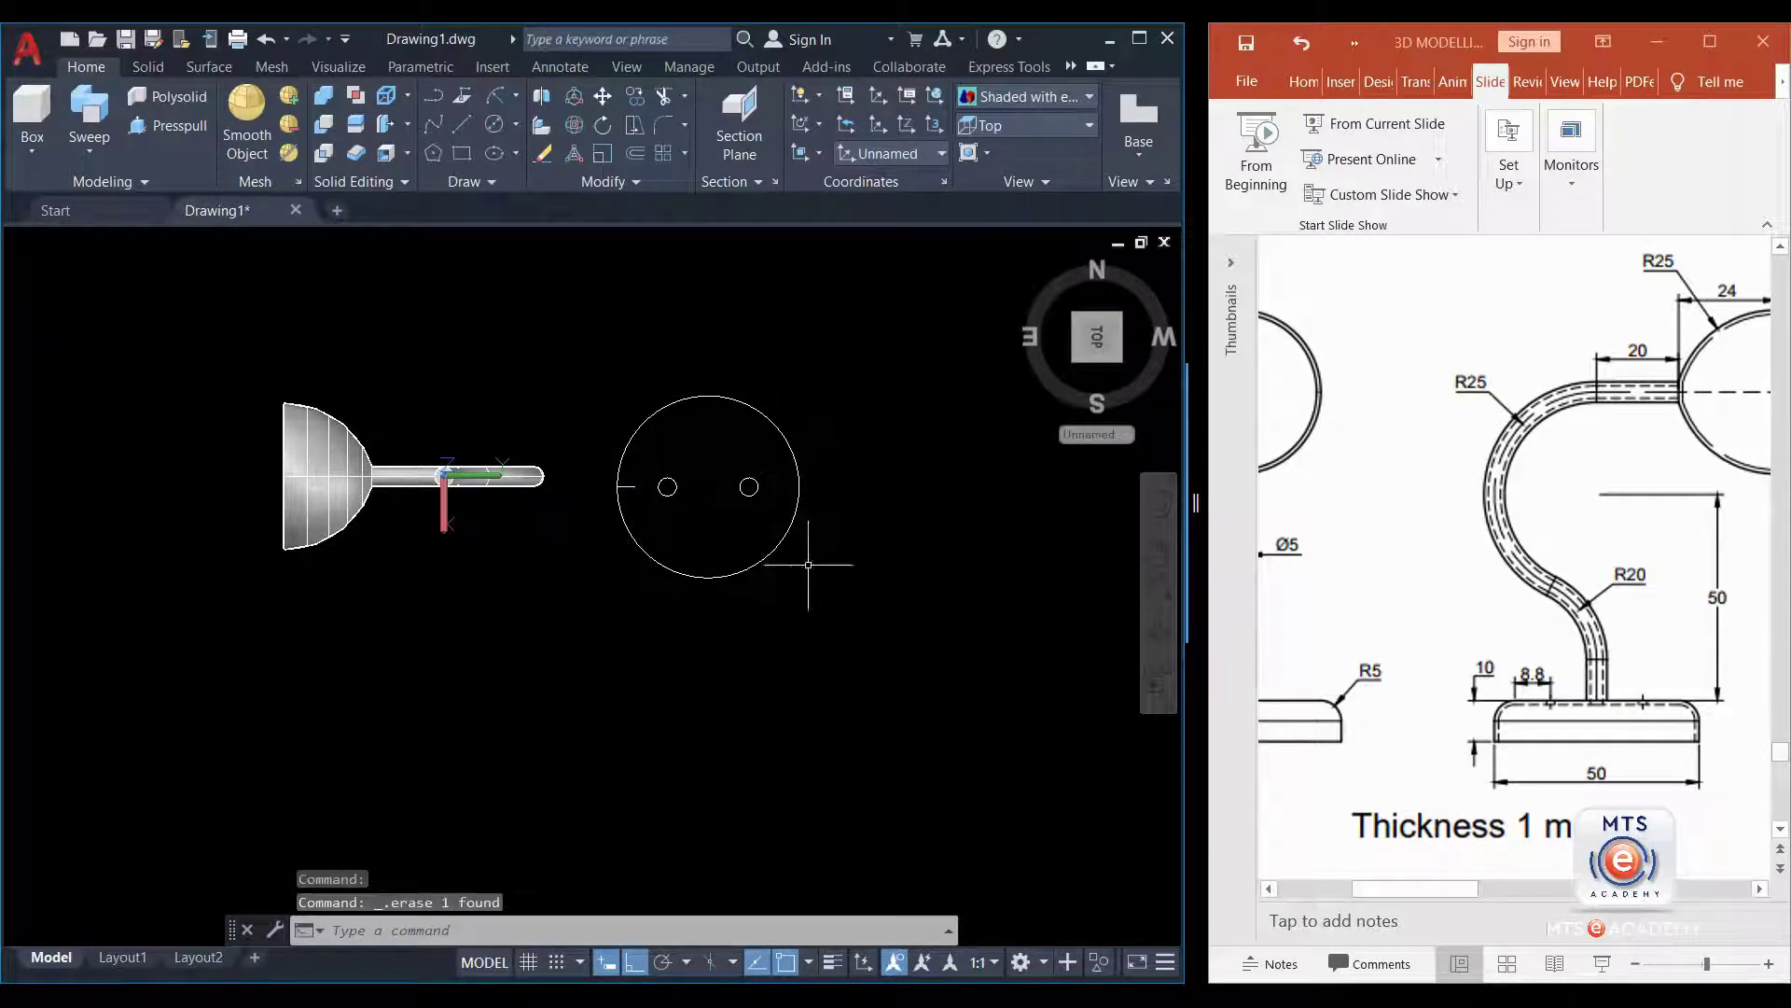
pyautogui.click(590, 465)
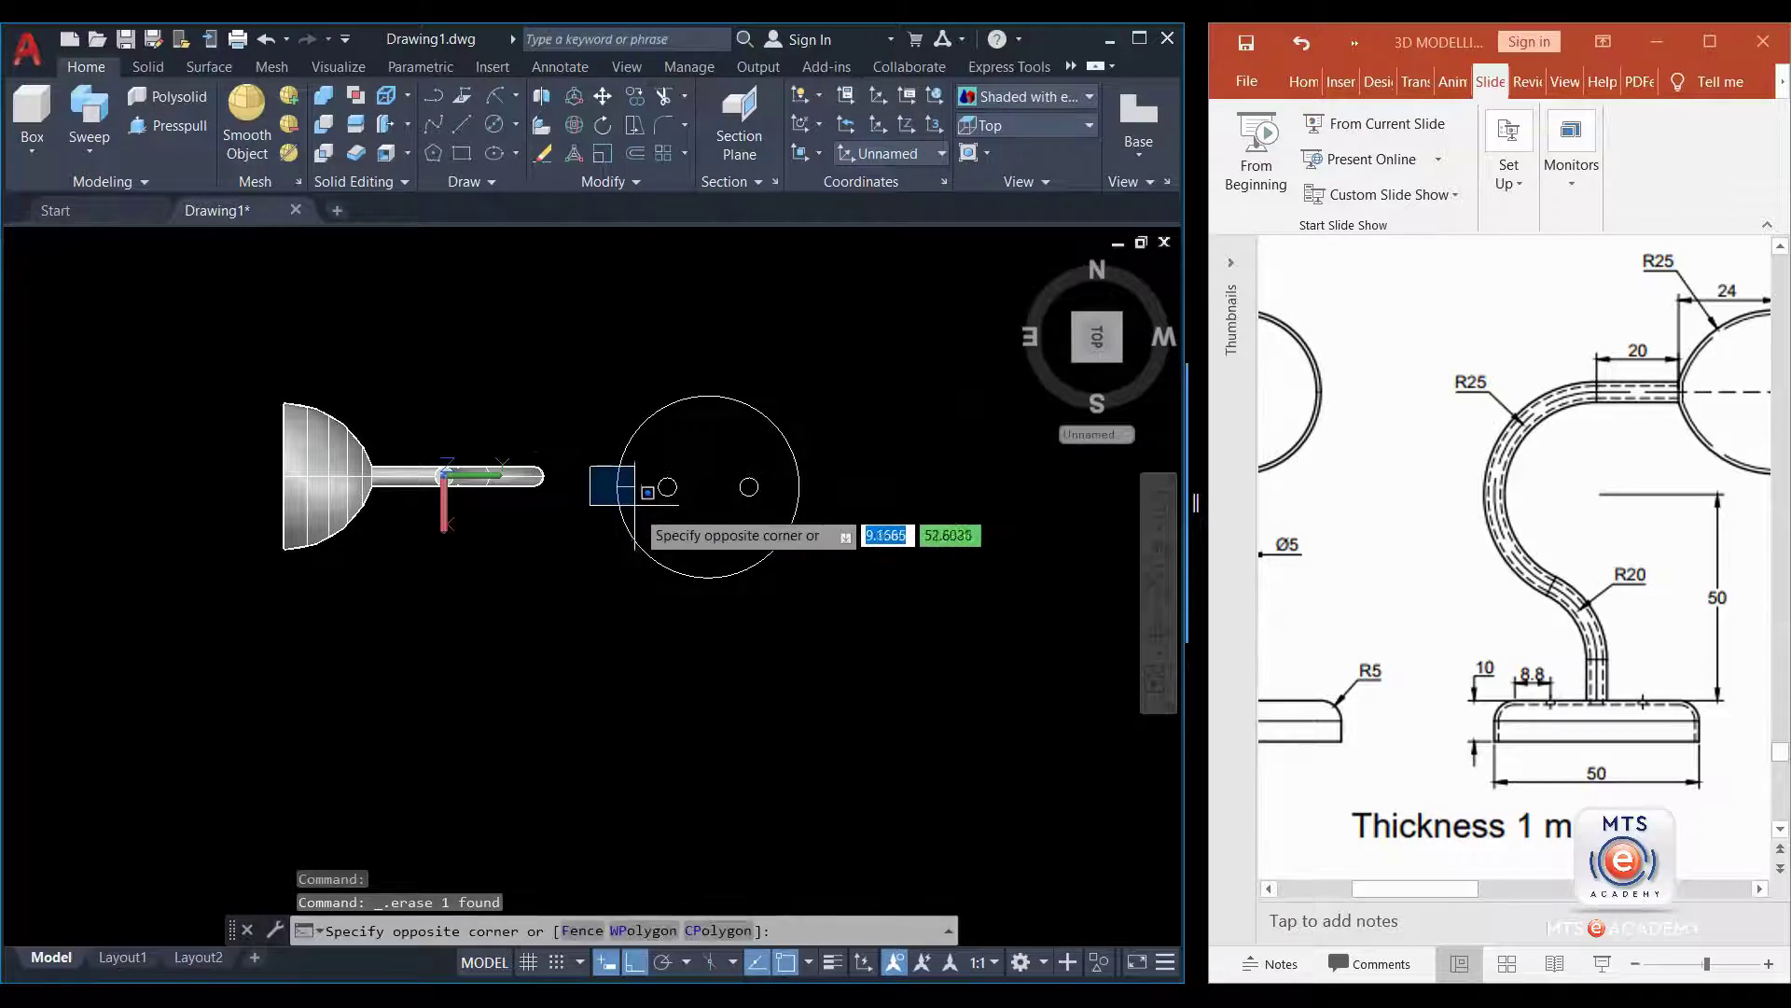
pyautogui.press('Delete')
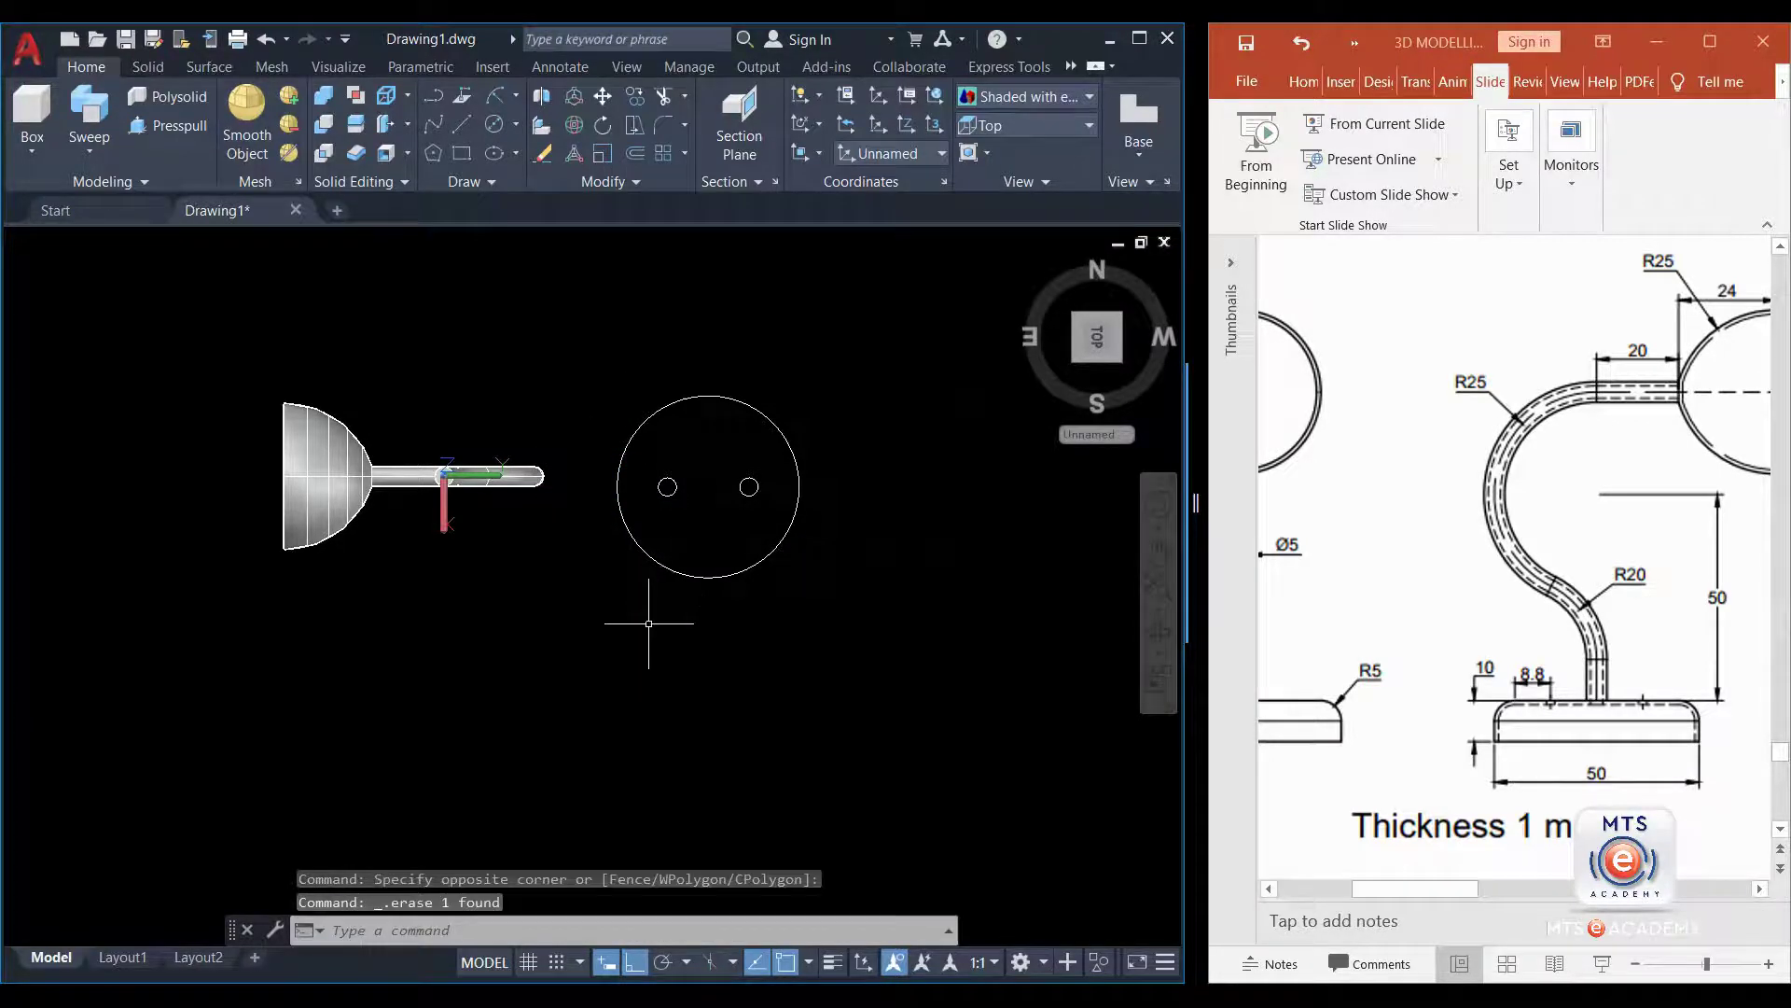
# - Press-pull the area between the base circle and the two small circles 10 mm downward
pyautogui.keyDown('shift'); pyautogui.moveTo(720, 640); pyautogui.dragTo(604, 778, button='middle'); pyautogui.keyUp('shift')
pyautogui.scroll(2, 610, 626)
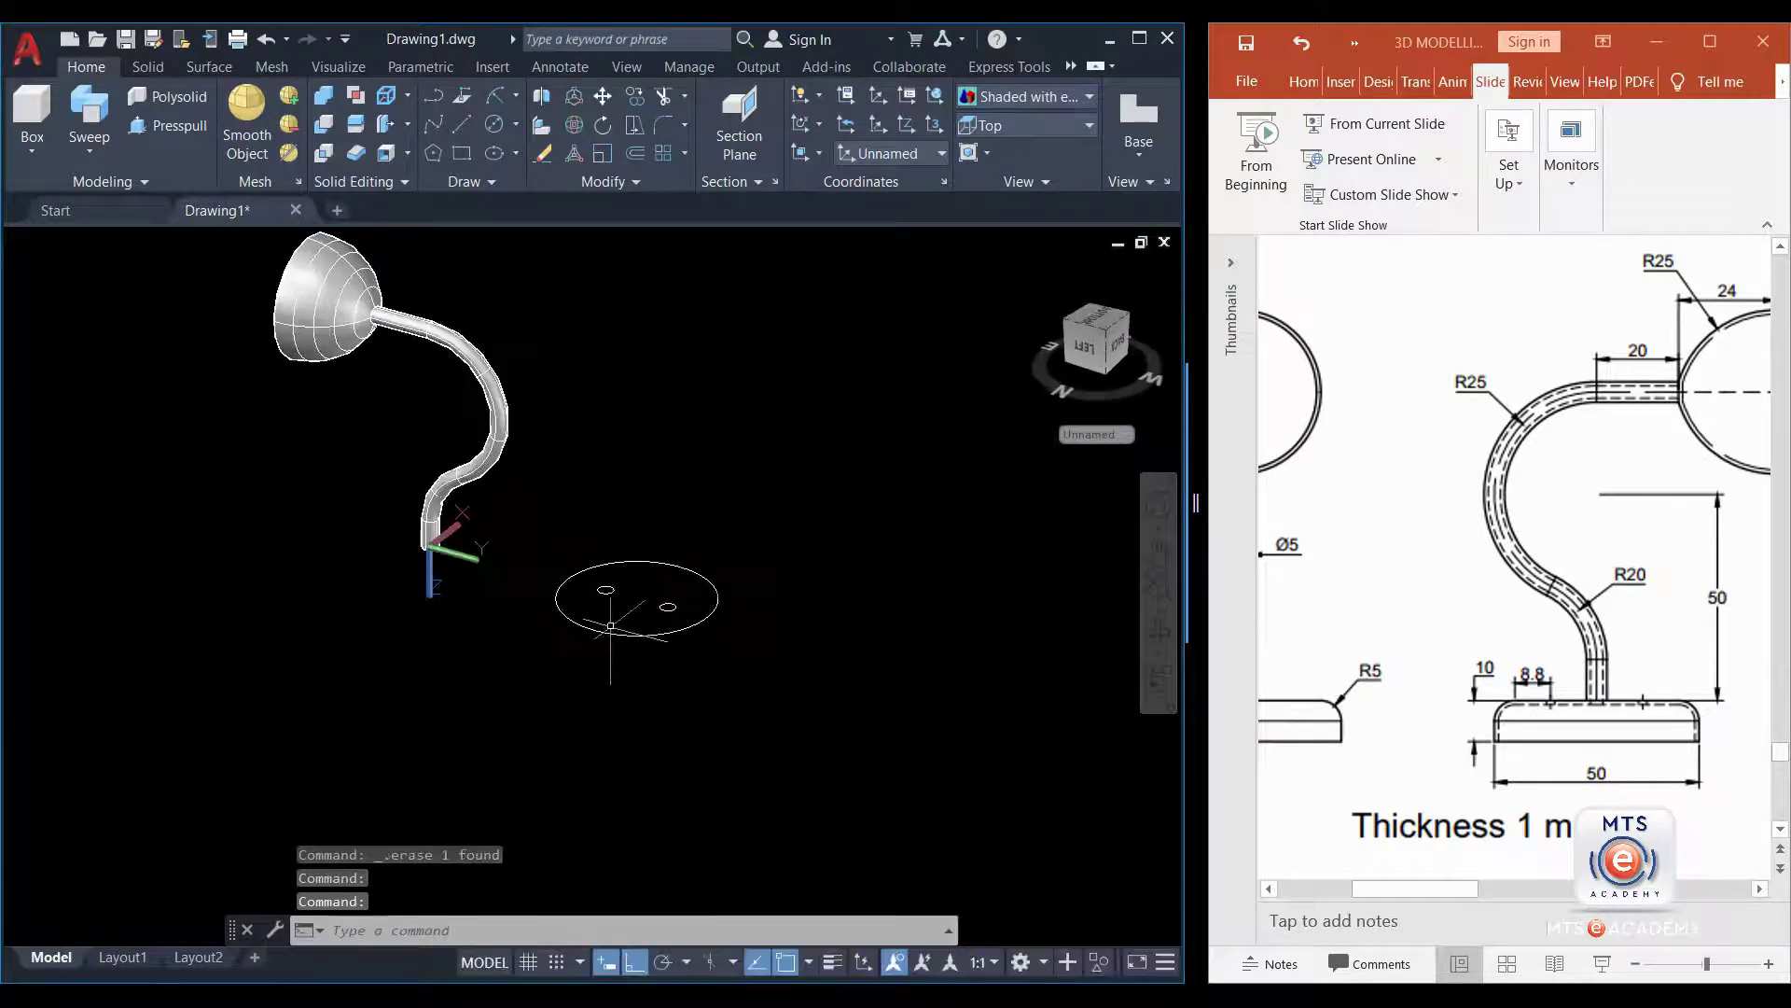
pyautogui.click(168, 125)
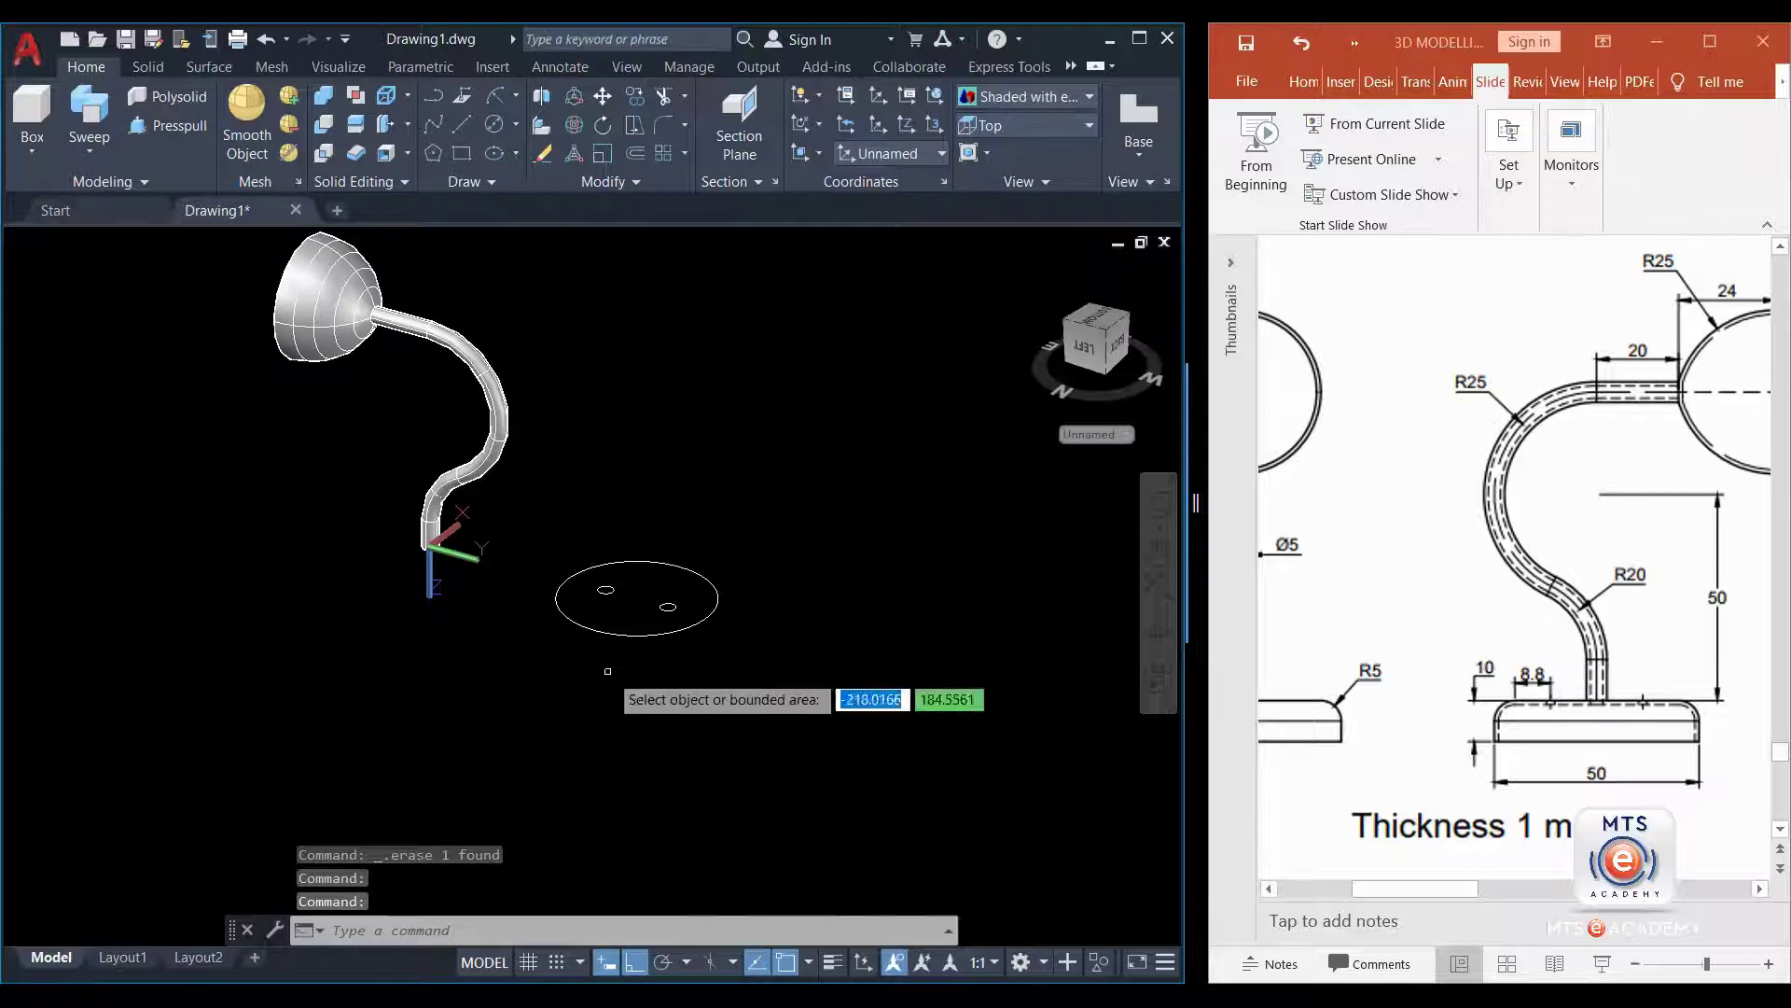
pyautogui.click(618, 616)
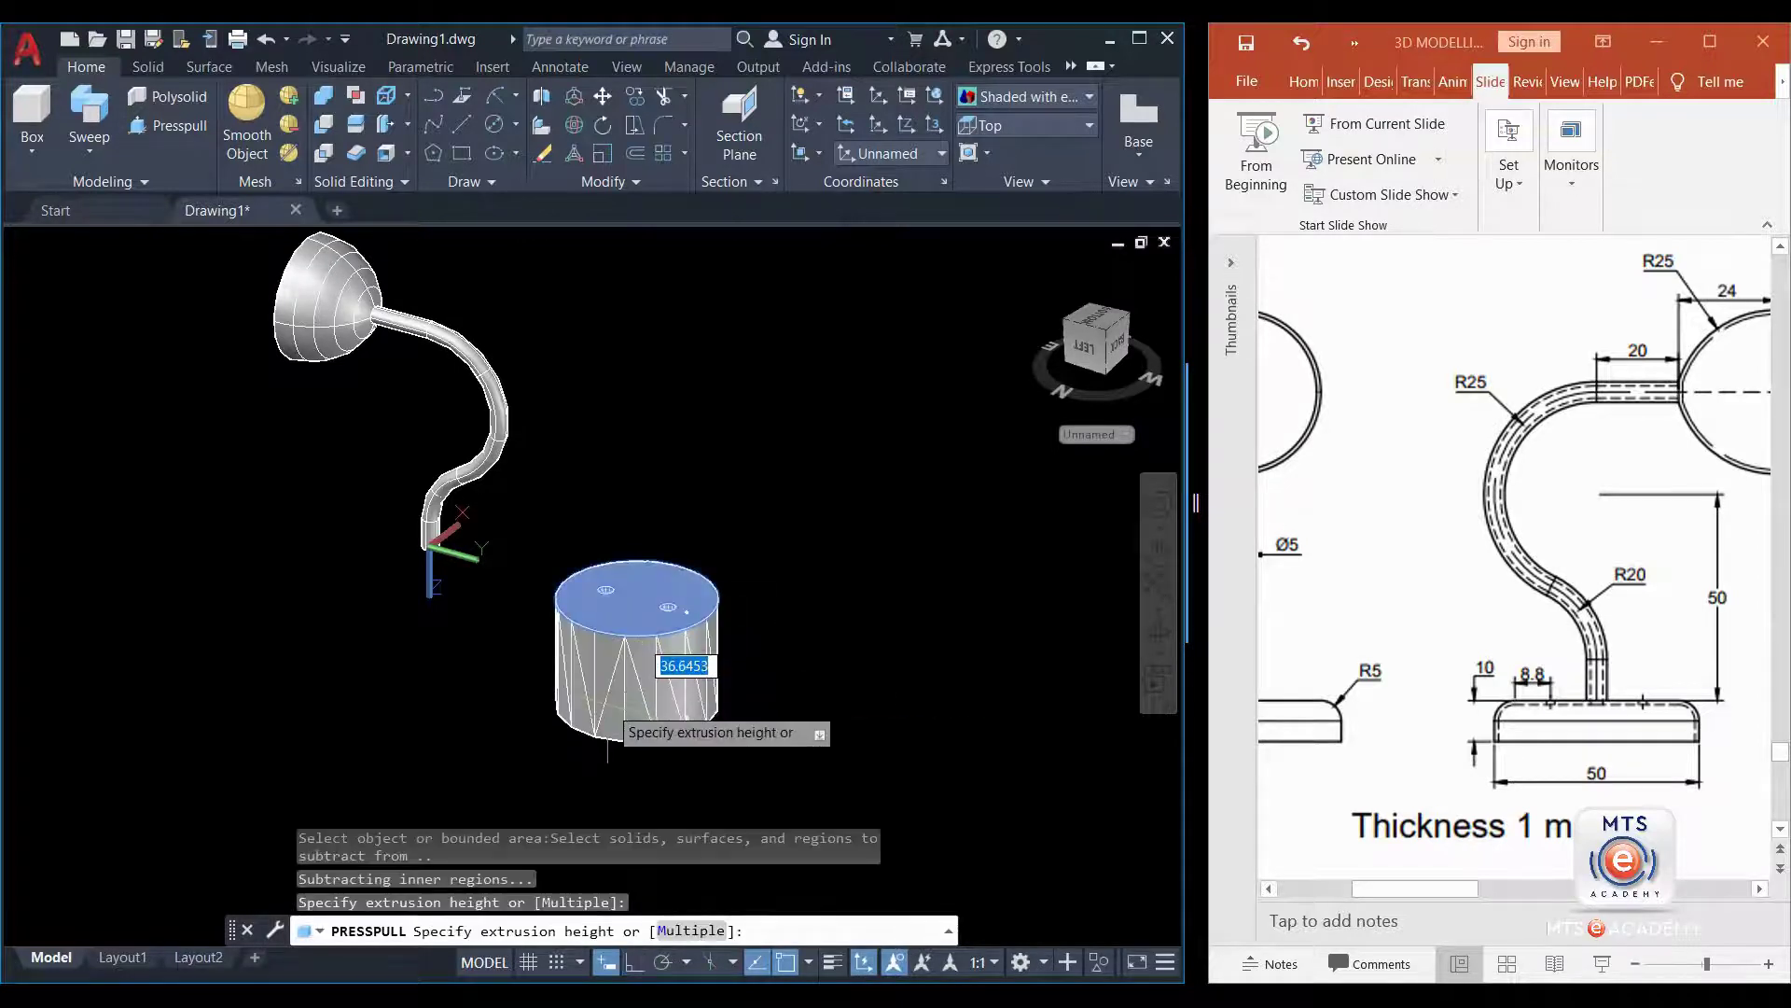
pyautogui.write('10')
pyautogui.press('Return')
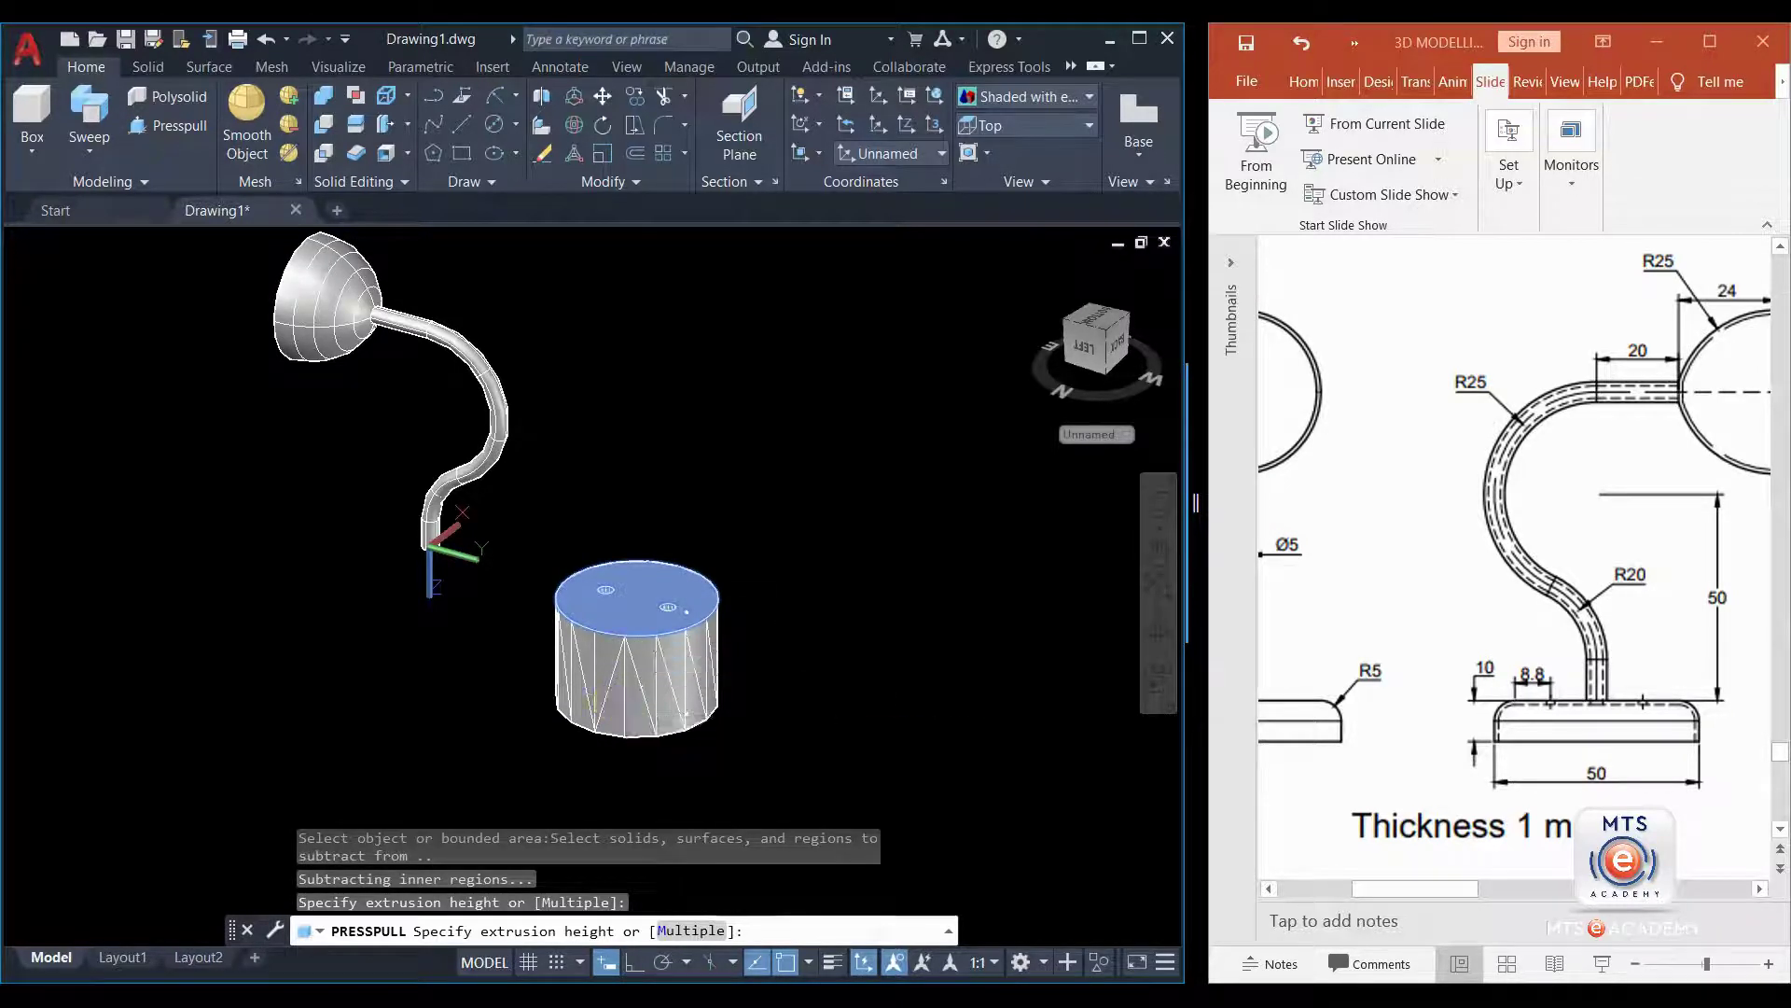
# - Erase the leftover profile circle lying on the extruded base's upper outer edge
pyautogui.scroll(3, 638, 639)
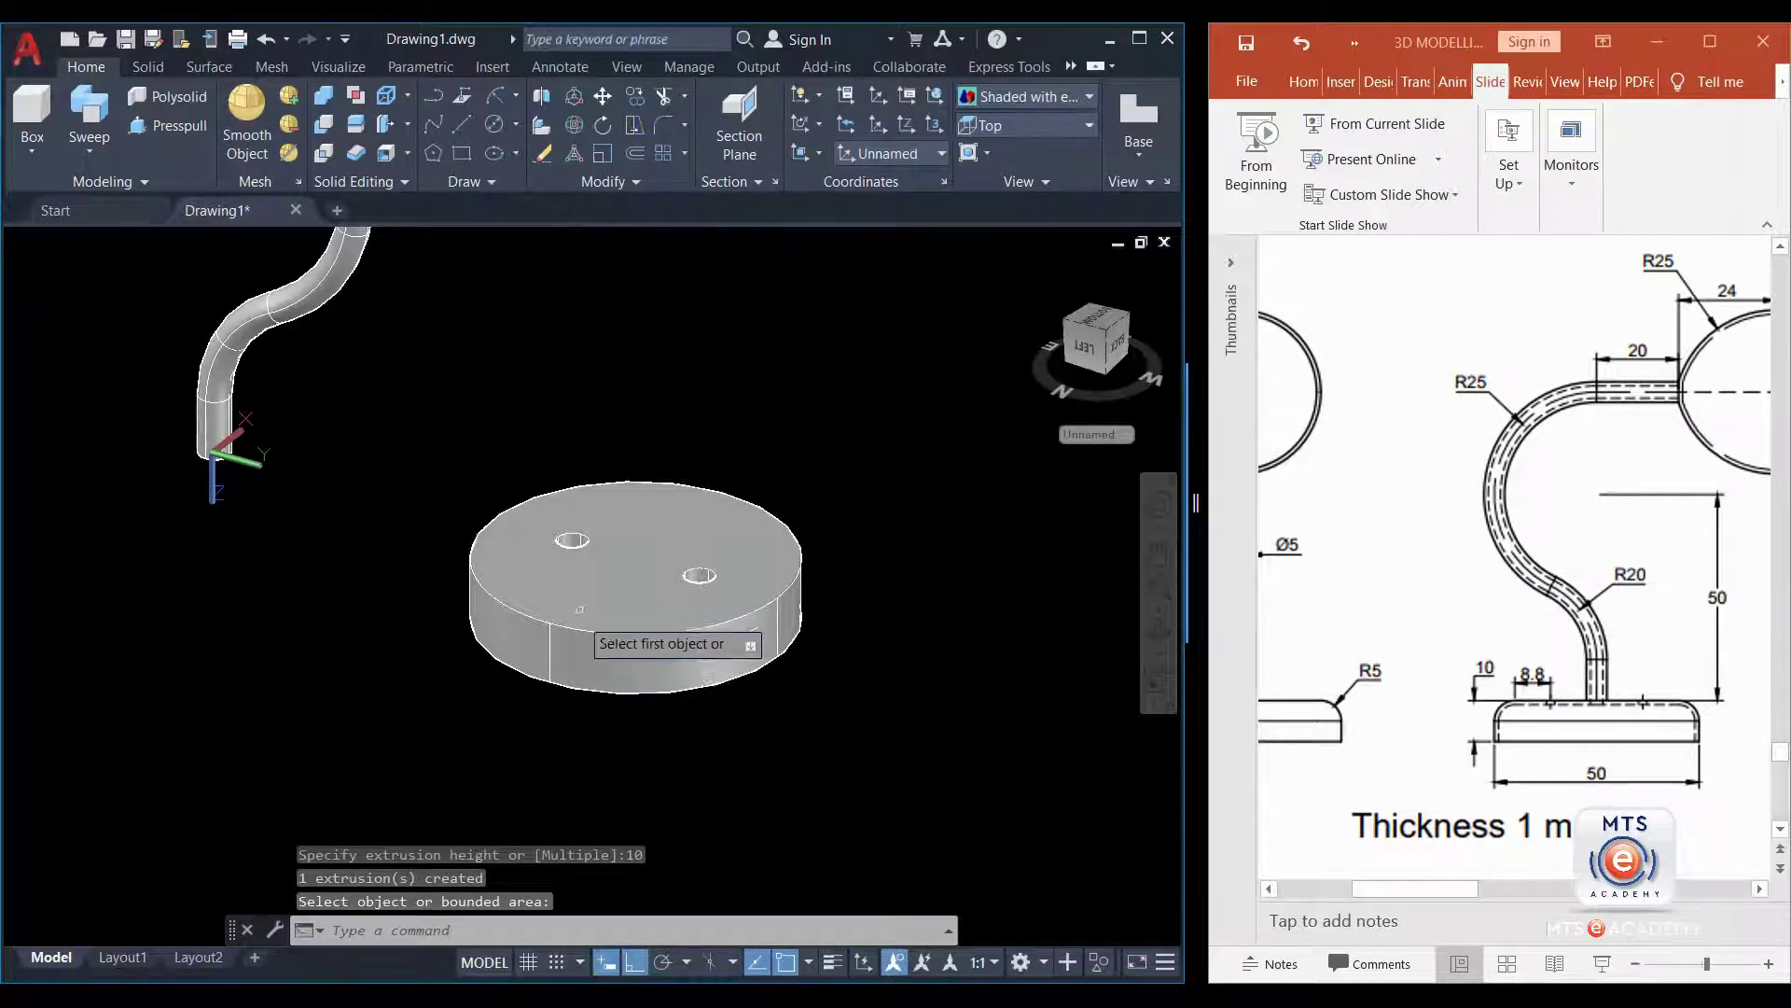
pyautogui.click(630, 638)
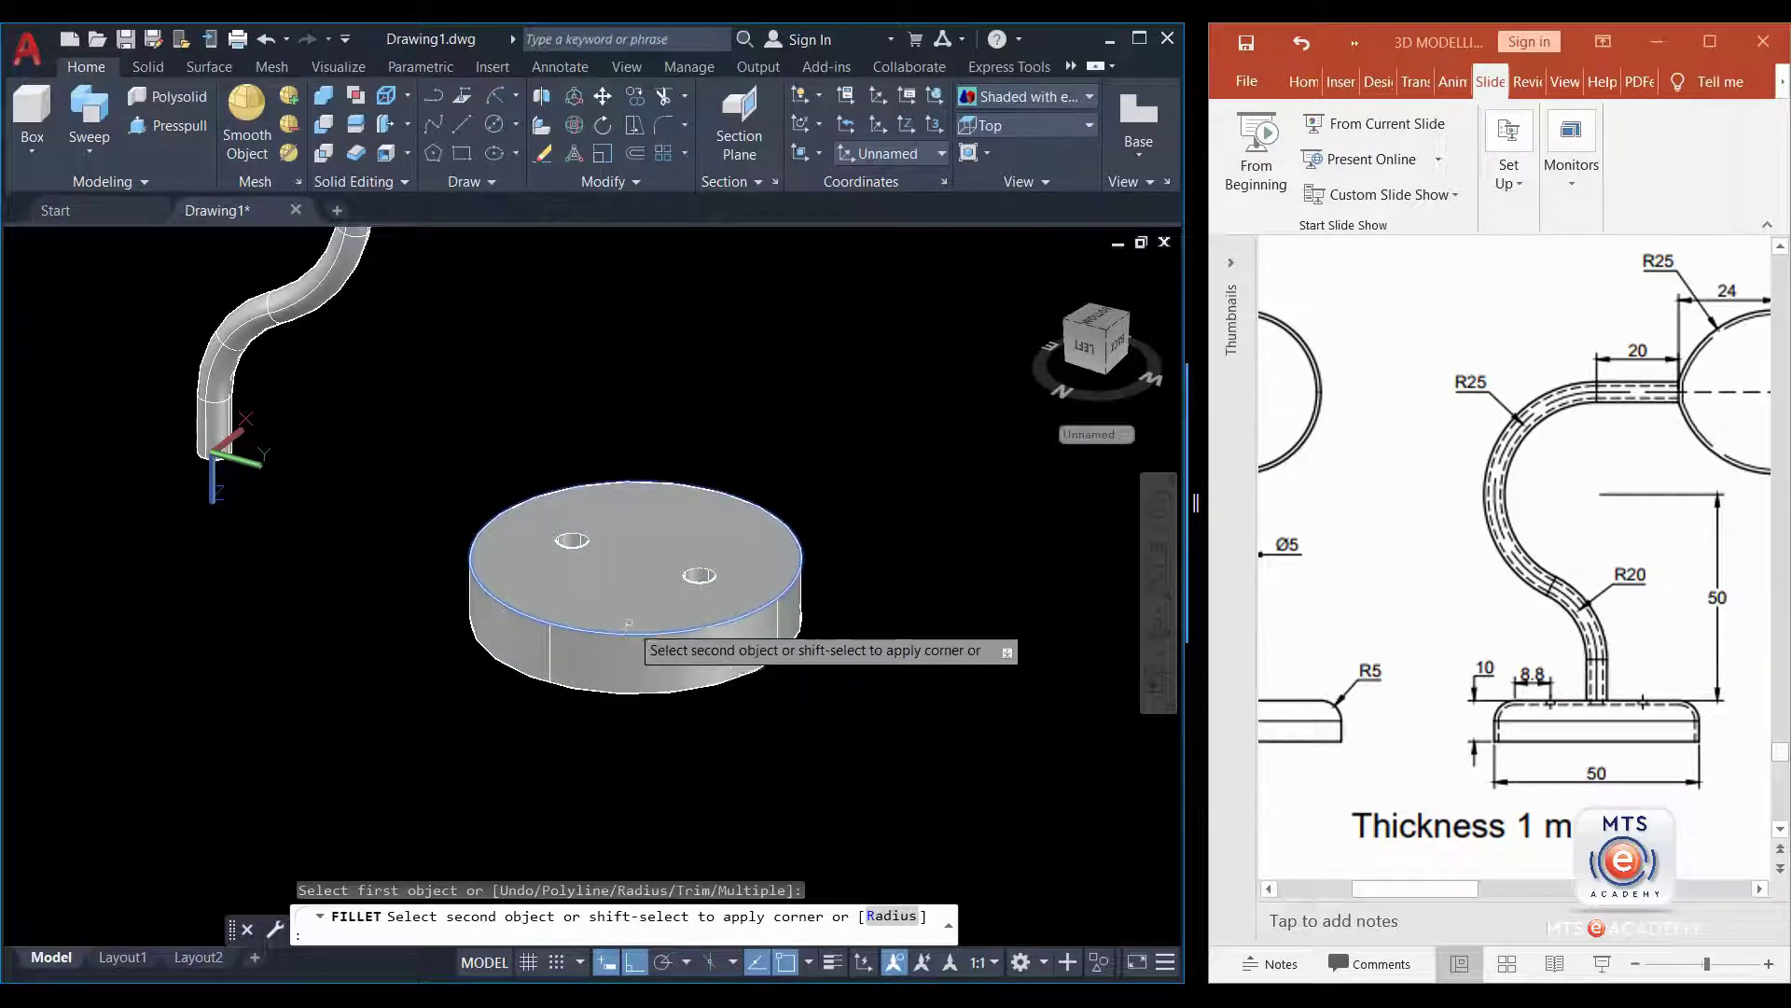
pyautogui.press('Escape')
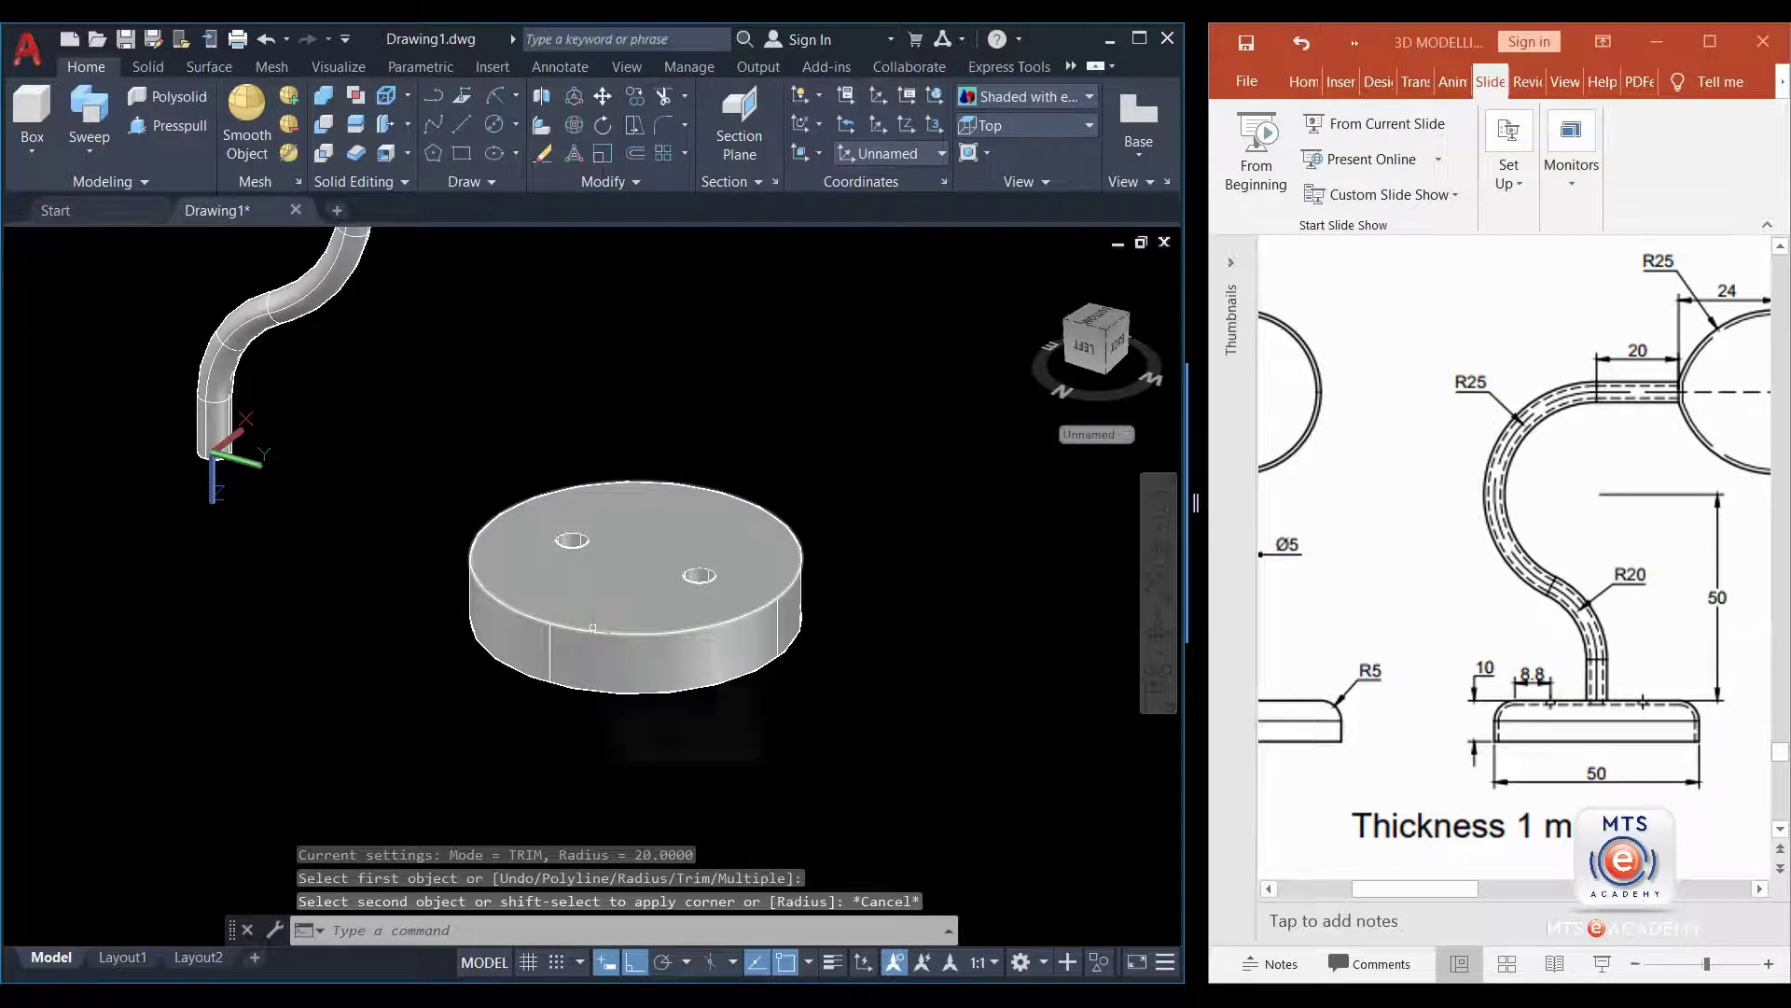
pyautogui.click(593, 628)
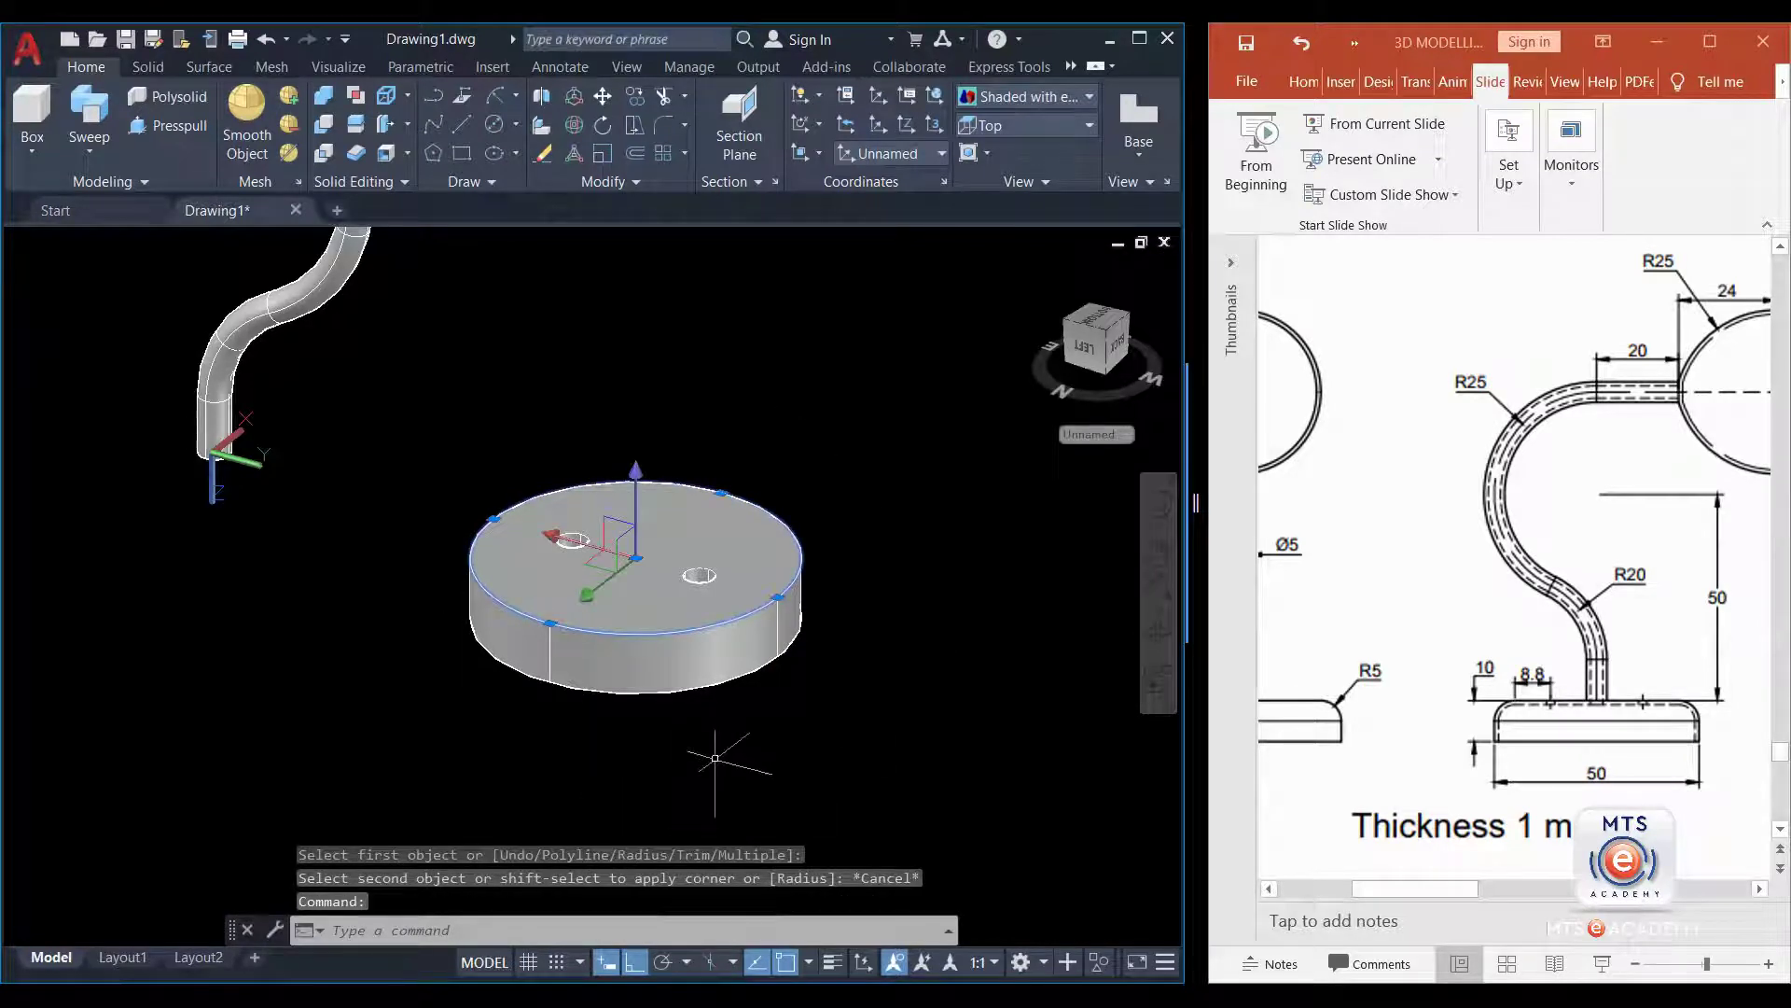
pyautogui.press('Delete')
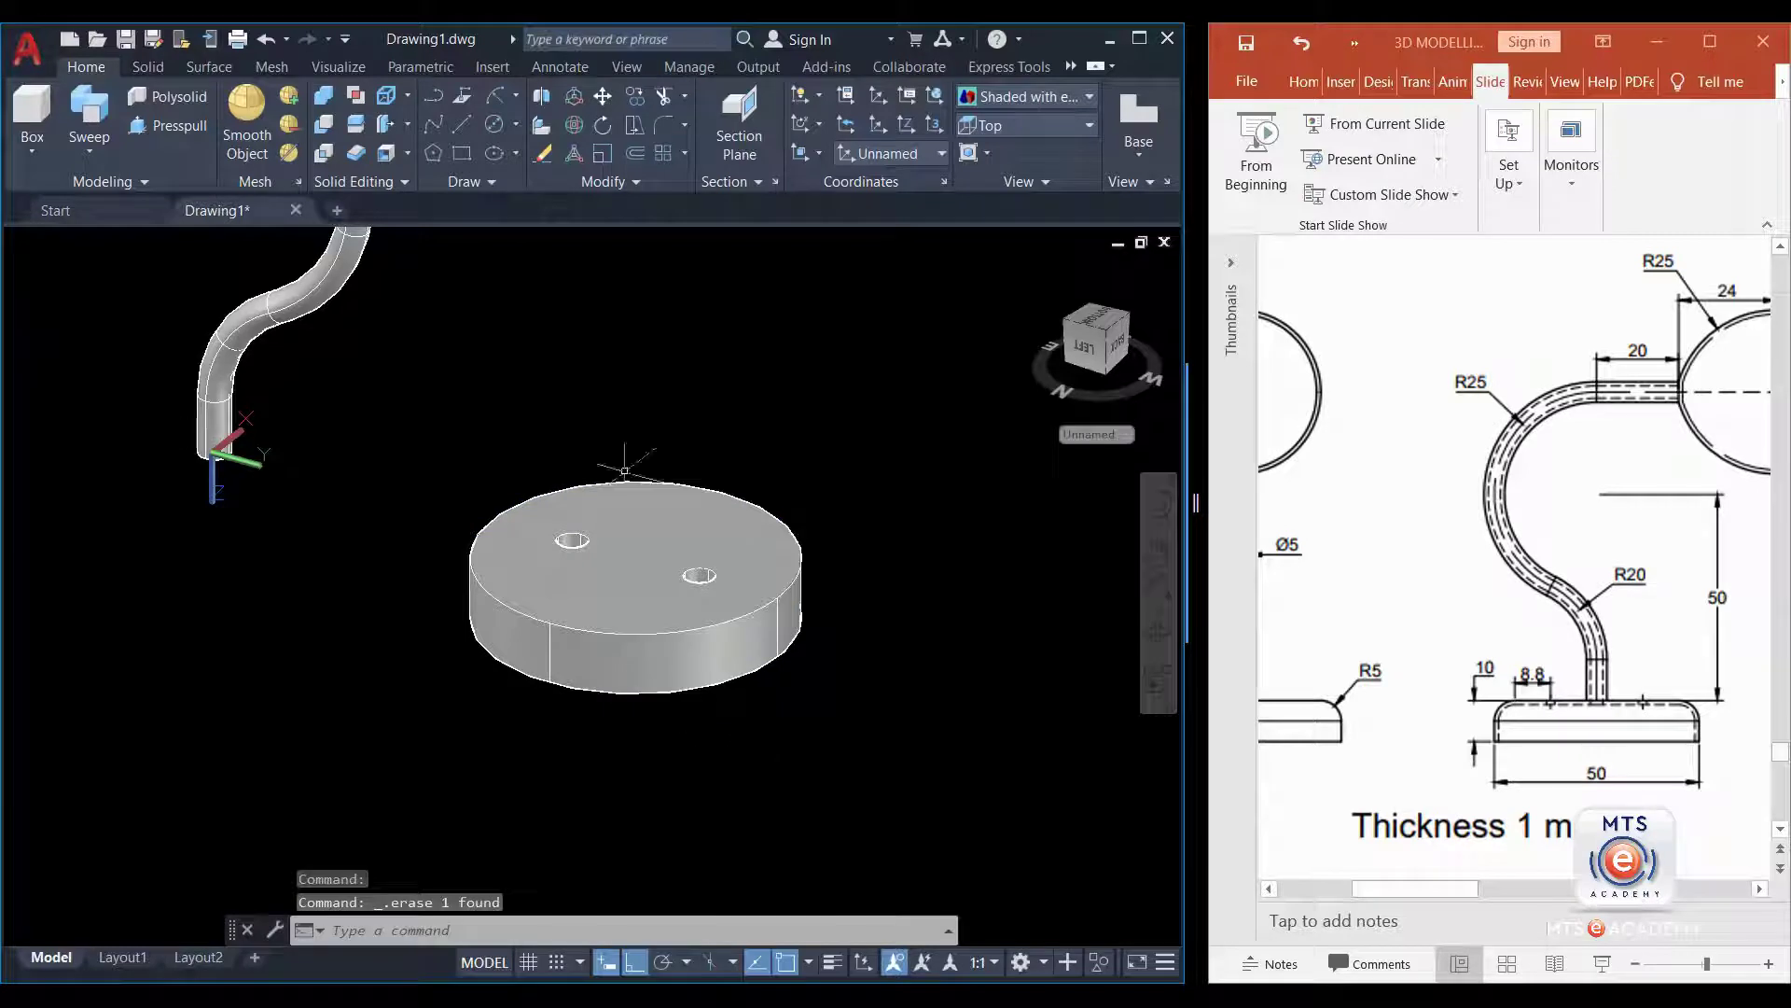
# - Fillet the upper outer edge of the base with a 5 mm radius
pyautogui.click(653, 135)
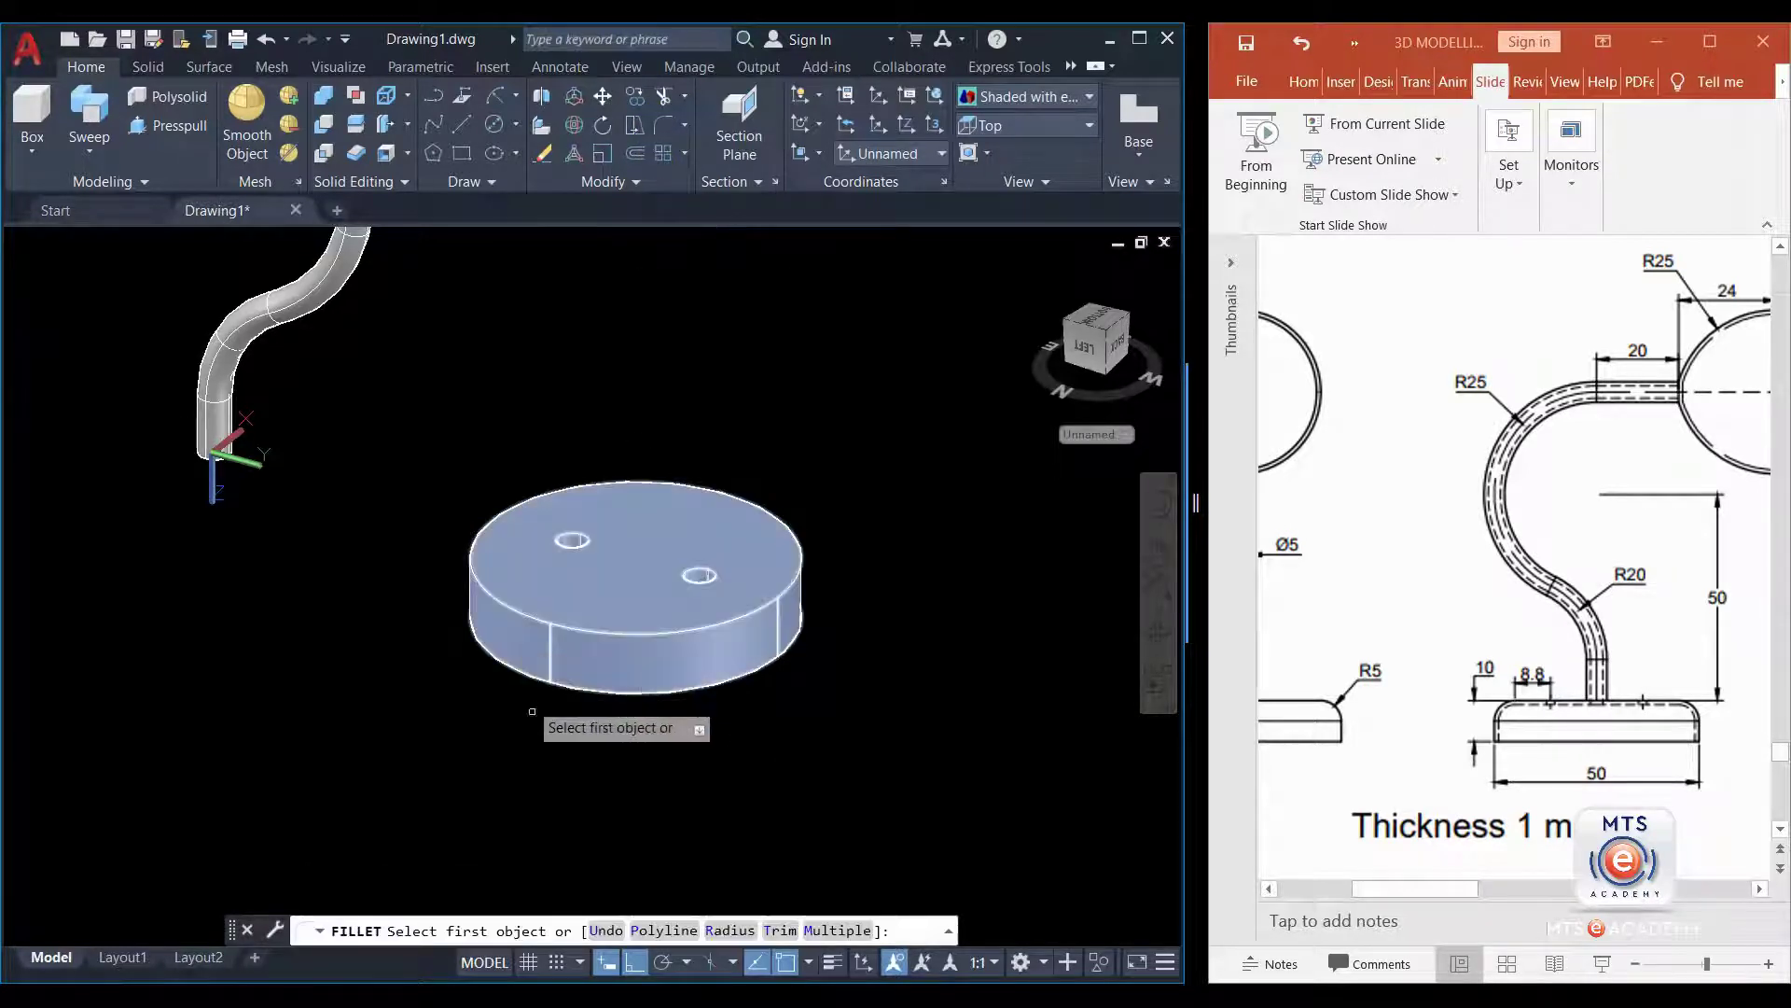
pyautogui.click(624, 635)
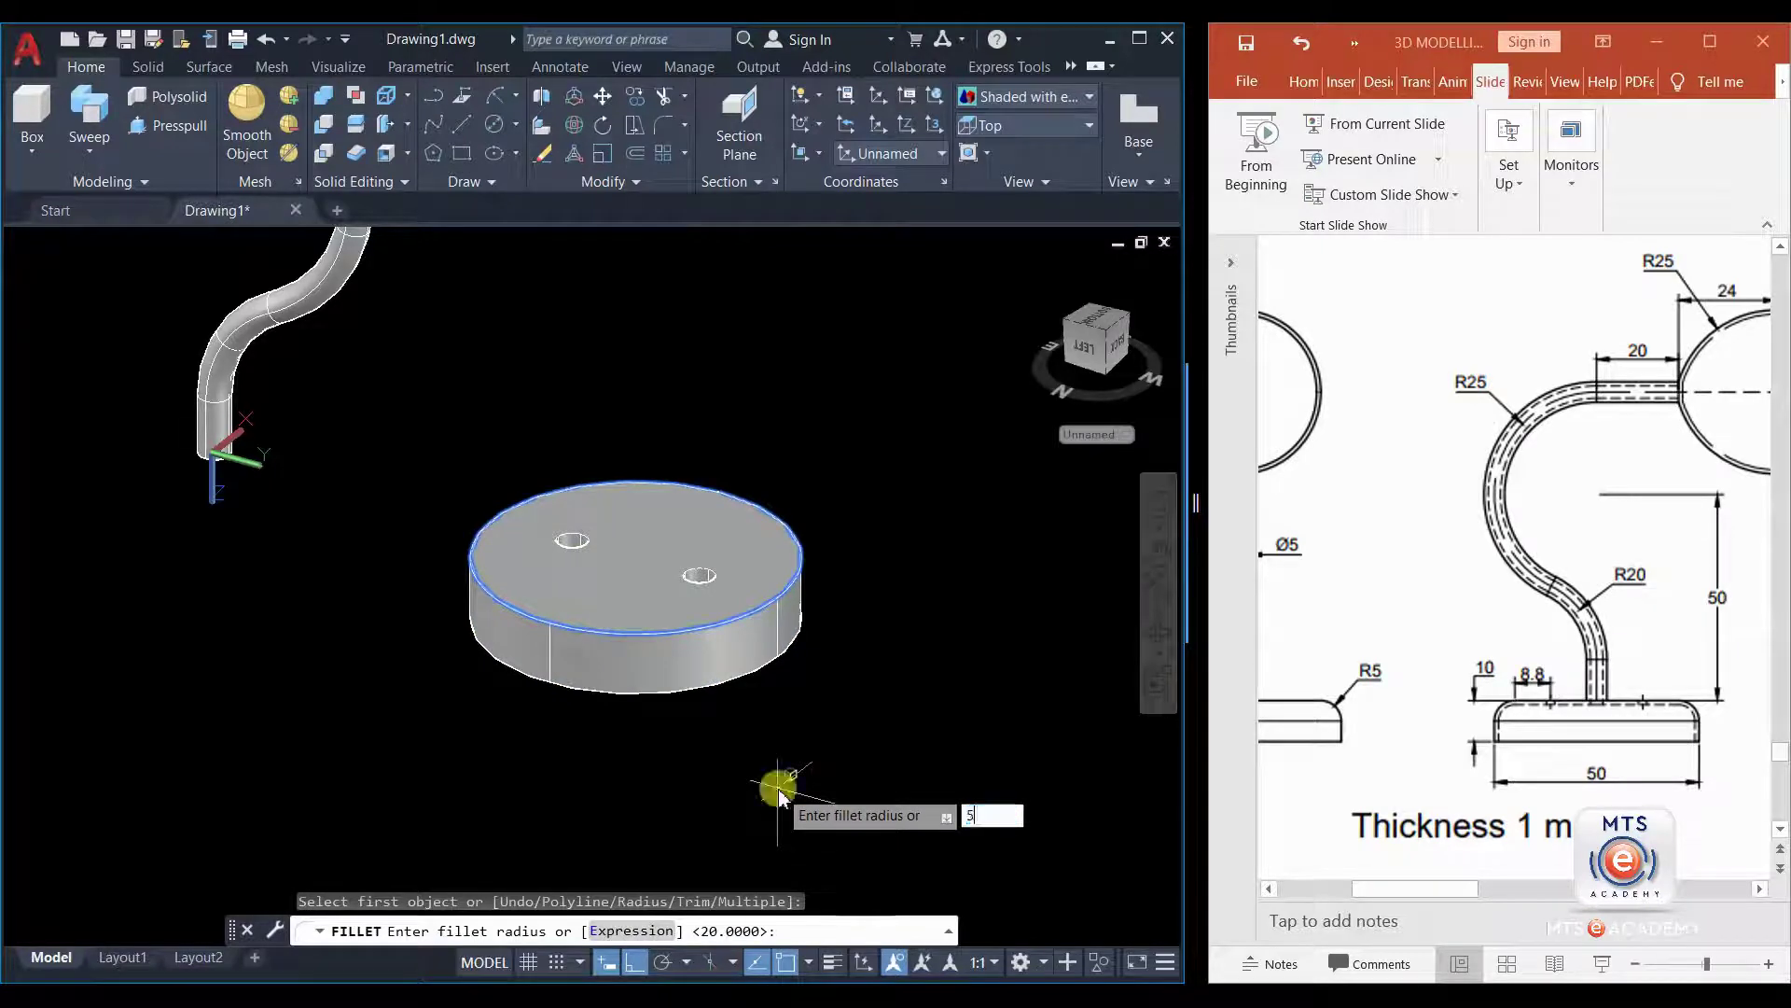
pyautogui.write('5')
pyautogui.press('Return')
pyautogui.rightClick(777, 788)
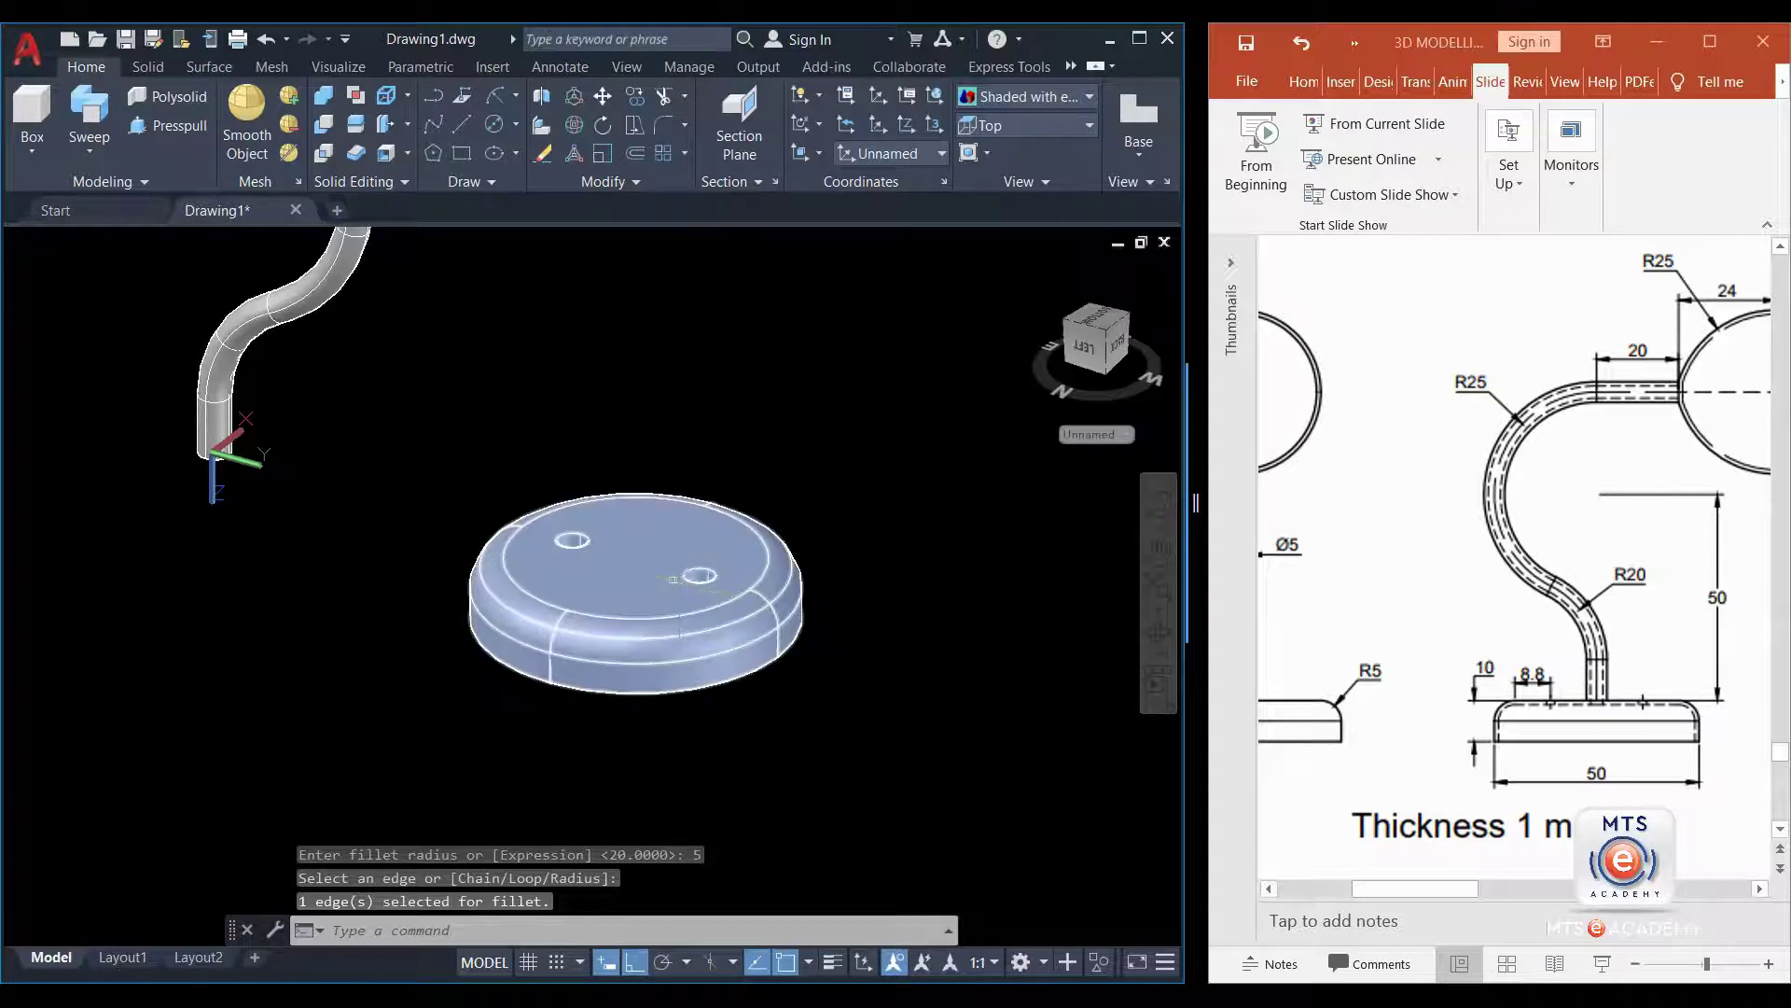
# - Move the base from the centre of its upper face to the centre of the arm's lower end, with Ortho off
pyautogui.click(684, 594)
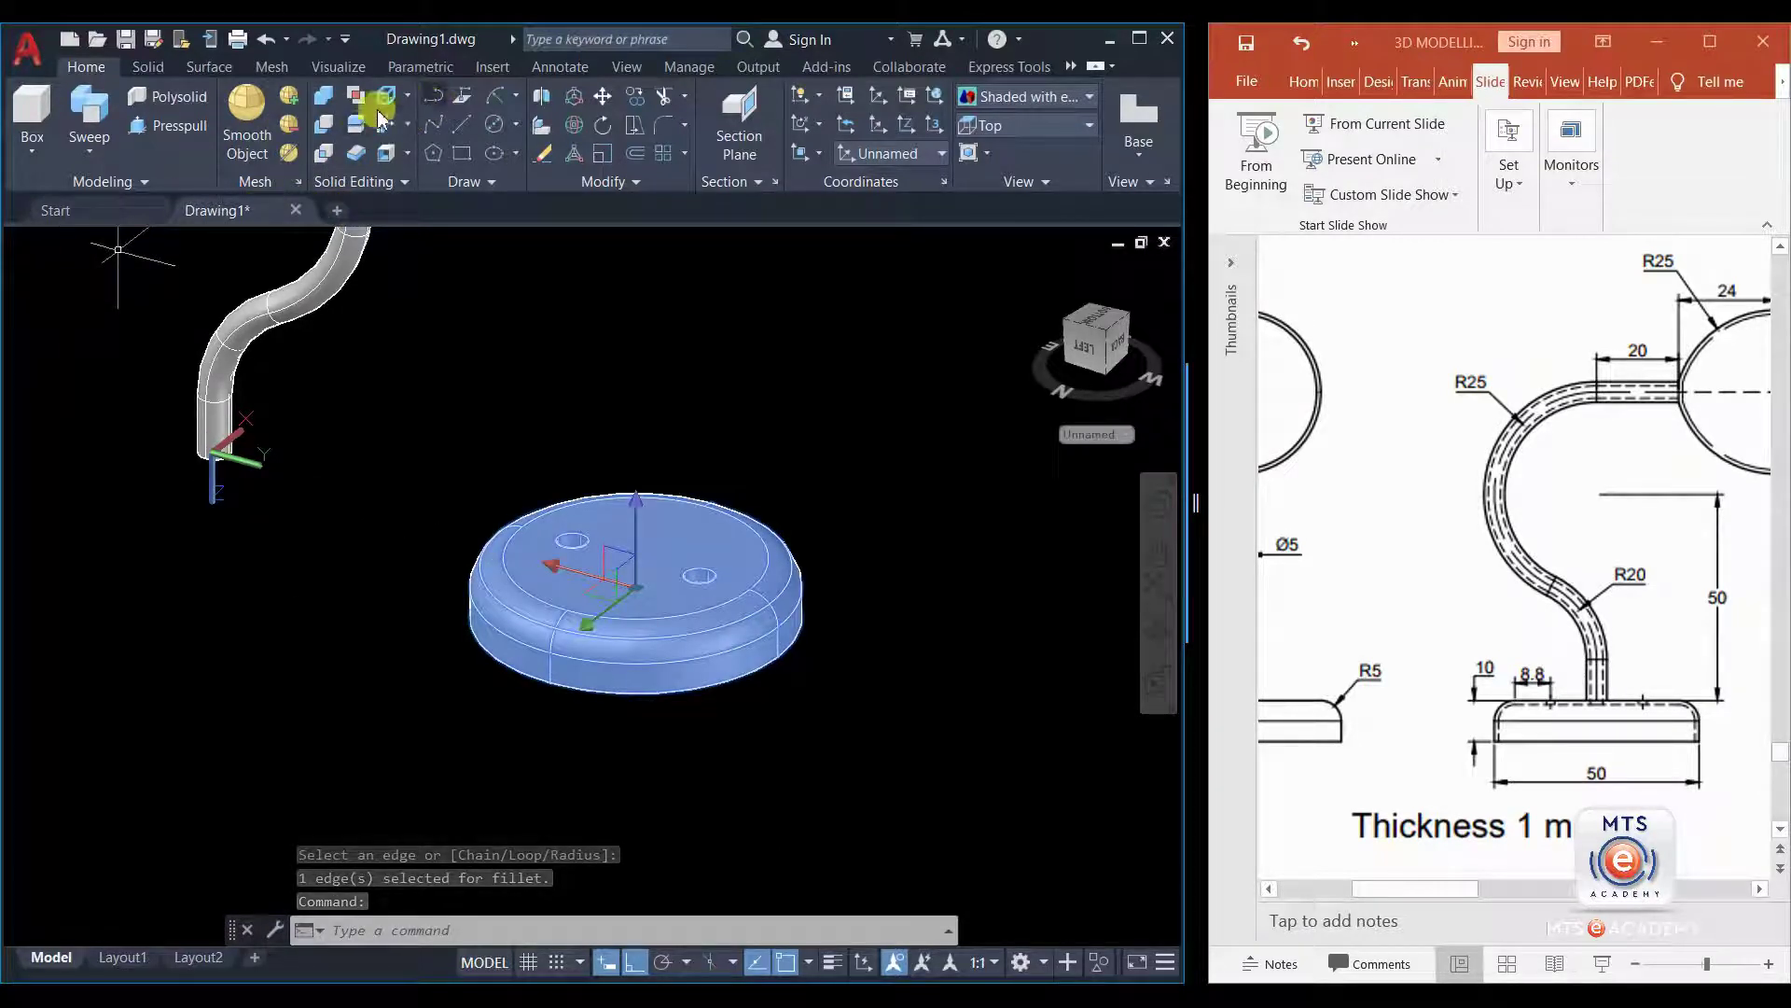
pyautogui.click(601, 97)
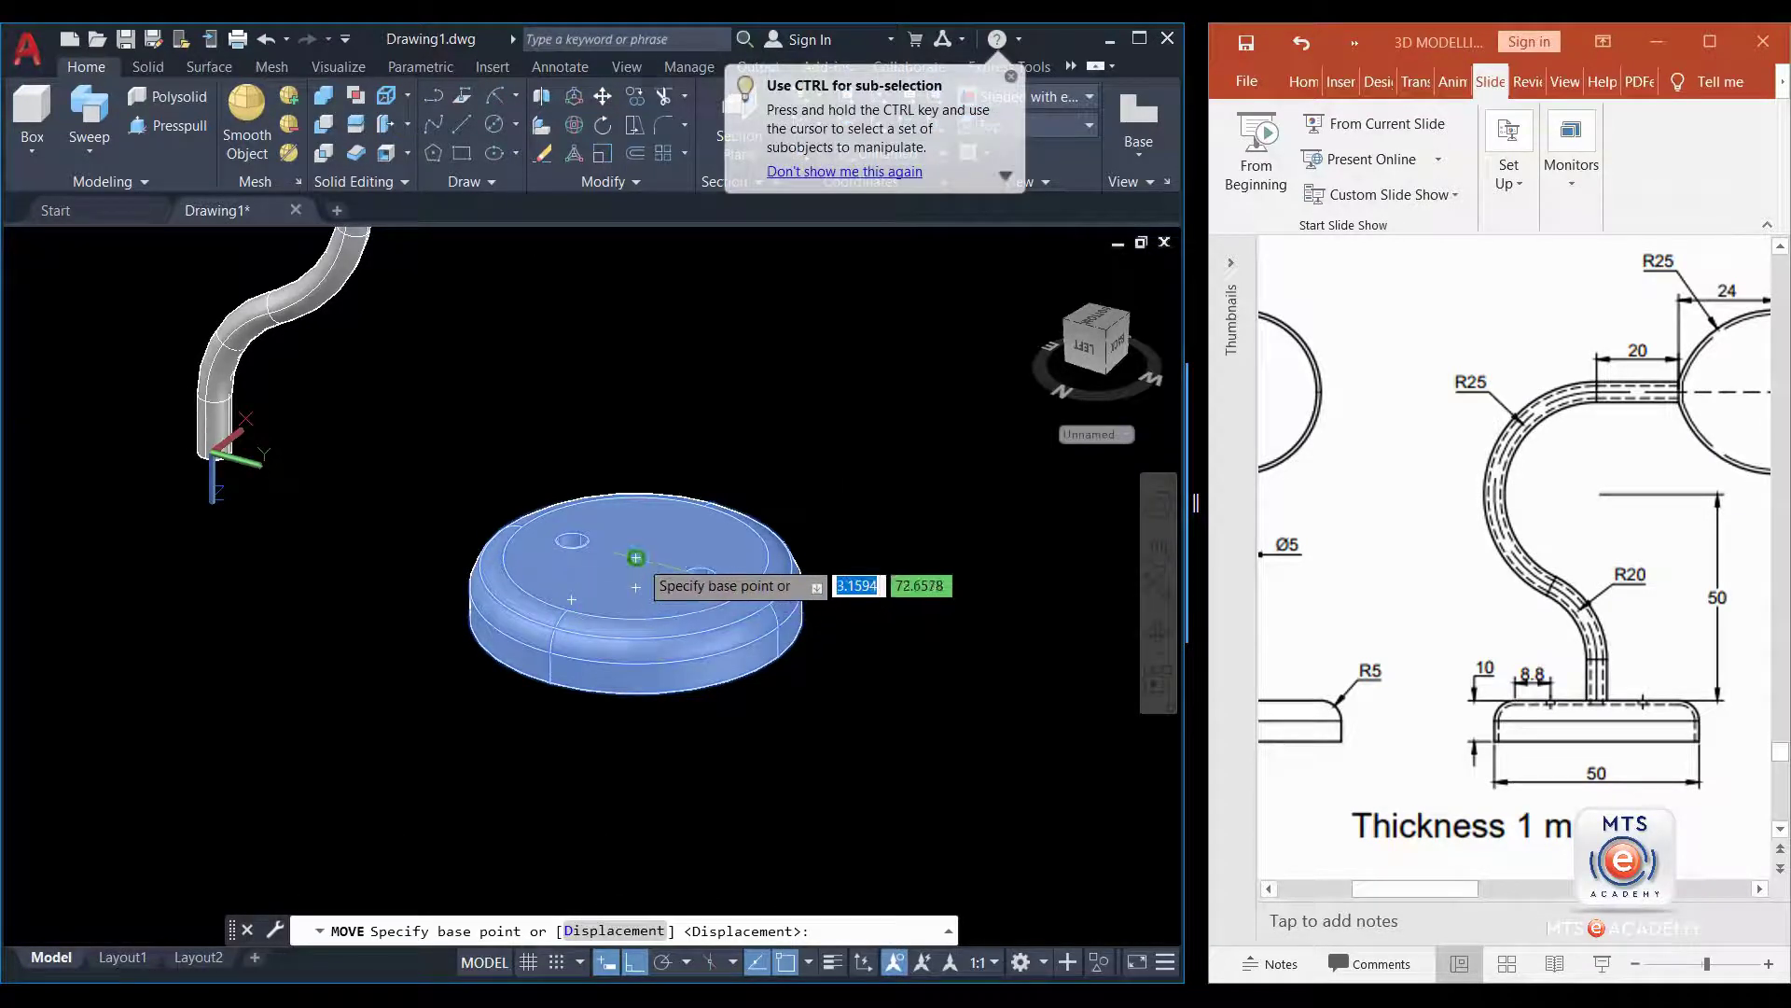
pyautogui.click(636, 558)
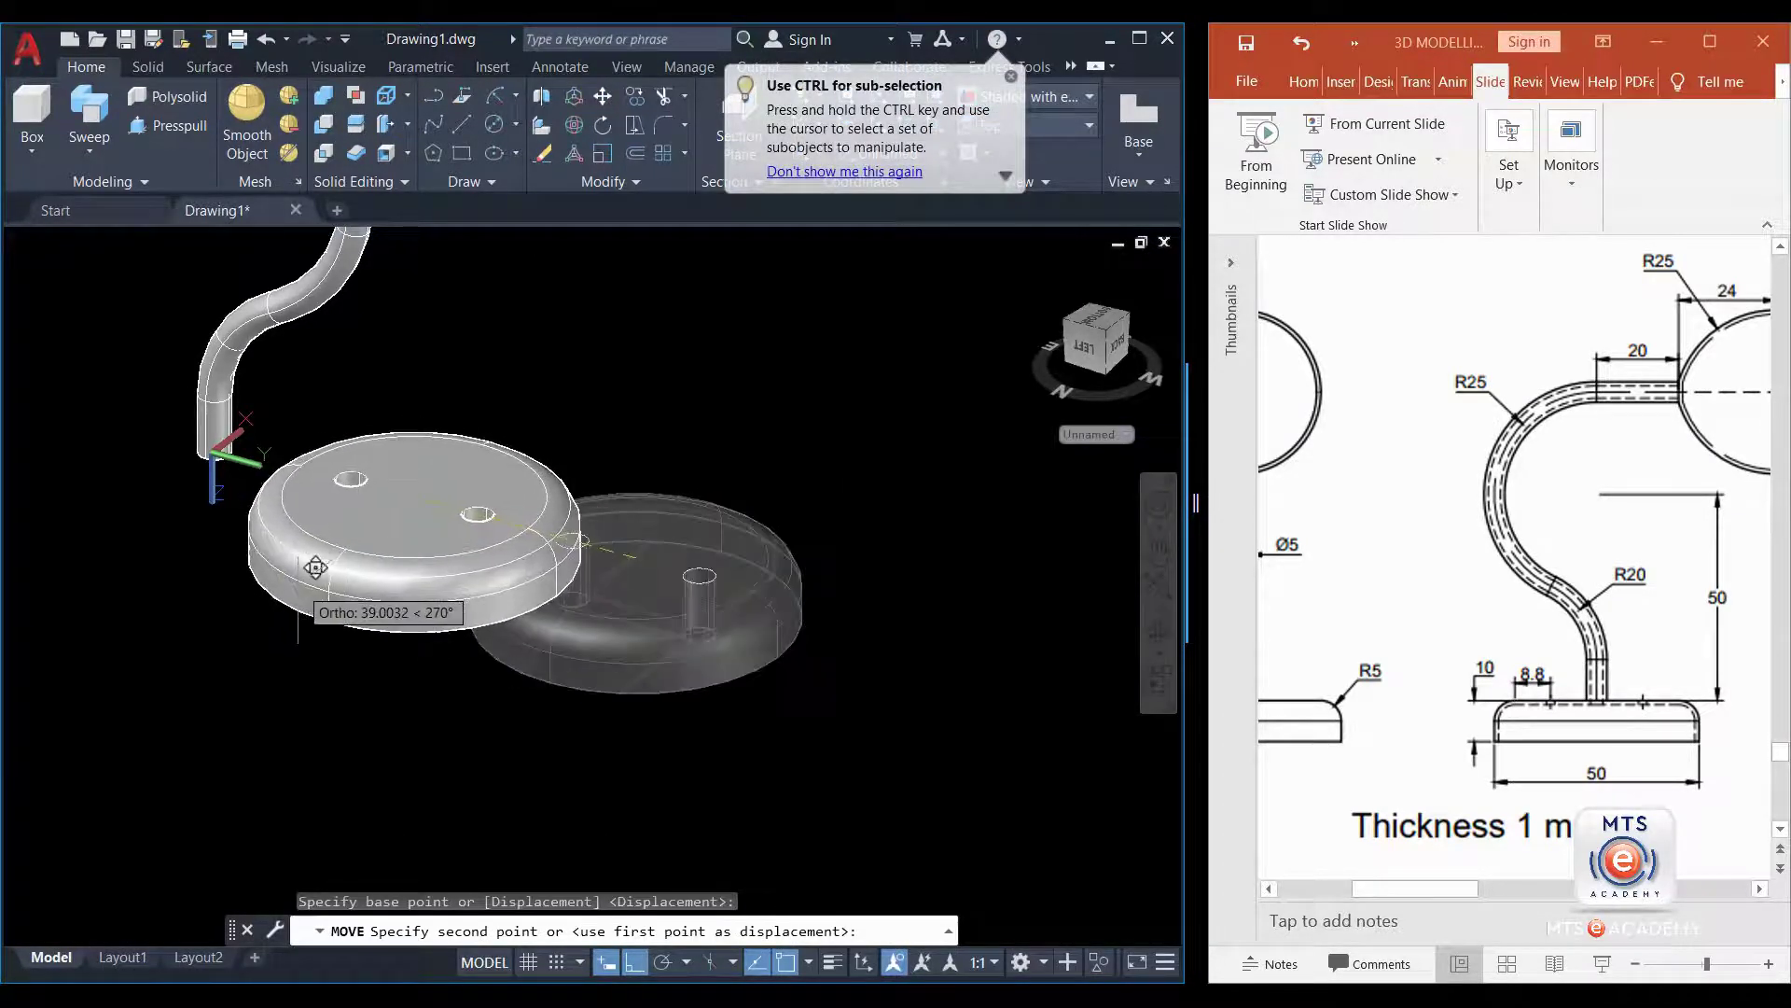
pyautogui.keyDown('shift'); pyautogui.moveTo(316, 566); pyautogui.dragTo(467, 390, button='middle'); pyautogui.keyUp('shift')
pyautogui.scroll(5, 208, 509)
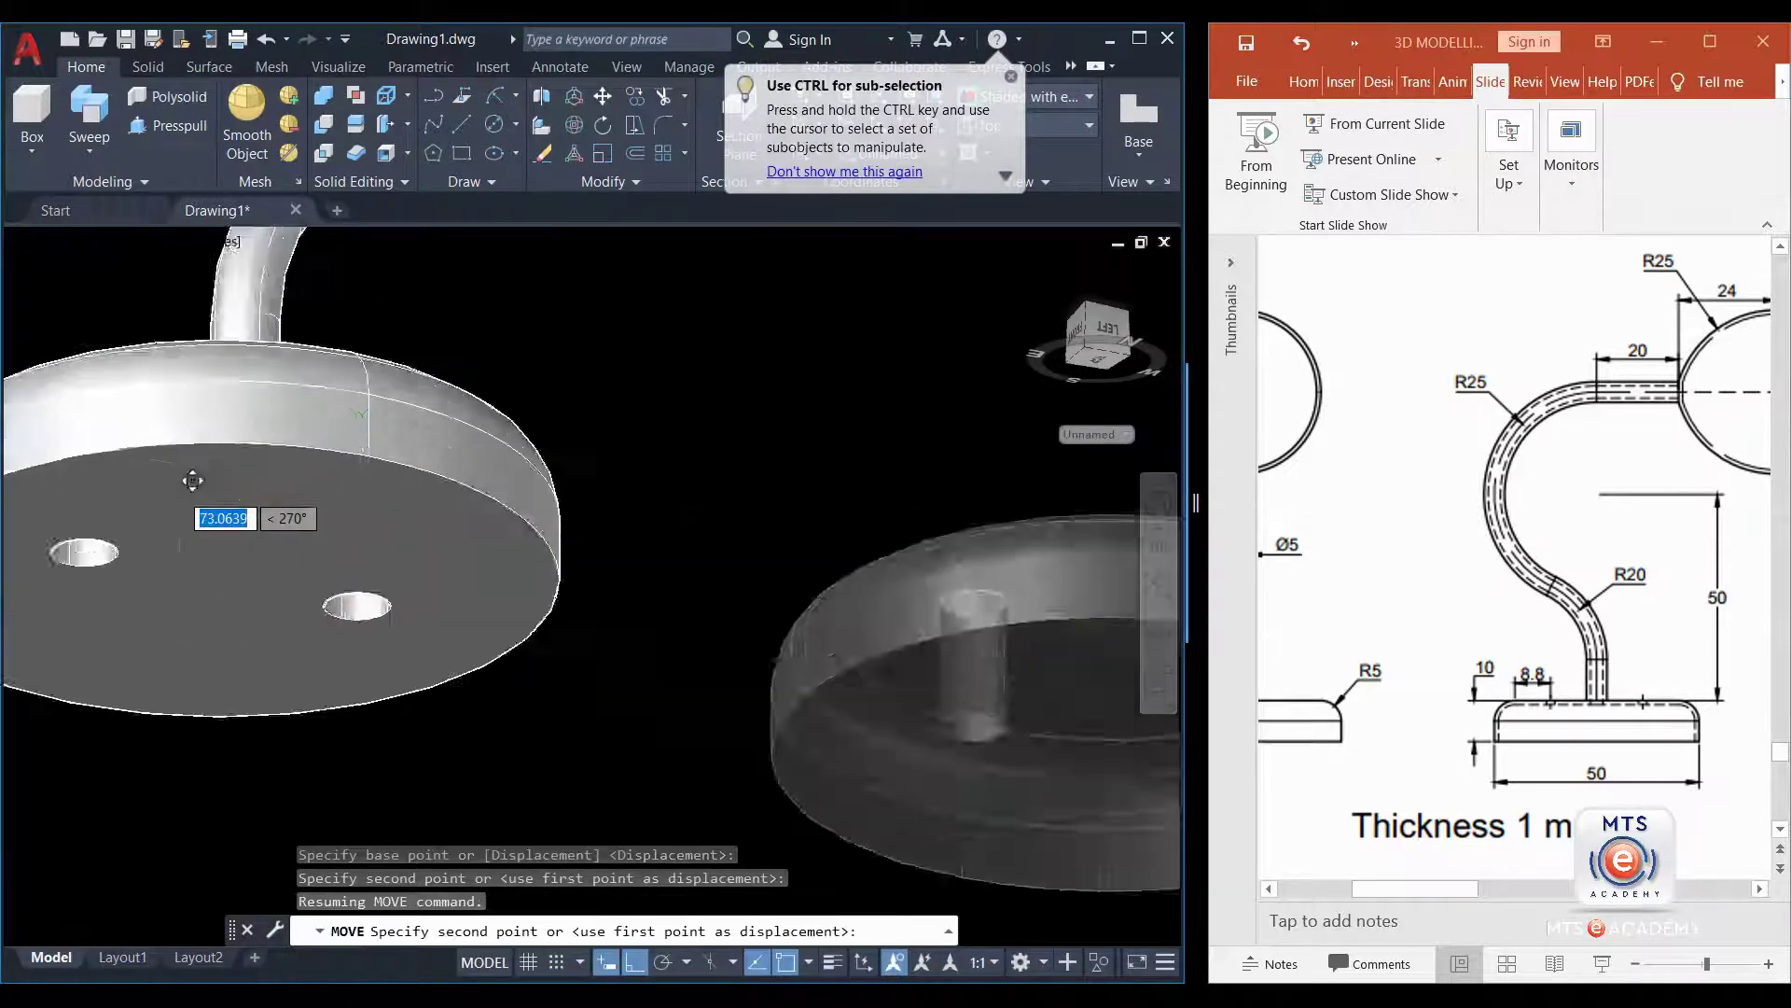
pyautogui.keyDown('shift'); pyautogui.moveTo(317, 427); pyautogui.dragTo(744, 799, button='middle'); pyautogui.keyUp('shift')
pyautogui.click(607, 931)
pyautogui.click(630, 961)
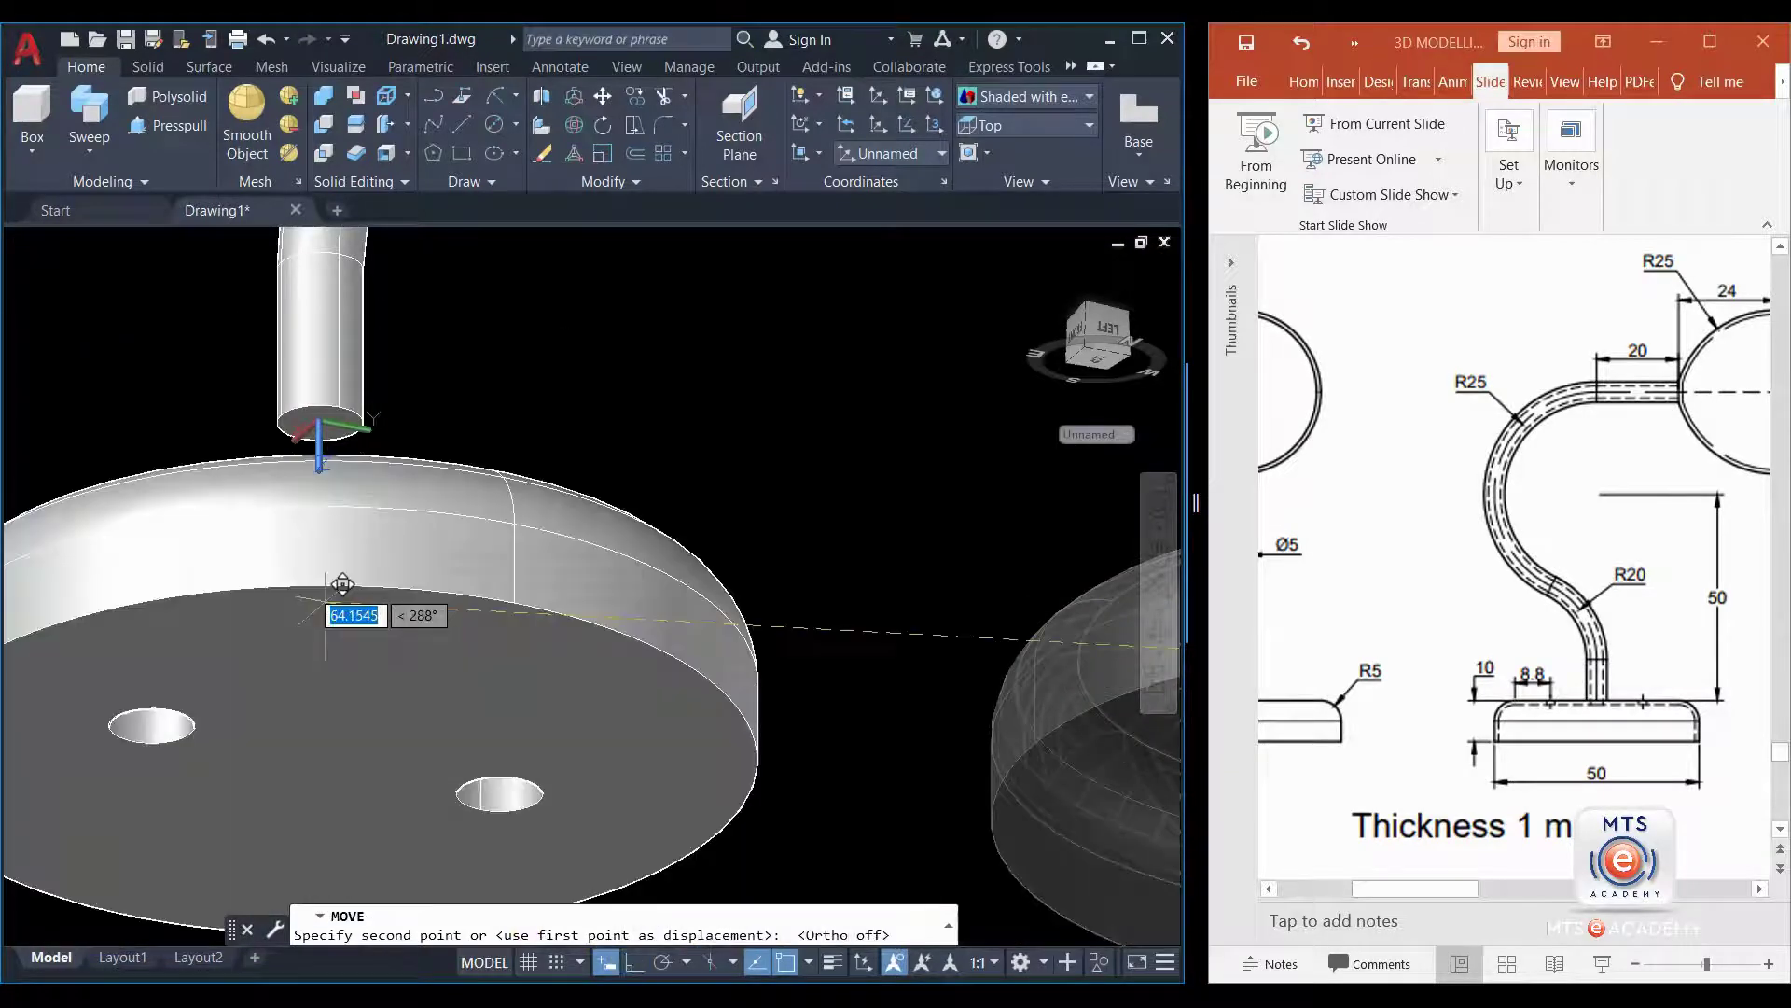
pyautogui.keyDown('shift'); pyautogui.moveTo(327, 611); pyautogui.dragTo(372, 572, button='middle'); pyautogui.keyUp('shift')
pyautogui.scroll(3, 364, 522)
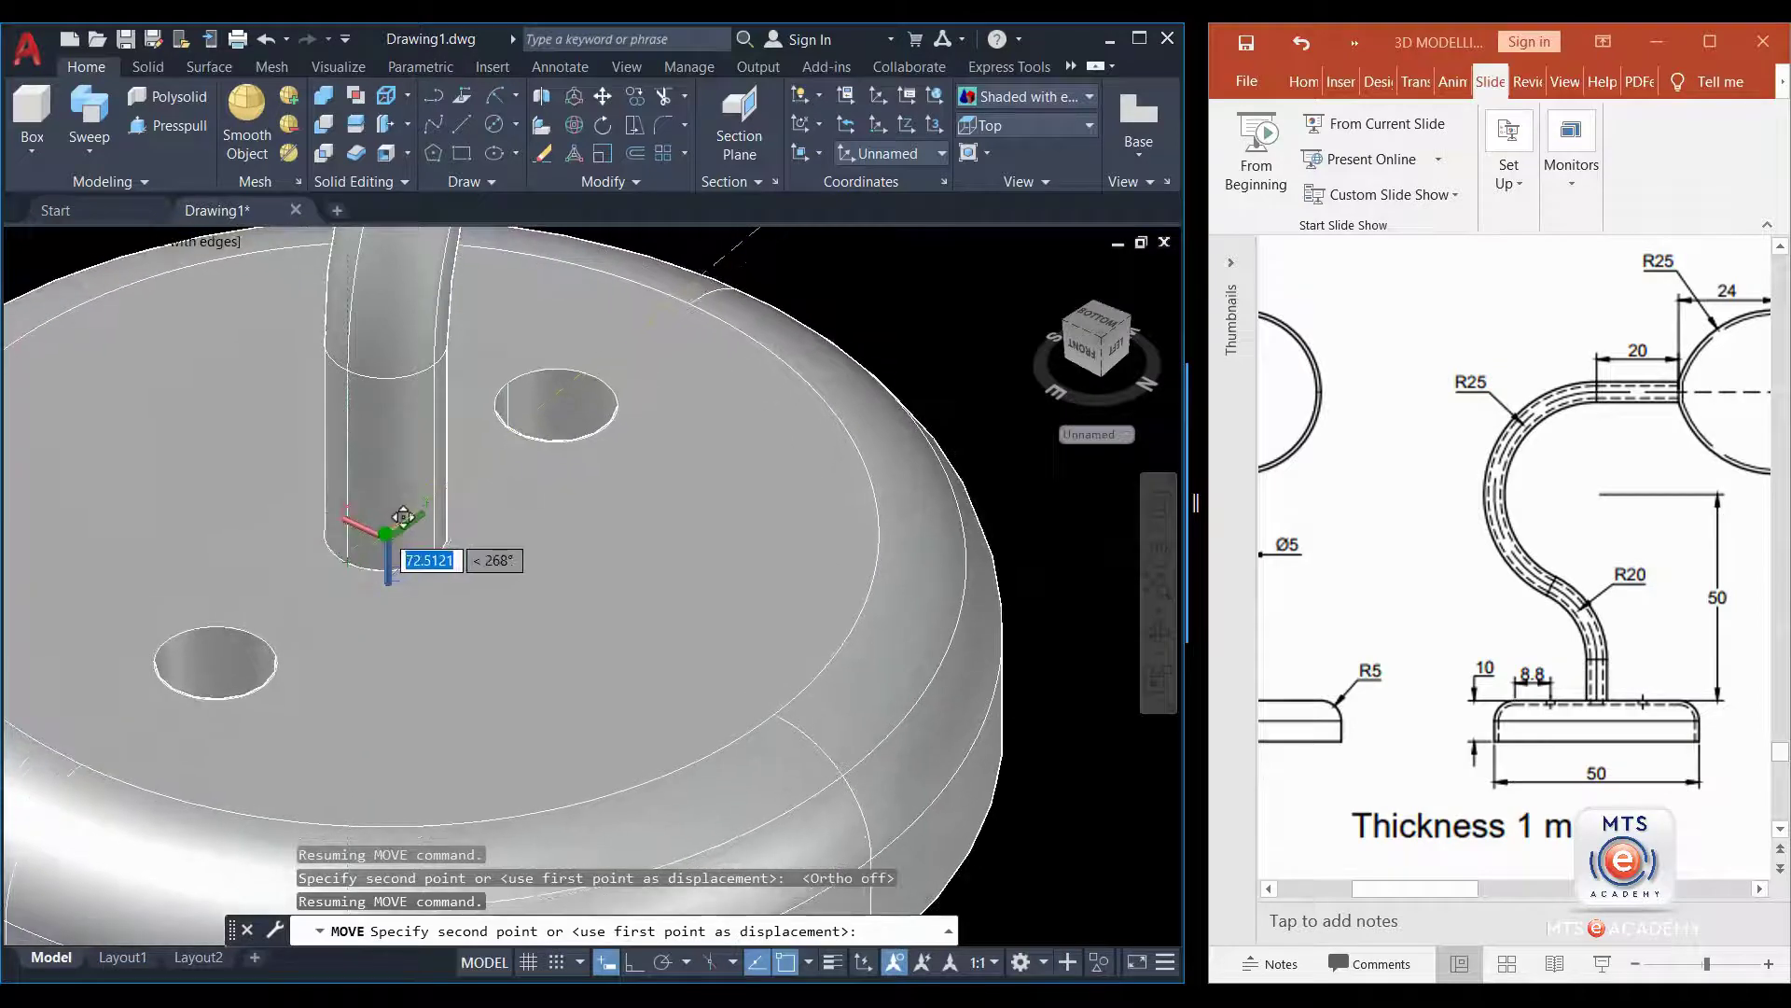
pyautogui.click(387, 534)
pyautogui.scroll(-5, 516, 631)
pyautogui.moveTo(516, 632)
pyautogui.keyDown('shift'); pyautogui.mouseDown(button='middle')
pyautogui.moveTo(444, 389)
pyautogui.moveTo(463, 648)
pyautogui.moveTo(693, 655)
pyautogui.moveTo(556, 660)
pyautogui.moveTo(452, 712)
pyautogui.moveTo(519, 548)
pyautogui.moveTo(483, 664)
pyautogui.moveTo(487, 643)
pyautogui.mouseUp(button='middle'); pyautogui.keyUp('shift')
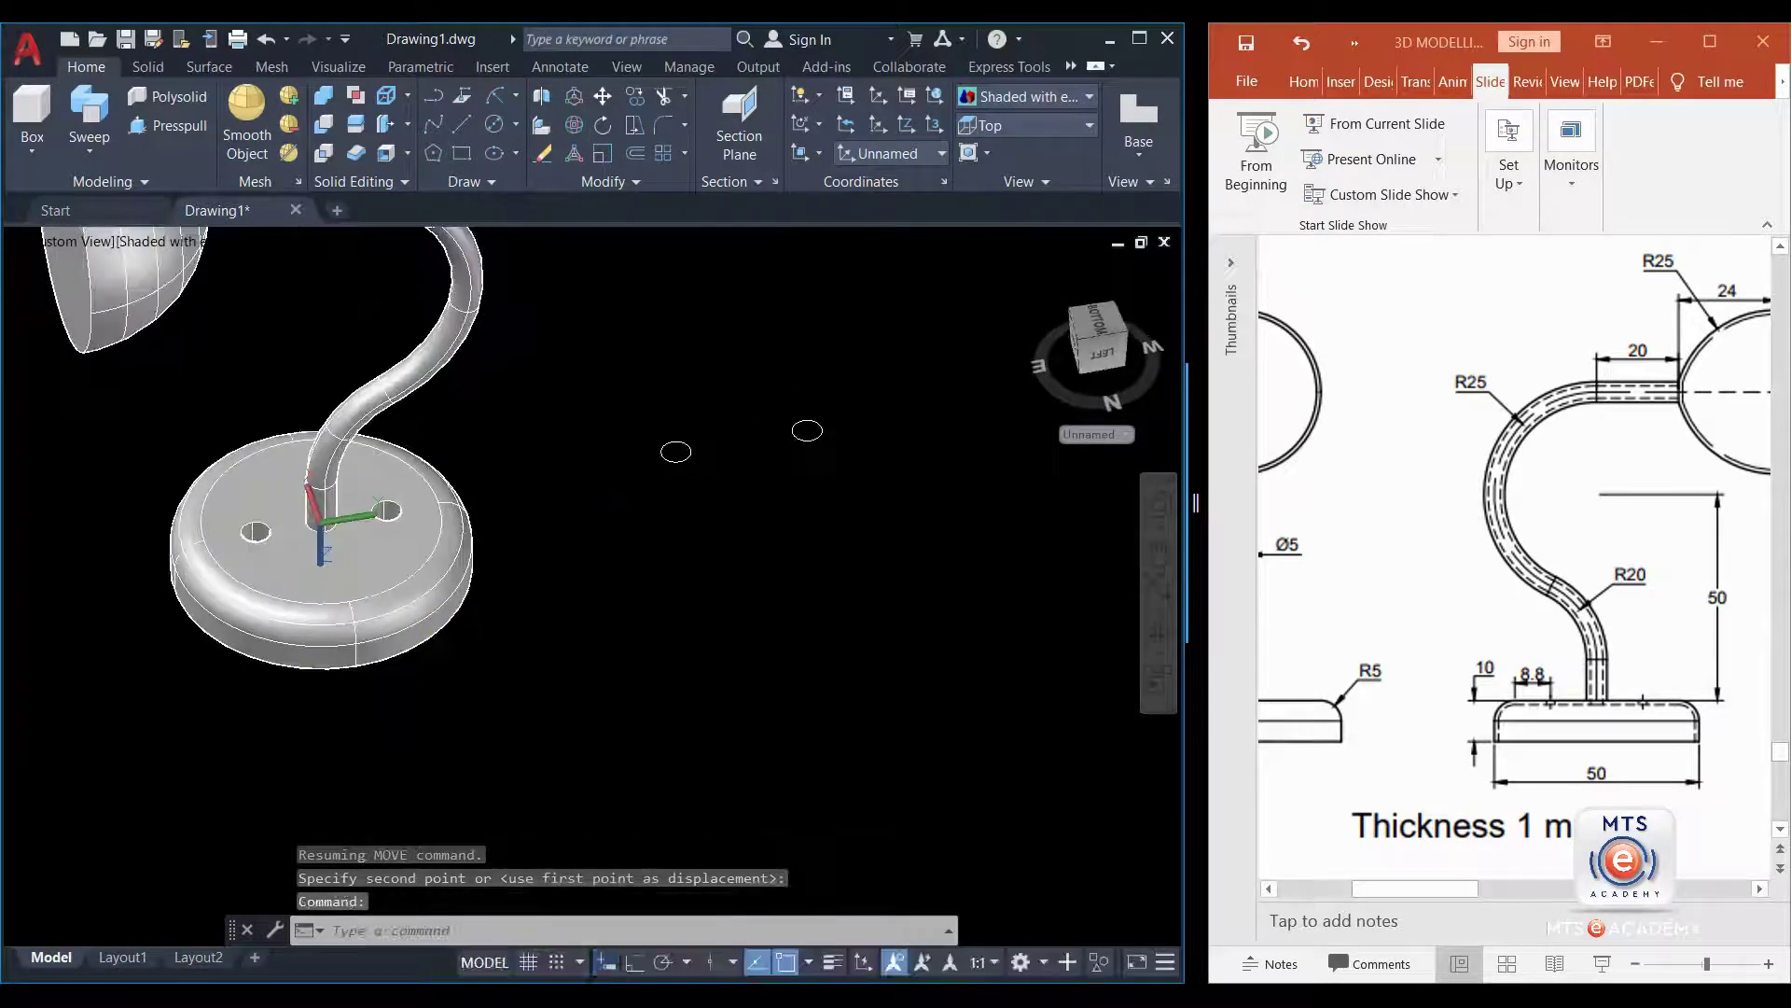
# - Erase the two leftover small circles beside the lamp
pyautogui.click(847, 382)
pyautogui.click(630, 537)
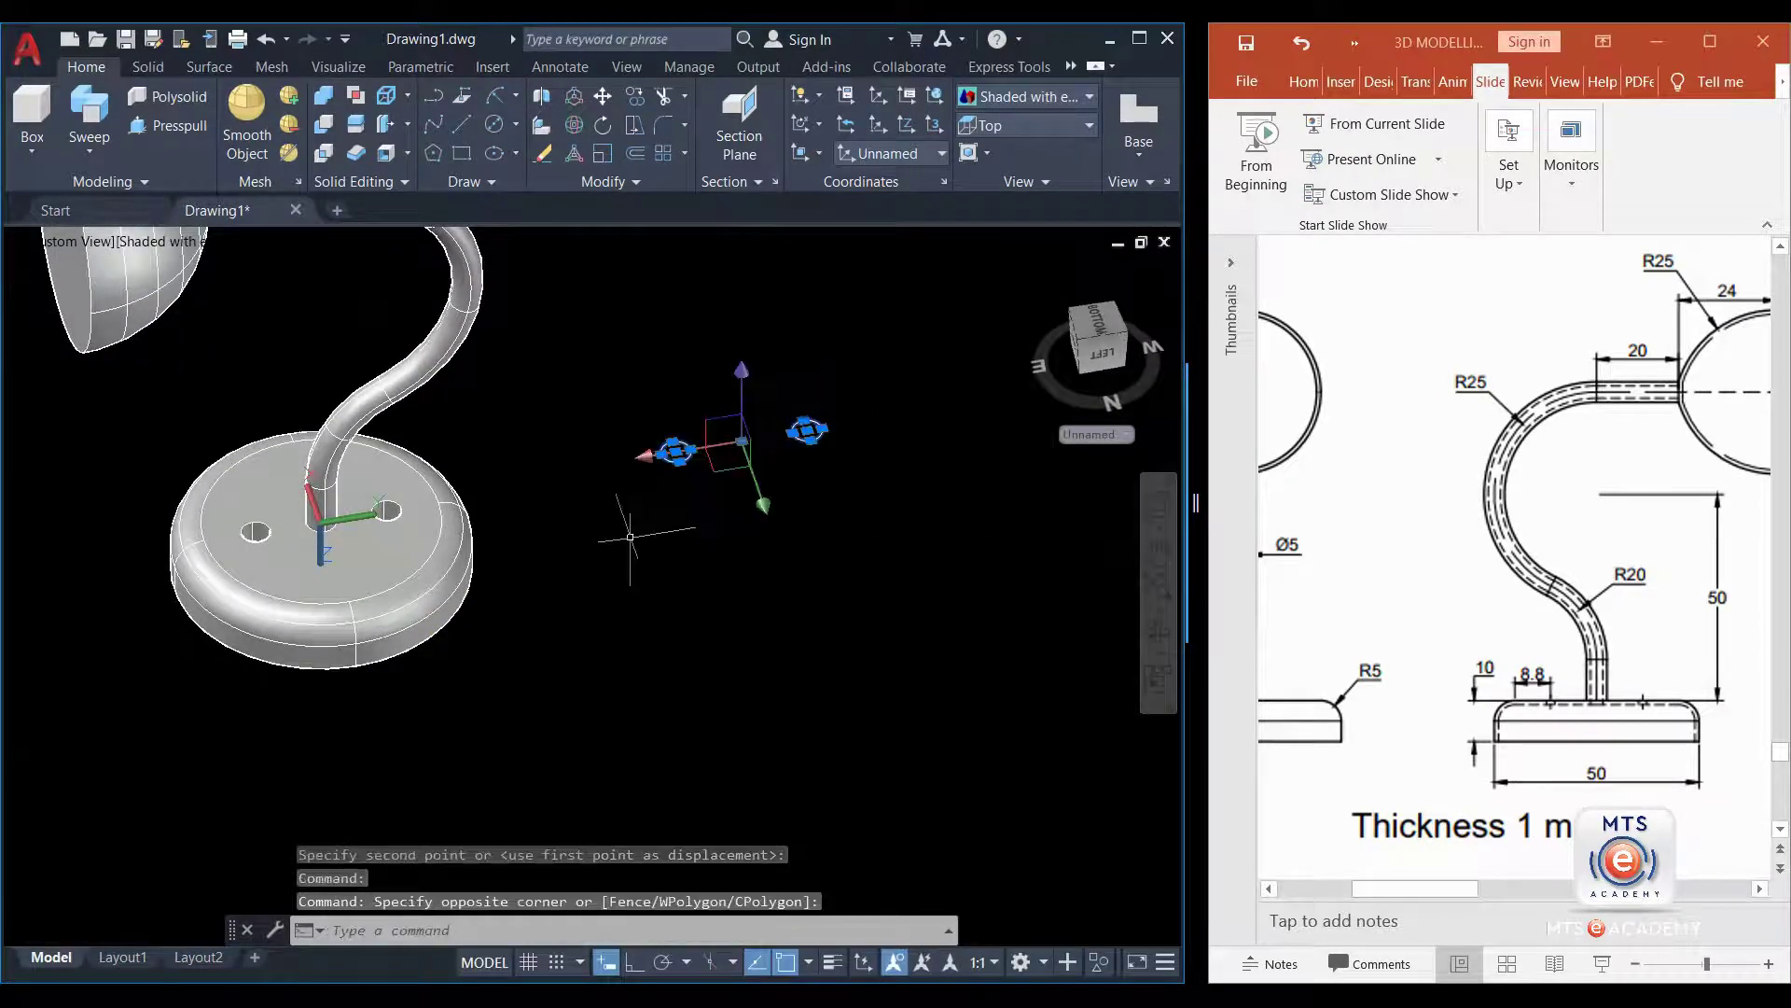
pyautogui.press('Delete')
pyautogui.scroll(-3, 410, 602)
pyautogui.keyDown('shift'); pyautogui.moveTo(505, 640); pyautogui.dragTo(327, 550, button='middle'); pyautogui.keyUp('shift')
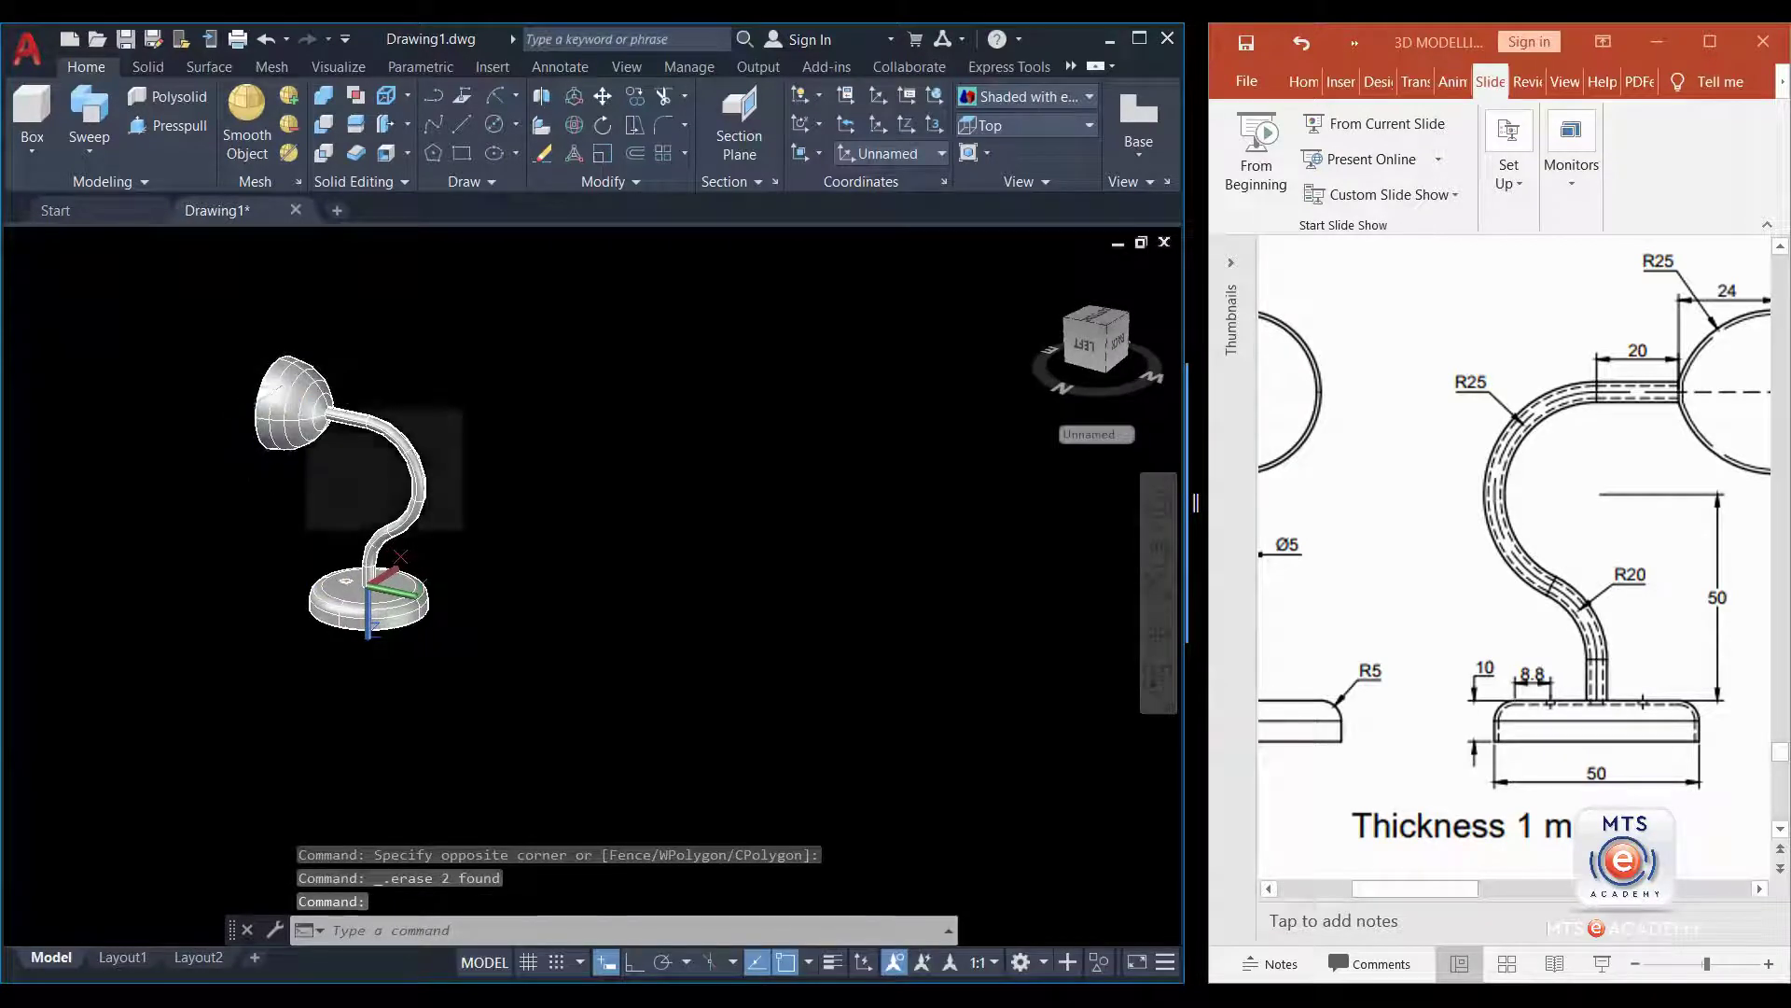
pyautogui.click(297, 403)
pyautogui.click(390, 422)
pyautogui.click(341, 620)
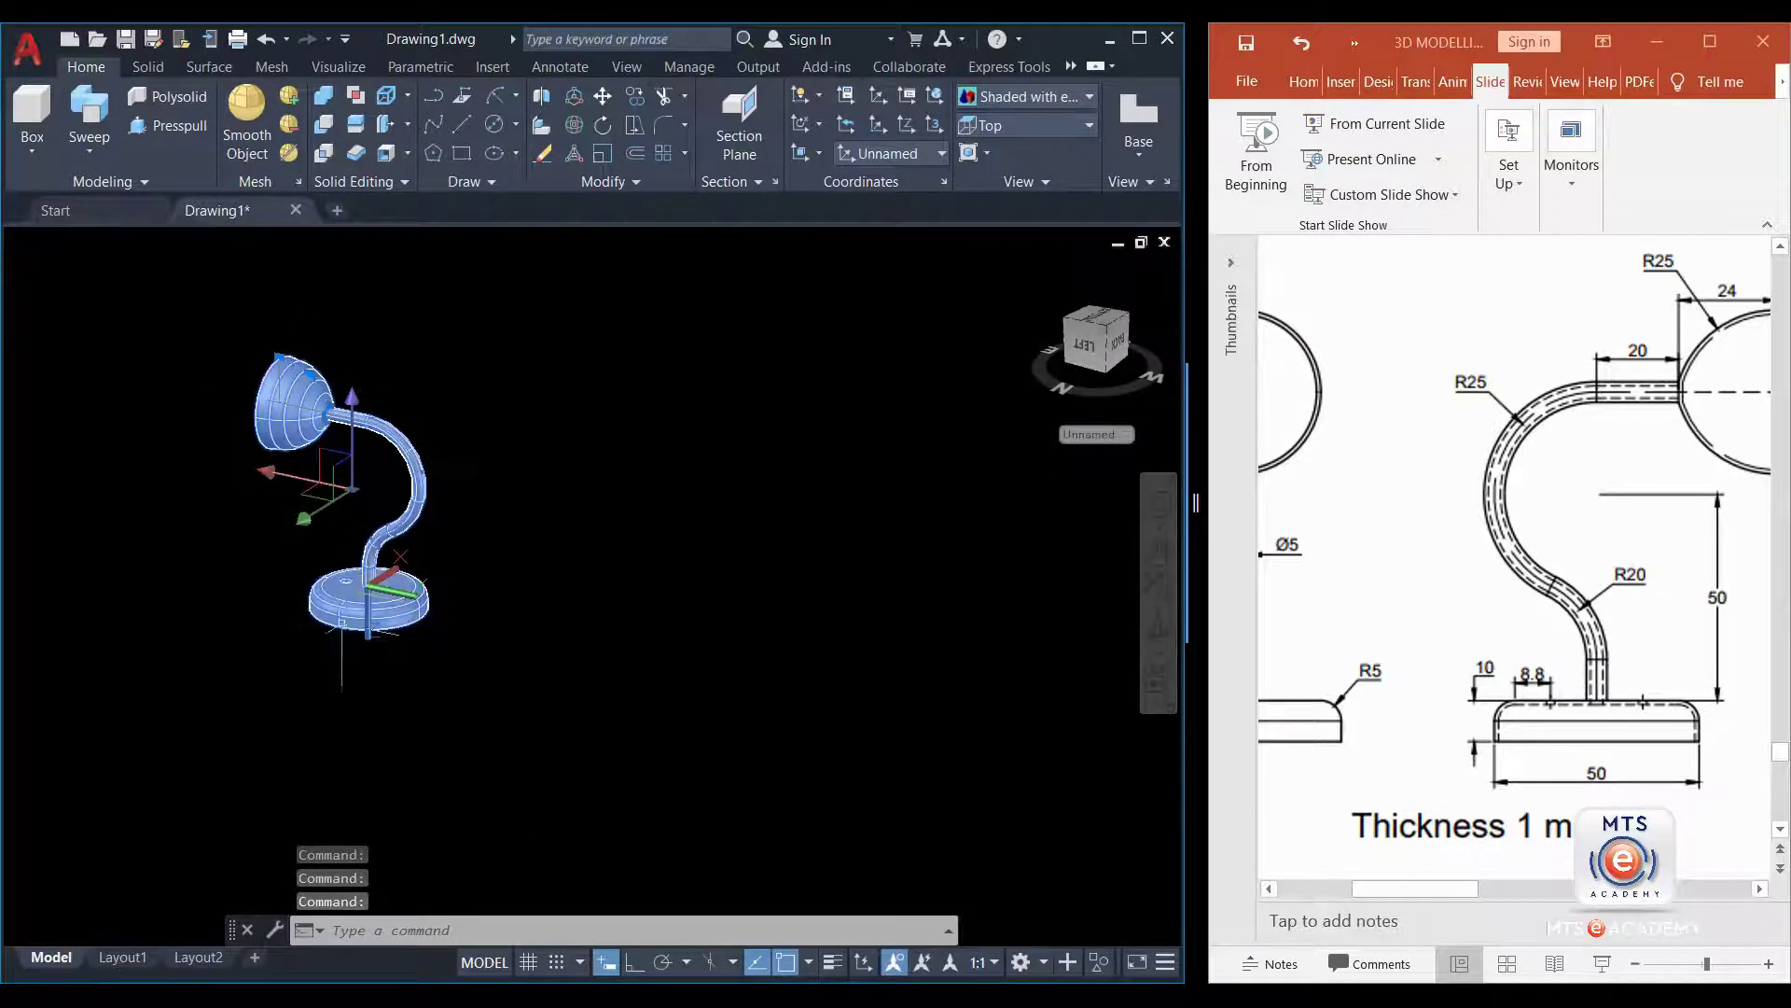
pyautogui.press('Escape')
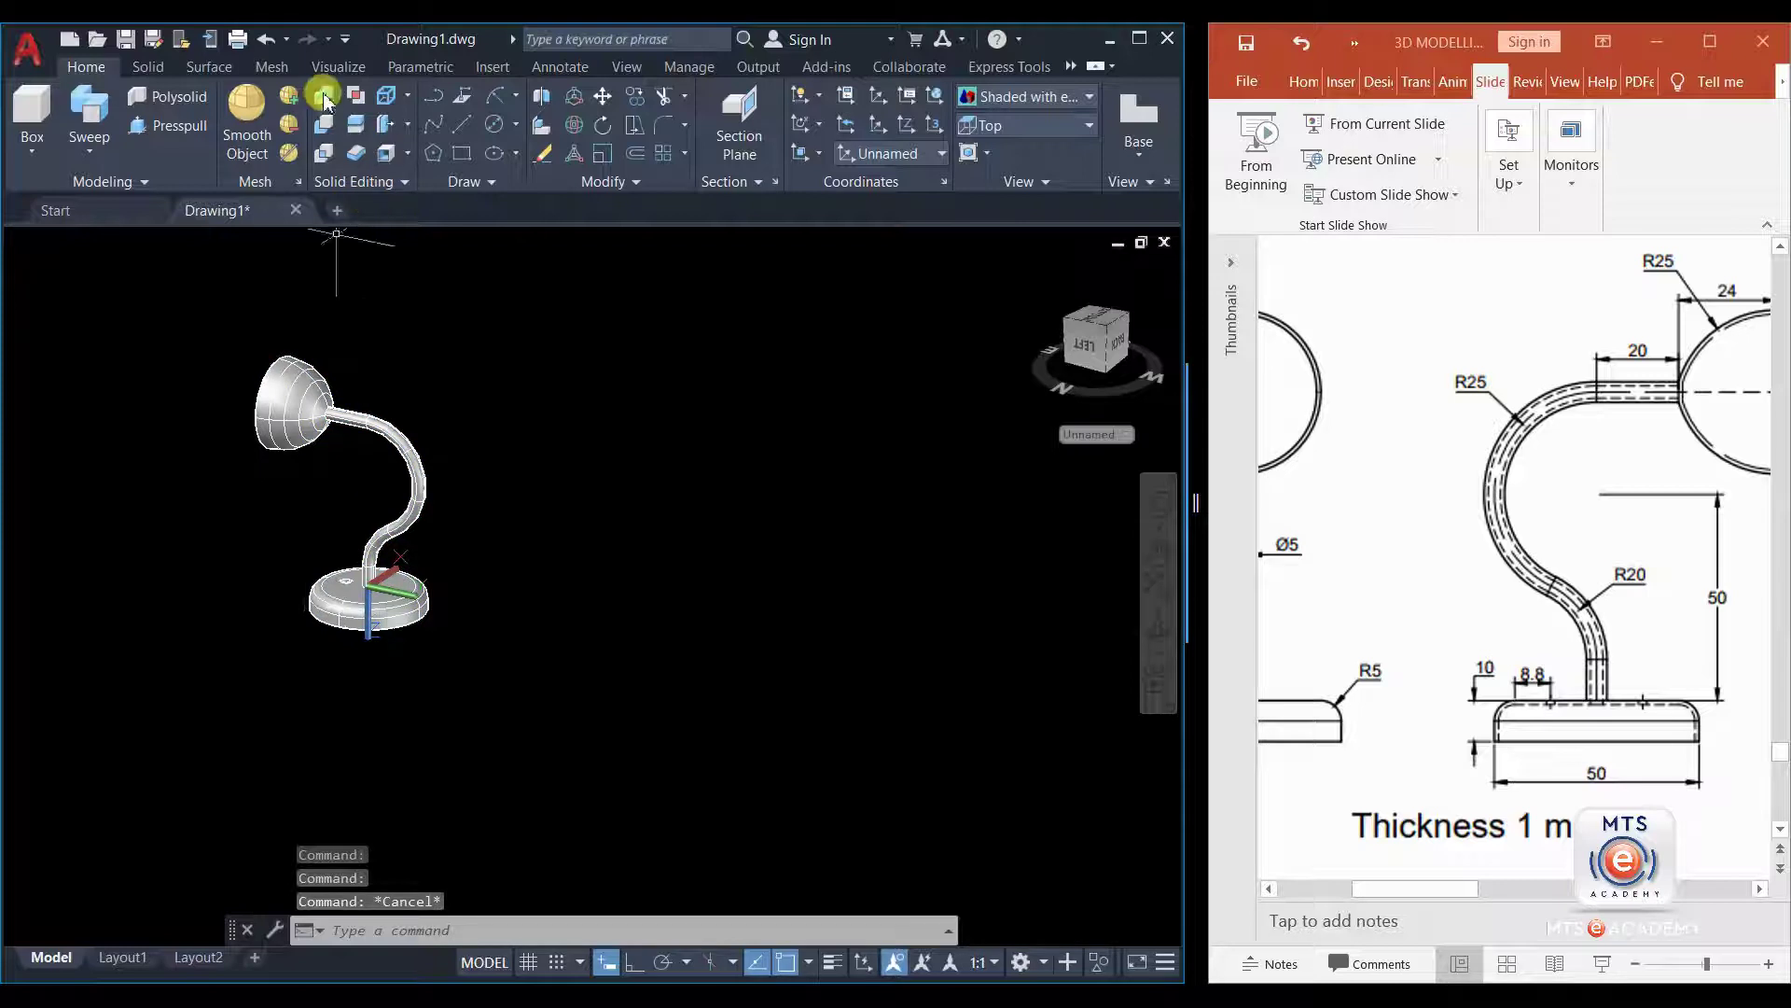
# - Union the shade, arm and base into a single solid
pyautogui.click(522, 317)
pyautogui.click(248, 728)
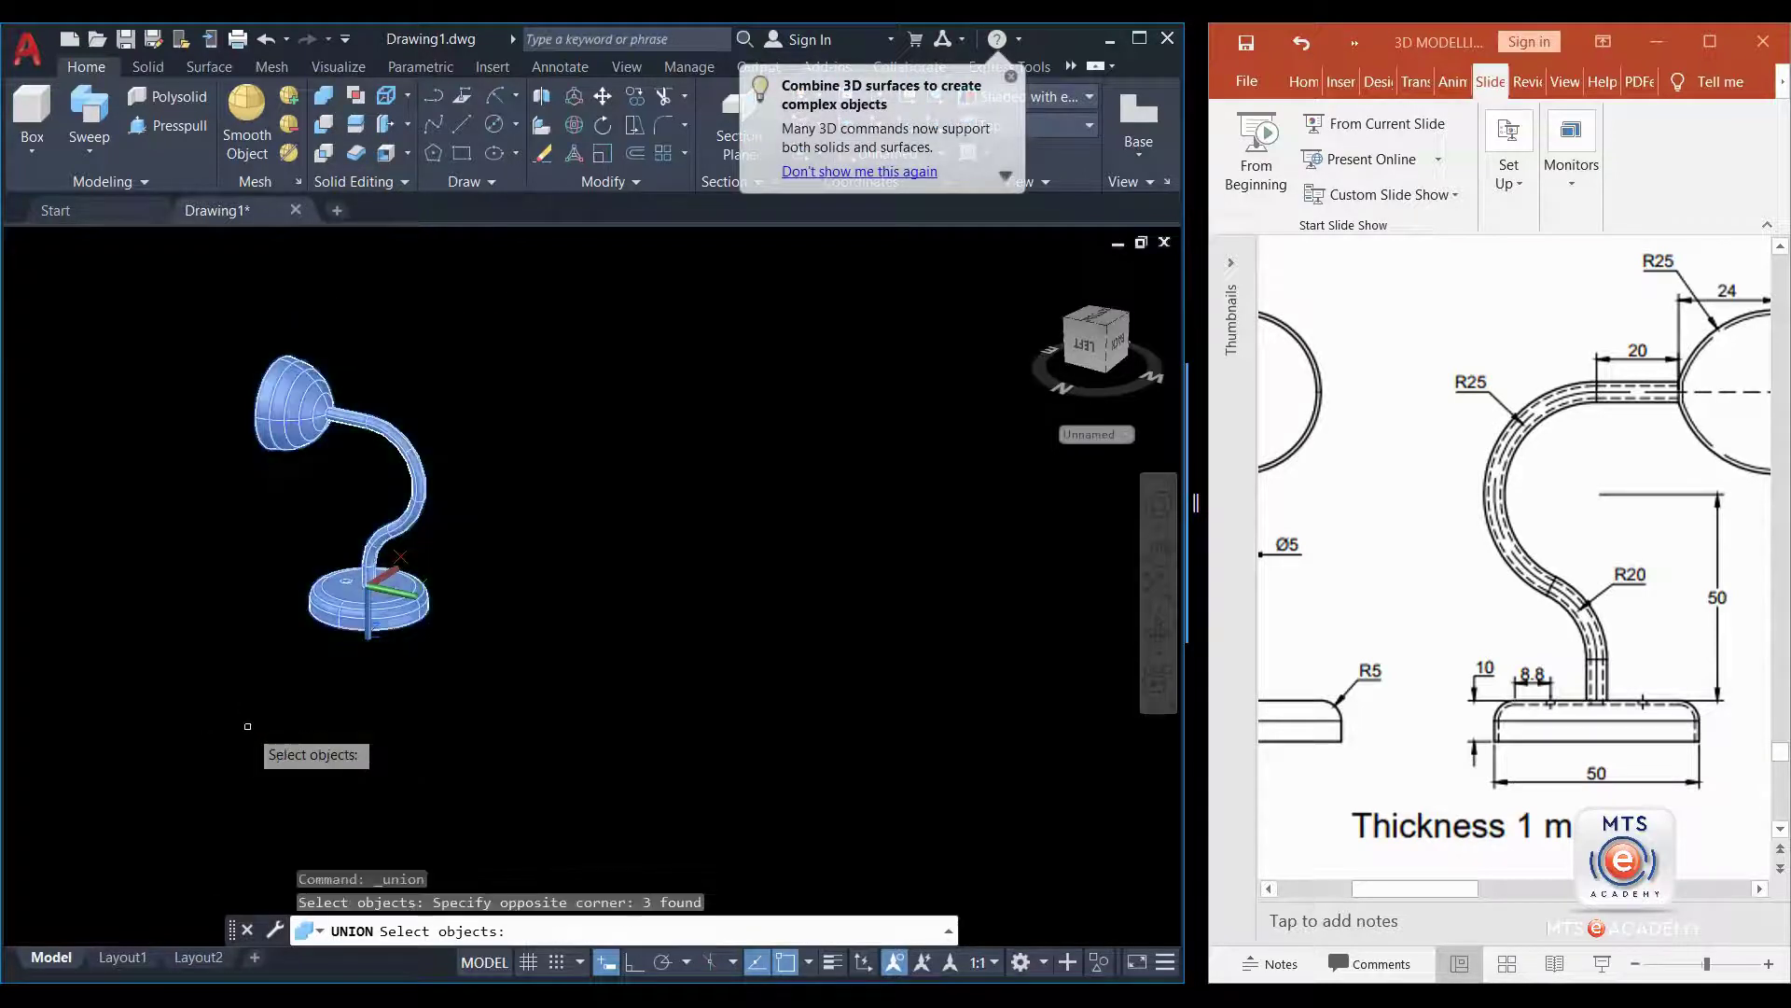
pyautogui.press('Return')
pyautogui.keyDown('shift'); pyautogui.moveTo(477, 555); pyautogui.dragTo(168, 597, button='middle'); pyautogui.keyUp('shift')
pyautogui.click(333, 420)
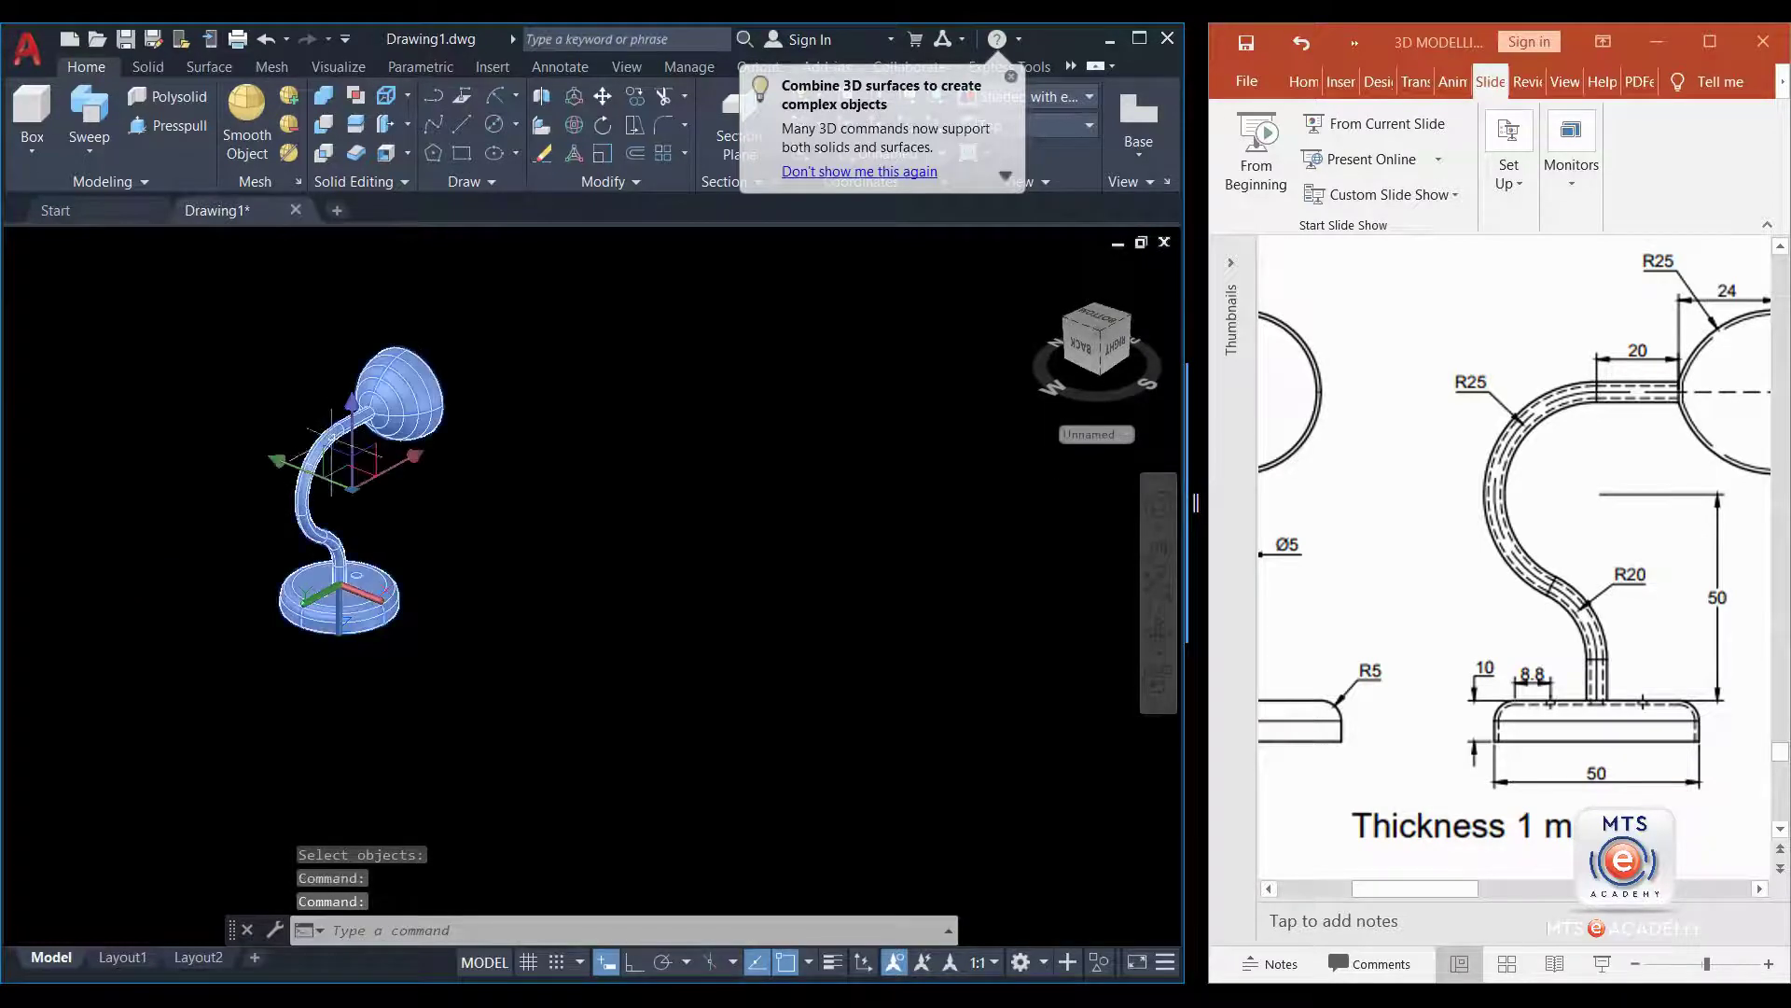
pyautogui.press('Escape')
pyautogui.keyDown('shift'); pyautogui.moveTo(562, 530); pyautogui.dragTo(244, 457, button='middle'); pyautogui.keyUp('shift')
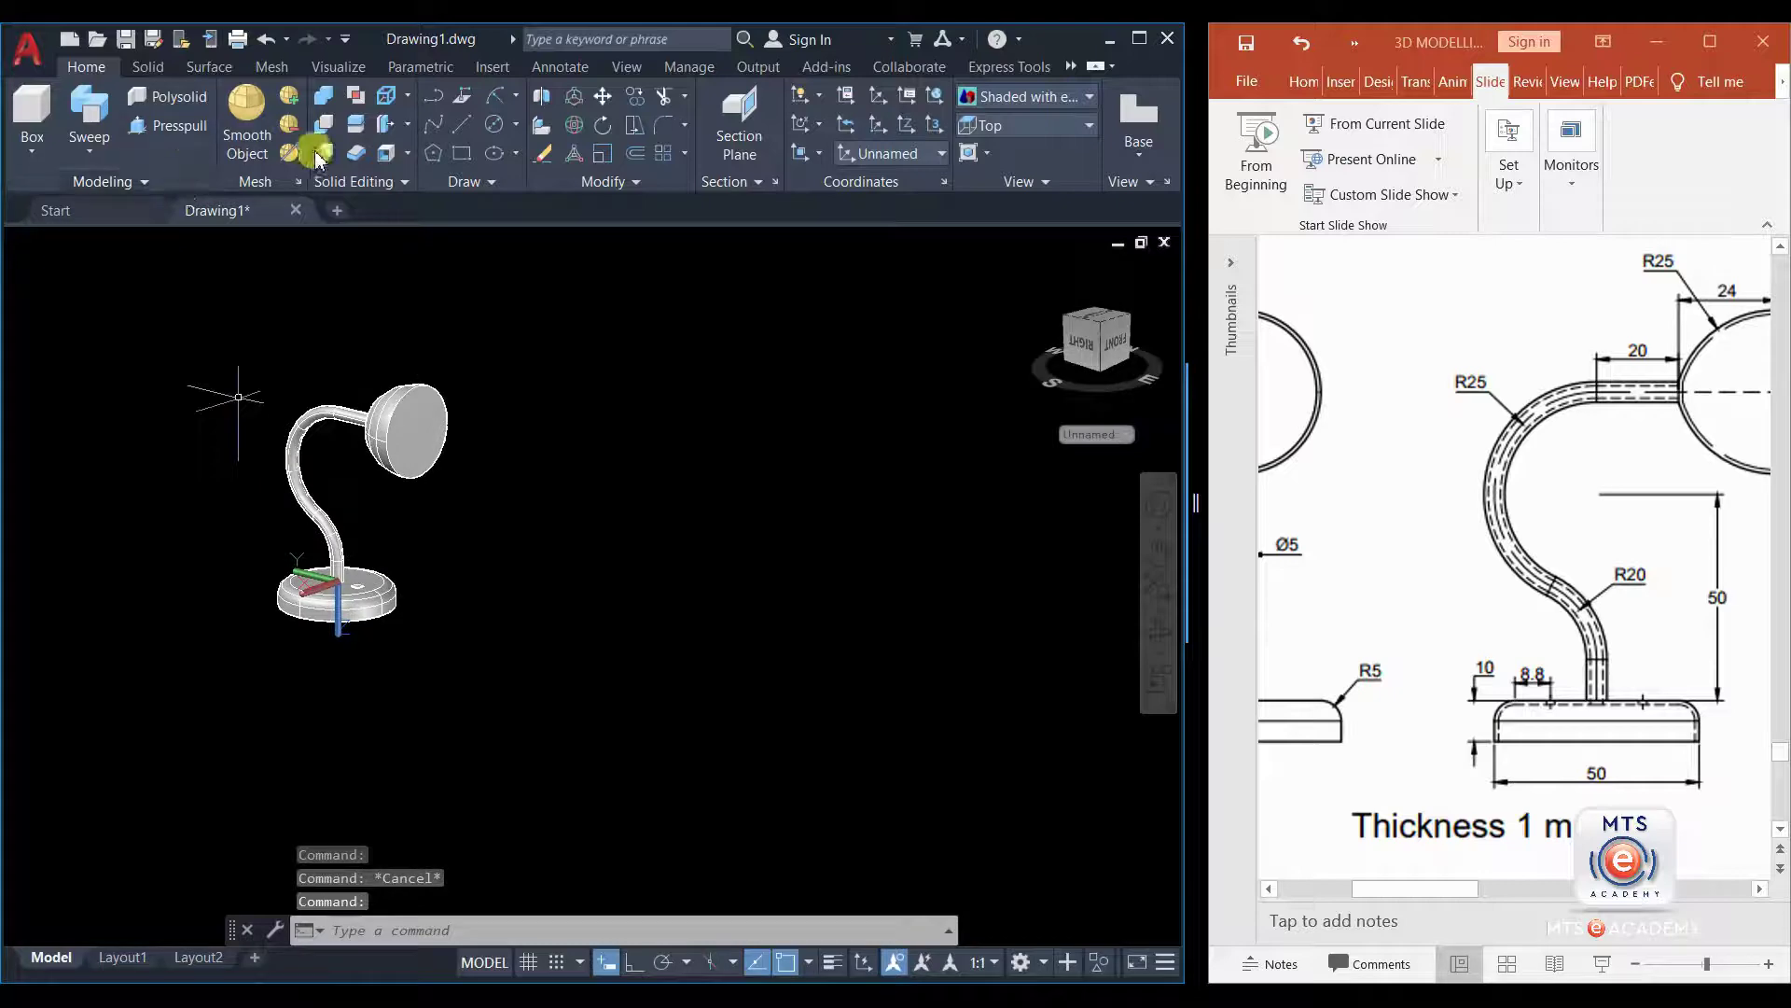
pyautogui.click(384, 155)
pyautogui.scroll(4, 327, 443)
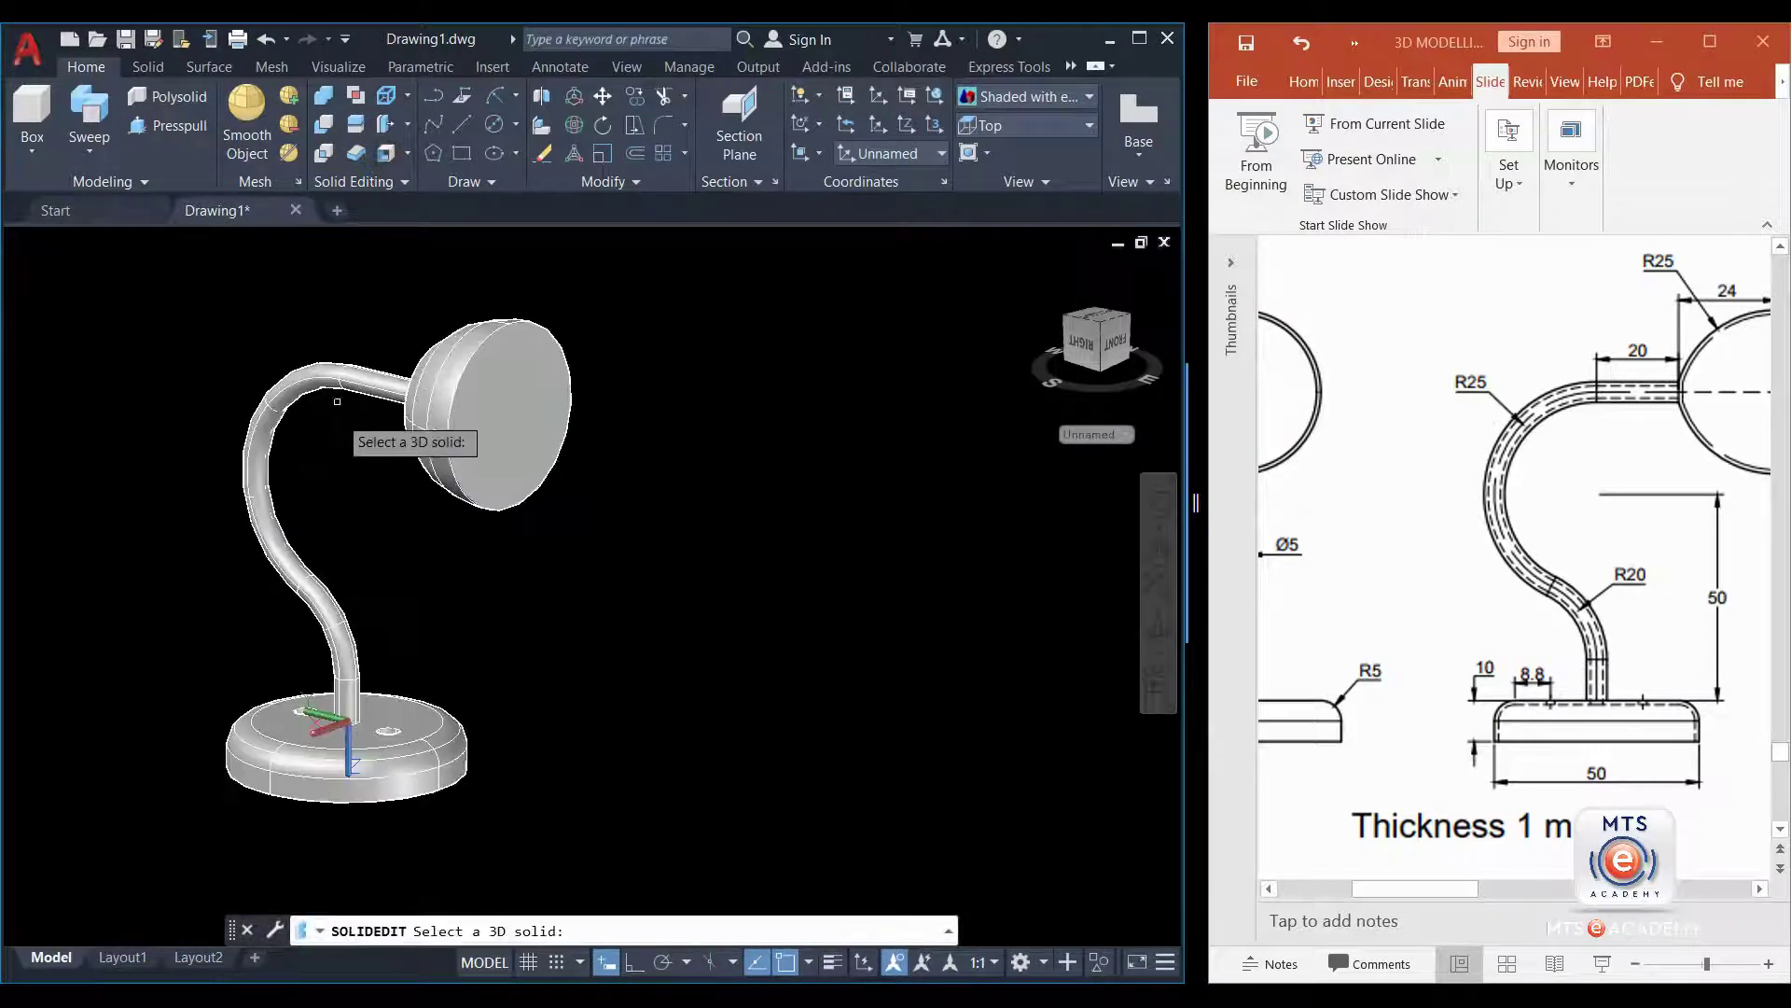
pyautogui.click(331, 377)
pyautogui.scroll(3, 485, 429)
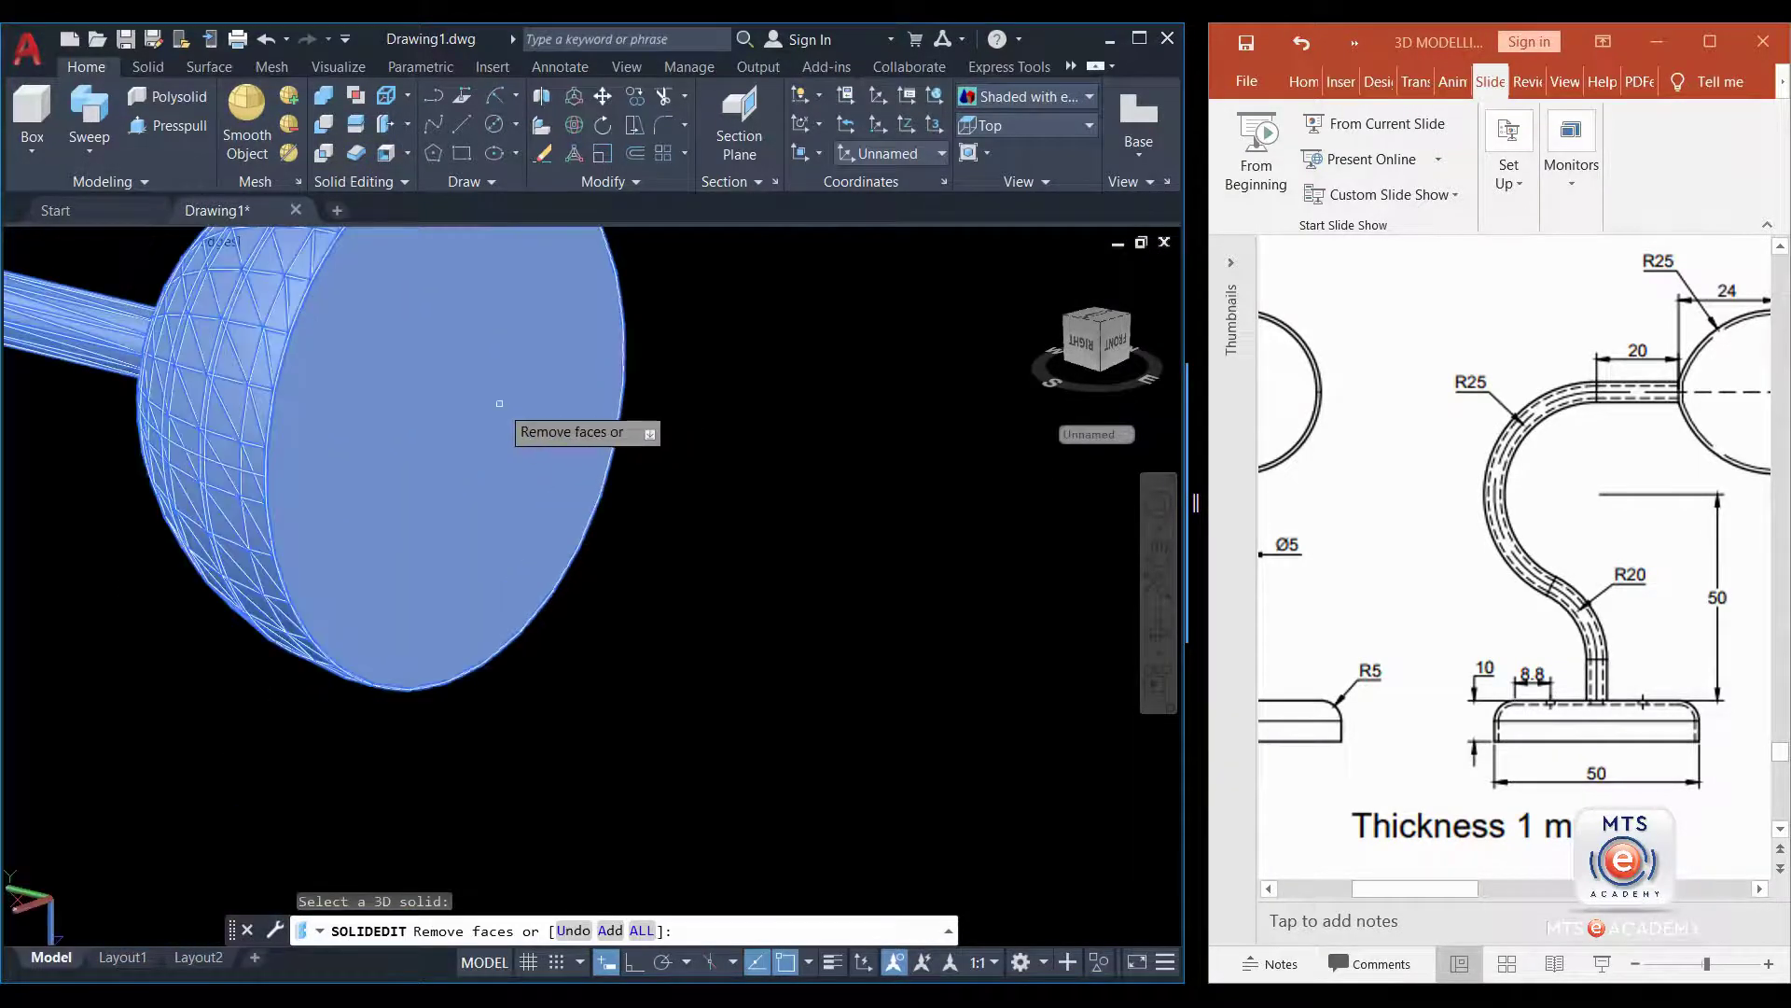
pyautogui.click(436, 405)
pyautogui.scroll(-4, 499, 522)
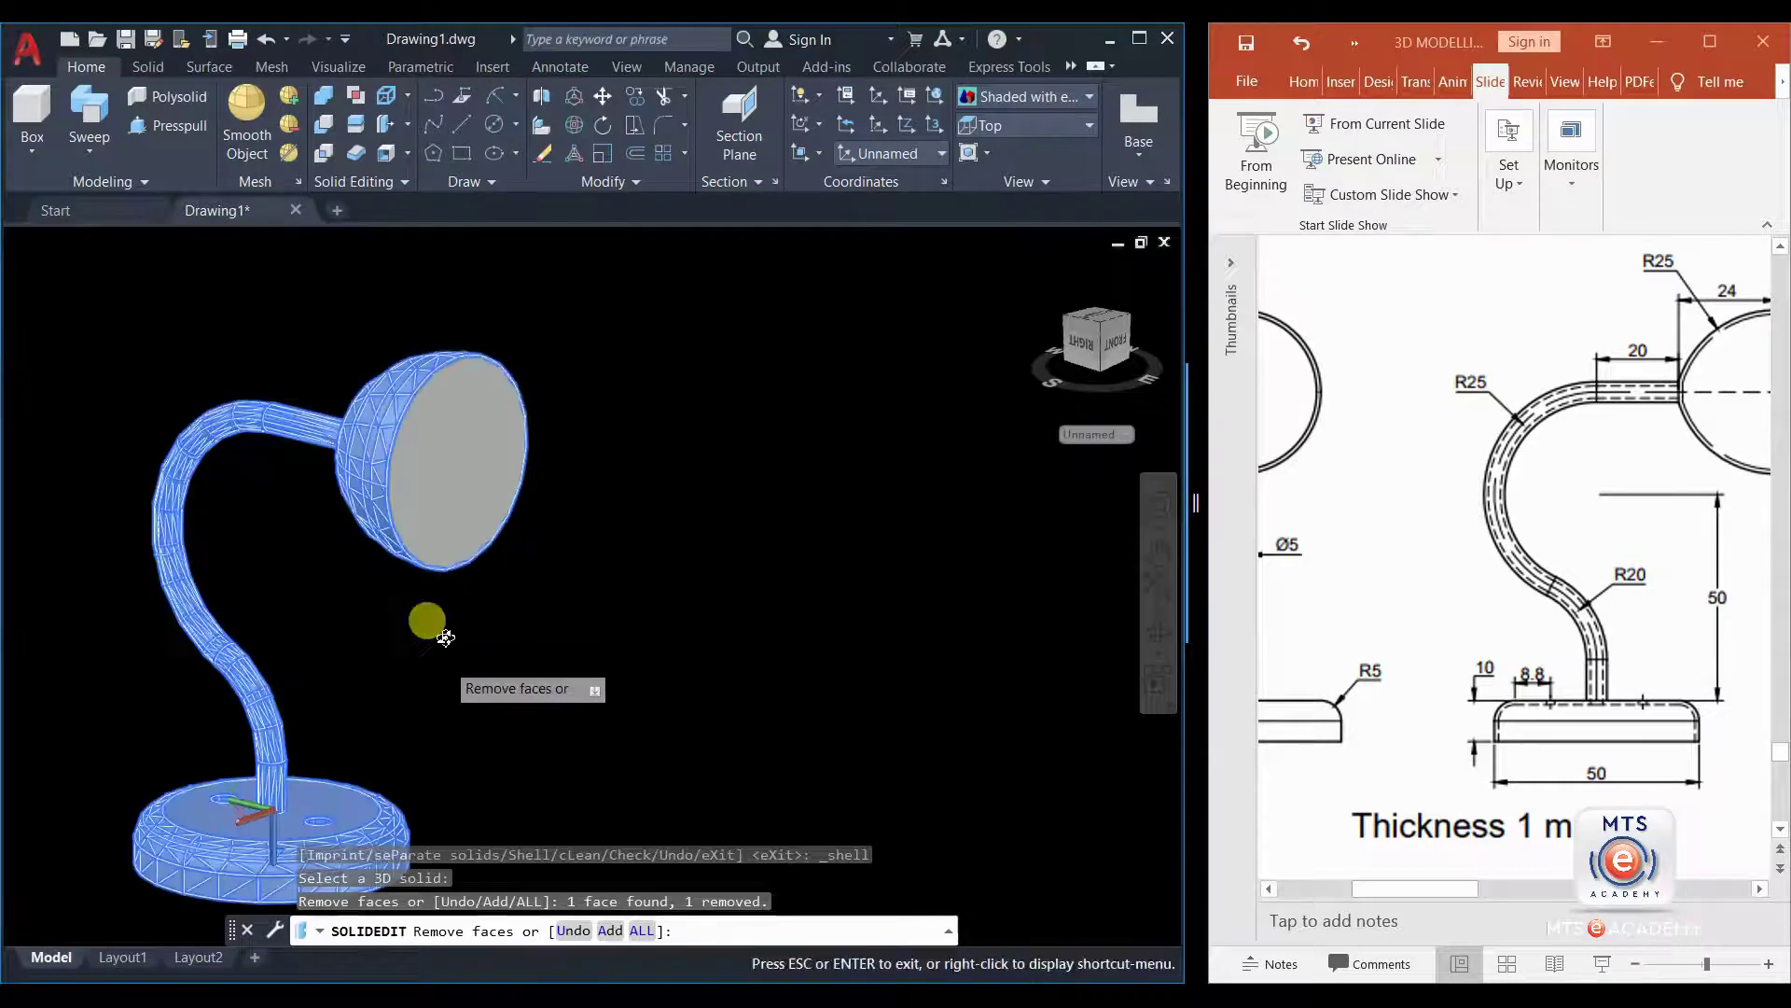
pyautogui.keyDown('shift'); pyautogui.moveTo(430, 621); pyautogui.dragTo(475, 456, button='middle'); pyautogui.keyUp('shift')
pyautogui.scroll(4, 382, 845)
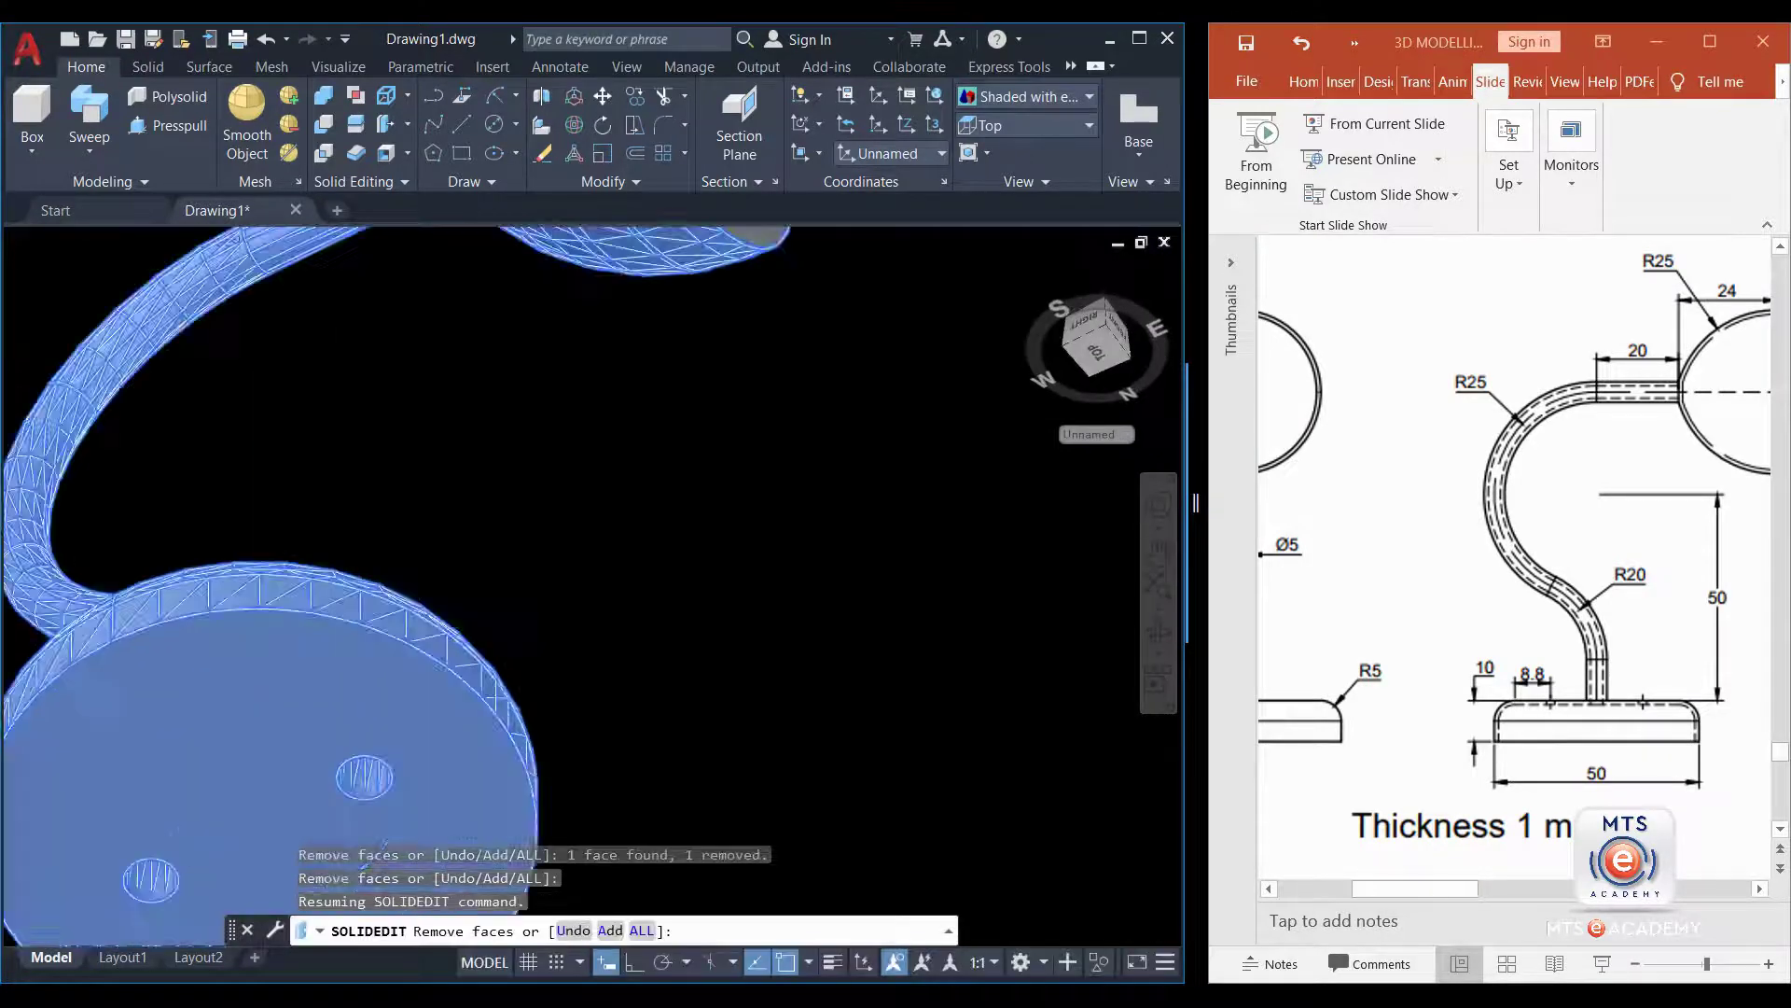
pyautogui.click(285, 713)
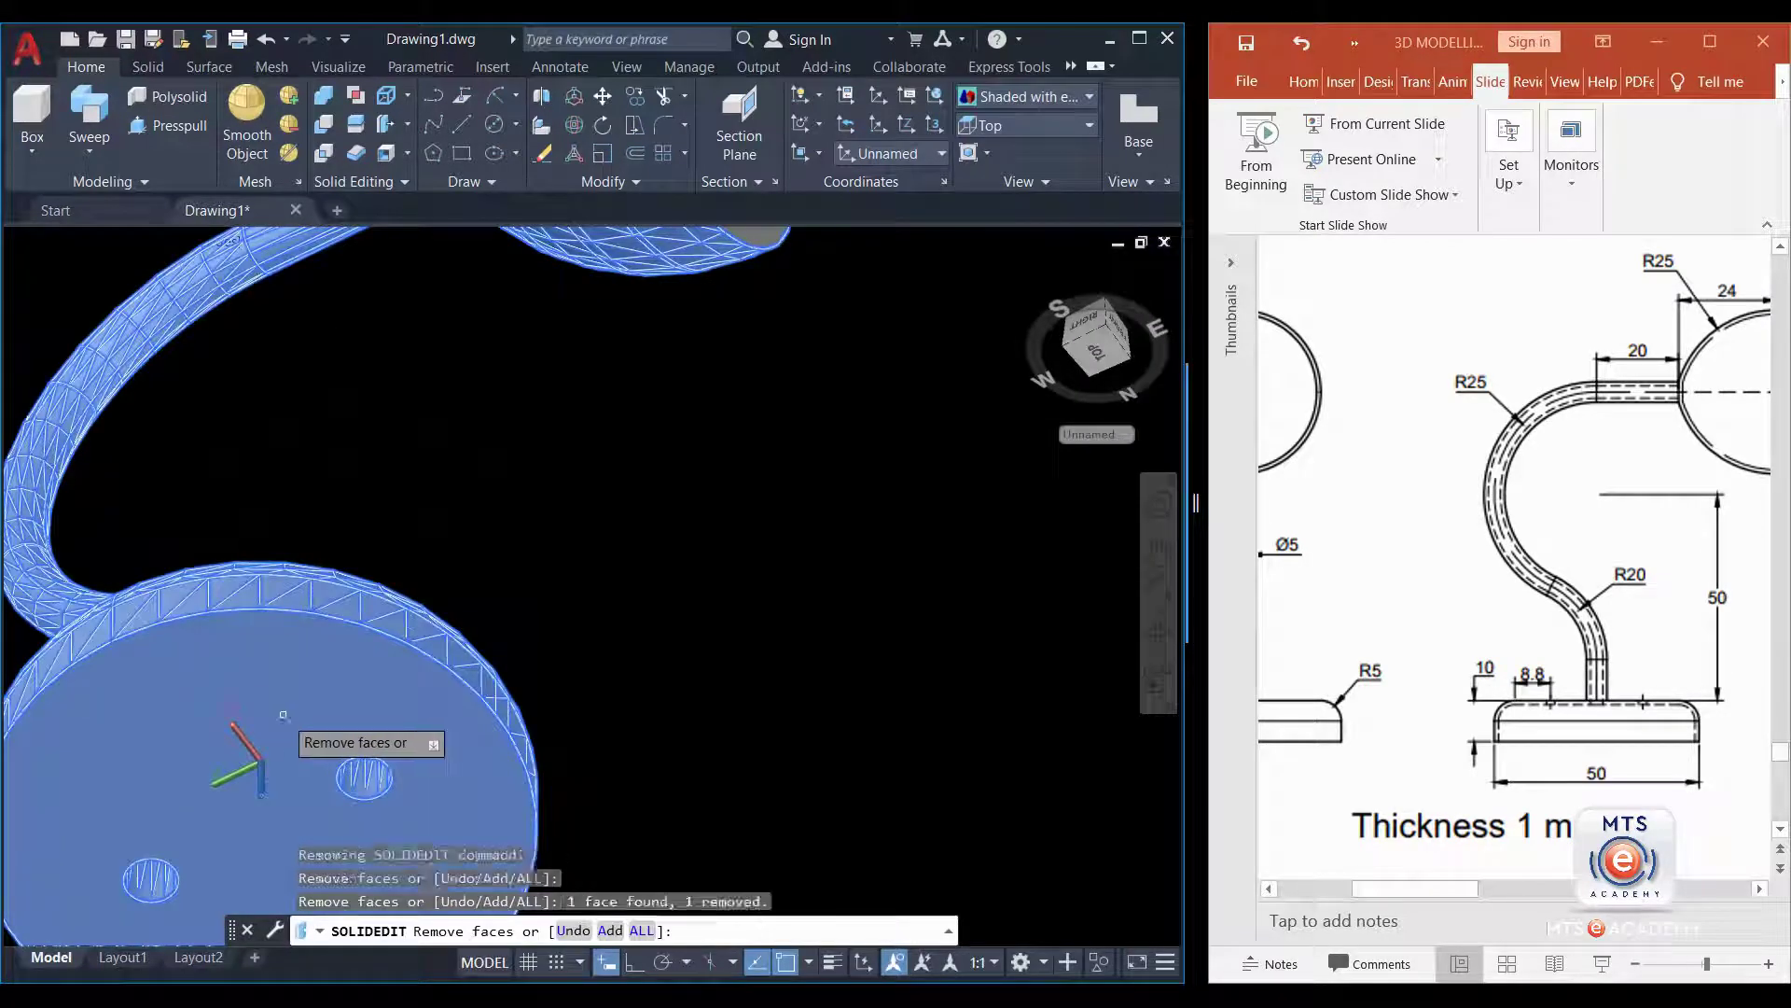
pyautogui.click(284, 713)
pyautogui.click(266, 732)
pyautogui.scroll(-5, 327, 709)
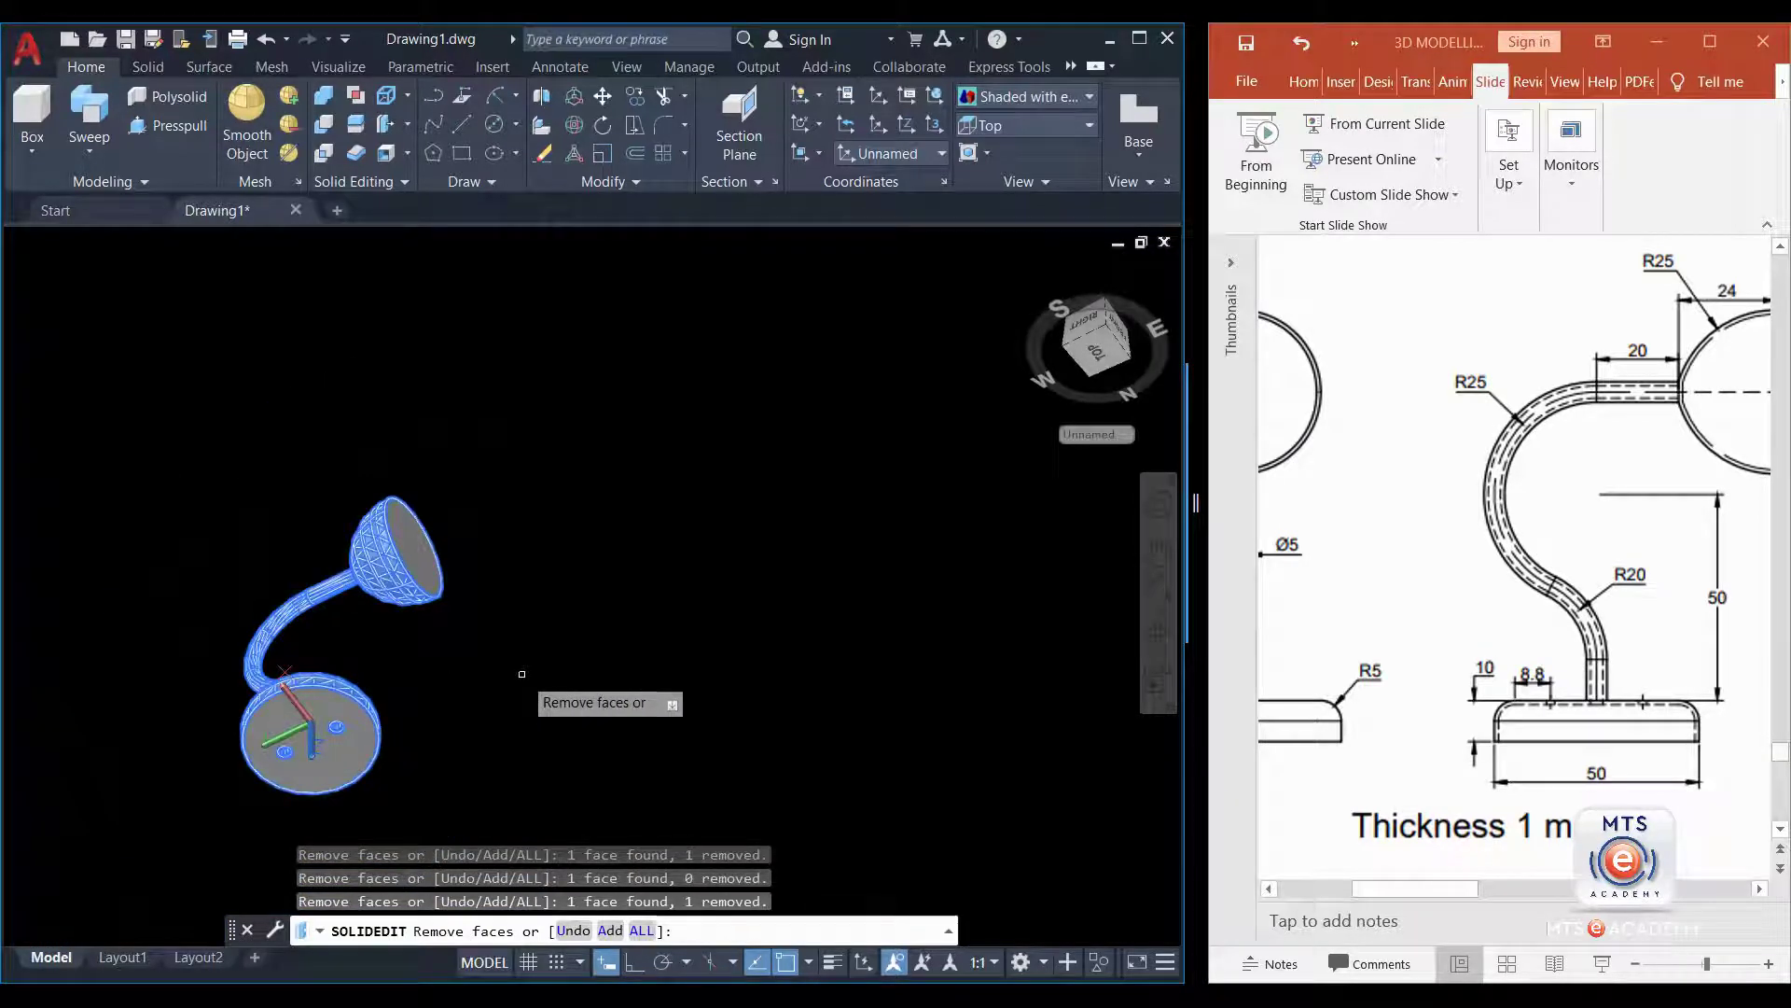
pyautogui.keyDown('shift'); pyautogui.moveTo(469, 672); pyautogui.dragTo(368, 828, button='middle'); pyautogui.keyUp('shift')
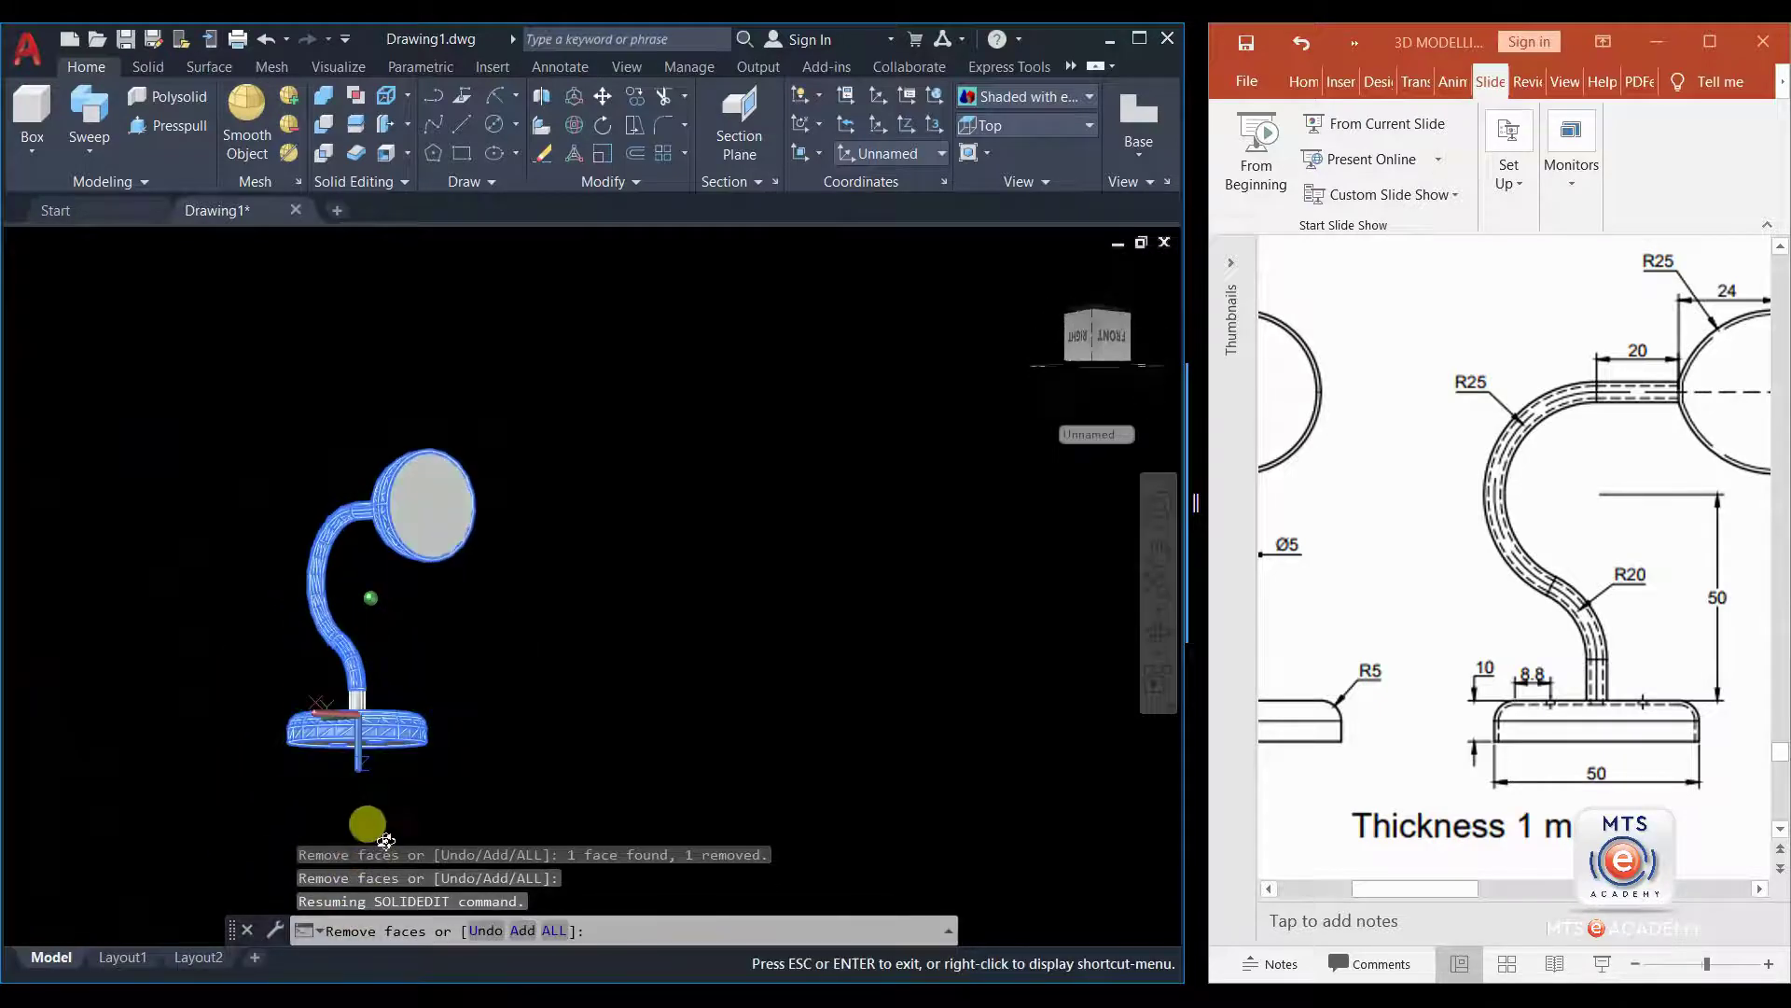
pyautogui.scroll(8, 355, 747)
pyautogui.scroll(-8, 515, 544)
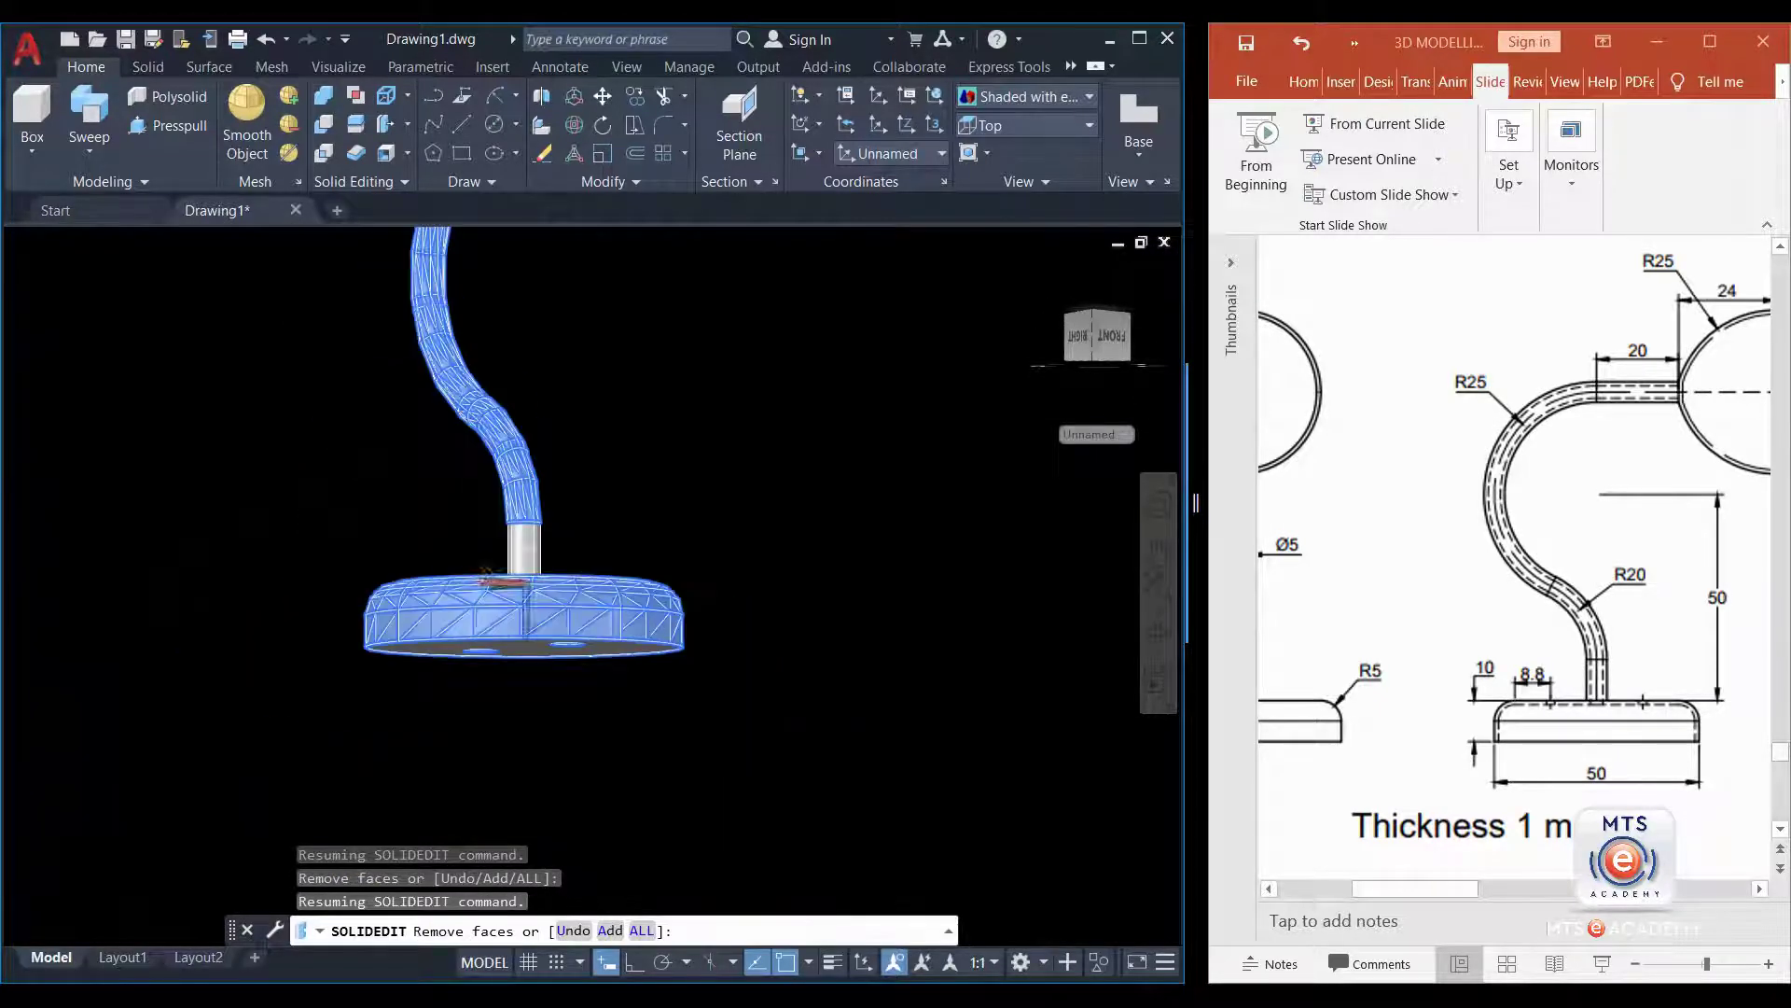
pyautogui.press('Escape')
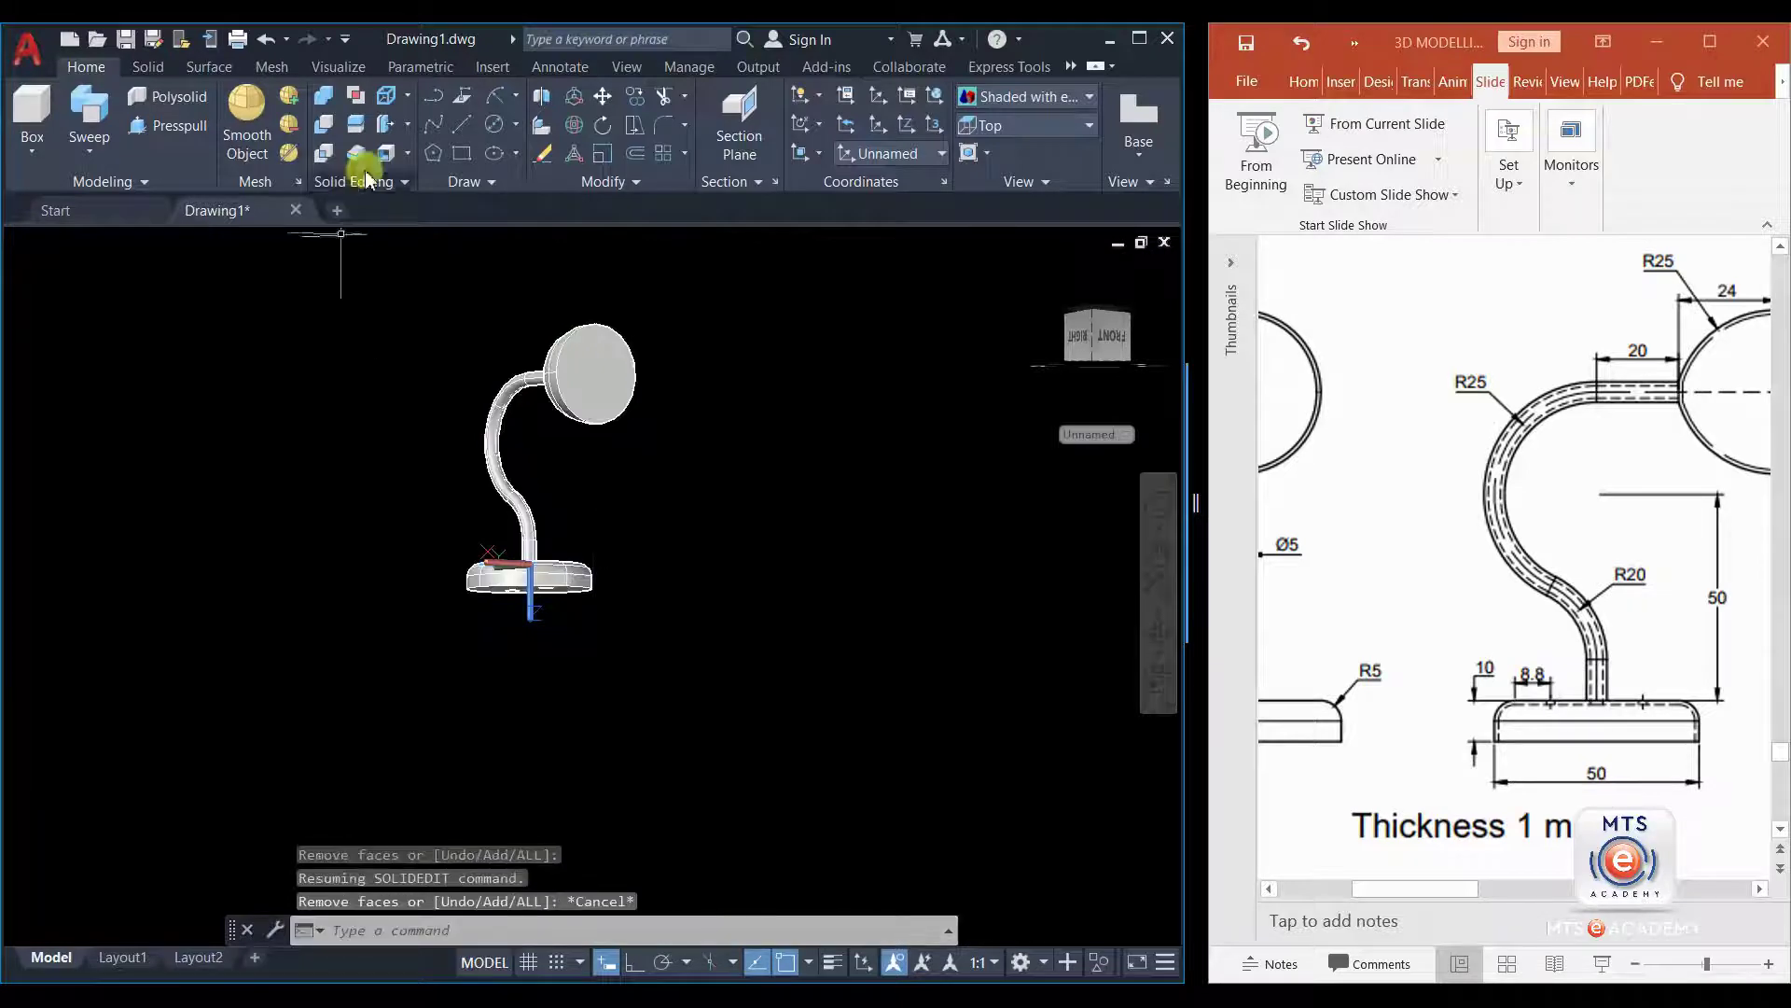
# - Start a Shell on the lamp solid, removing the shade's flat front face and the base's underside
pyautogui.press('Return')
pyautogui.click(523, 392)
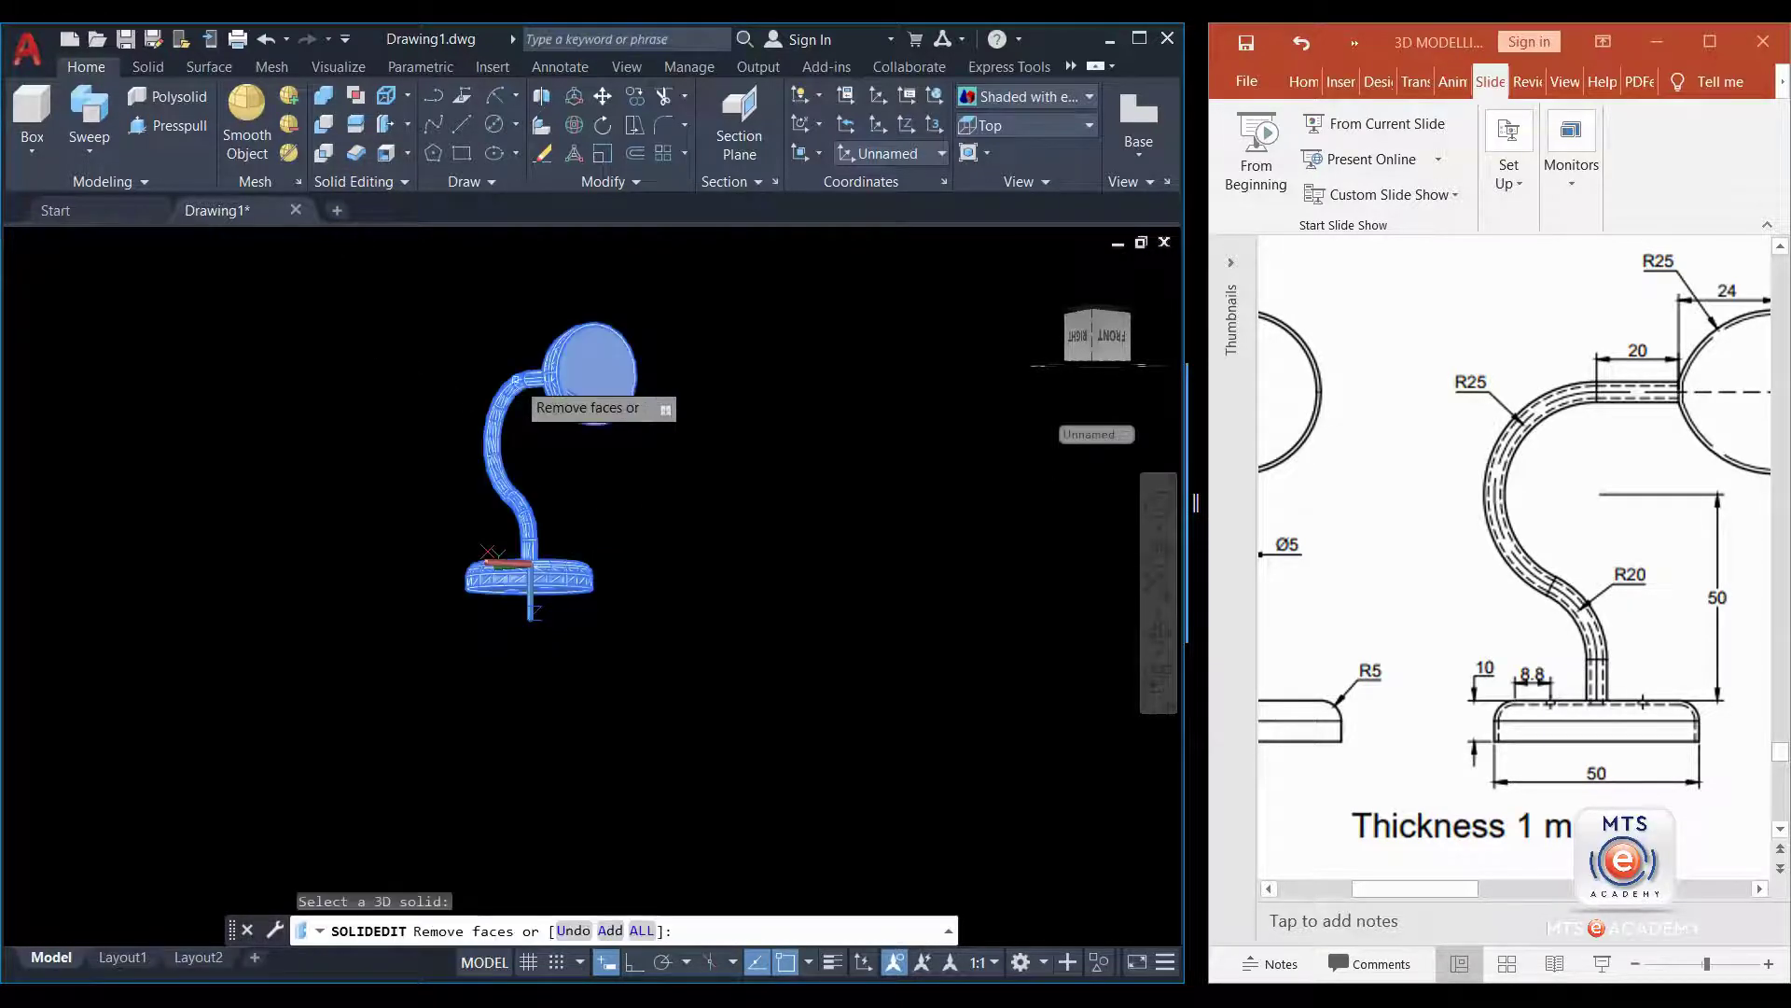
pyautogui.scroll(3, 628, 295)
pyautogui.scroll(4, 532, 508)
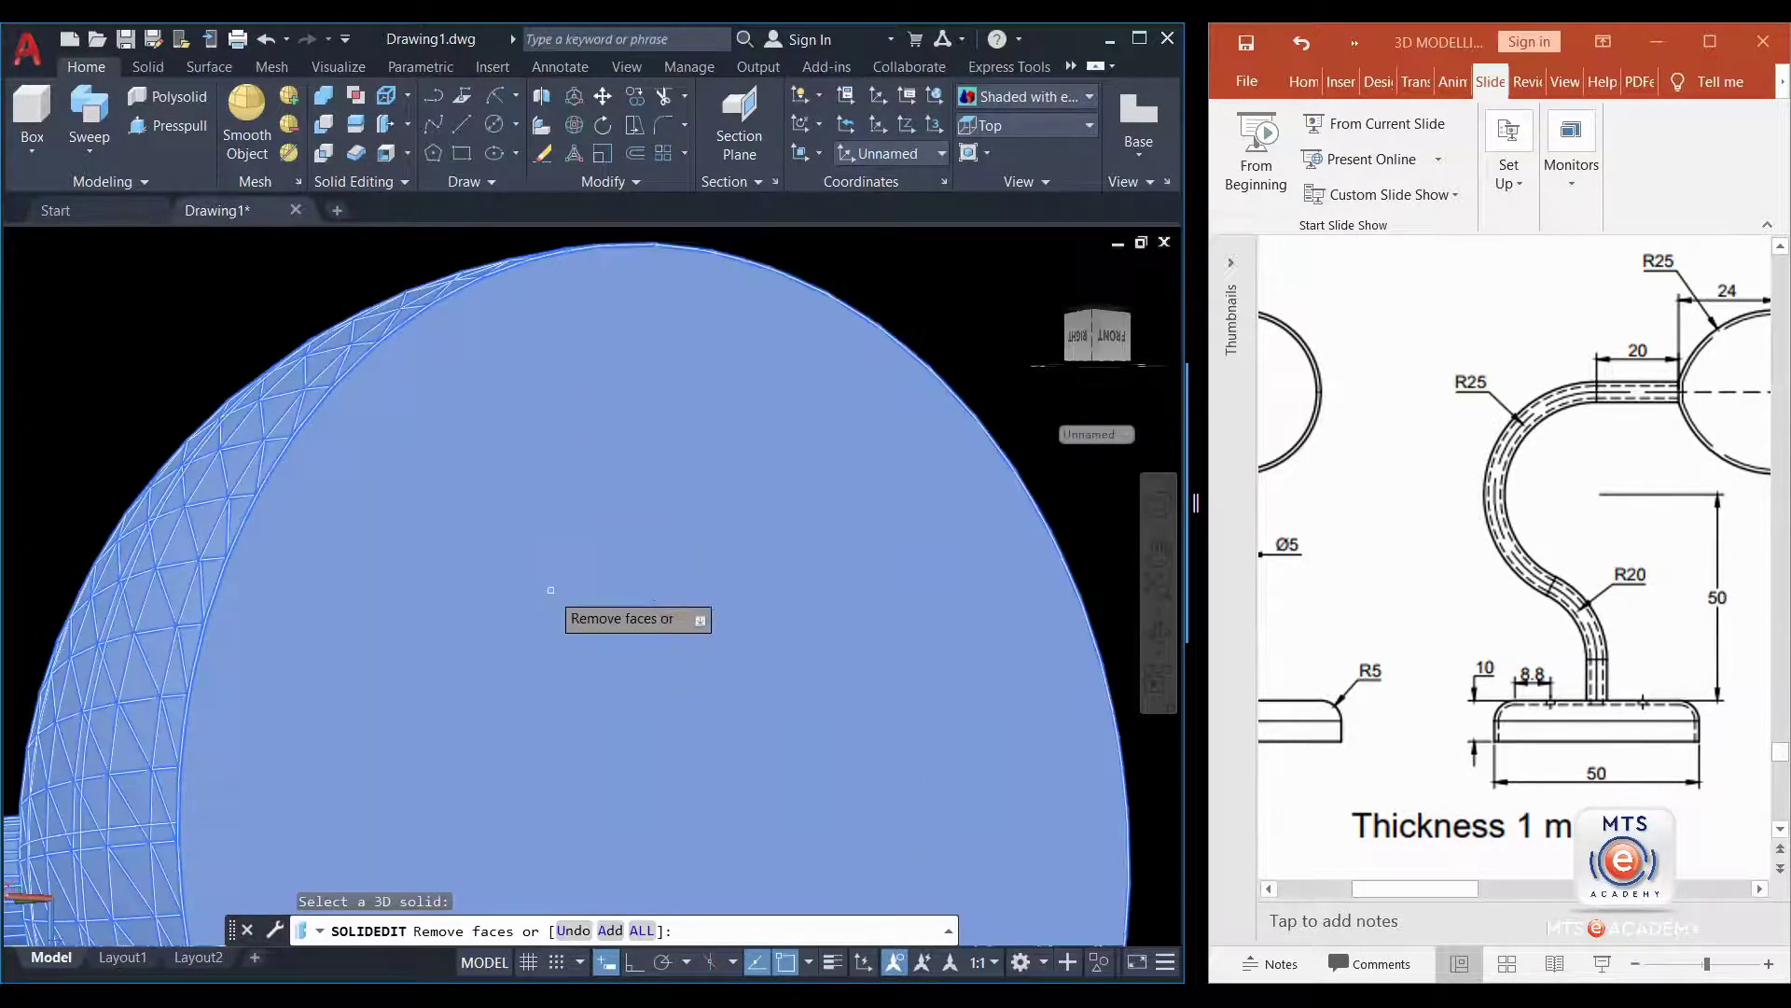
pyautogui.click(565, 585)
pyautogui.scroll(-2, 565, 585)
pyautogui.scroll(-5, 565, 585)
pyautogui.keyDown('shift'); pyautogui.moveTo(566, 585); pyautogui.dragTo(560, 571, button='middle'); pyautogui.keyUp('shift')
pyautogui.scroll(8, 559, 571)
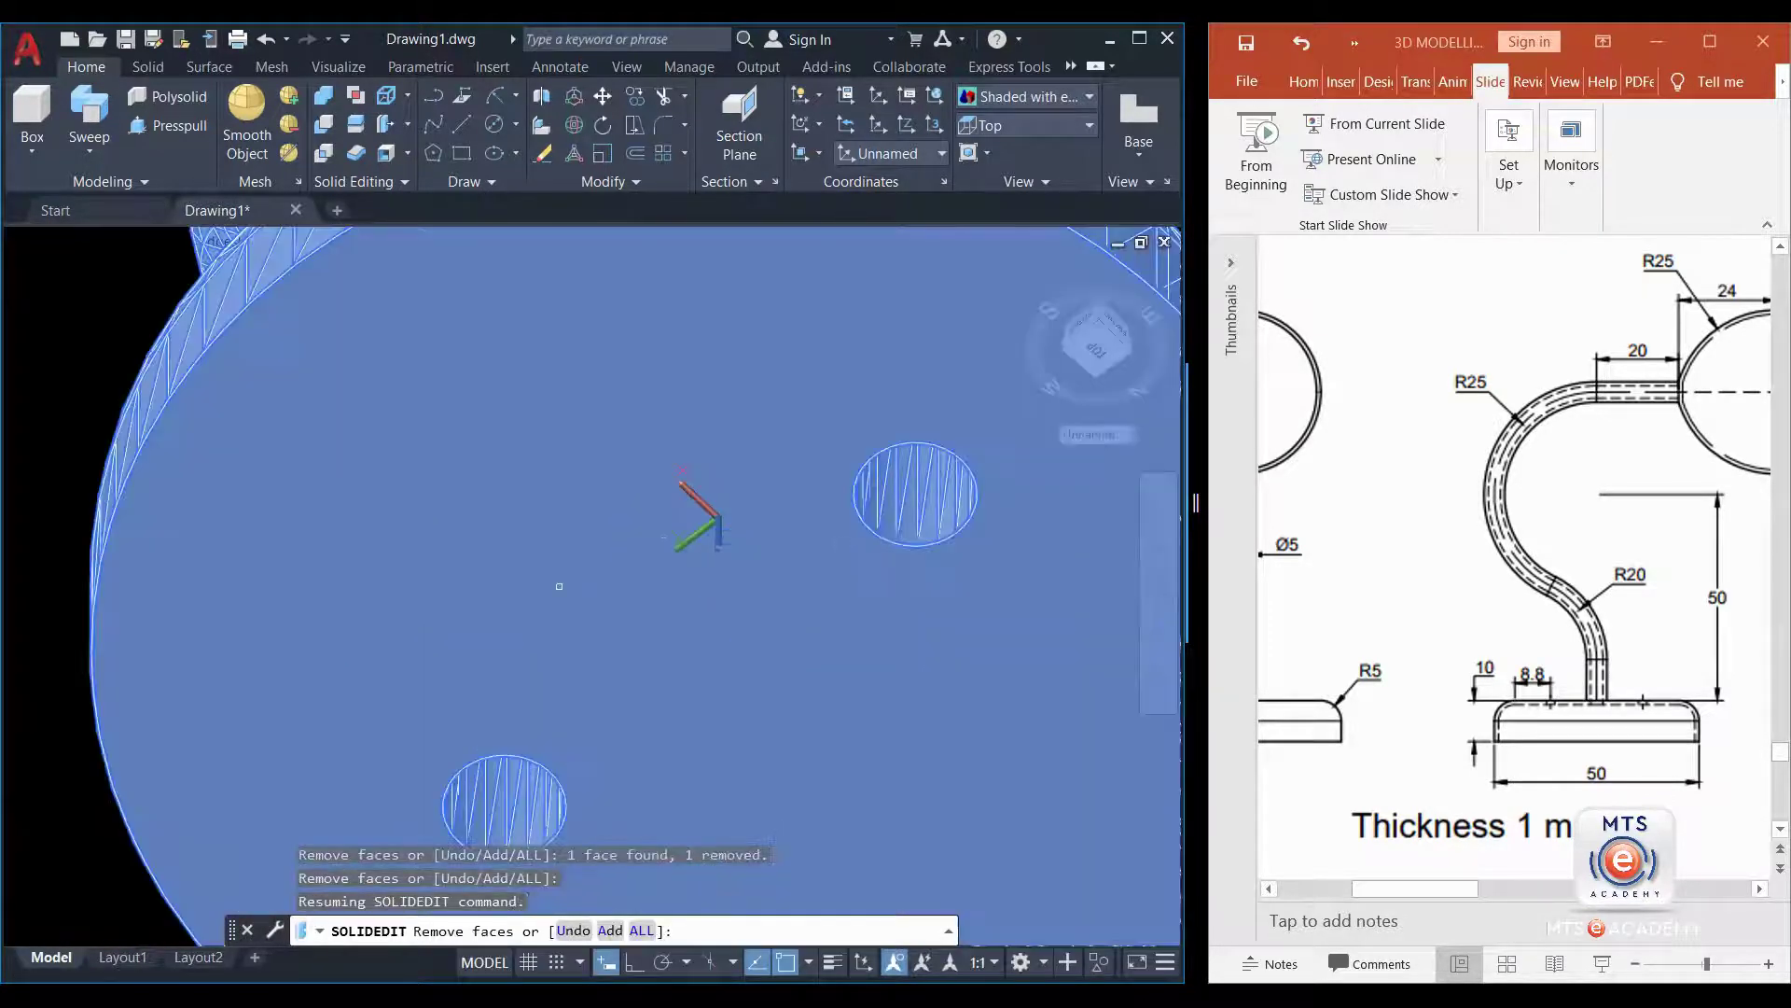
pyautogui.click(513, 597)
pyautogui.scroll(-8, 514, 596)
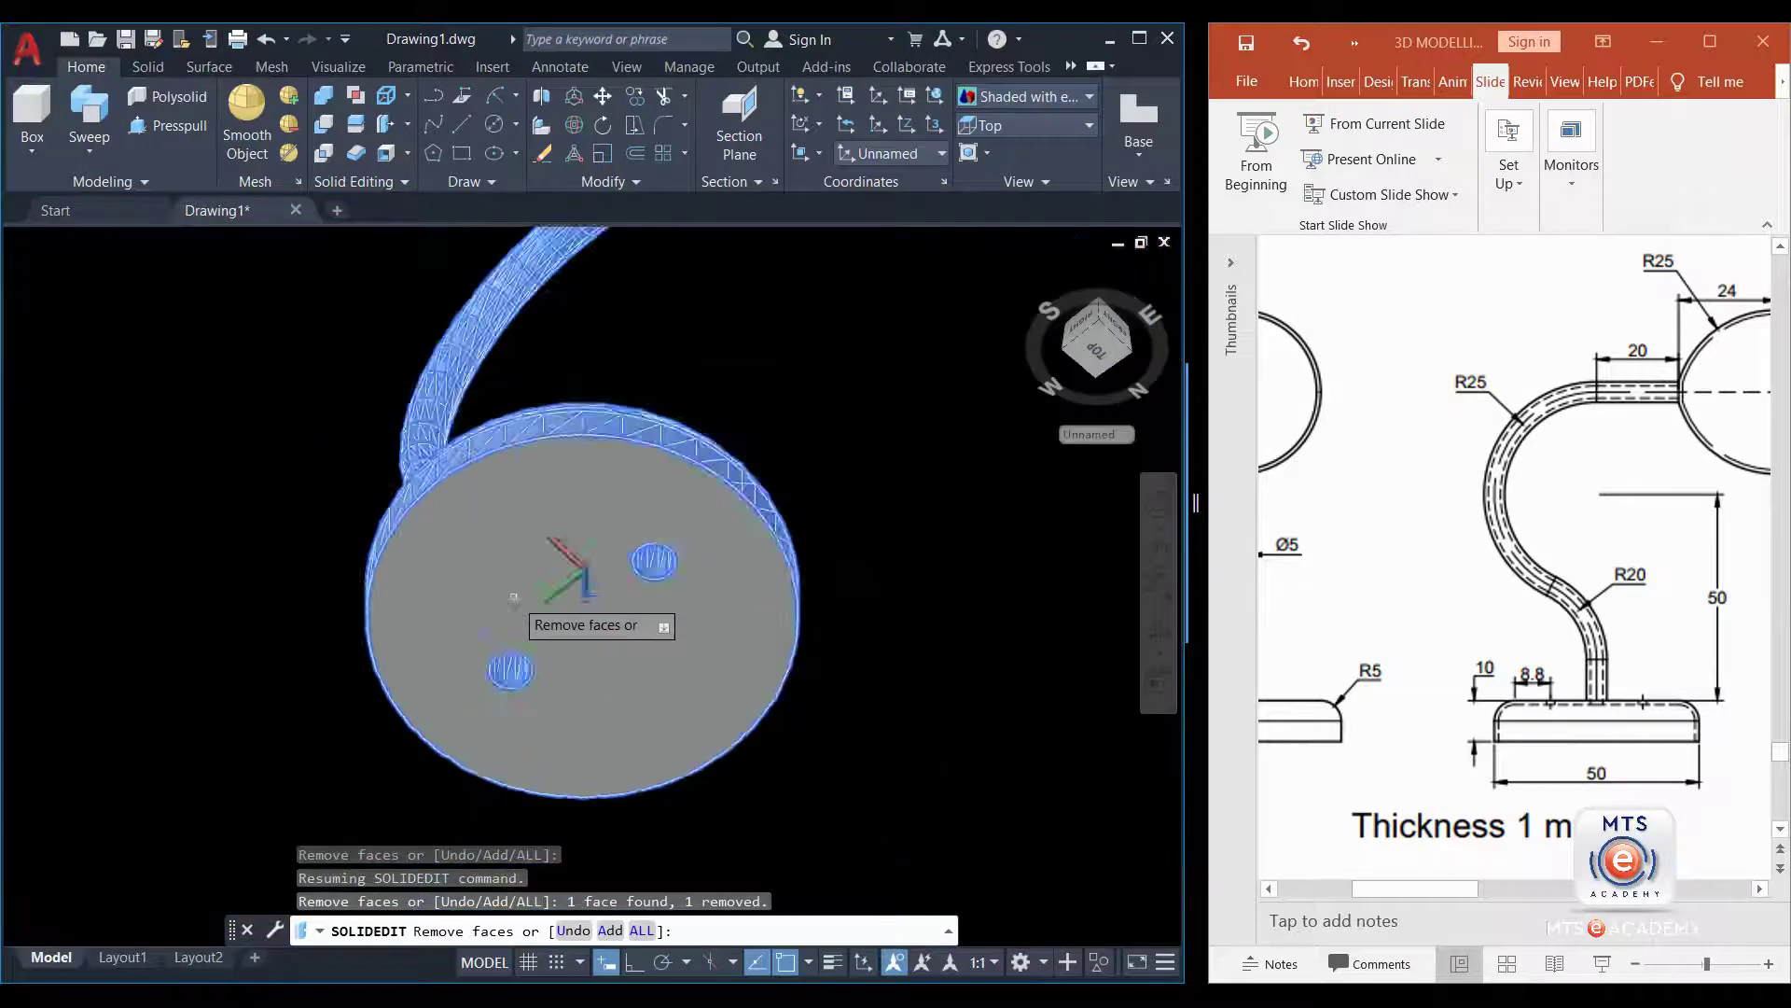
# - Complete the lamp's shell with a 1 mm offset distance and exit solid editing
pyautogui.keyDown('shift'); pyautogui.moveTo(513, 596); pyautogui.dragTo(534, 737, button='middle'); pyautogui.keyUp('shift')
pyautogui.scroll(3, 551, 558)
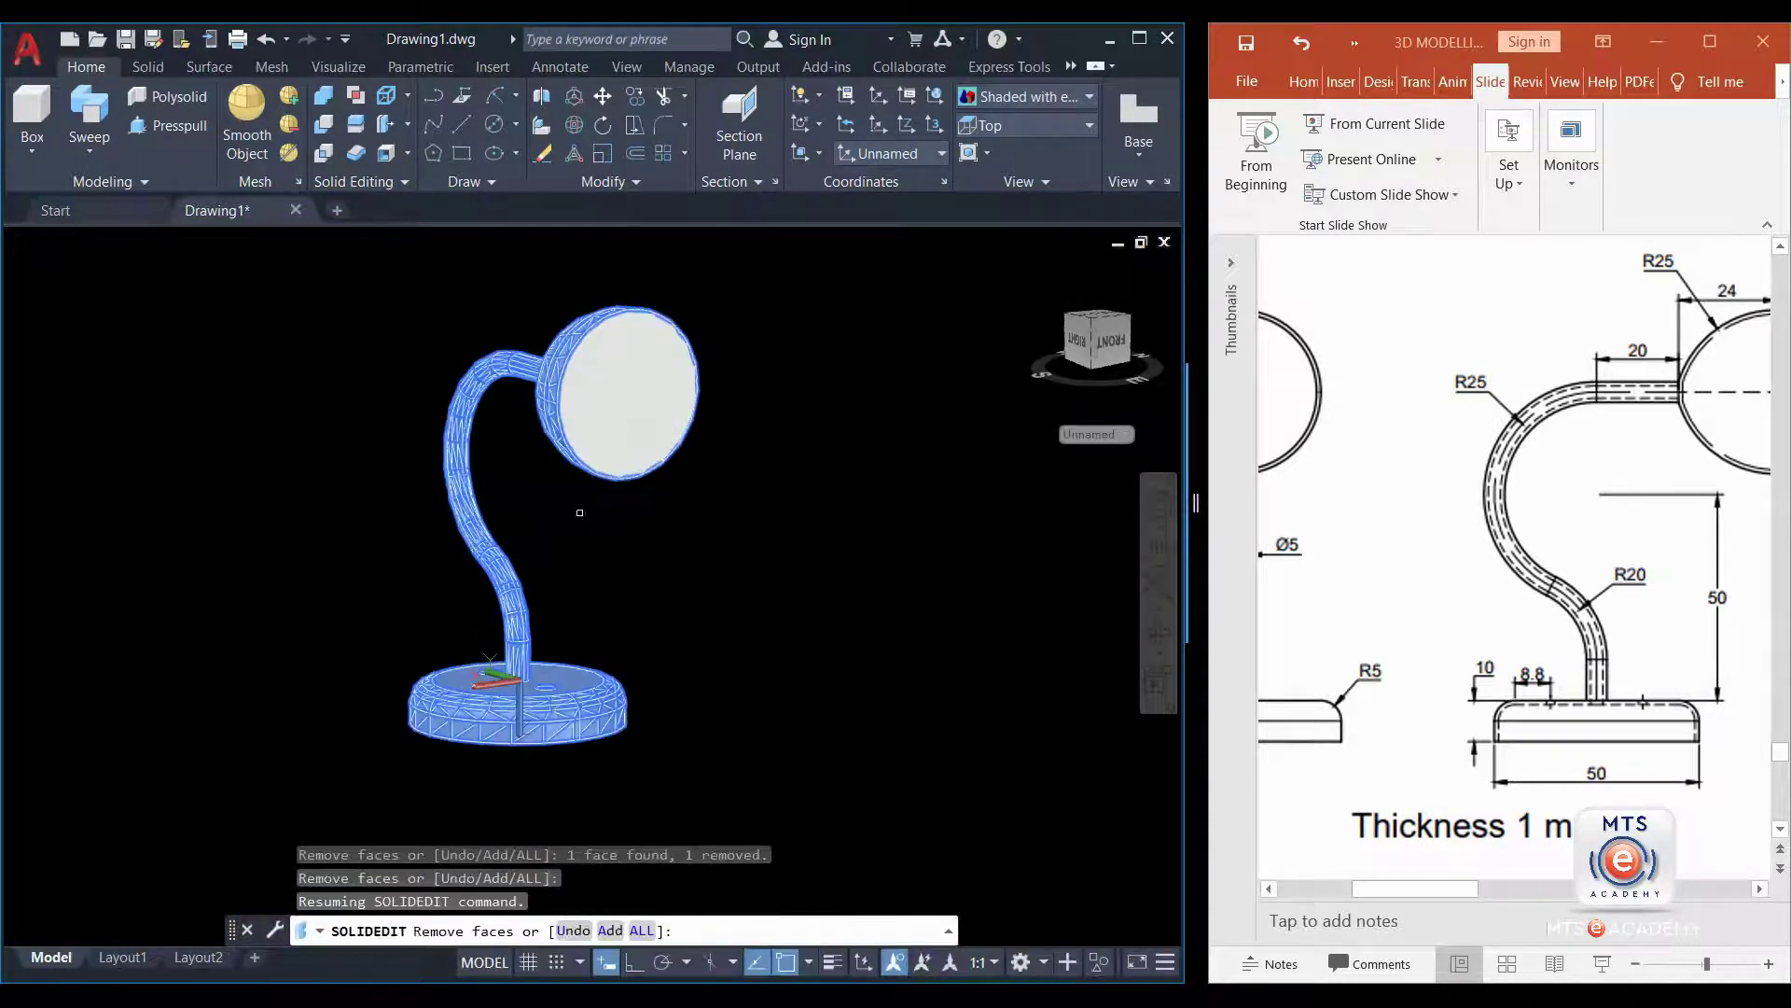
pyautogui.rightClick(626, 522)
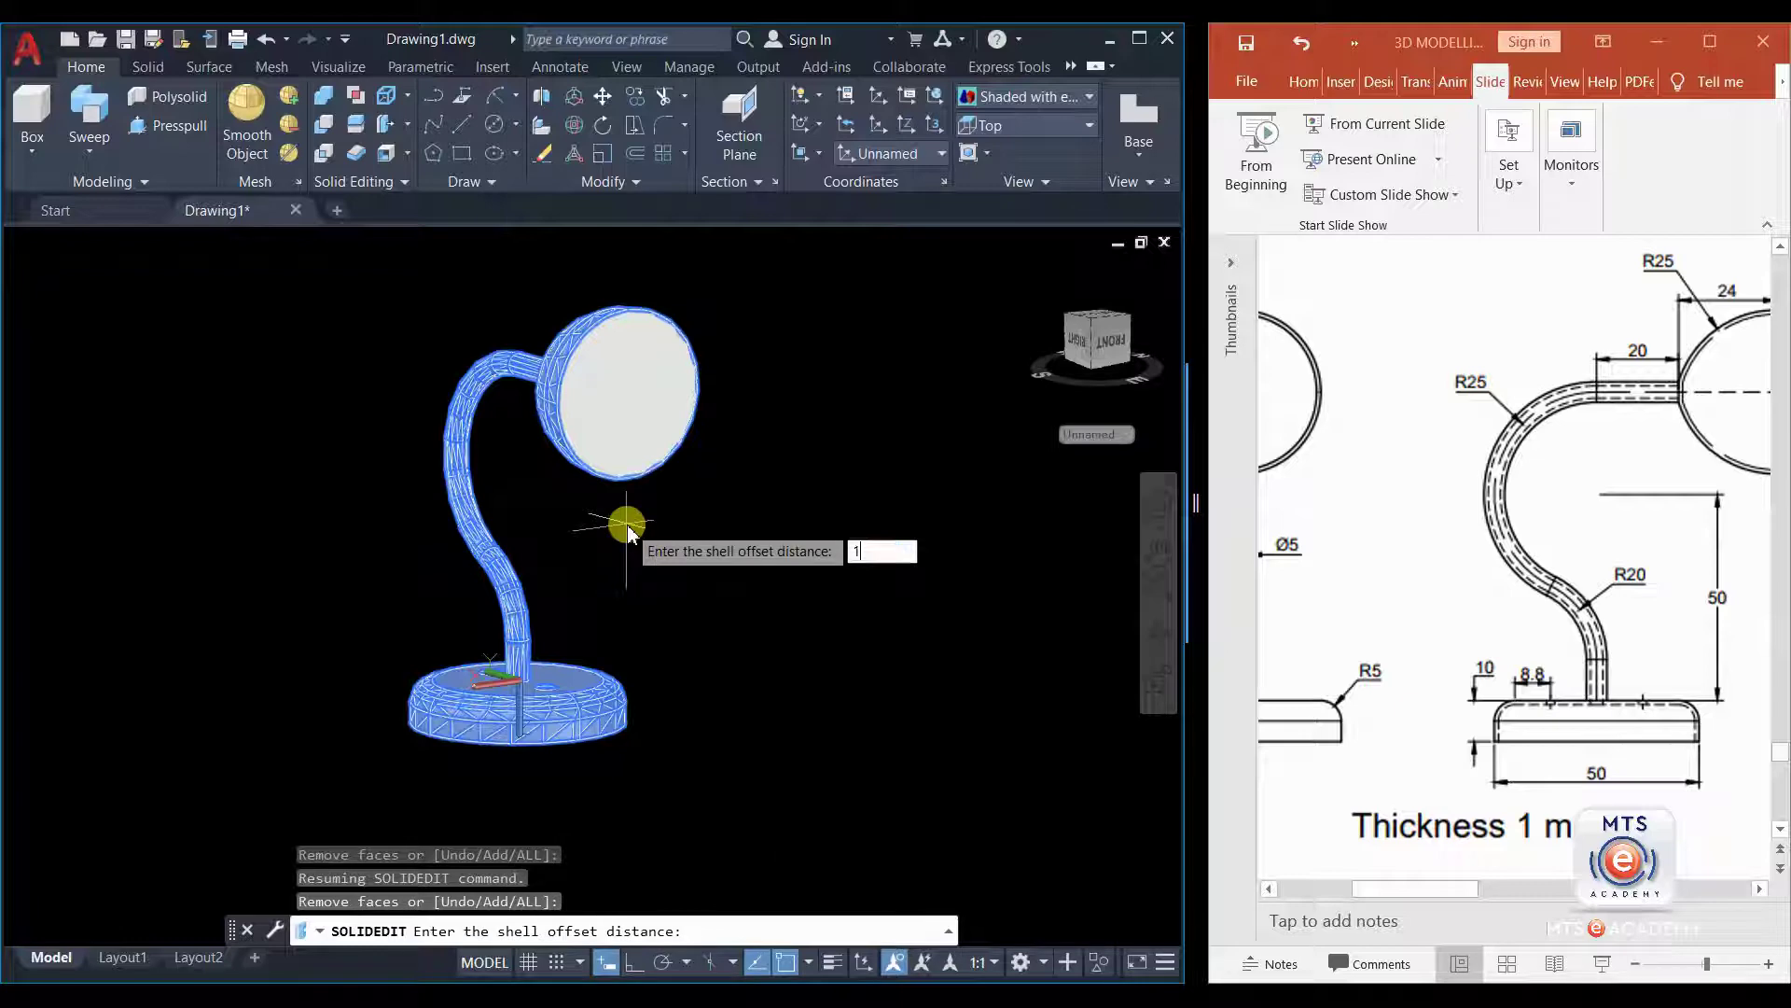
pyautogui.write('1')
pyautogui.press('Return')
pyautogui.press('Return')
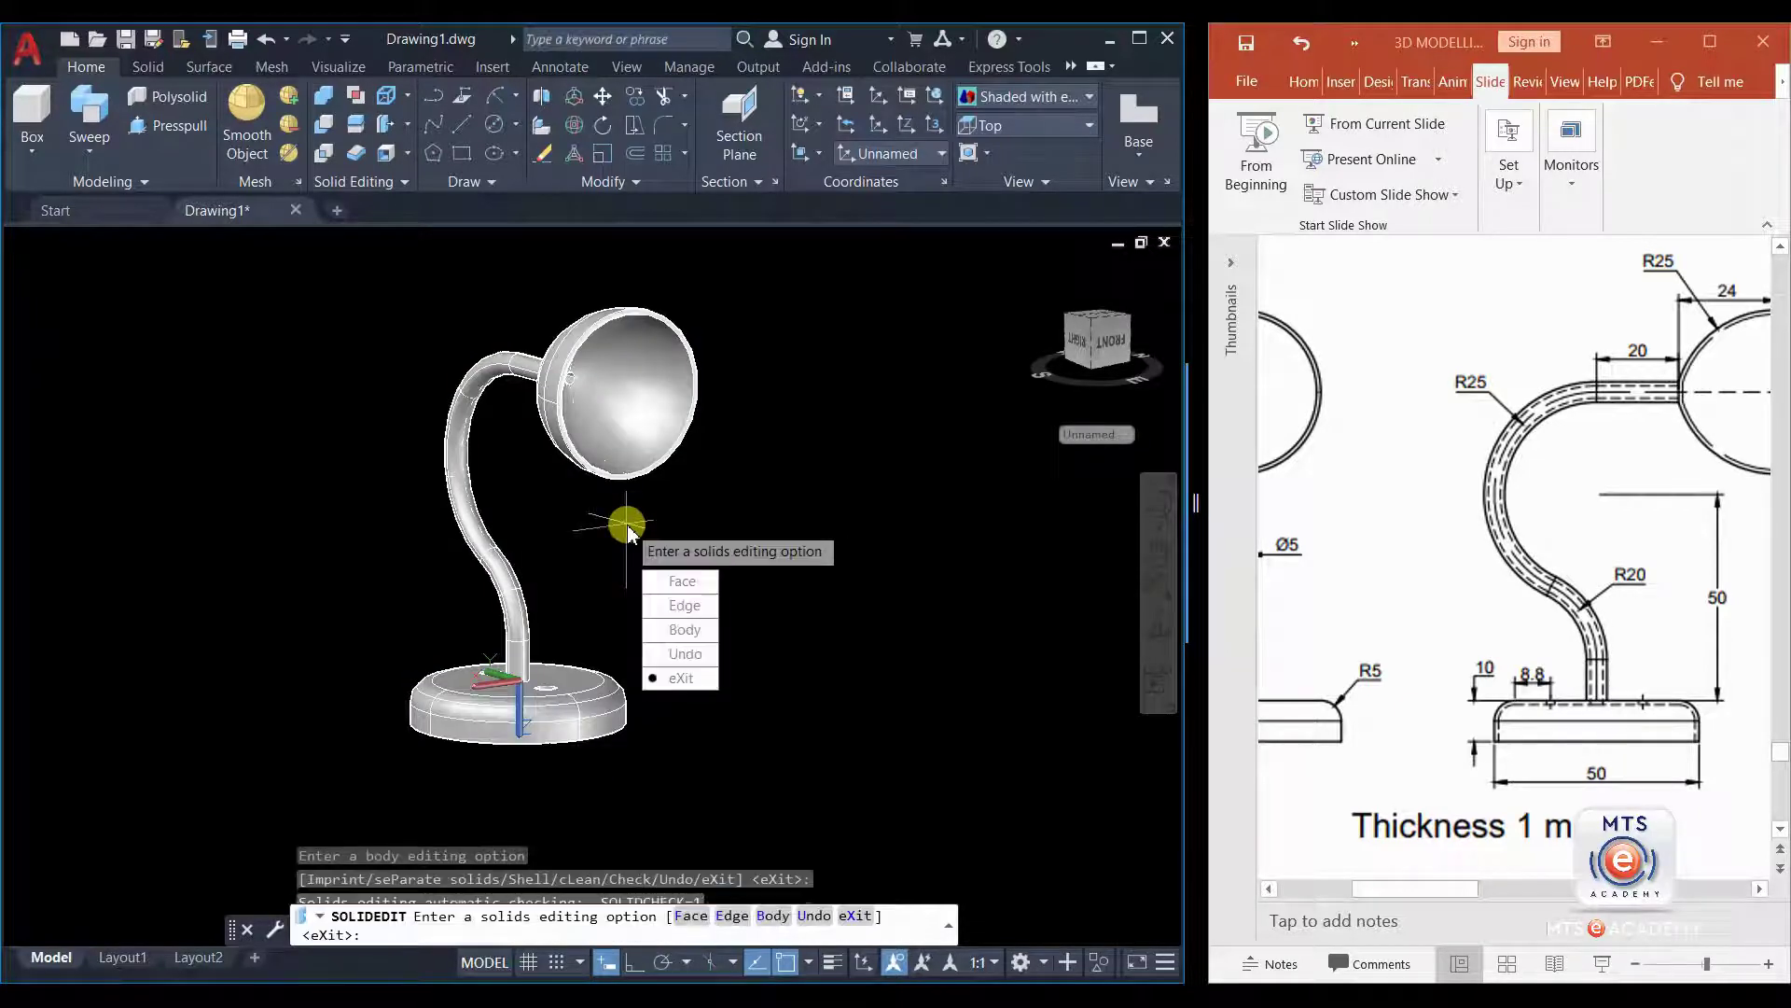
pyautogui.press('Return')
# - Compare the shelled lamp with the rendered picture beside the exercise drawing, widening the PowerPoint window
pyautogui.keyDown('shift'); pyautogui.moveTo(626, 522); pyautogui.dragTo(602, 653, button='middle'); pyautogui.keyUp('shift')
pyautogui.scroll(-3, 608, 676)
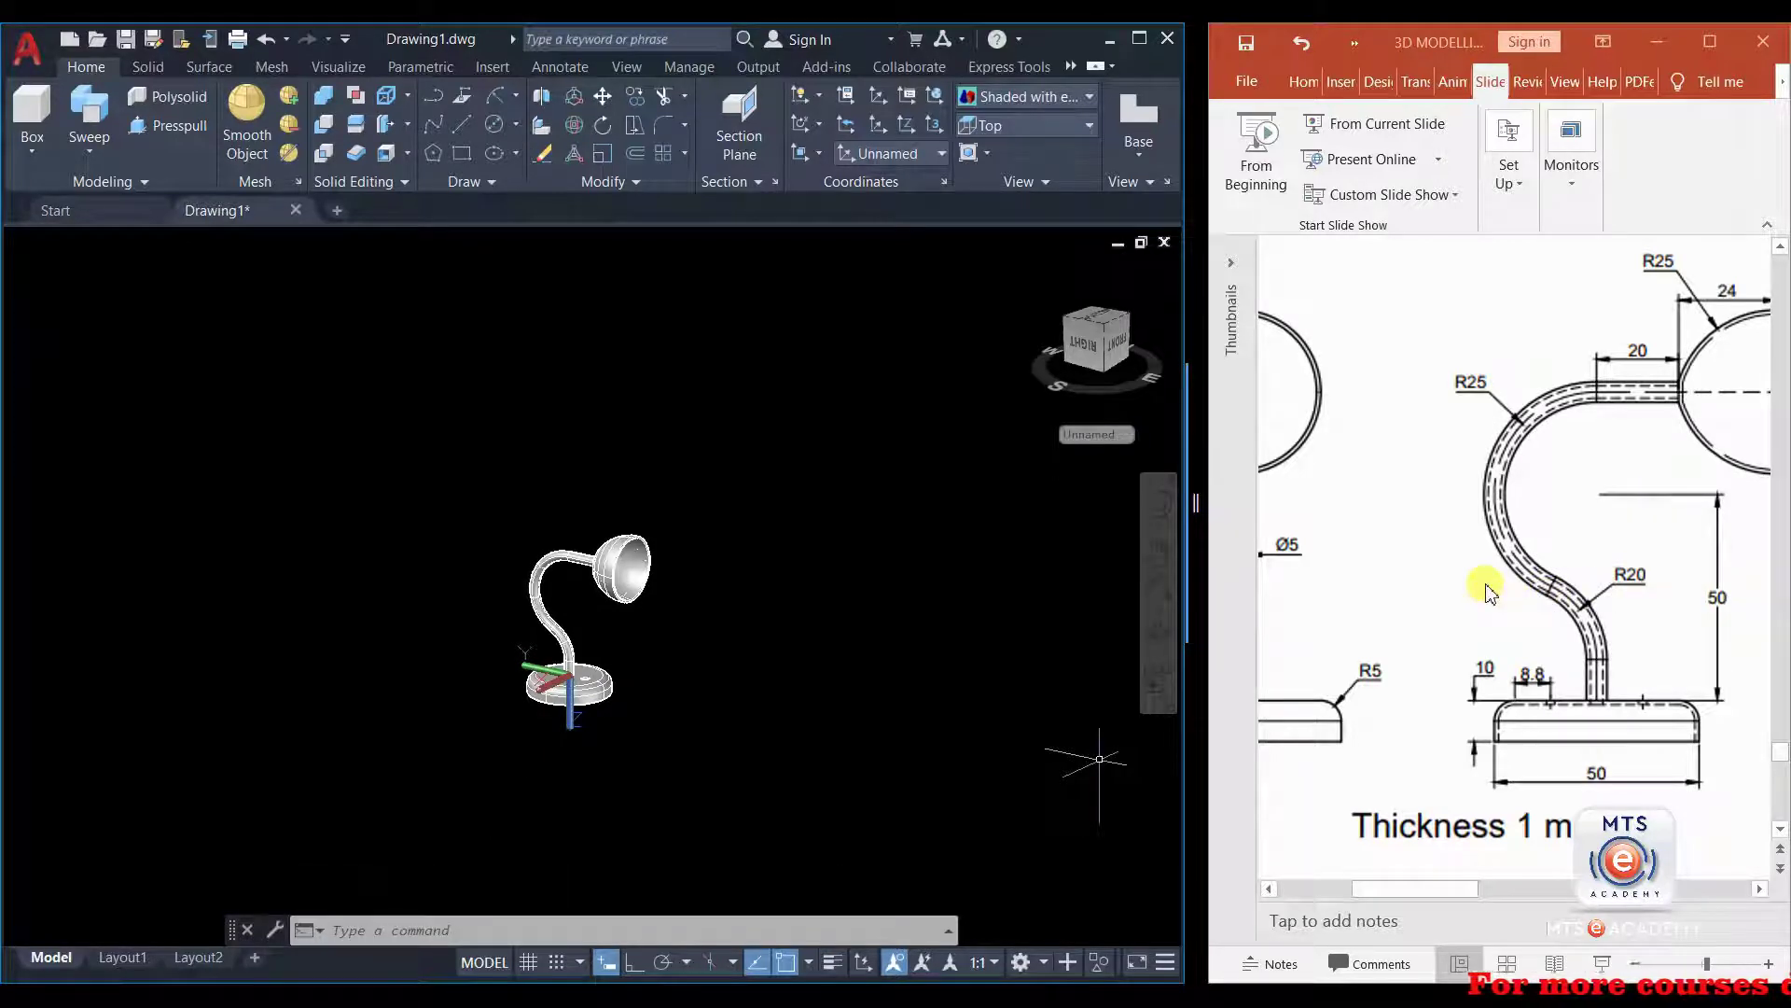
pyautogui.keyDown('ctrl'); pyautogui.scroll(-2, 1248, 513); pyautogui.keyUp('ctrl')
pyautogui.moveTo(1194, 504); pyautogui.dragTo(645, 499)
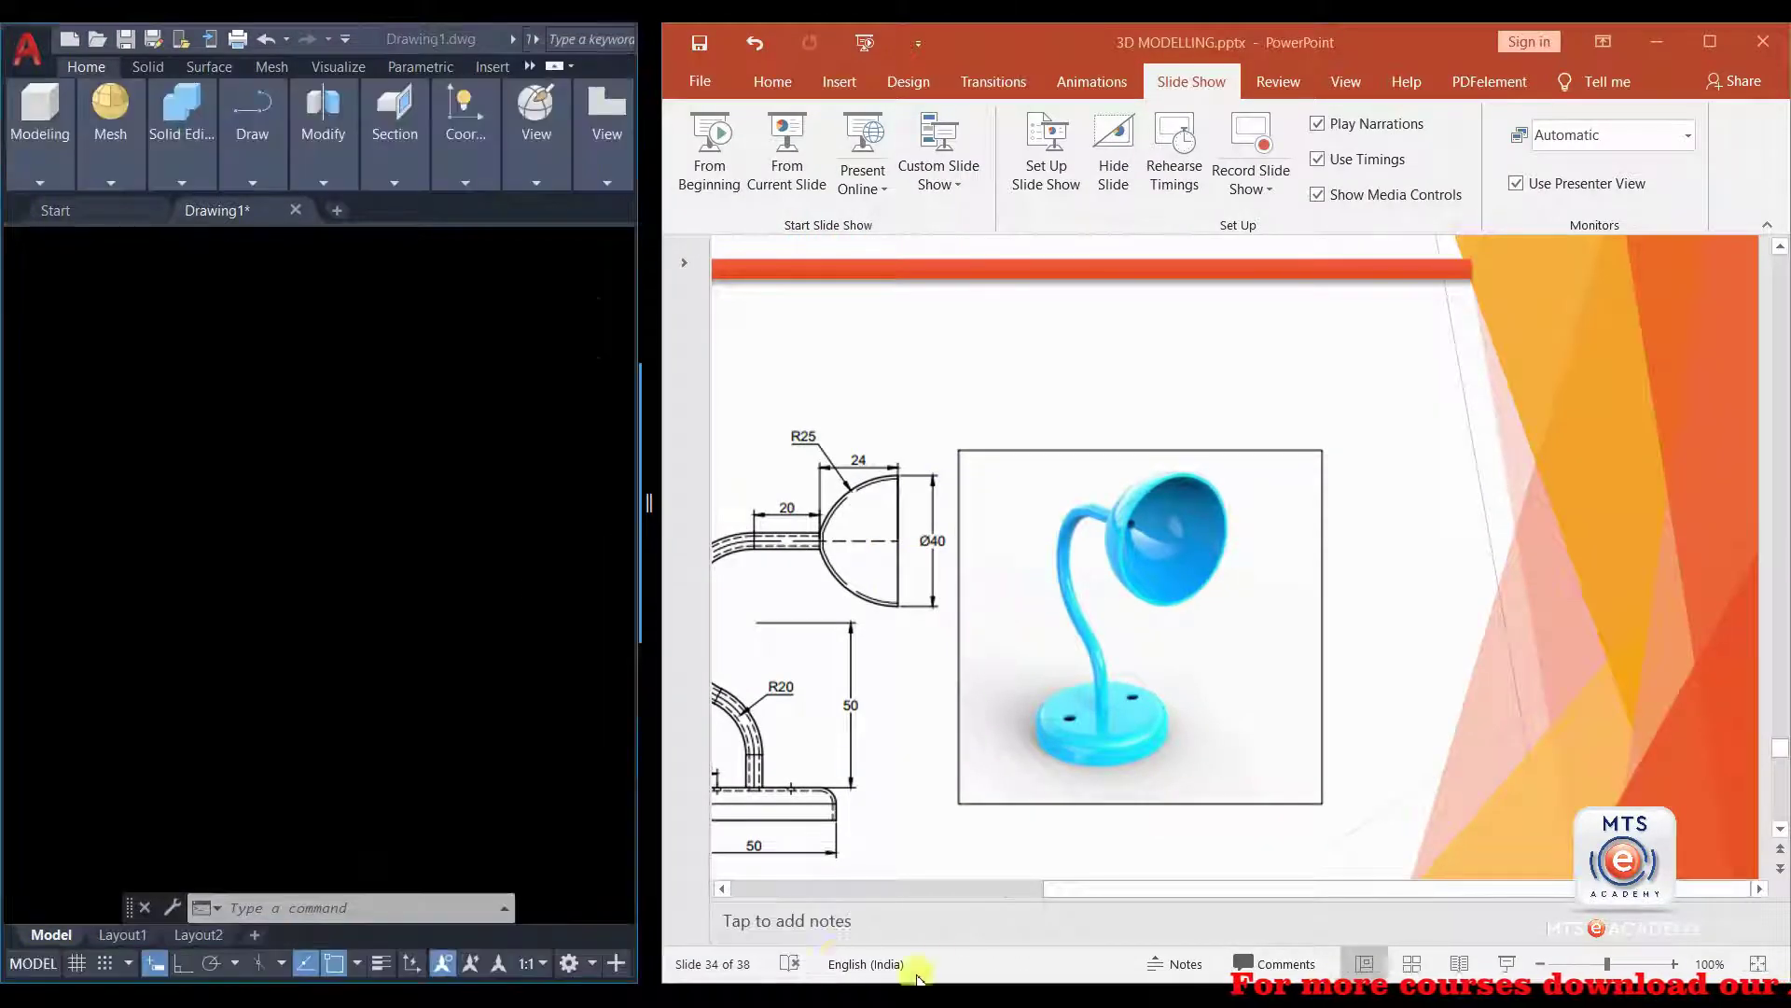
pyautogui.click(987, 872)
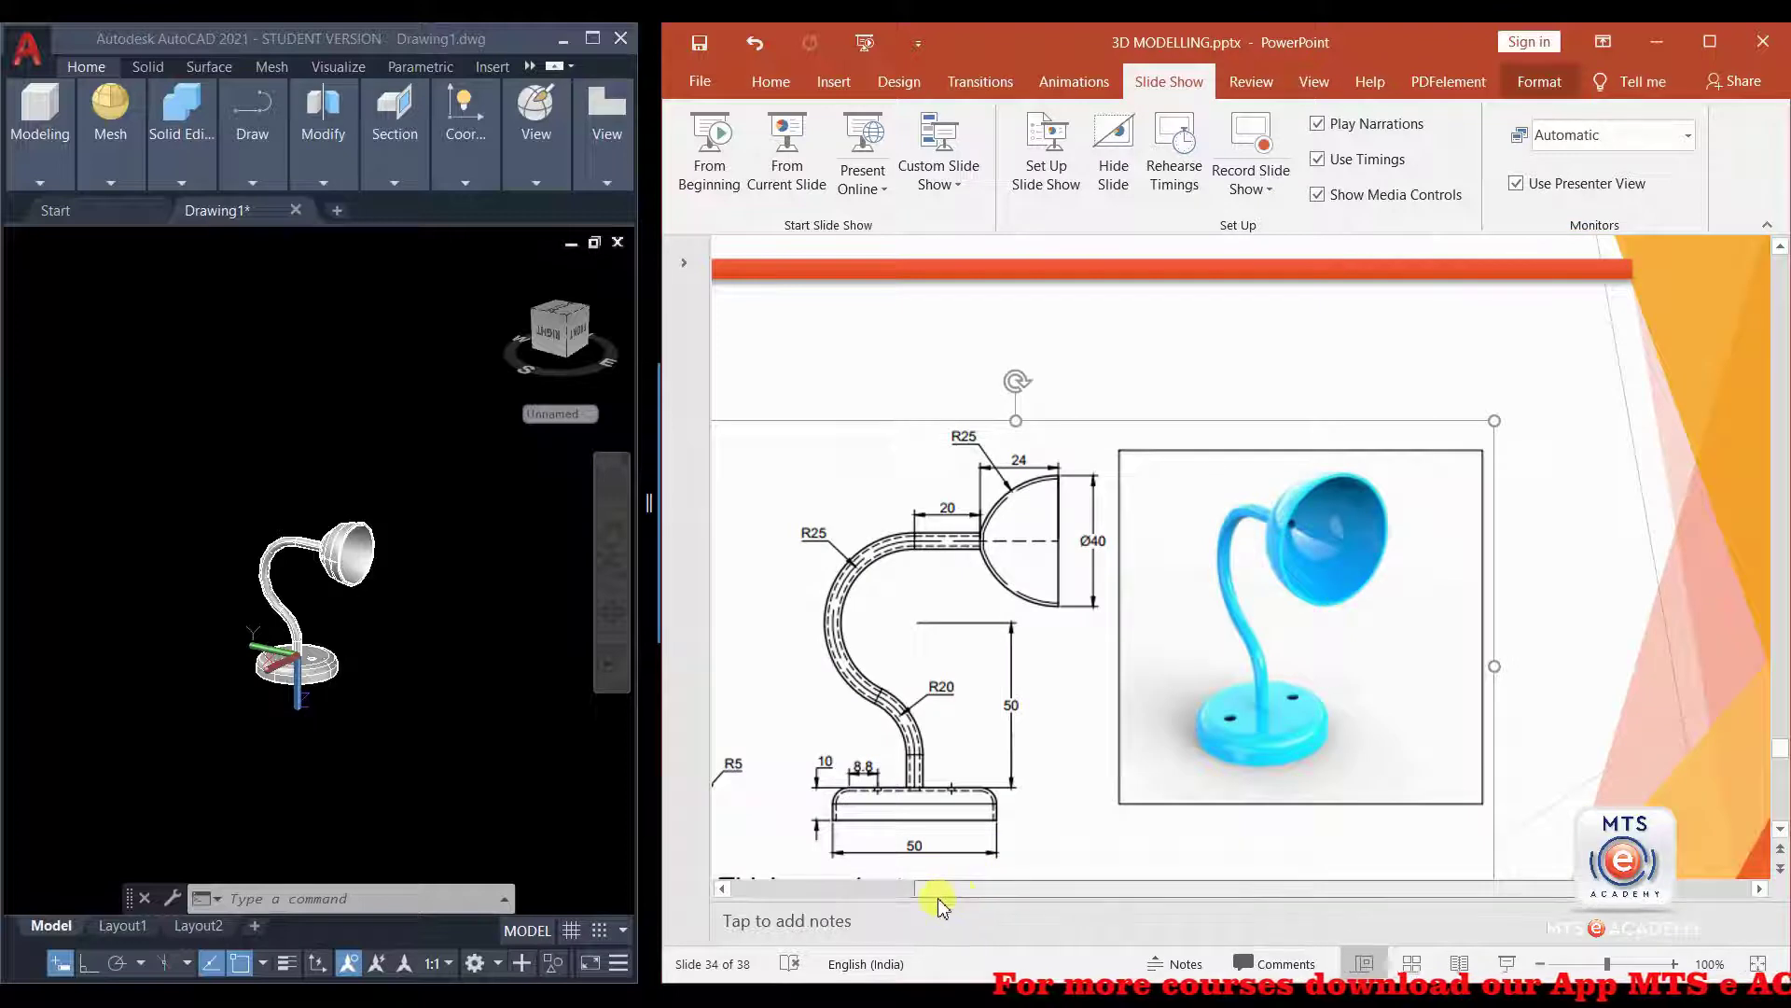